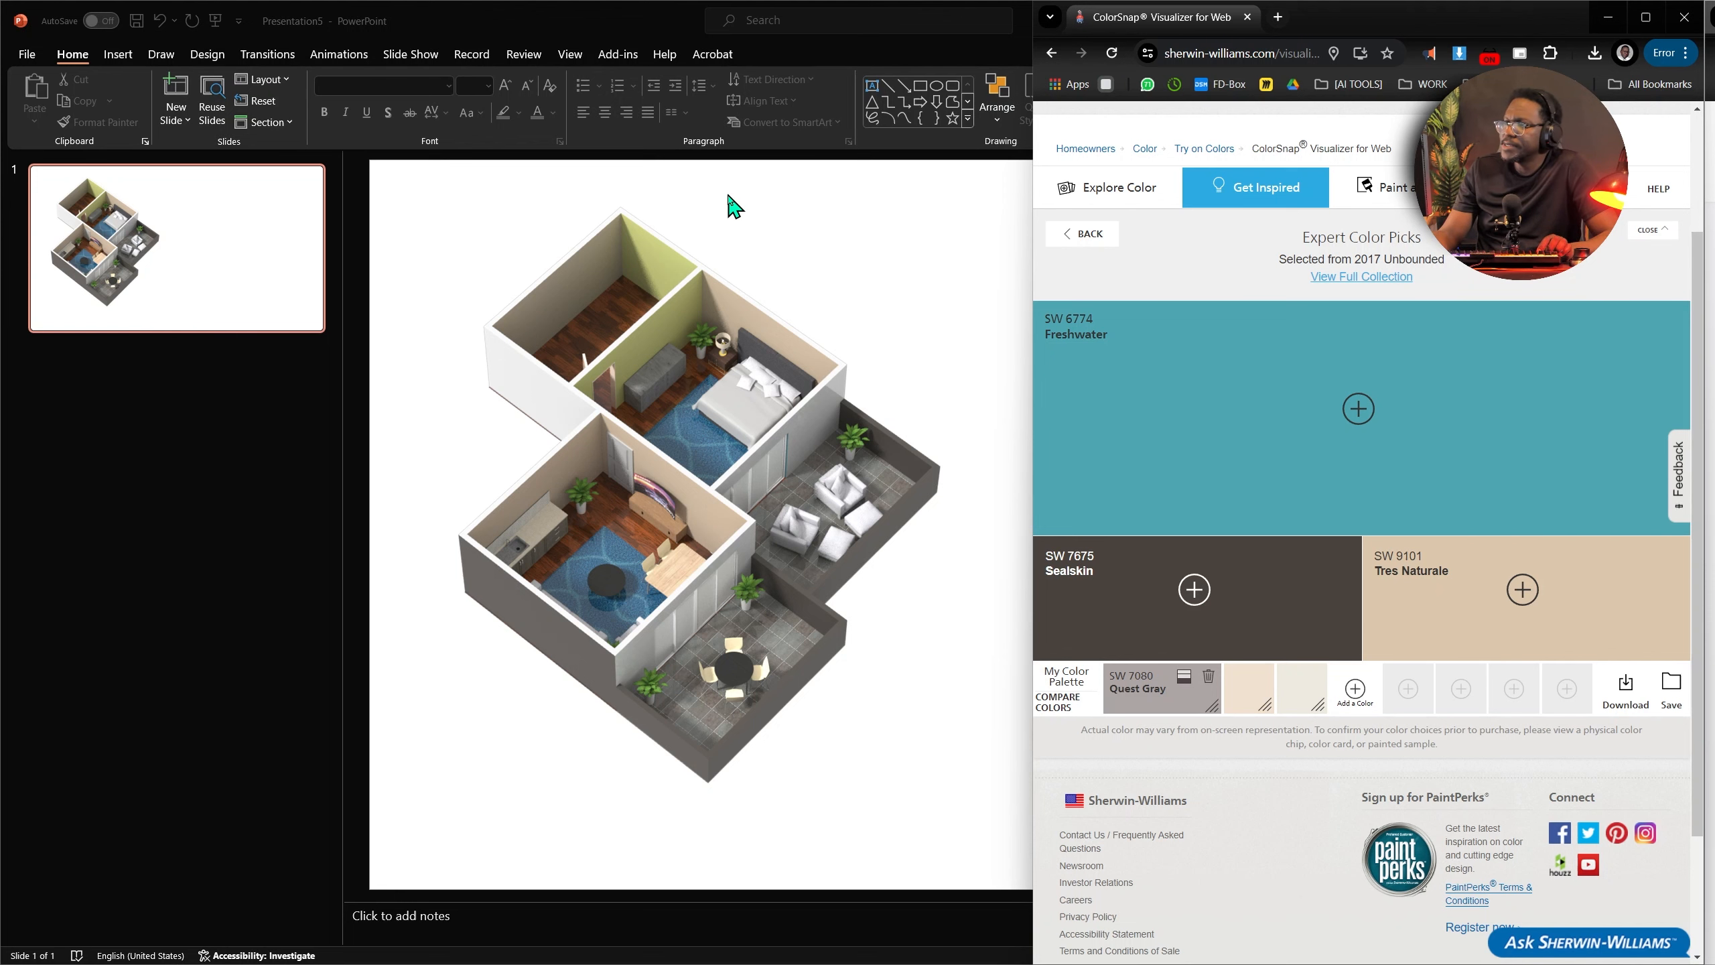
# Draw a full-height rectangle over the left side of the slide, about 7.5" high and 4.09" wide, flush with the slide edges.
pyautogui.click(733, 206)
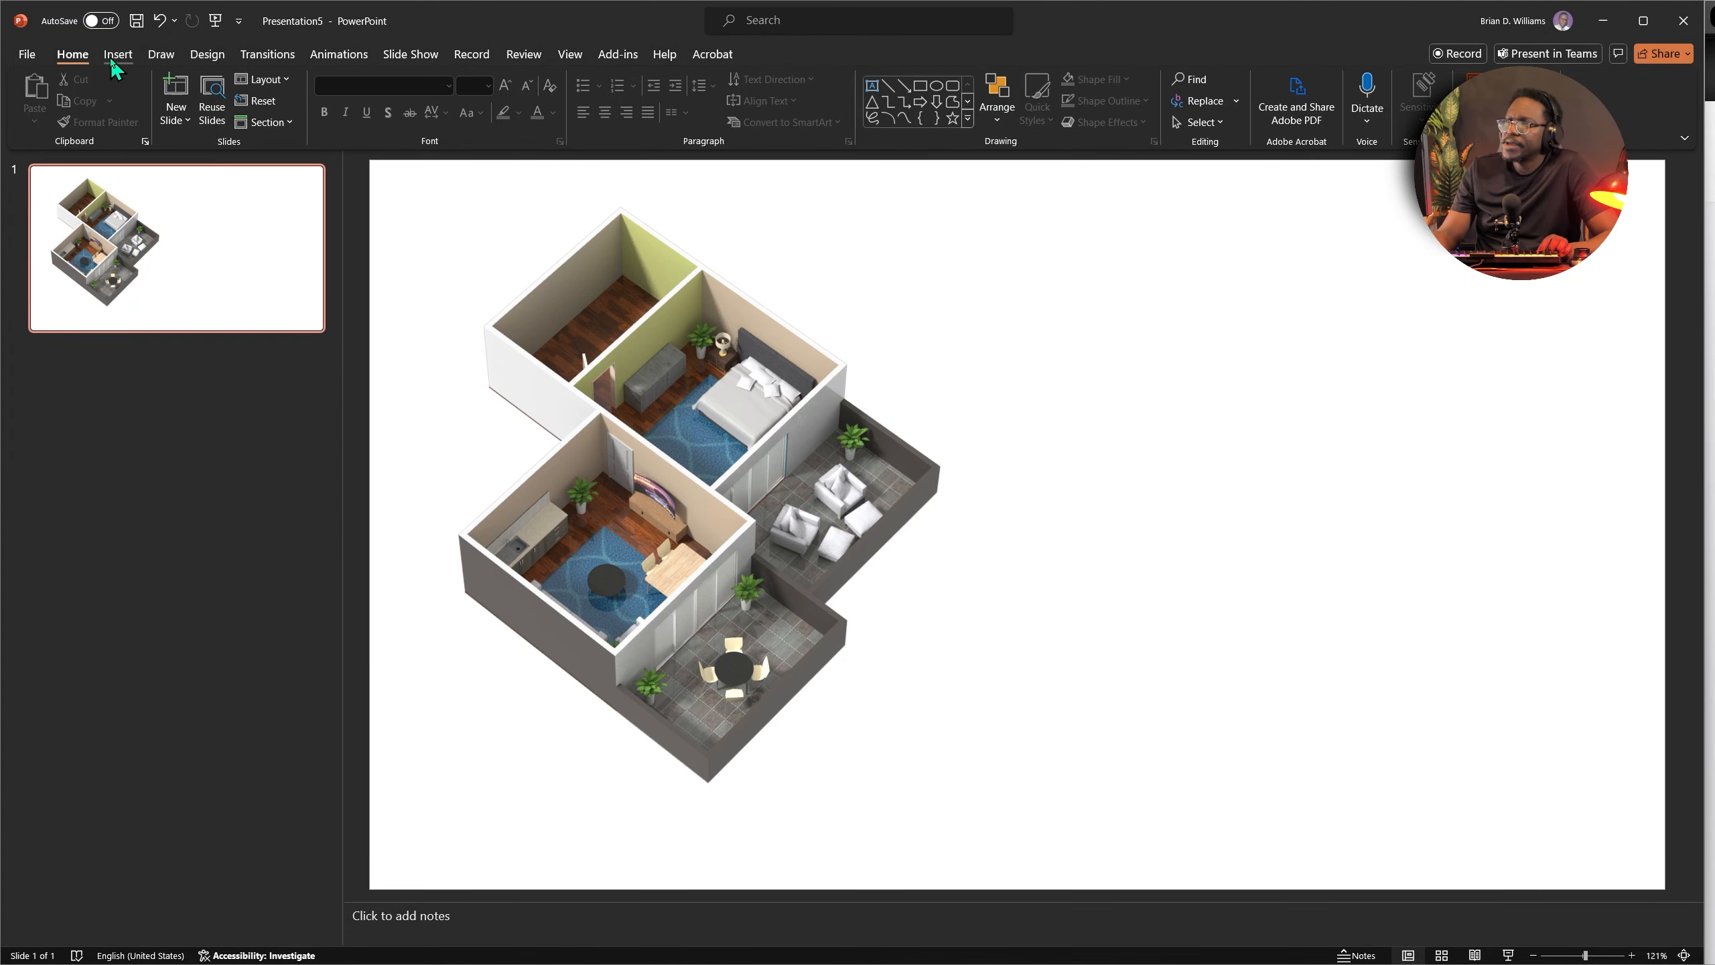
pyautogui.click(117, 54)
pyautogui.click(362, 101)
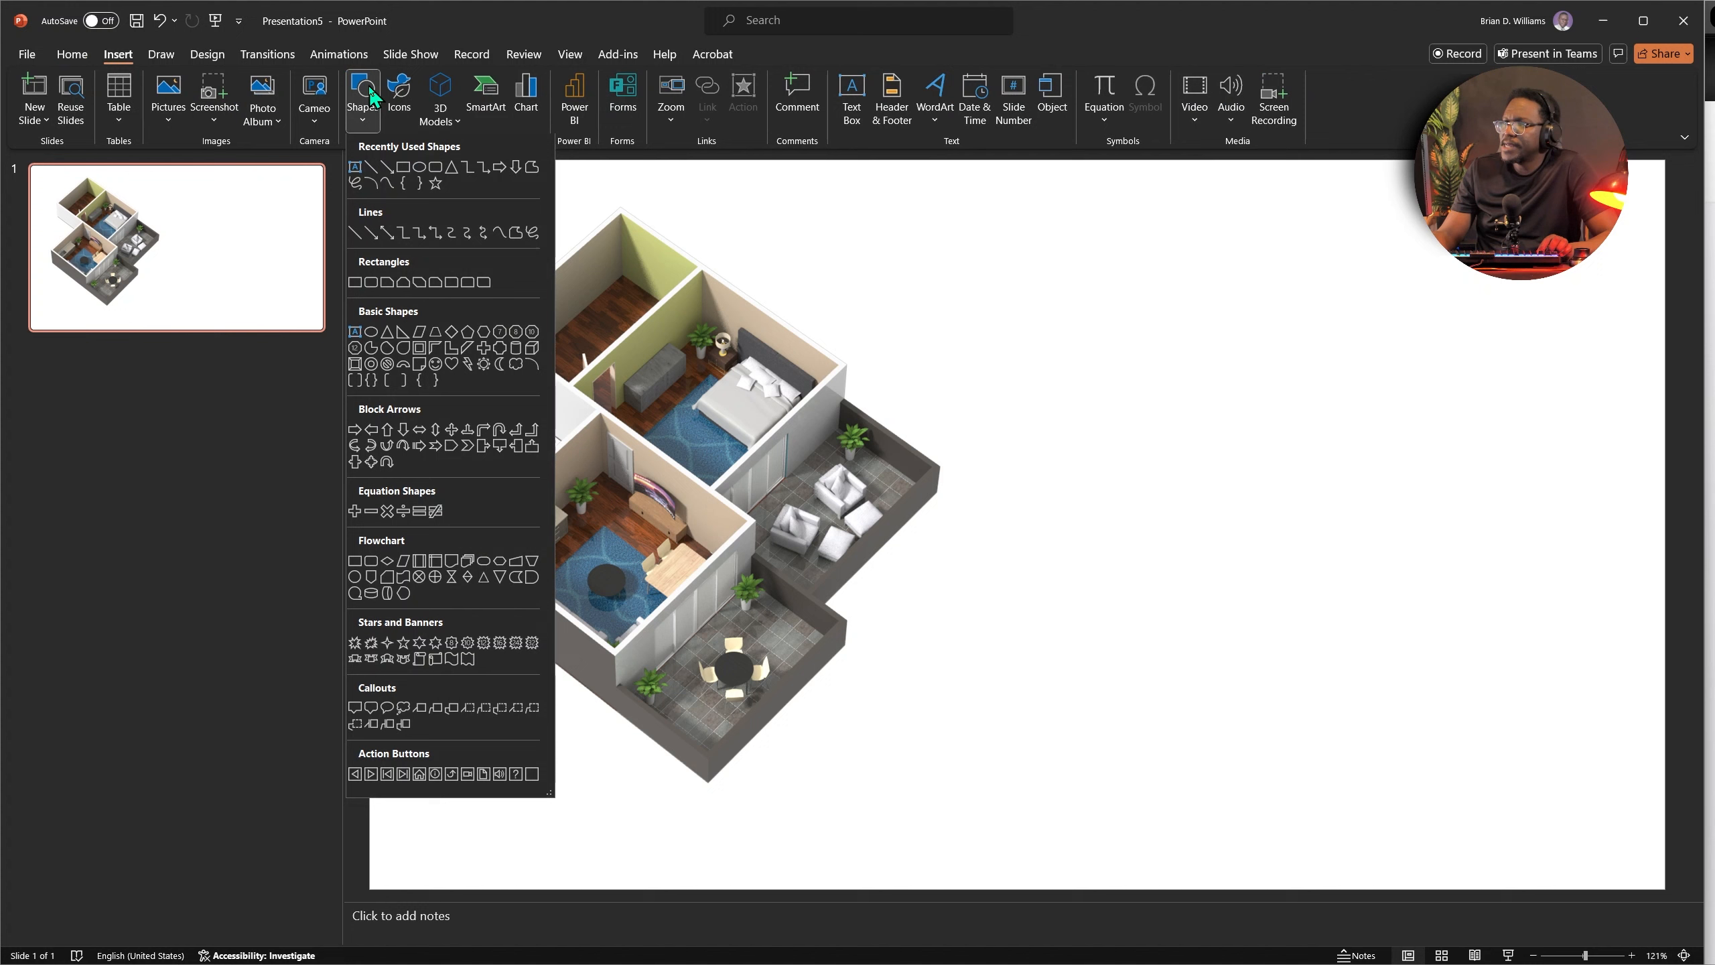
pyautogui.click(371, 186)
pyautogui.moveTo(446, 181)
pyautogui.mouseDown()
pyautogui.moveTo(850, 892)
pyautogui.moveTo(768, 889)
pyautogui.mouseUp()
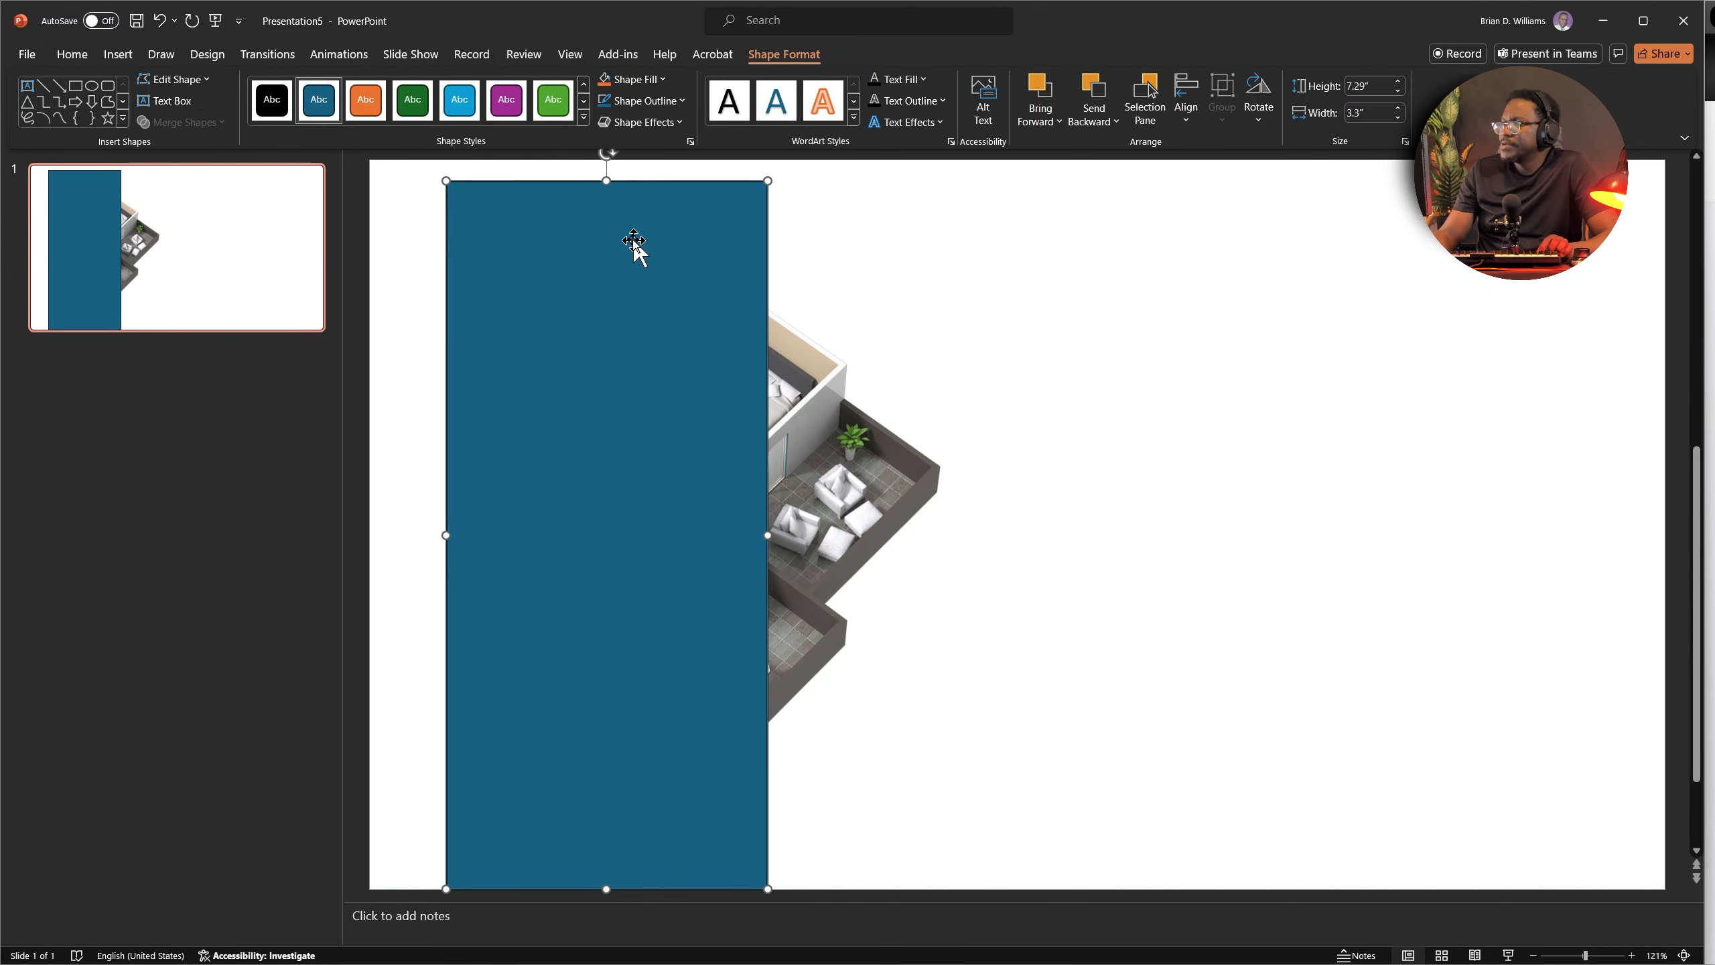
pyautogui.moveTo(606, 179); pyautogui.dragTo(606, 160)
pyautogui.moveTo(443, 528); pyautogui.dragTo(371, 525)
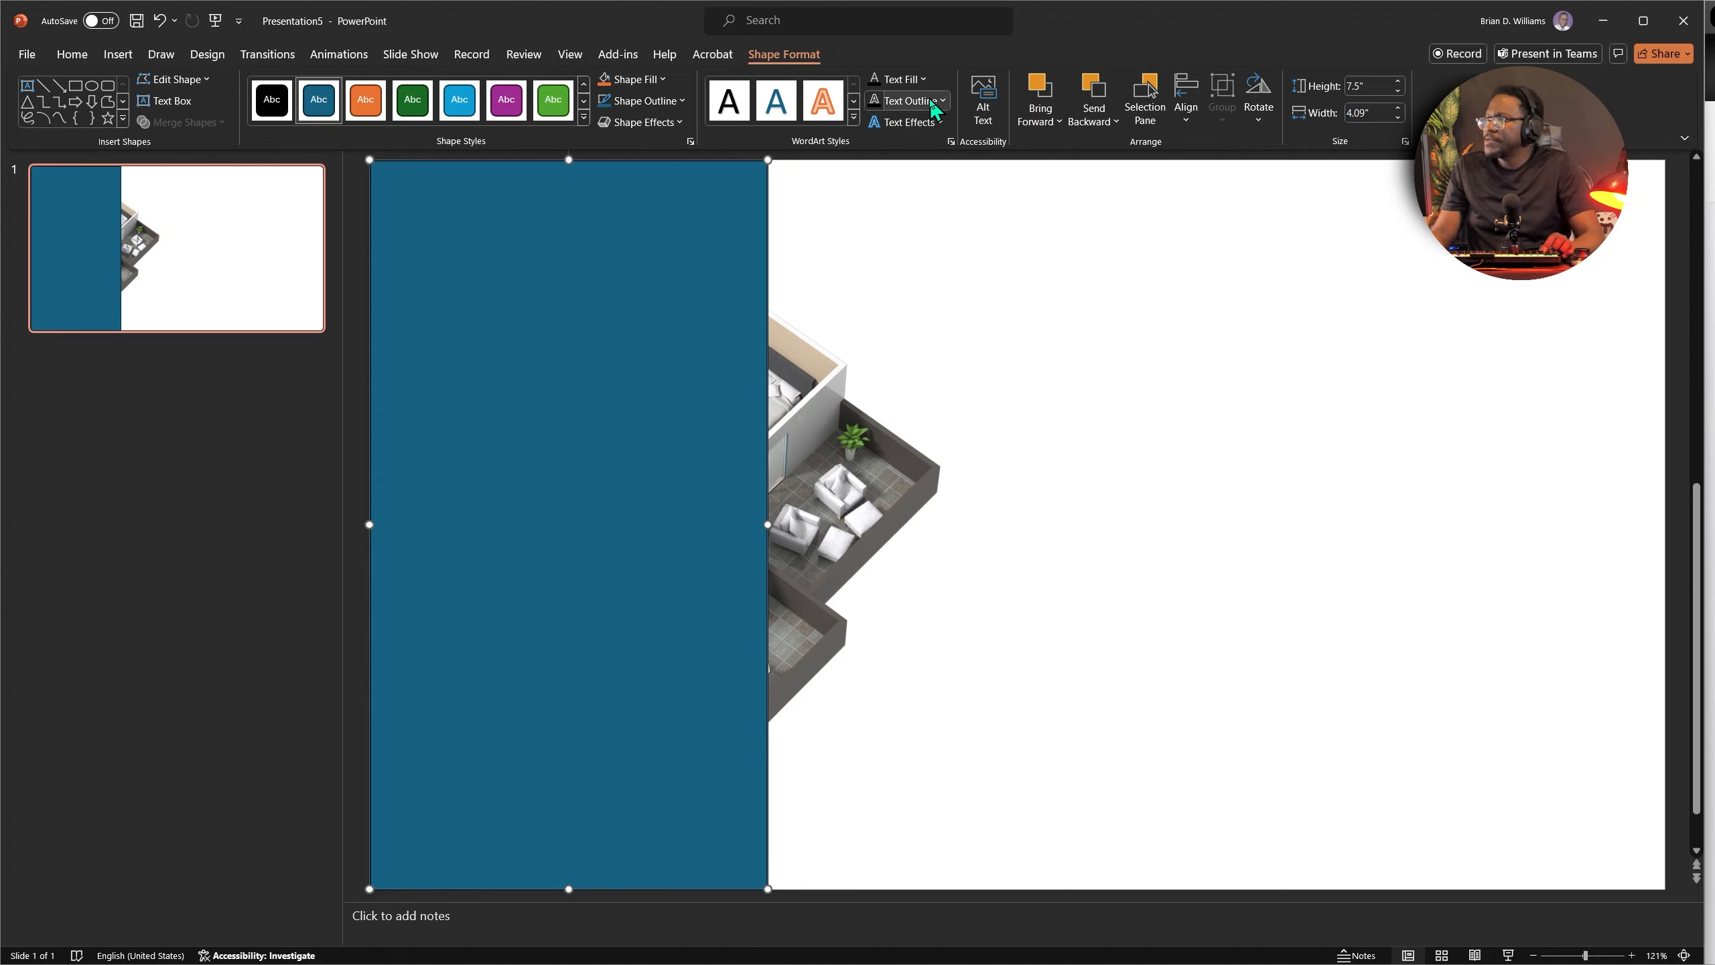
# Remove the outline from the blue rectangle.
pyautogui.click(680, 101)
pyautogui.click(655, 288)
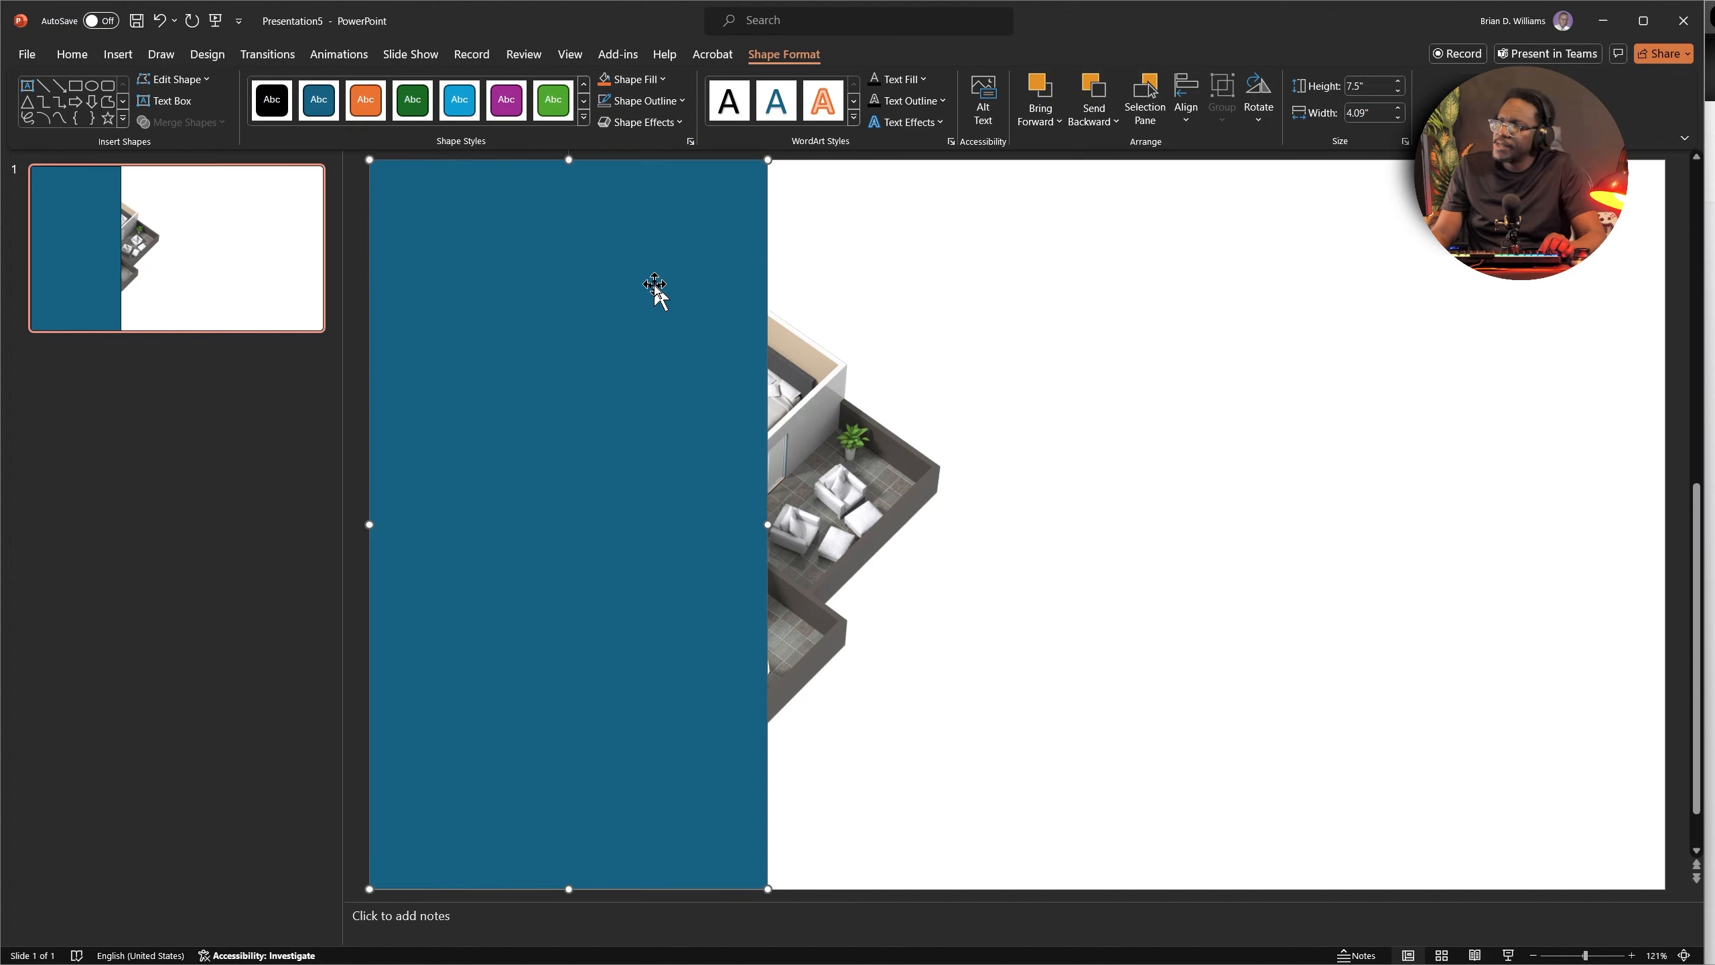
pyautogui.click(1045, 356)
# Send the blue rectangle behind the floor plan picture and shift the picture slightly to the right.
pyautogui.click(624, 307)
pyautogui.rightClick(627, 297)
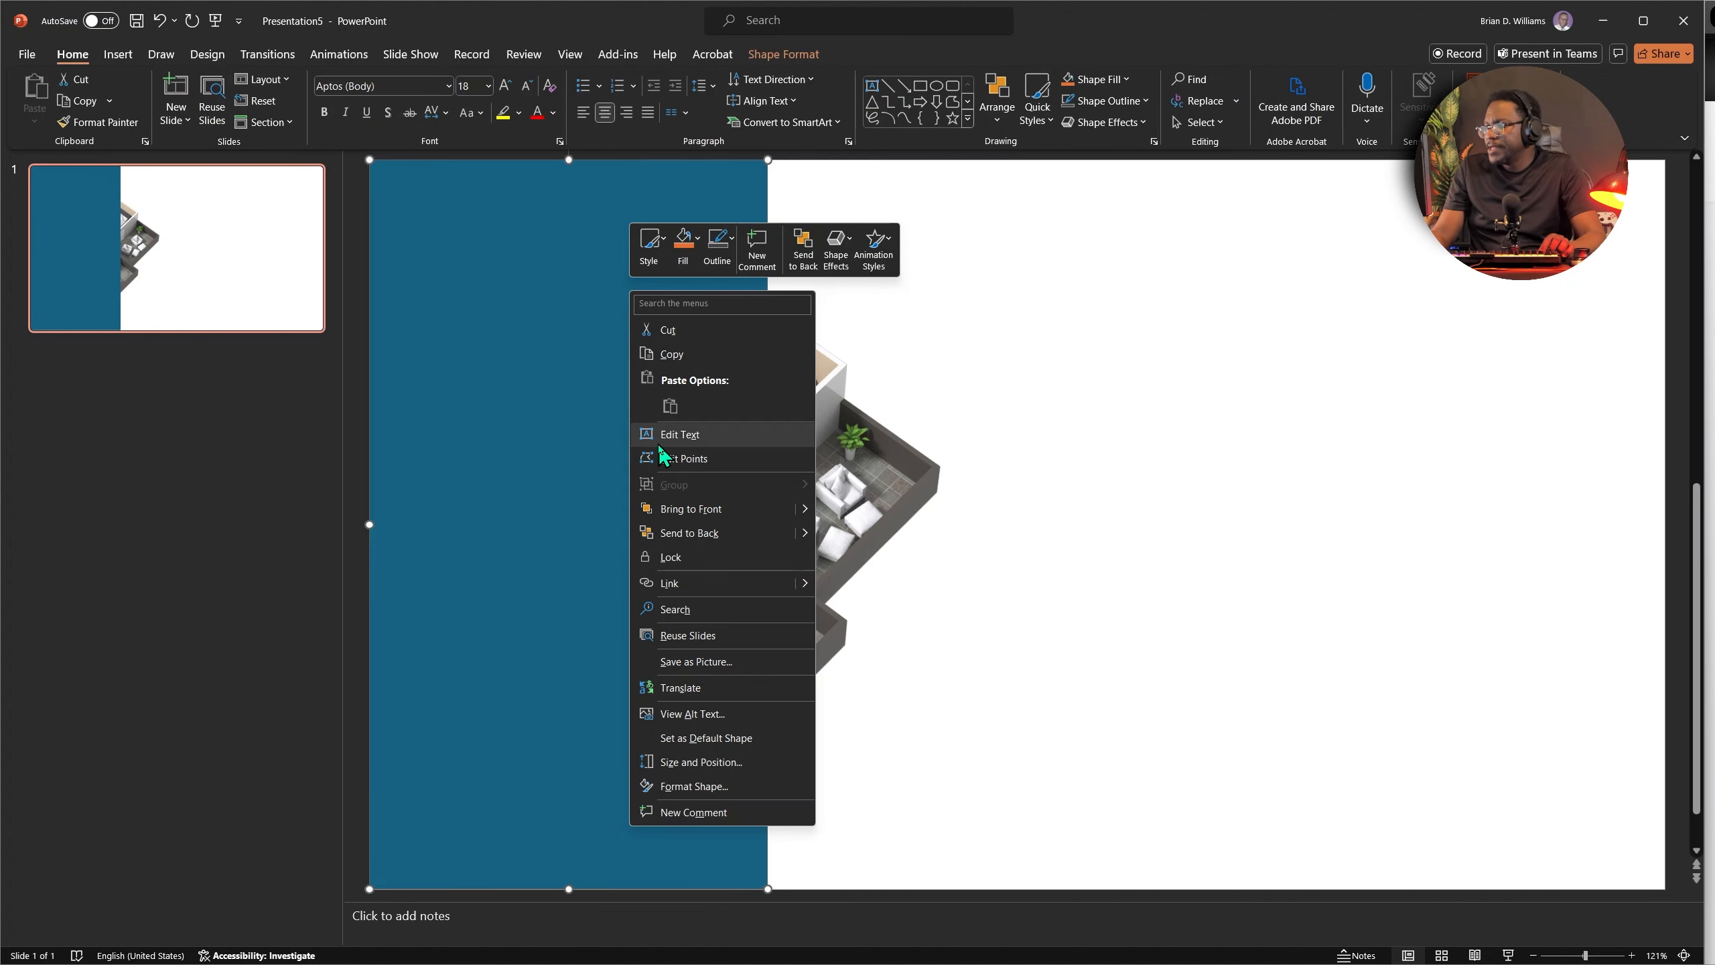
pyautogui.click(690, 535)
pyautogui.click(1011, 497)
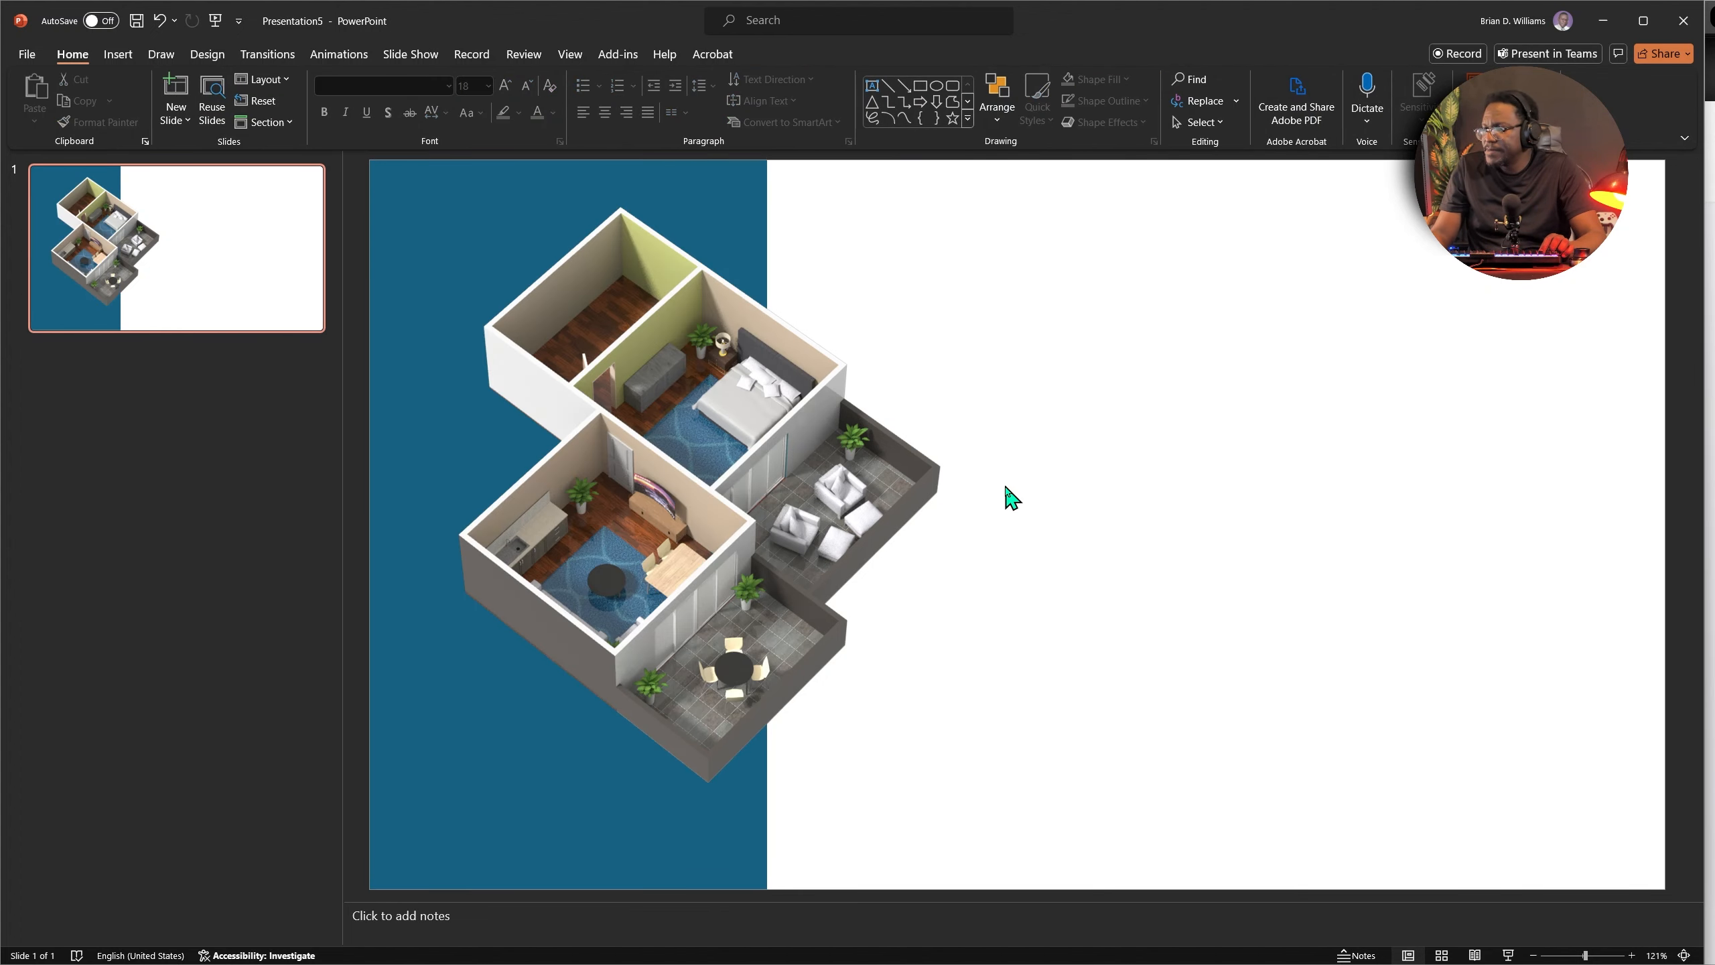
pyautogui.moveTo(724, 420); pyautogui.dragTo(756, 426)
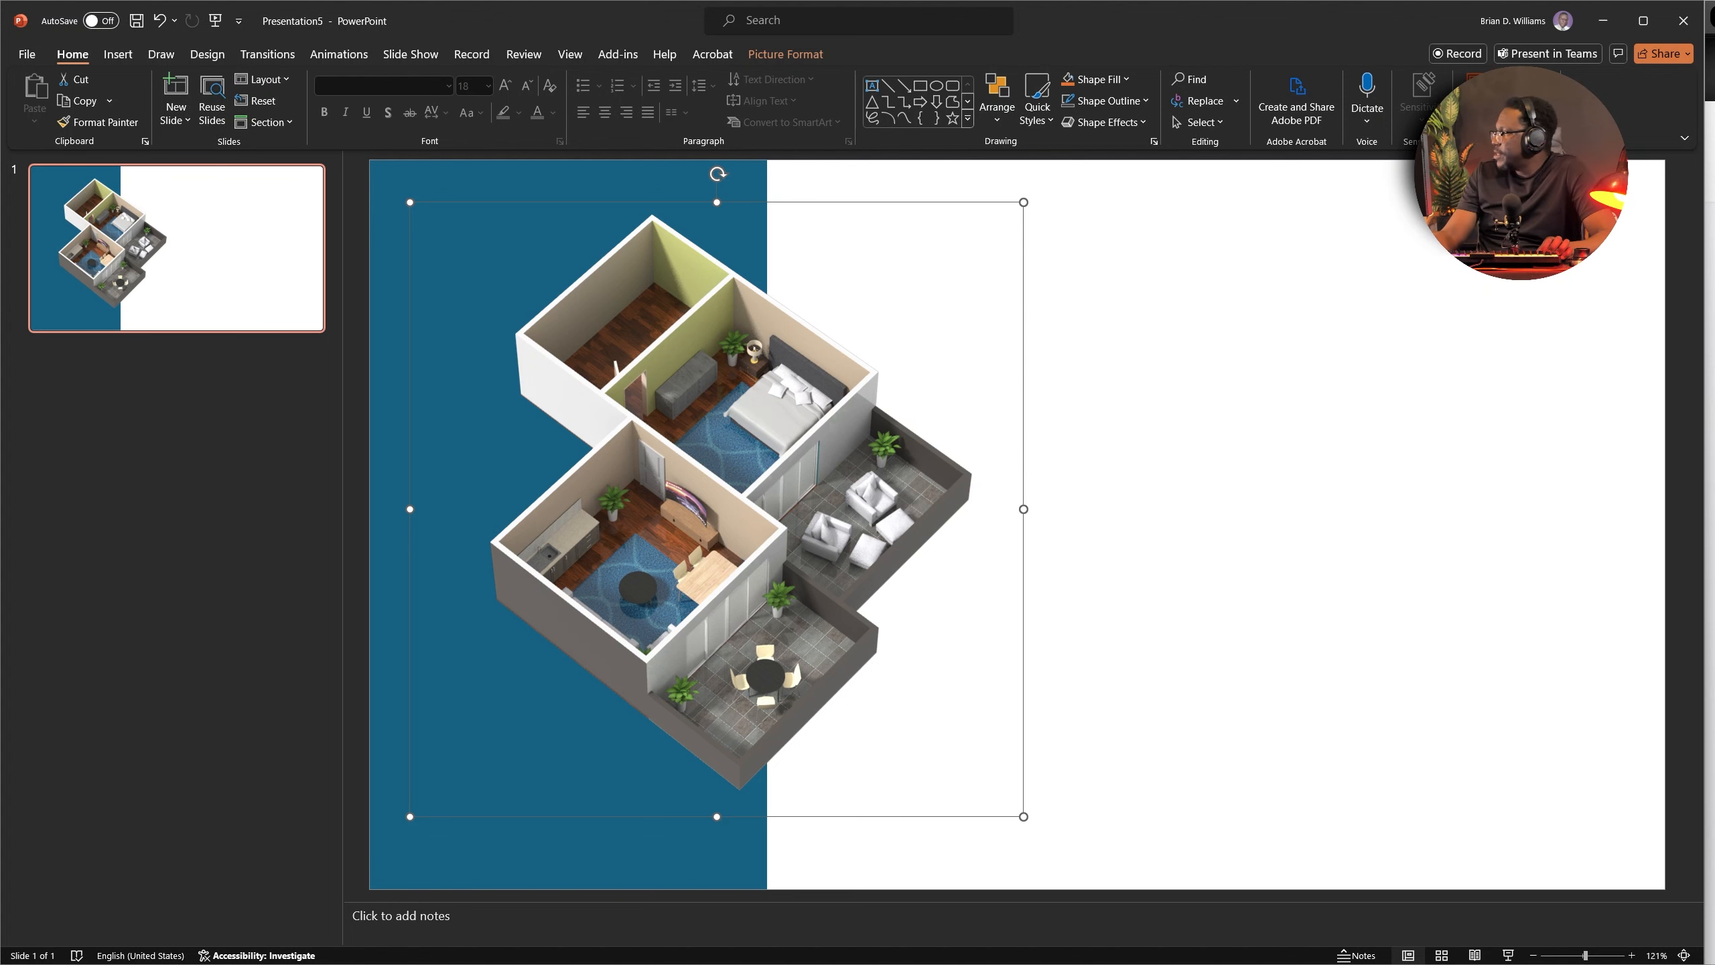
# Arrange the PowerPoint window side by side with the ColorSnap Visualizer browser window, keeping the blue rectangle selected.
pyautogui.hotkey('alt', 'Tab')
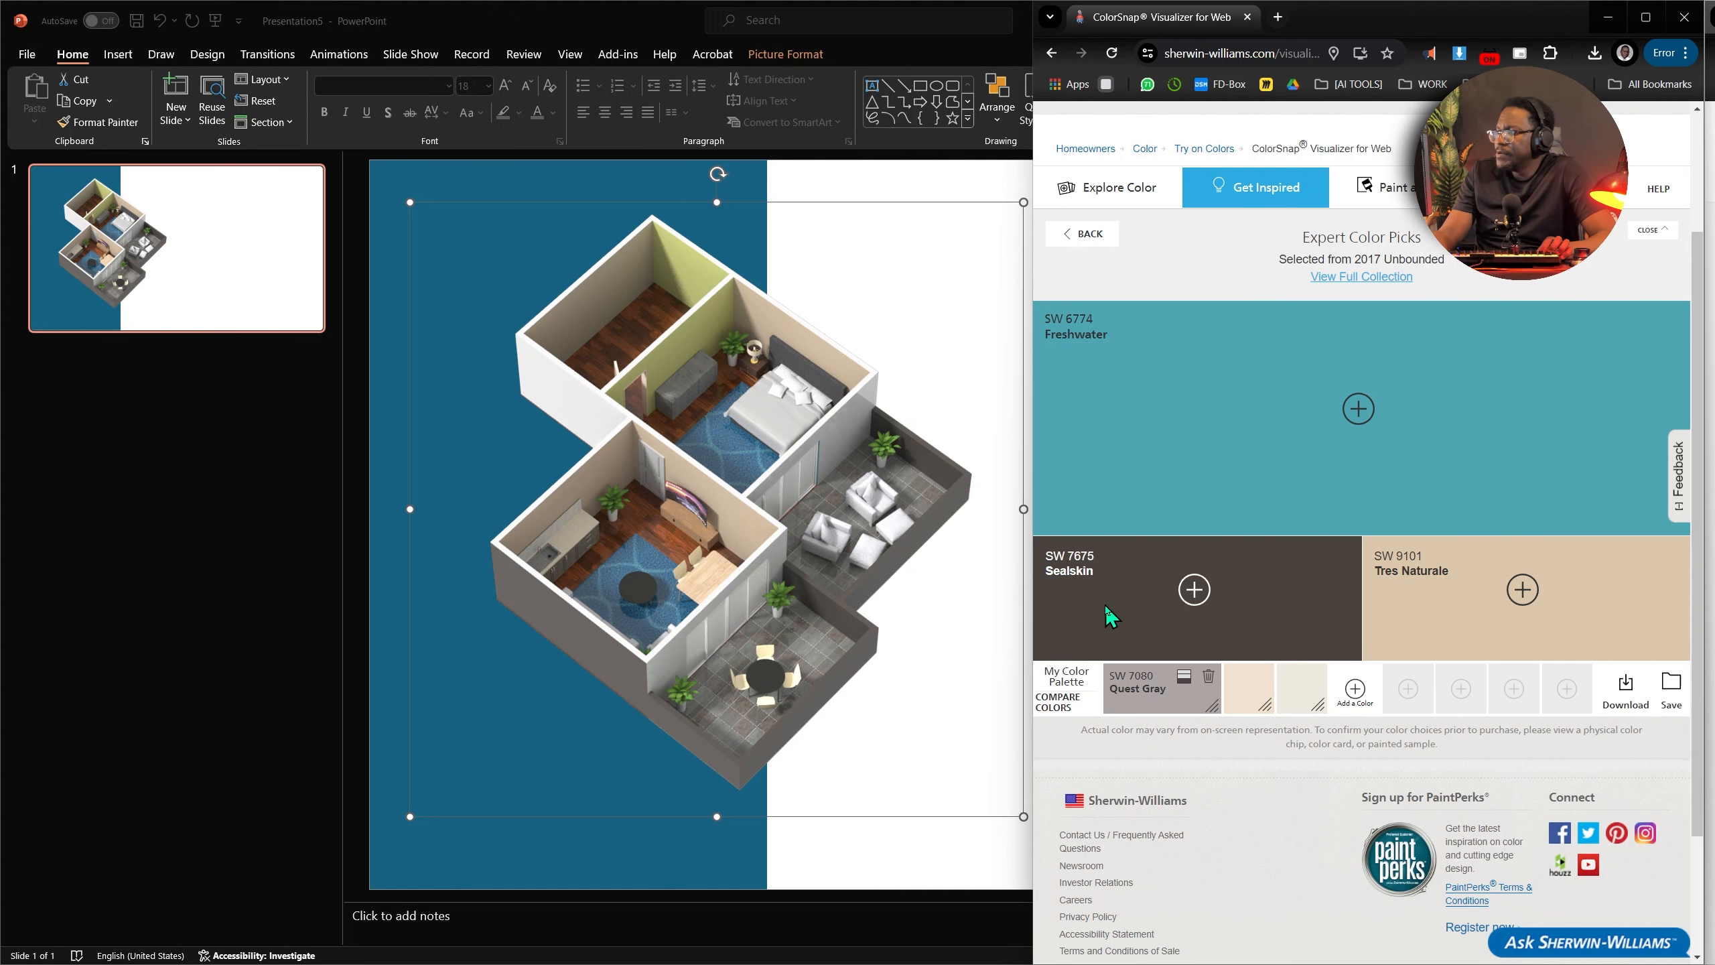
pyautogui.hotkey('alt', 'Tab')
pyautogui.click(564, 192)
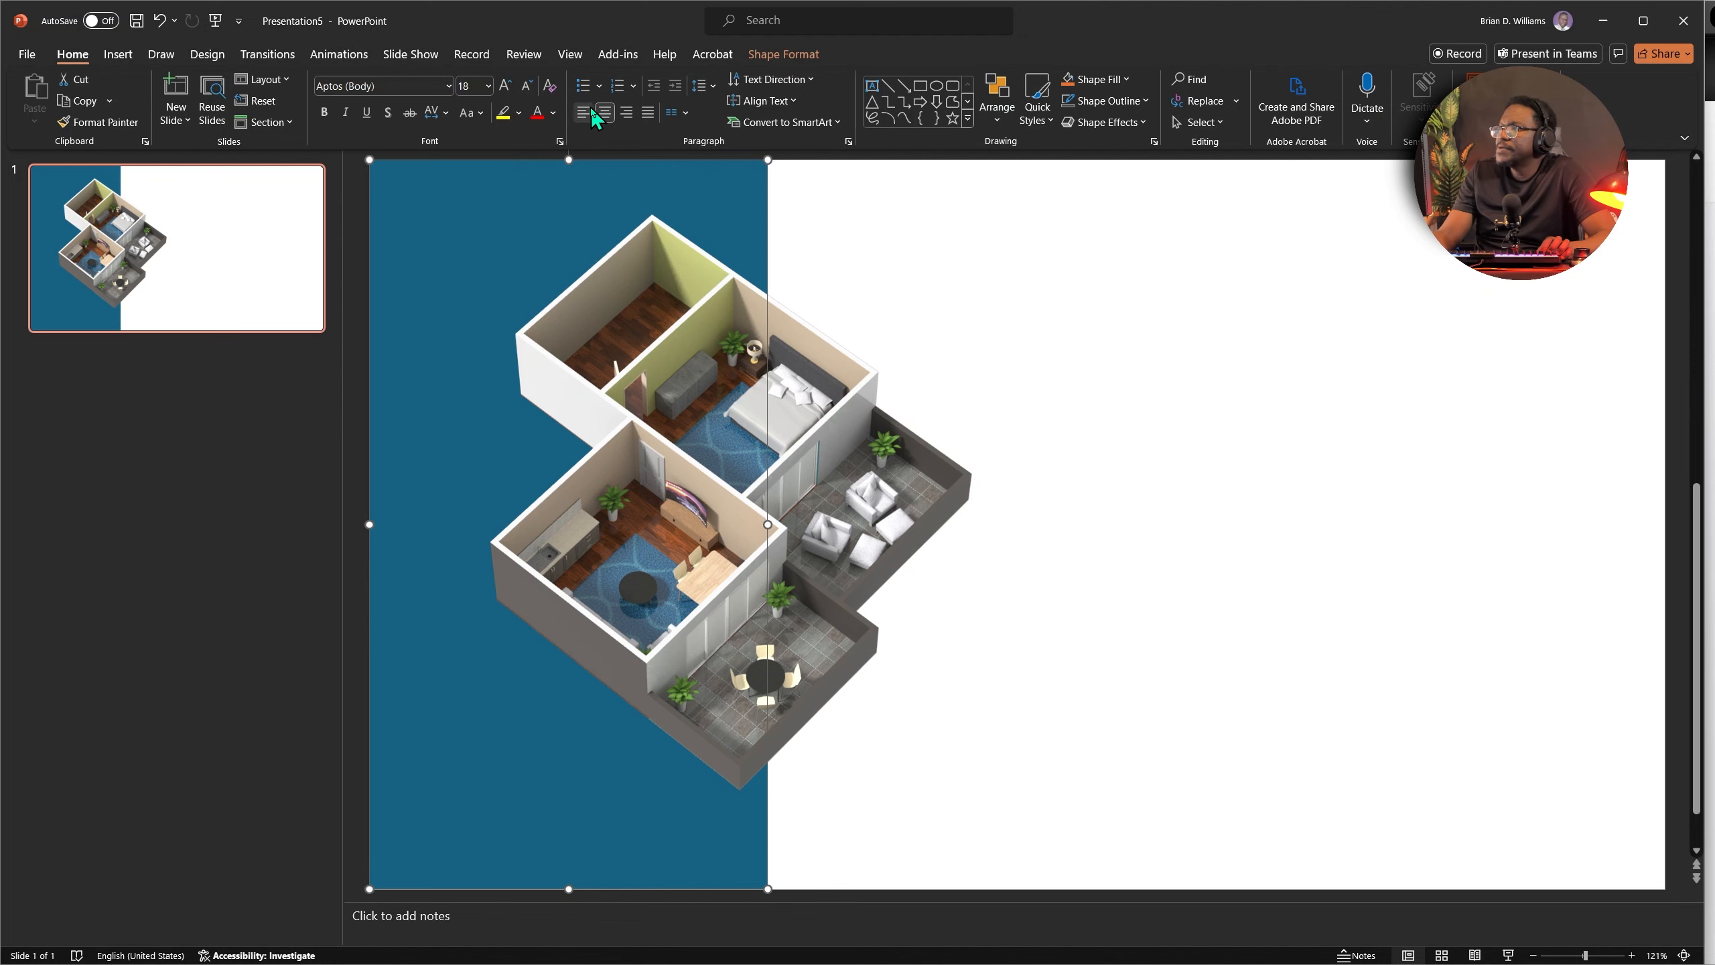
pyautogui.moveTo(627, 34); pyautogui.dragTo(781, 166)
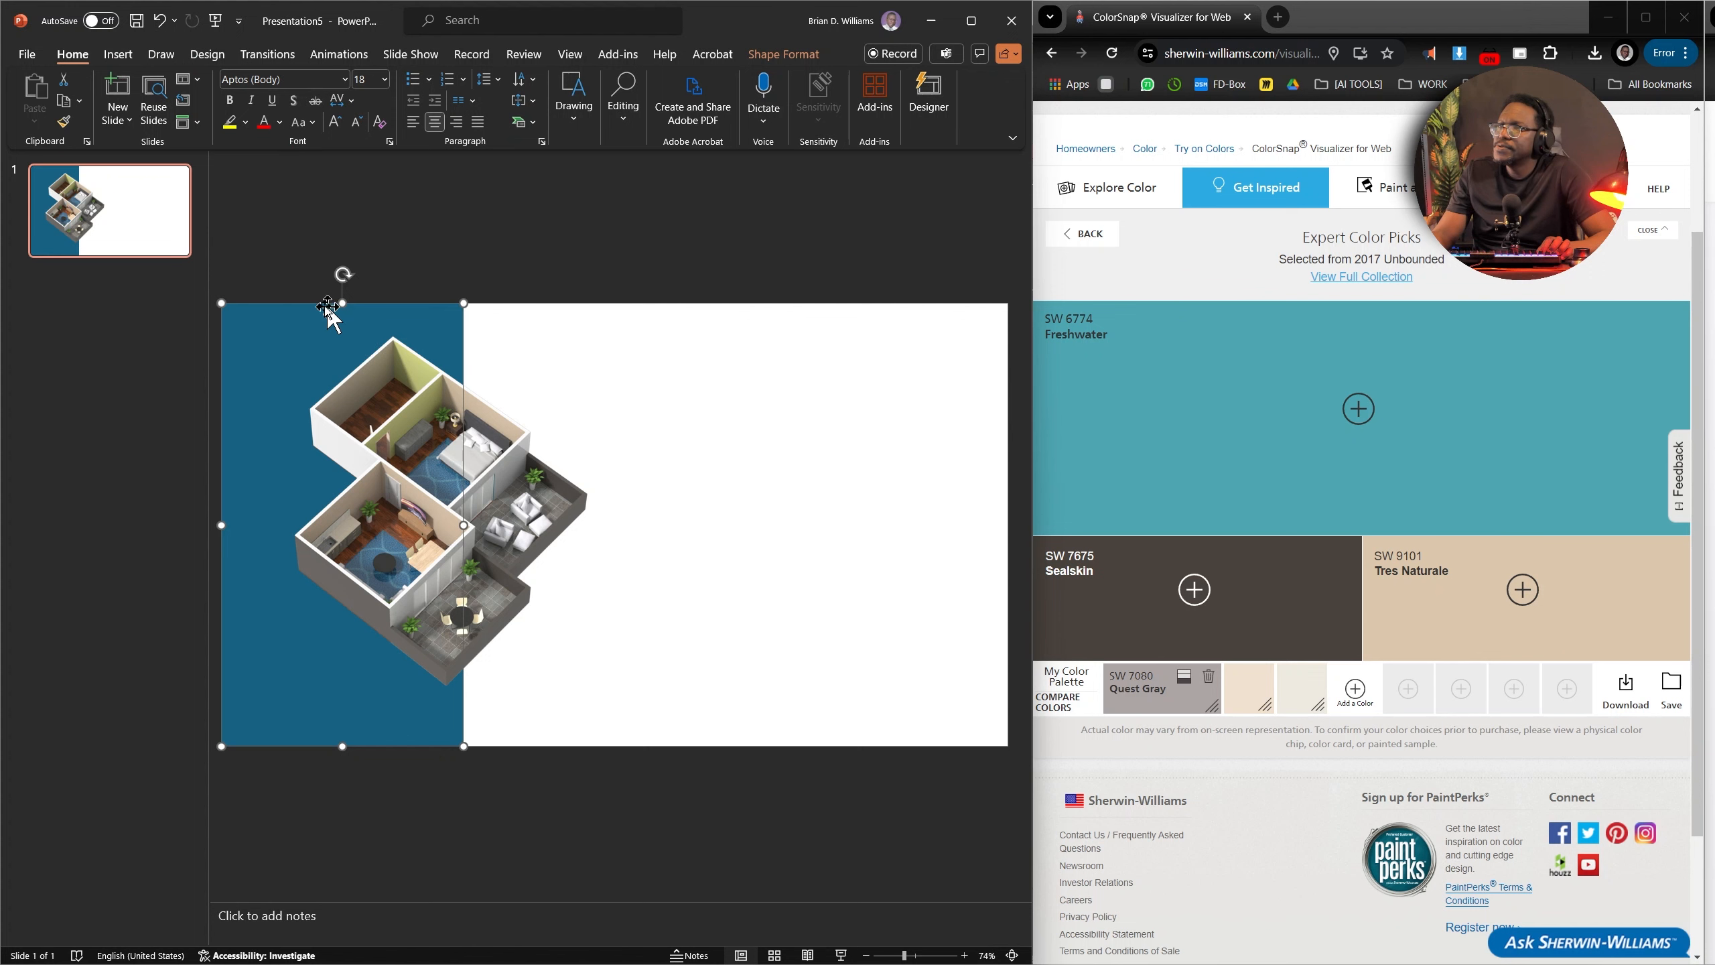
# Try to recolor the blue rectangle with a color sampled using the Eyedropper.
pyautogui.doubleClick(288, 325)
pyautogui.click(378, 79)
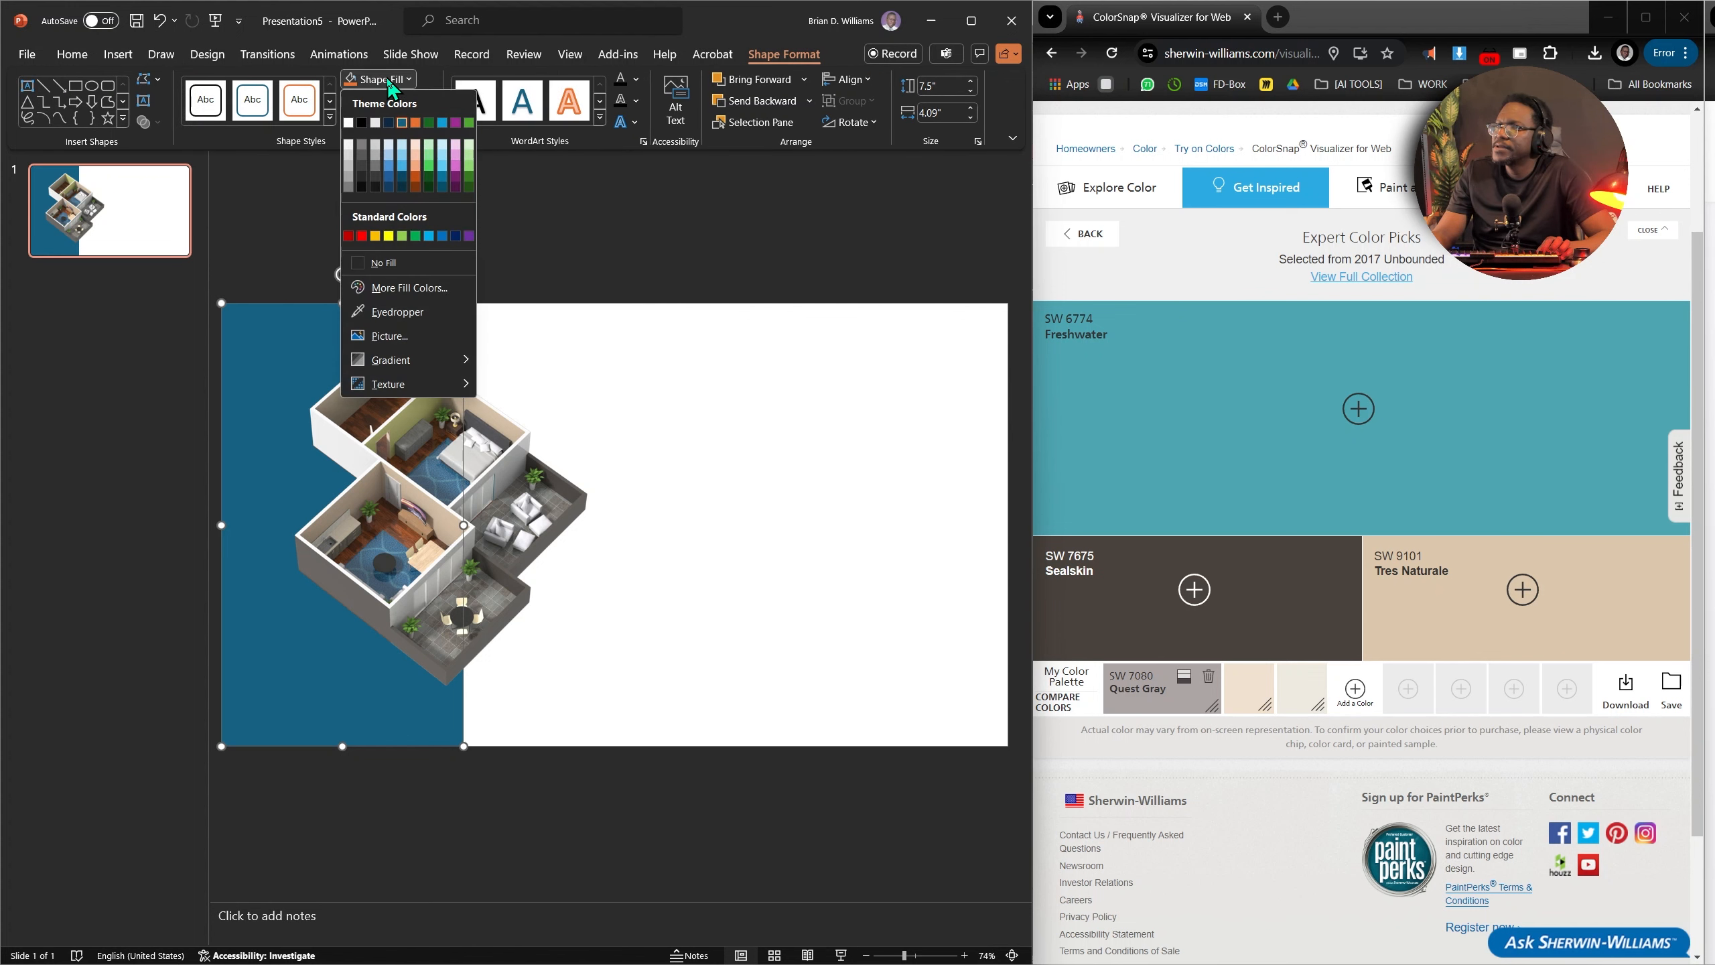
pyautogui.click(398, 311)
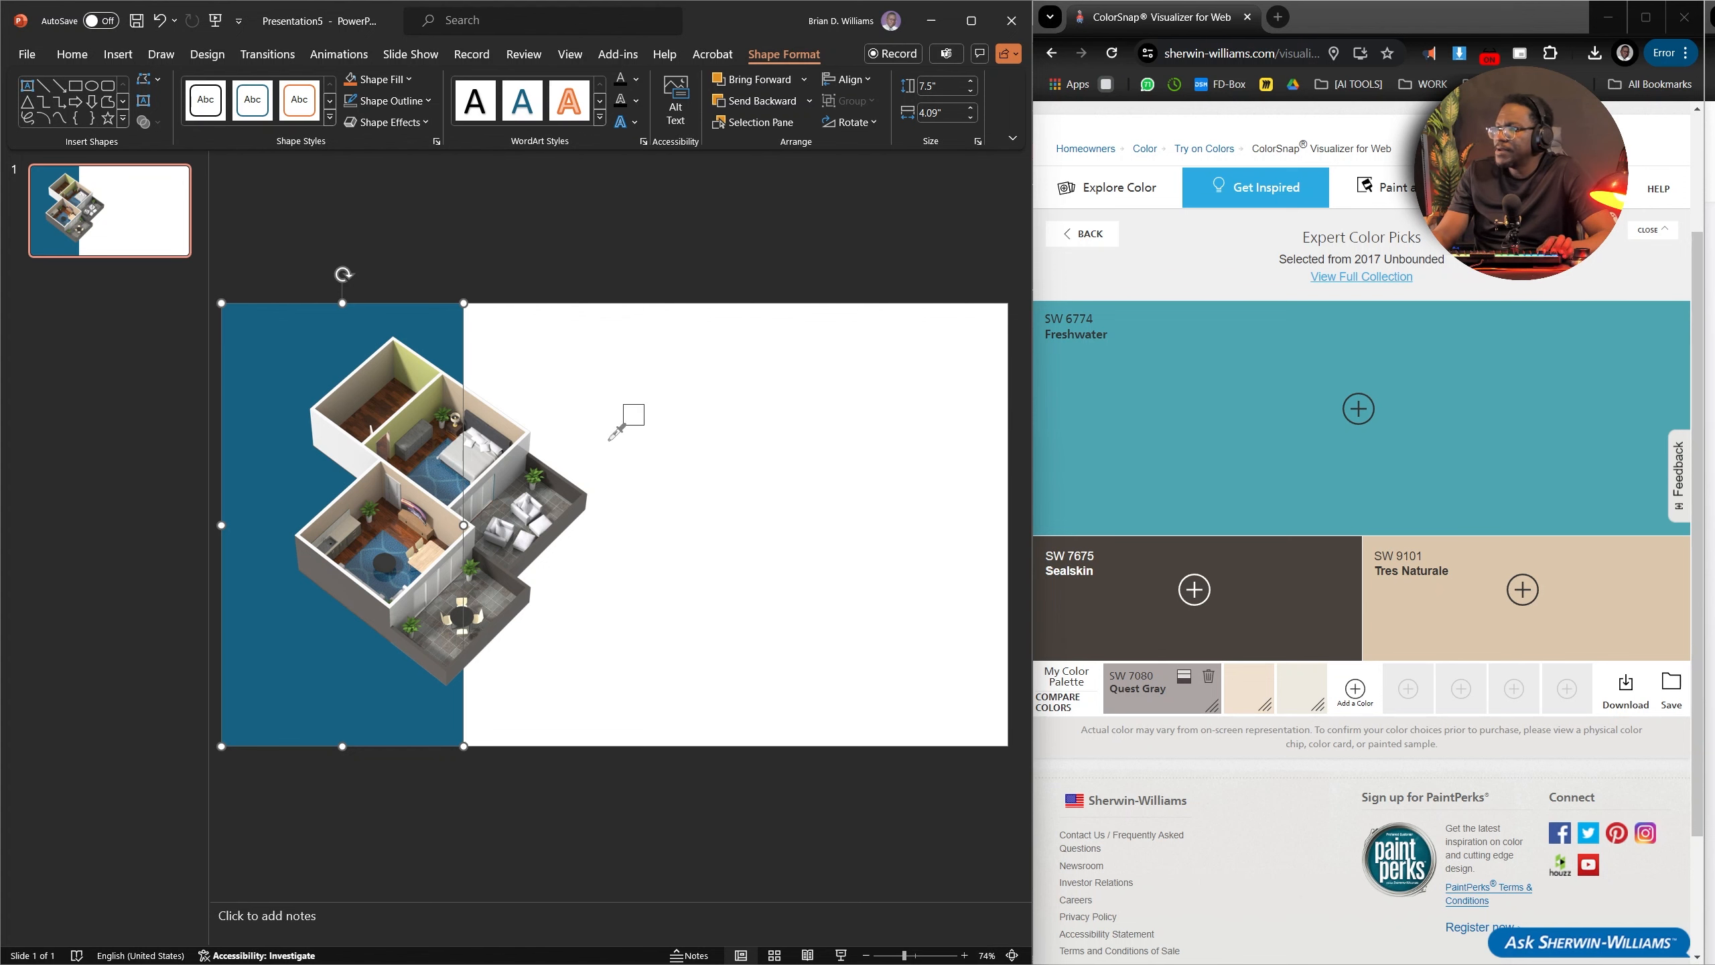
pyautogui.doubleClick(608, 440)
pyautogui.click(684, 413)
pyautogui.hotkey('ctrl', 'z')
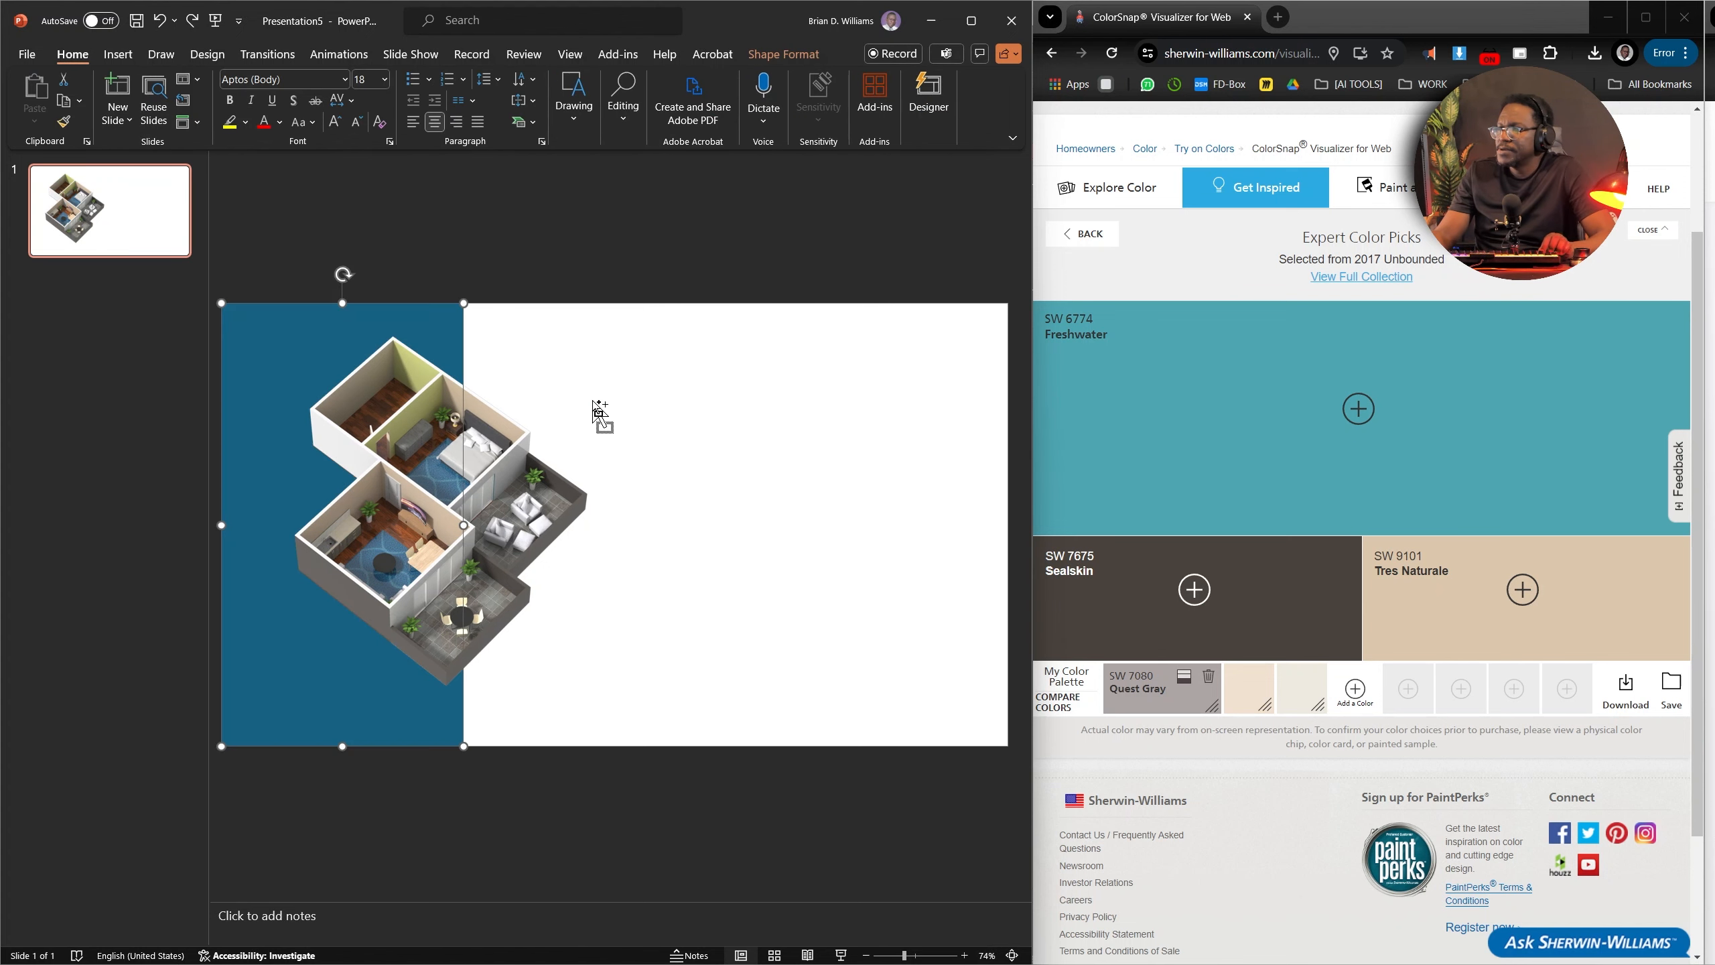
pyautogui.click(657, 240)
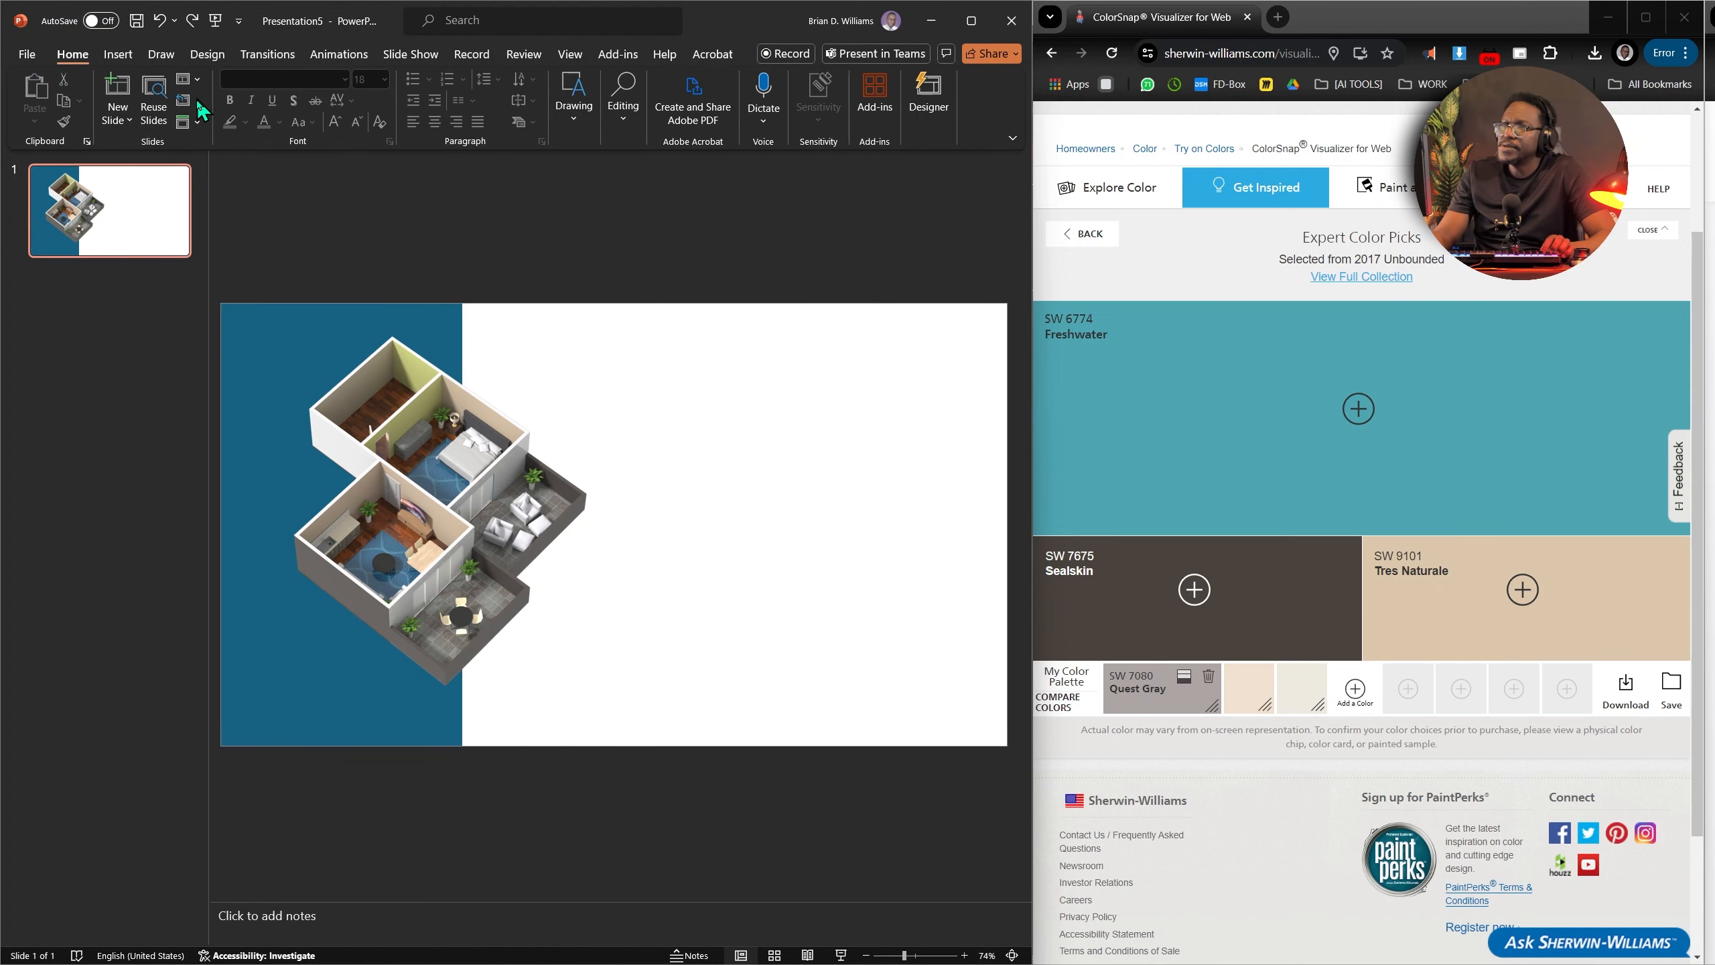
# Insert a screen clipping of the Freshwater, Sealskin and Tres Naturale color swatches from the ColorSnap web page.
pyautogui.click(117, 53)
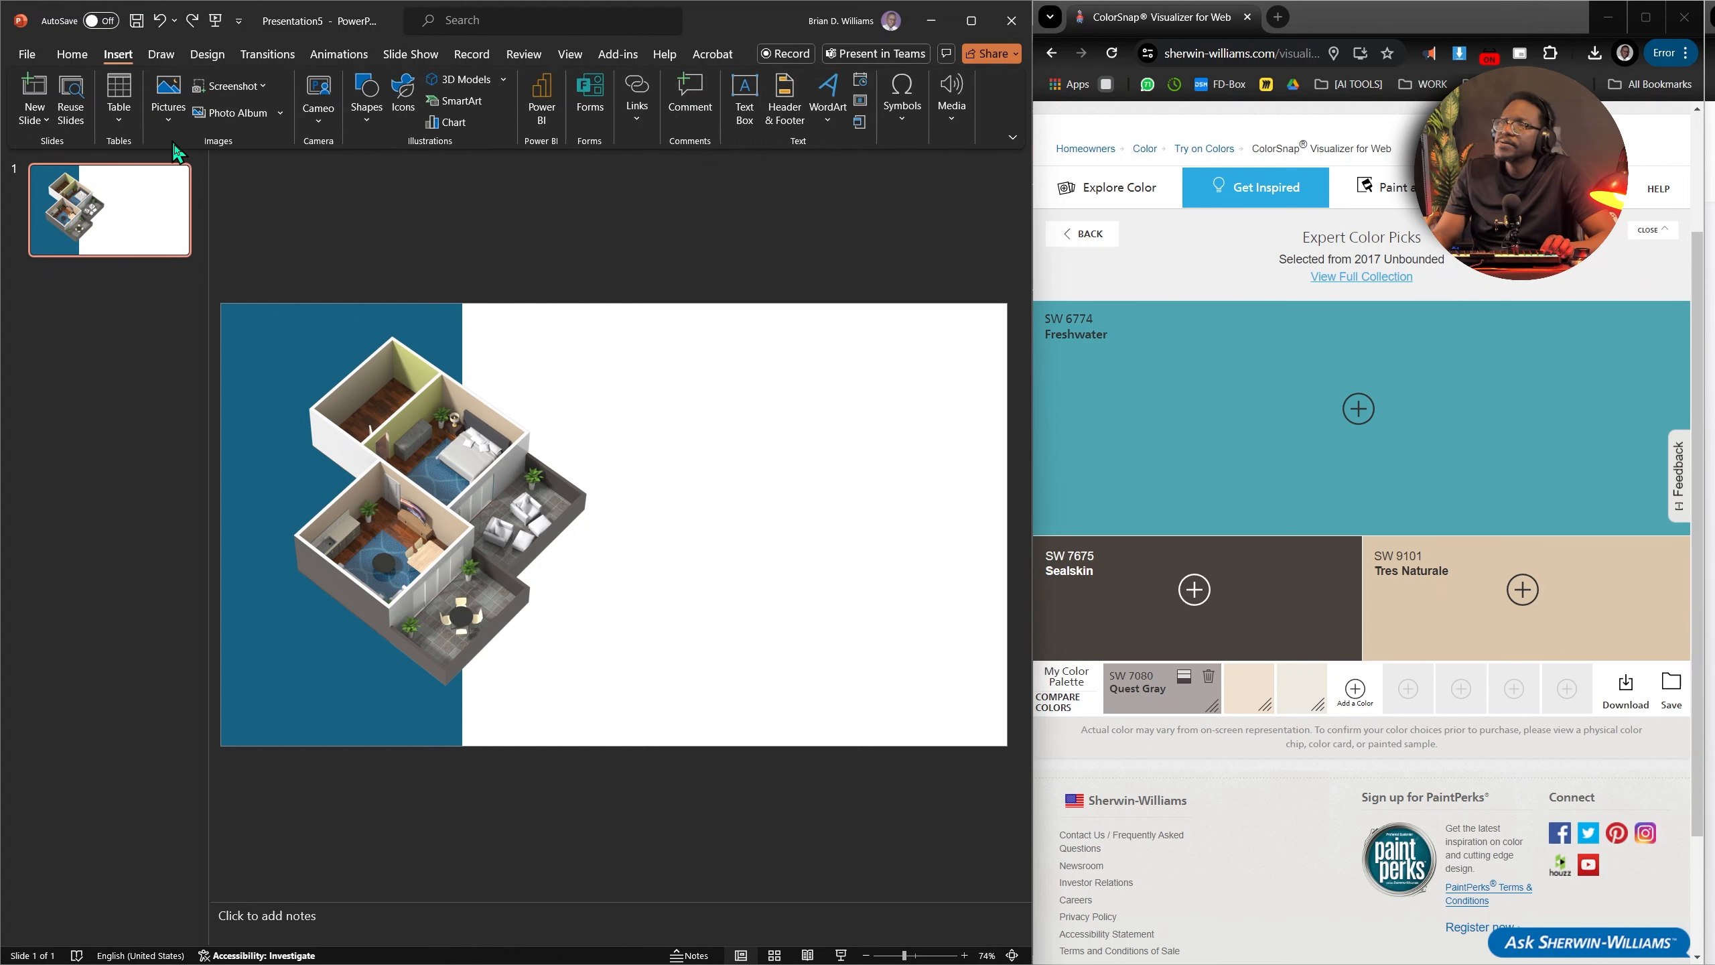
pyautogui.click(233, 85)
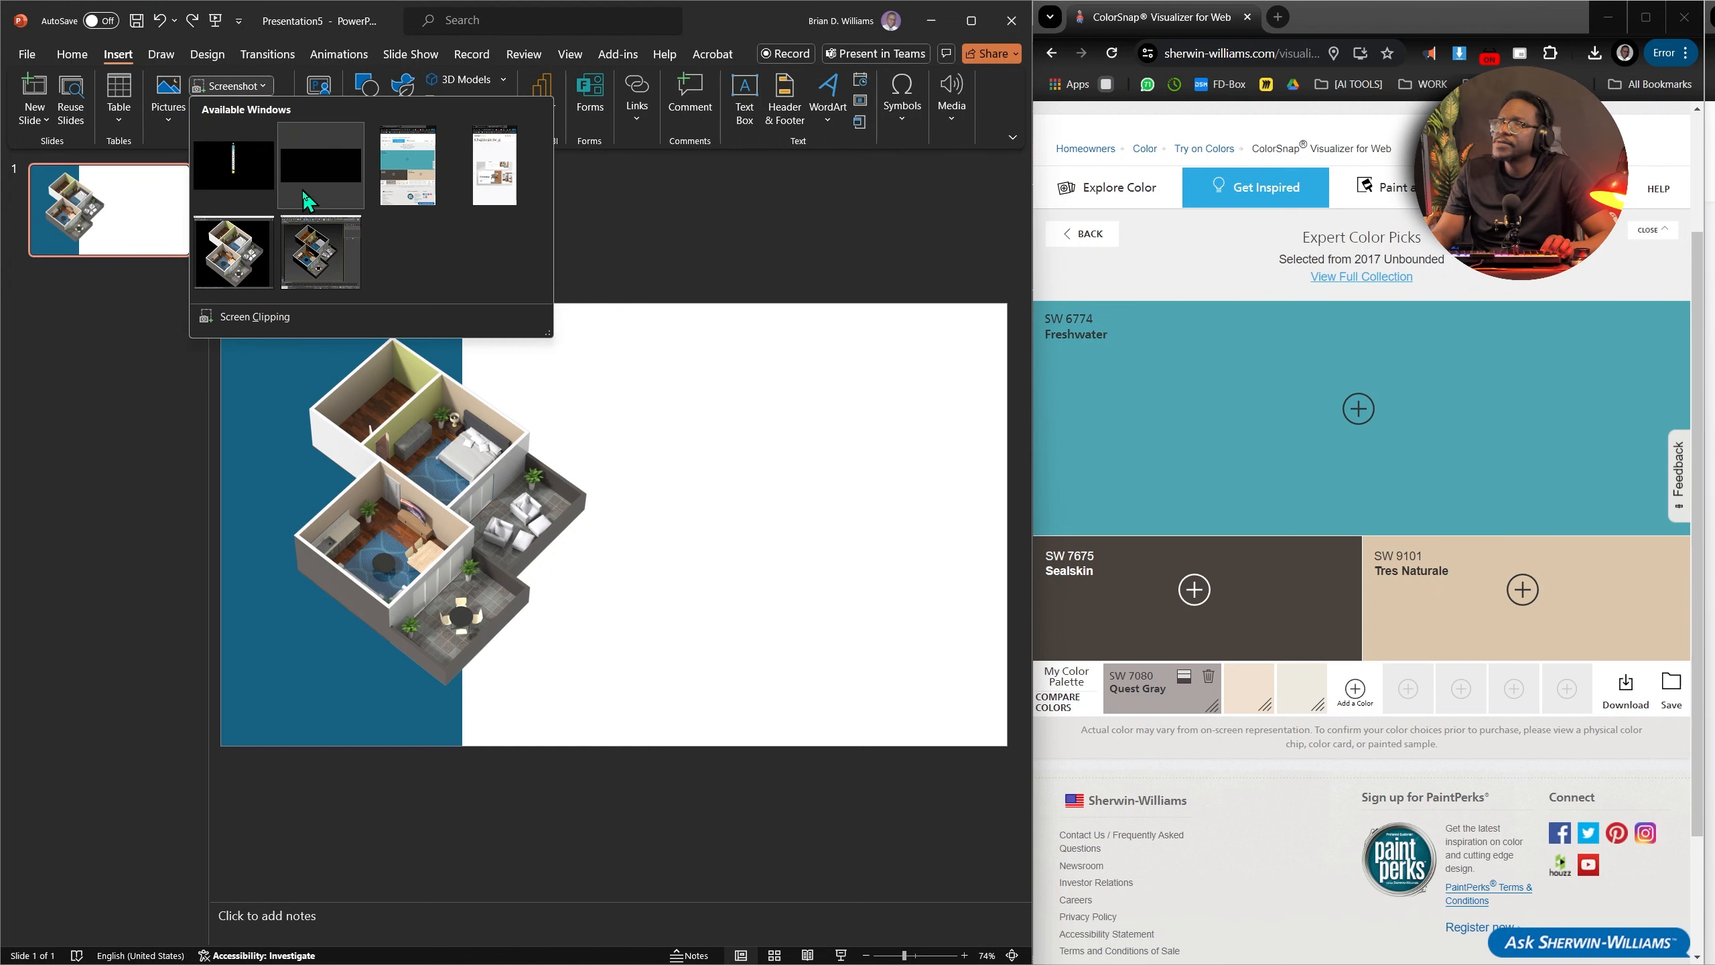
pyautogui.click(354, 328)
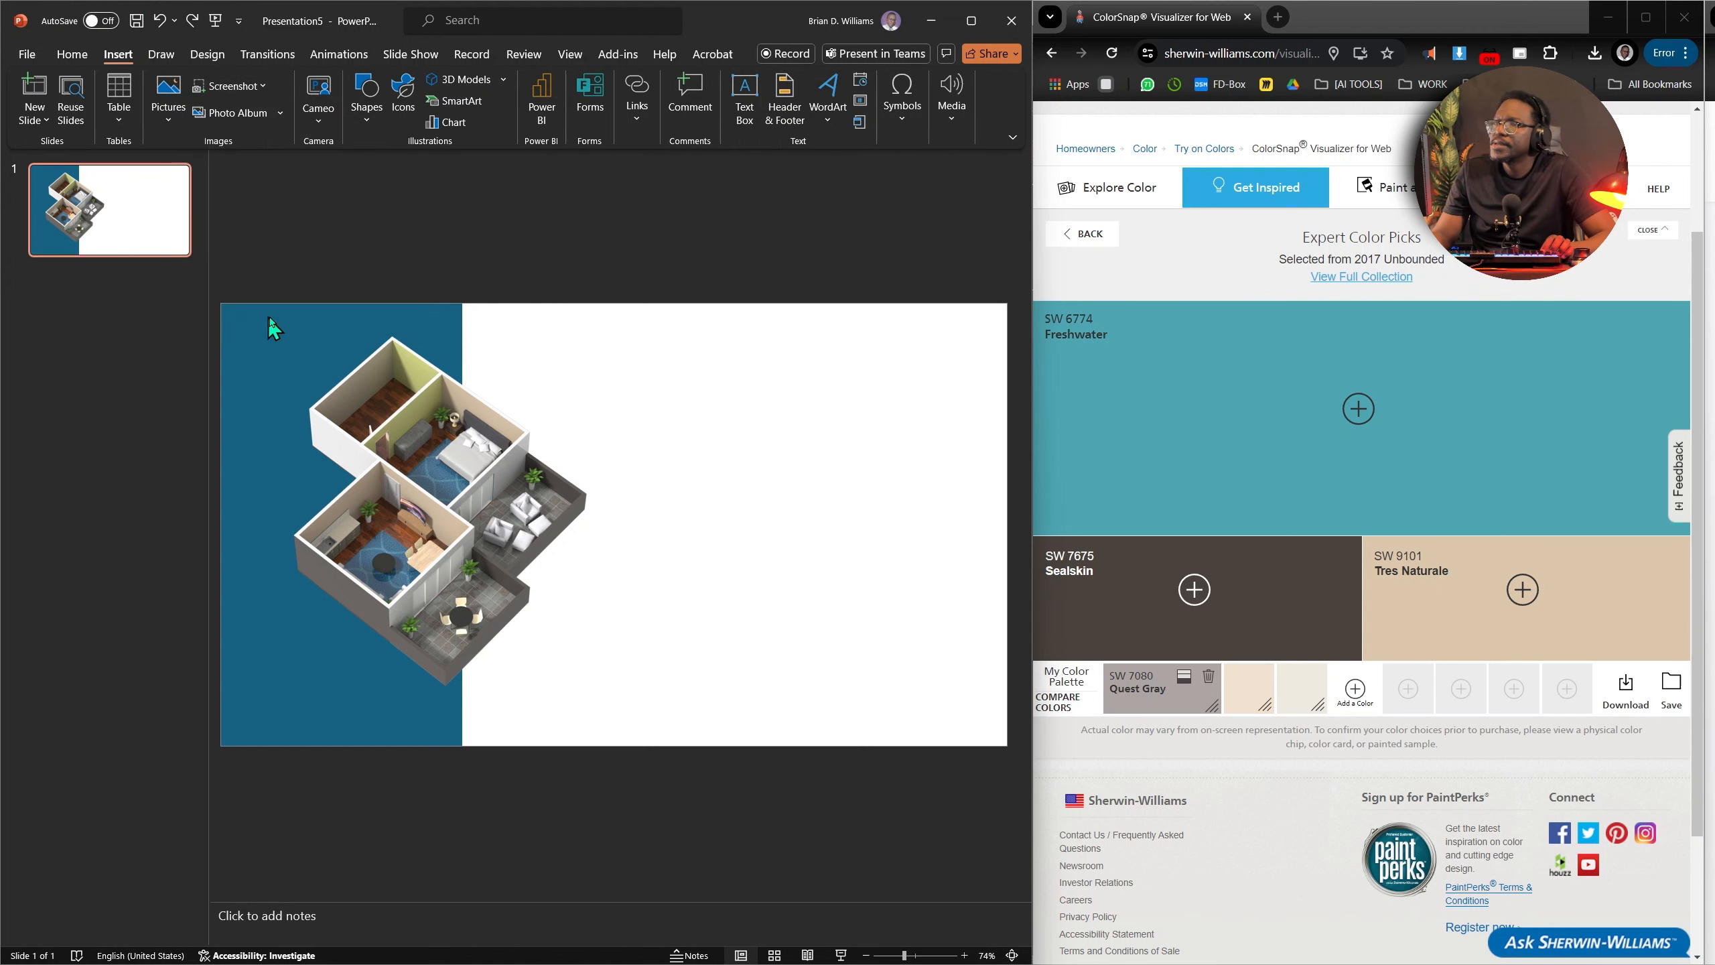
pyautogui.moveTo(1048, 306); pyautogui.dragTo(1677, 676)
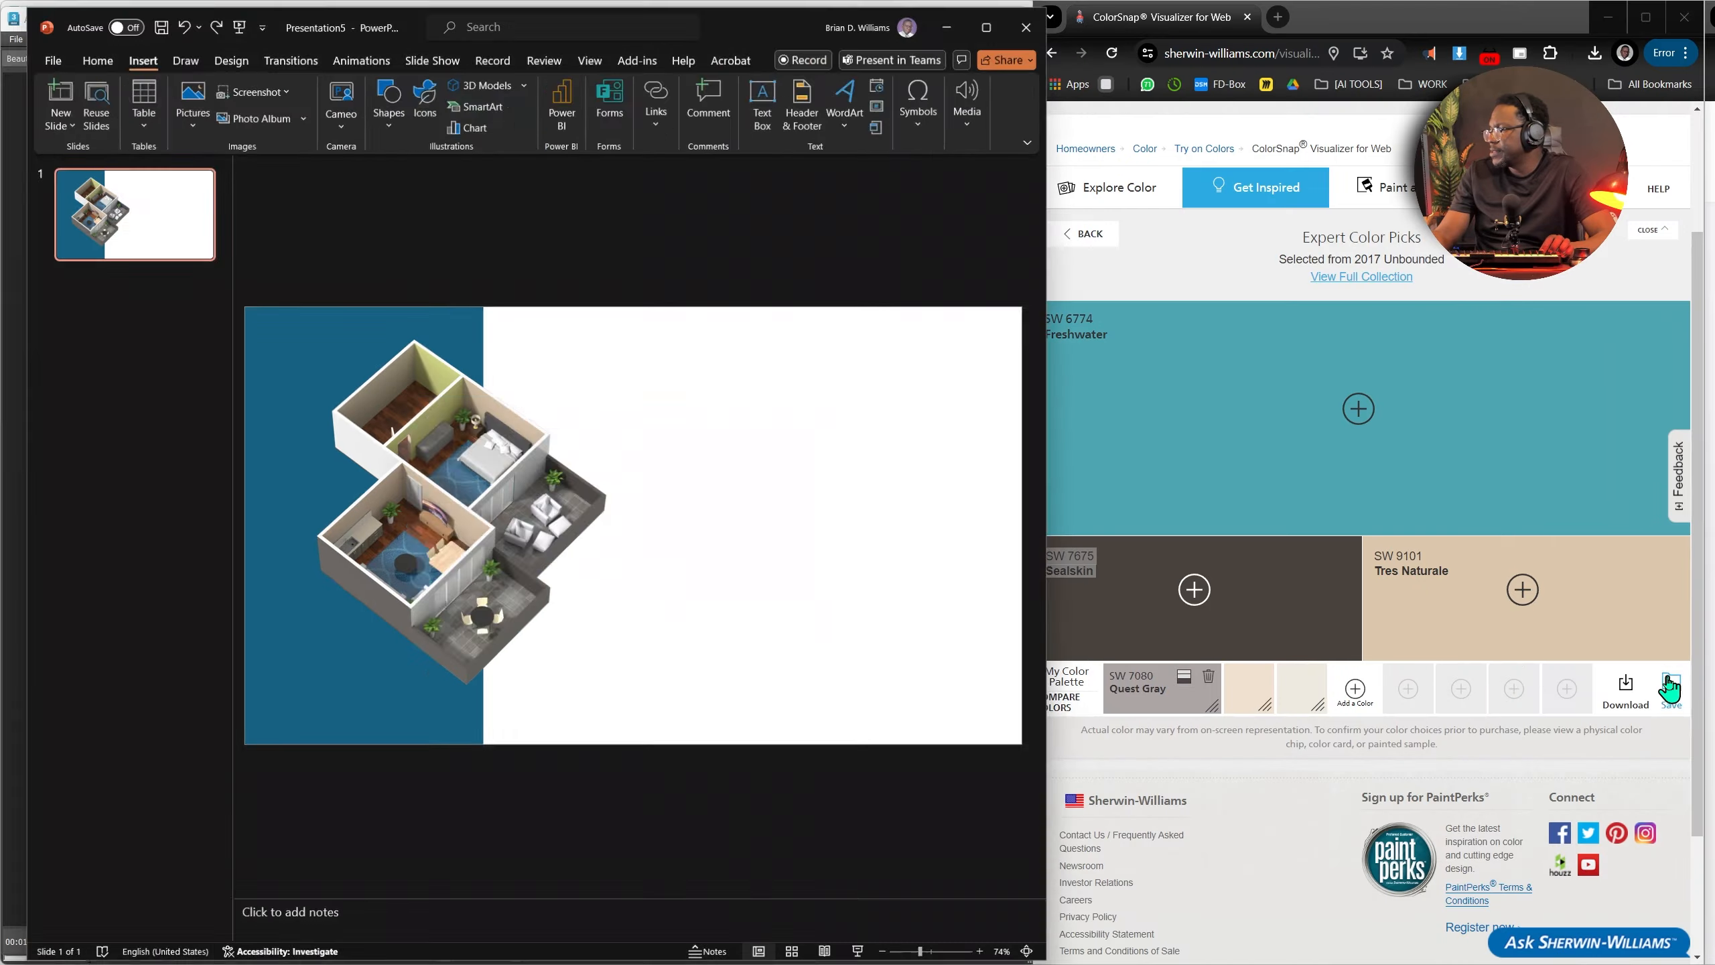
# Shrink the color swatch clipping to a small reference image and place it just above the slide.
pyautogui.moveTo(389, 395); pyautogui.dragTo(552, 488)
pyautogui.moveTo(679, 540); pyautogui.dragTo(735, 314)
pyautogui.moveTo(893, 412); pyautogui.dragTo(773, 342)
pyautogui.moveTo(678, 305); pyautogui.dragTo(696, 244)
# Fill the full-height rectangle with the teal Freshwater color sampled from the swatch clipping using the Eyedropper.
pyautogui.click(309, 335)
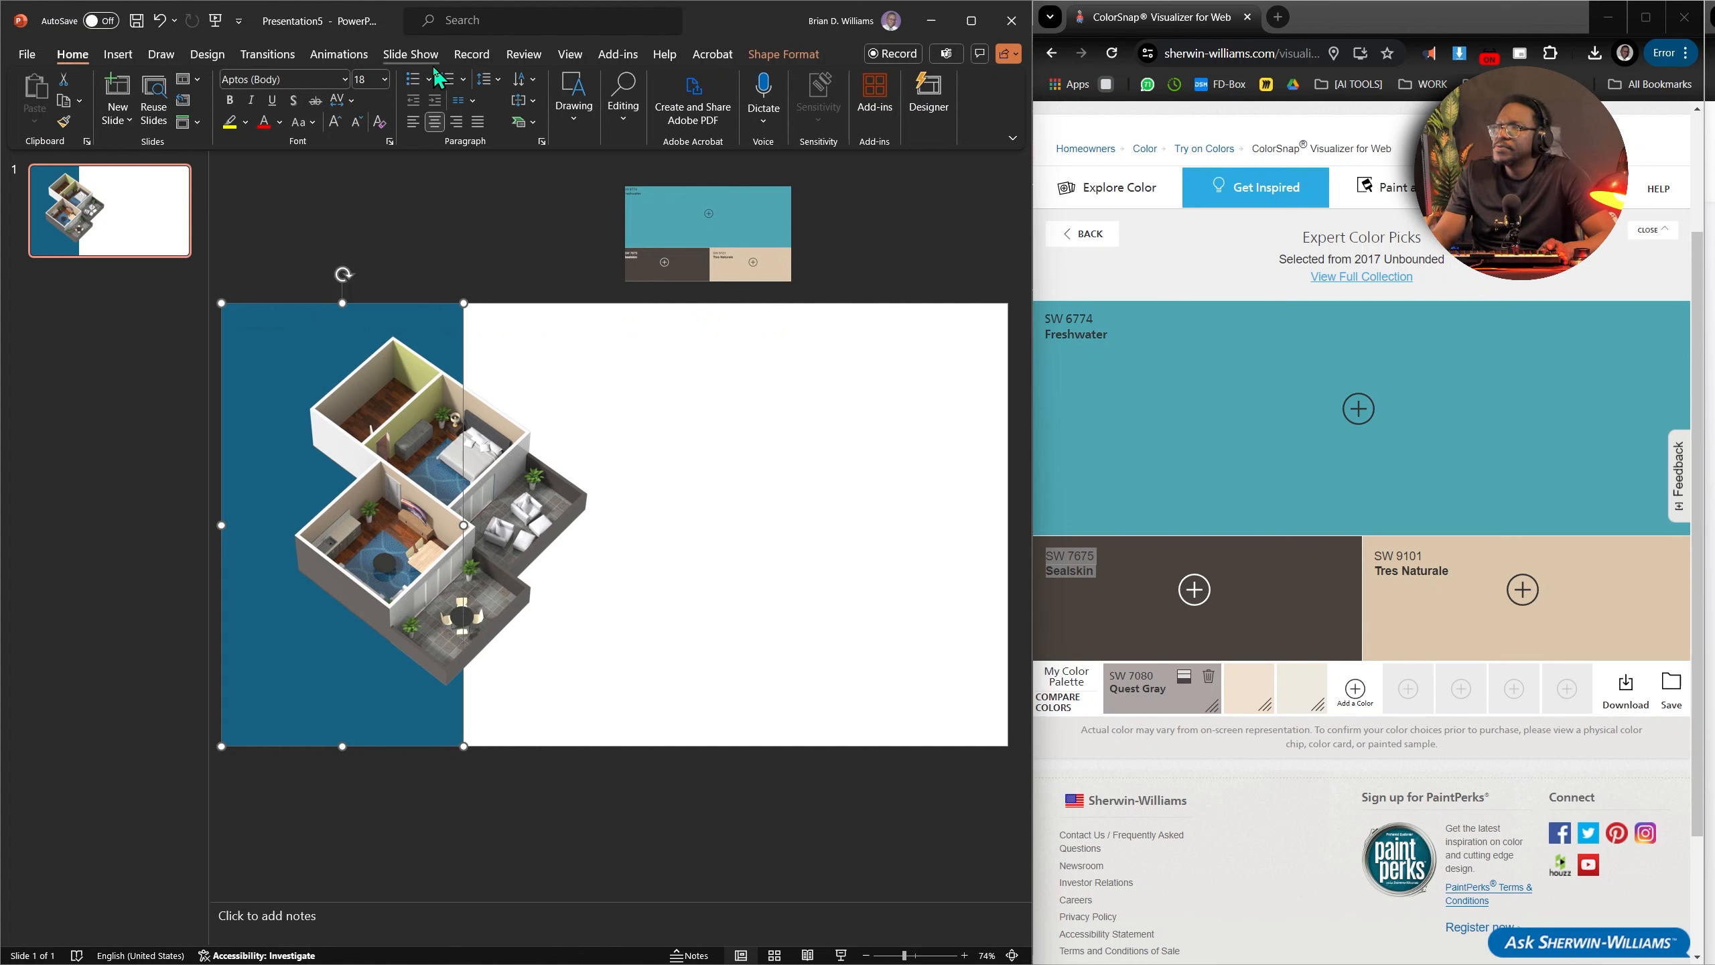
pyautogui.click(783, 54)
pyautogui.click(408, 80)
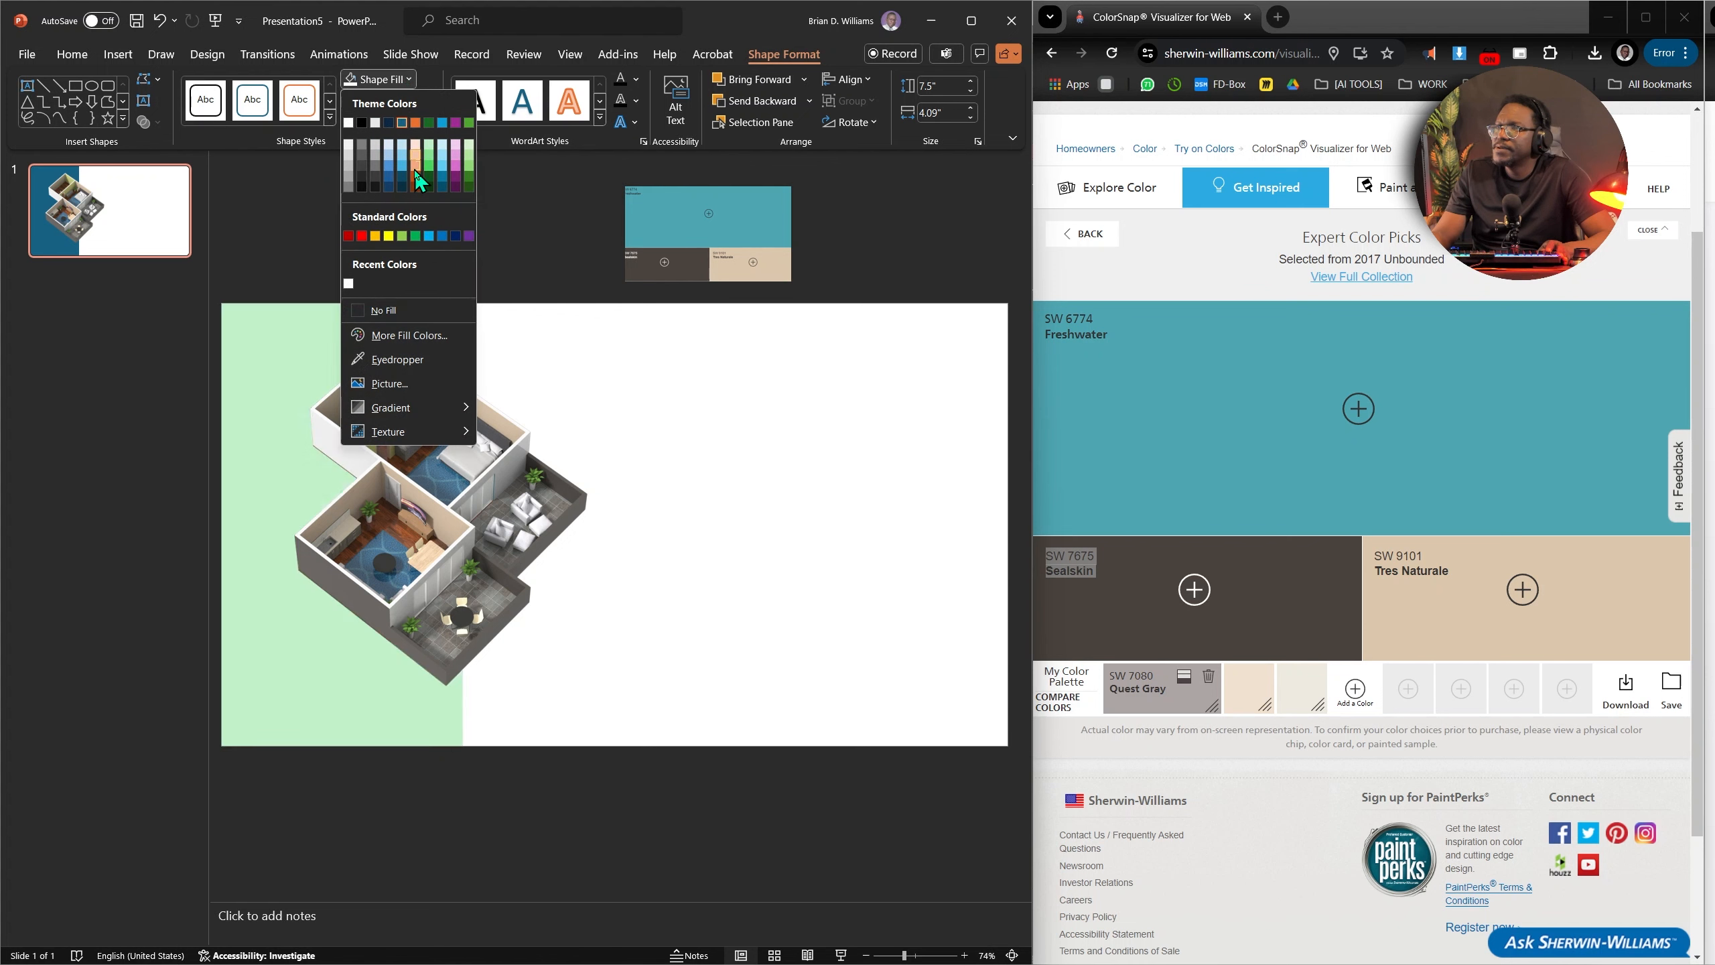
pyautogui.click(397, 354)
pyautogui.click(665, 228)
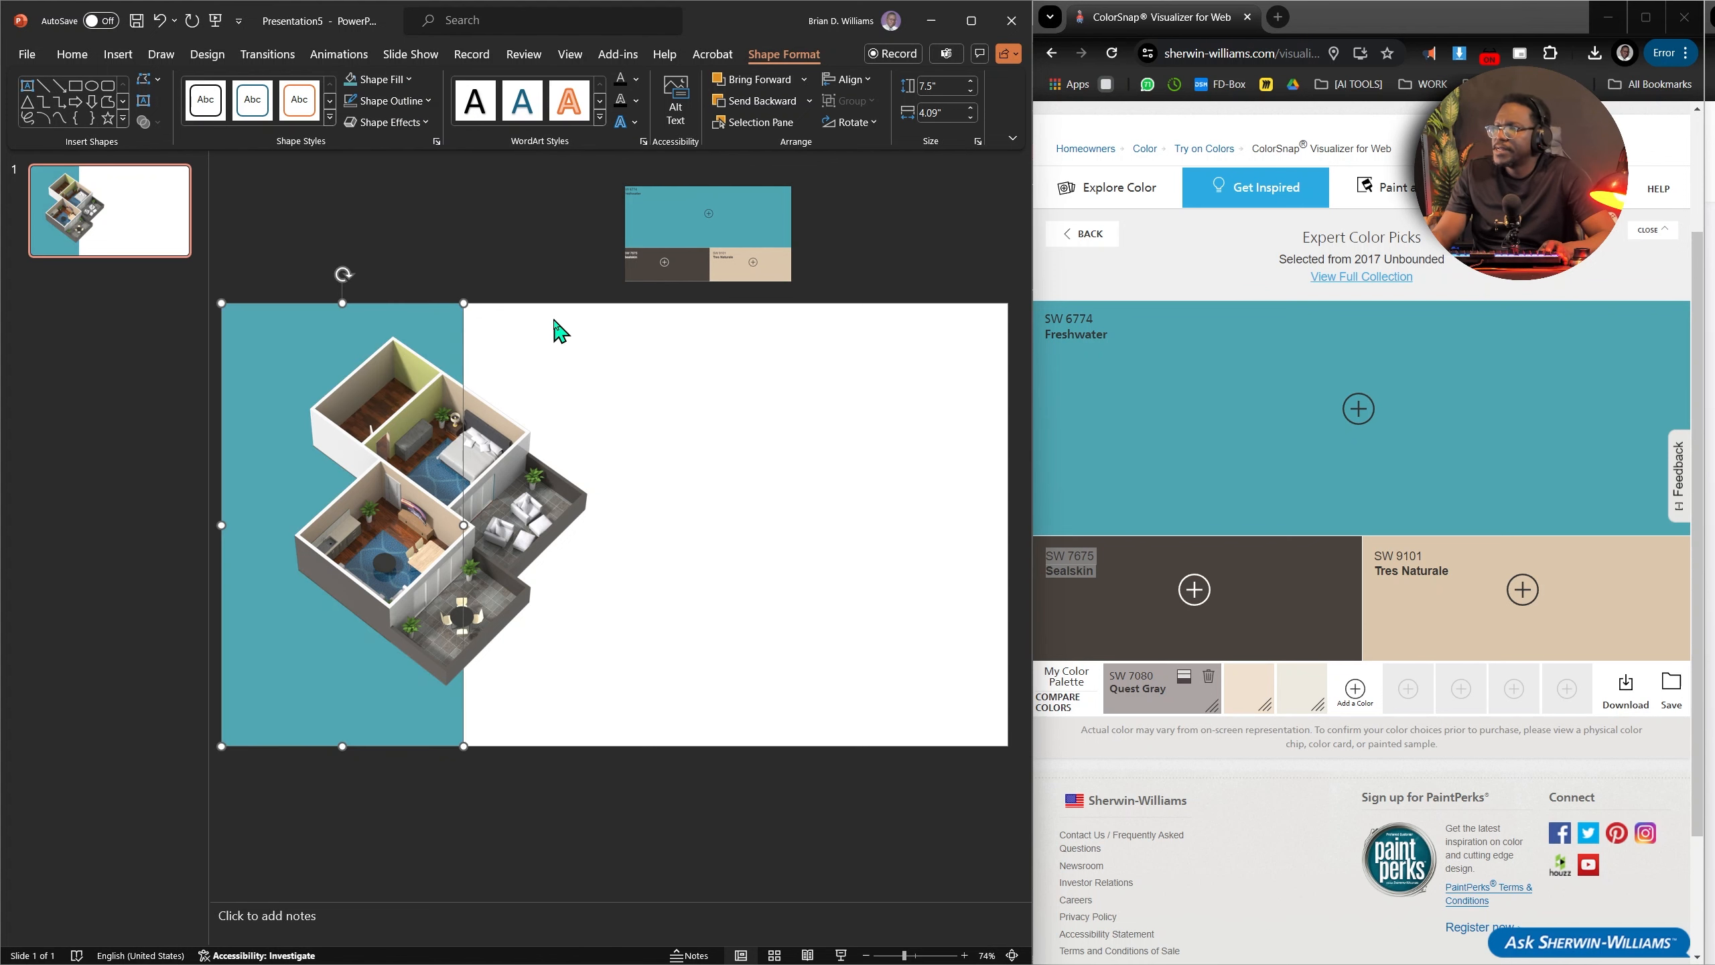
pyautogui.click(588, 324)
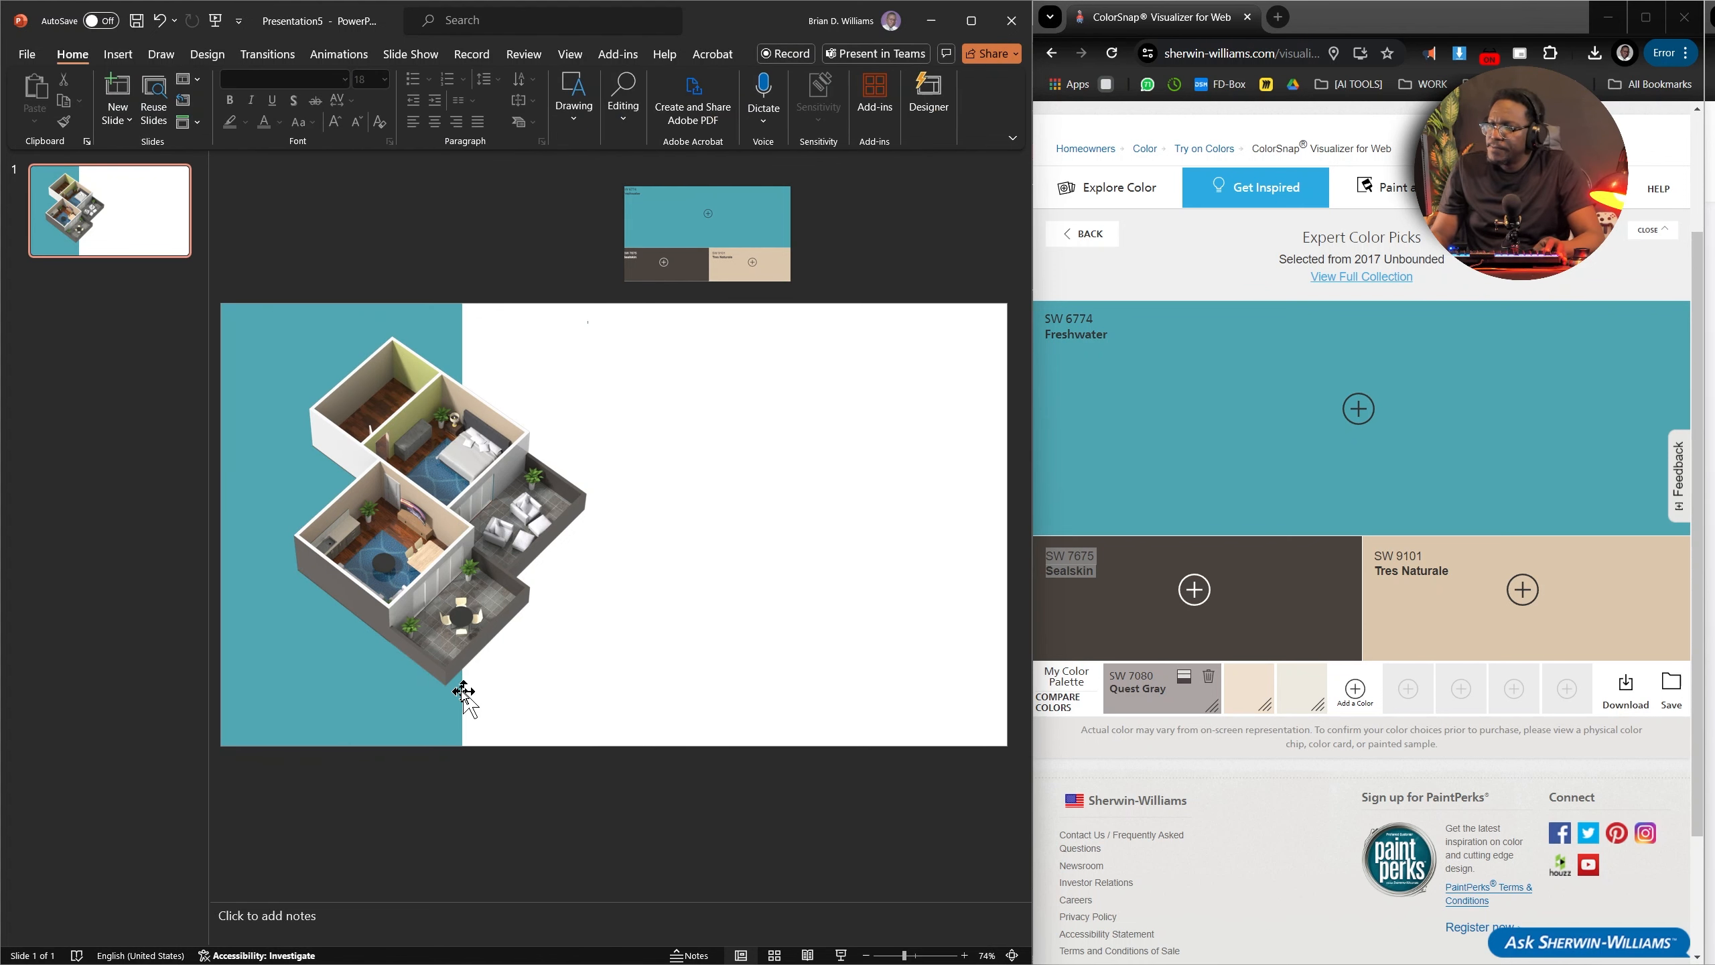
pyautogui.click(401, 322)
pyautogui.moveTo(435, 336); pyautogui.dragTo(706, 367)
pyautogui.hotkey('ctrl', 'z')
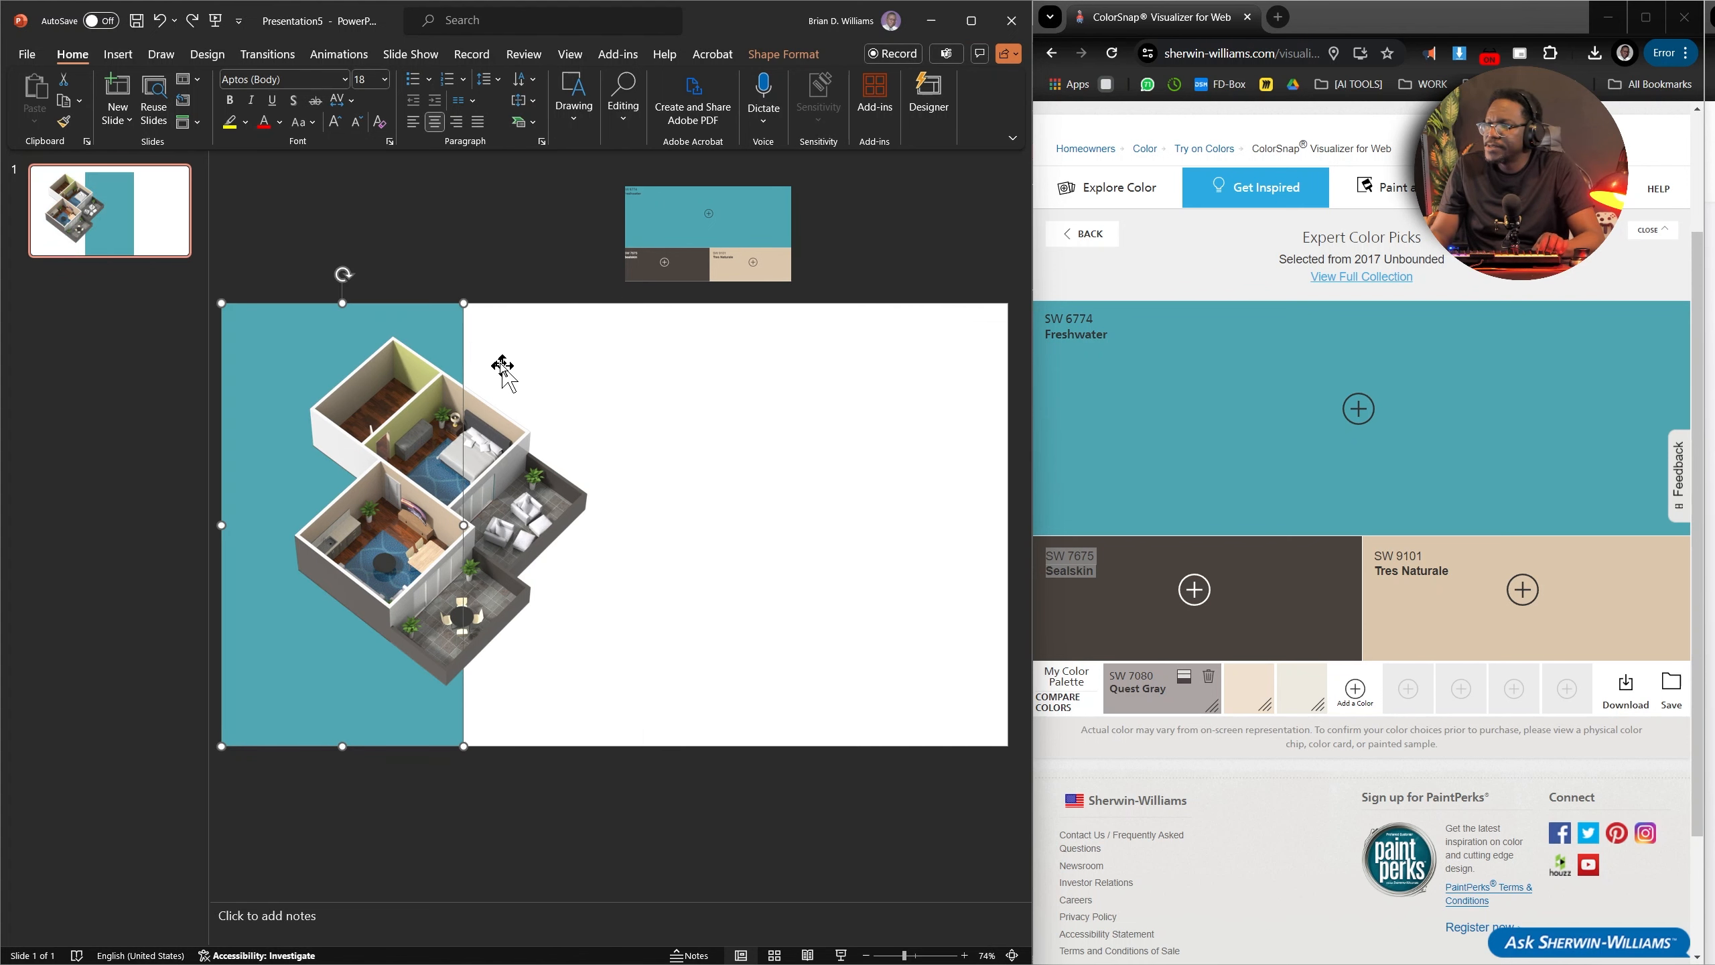
# Duplicate the teal rectangle and reshape the copy into a band along the slide's bottom edge, about 1.61" high and 5.8" wide.
pyautogui.keyDown('ctrl'); pyautogui.moveTo(437, 329); pyautogui.dragTo(728, 356); pyautogui.keyUp('ctrl')
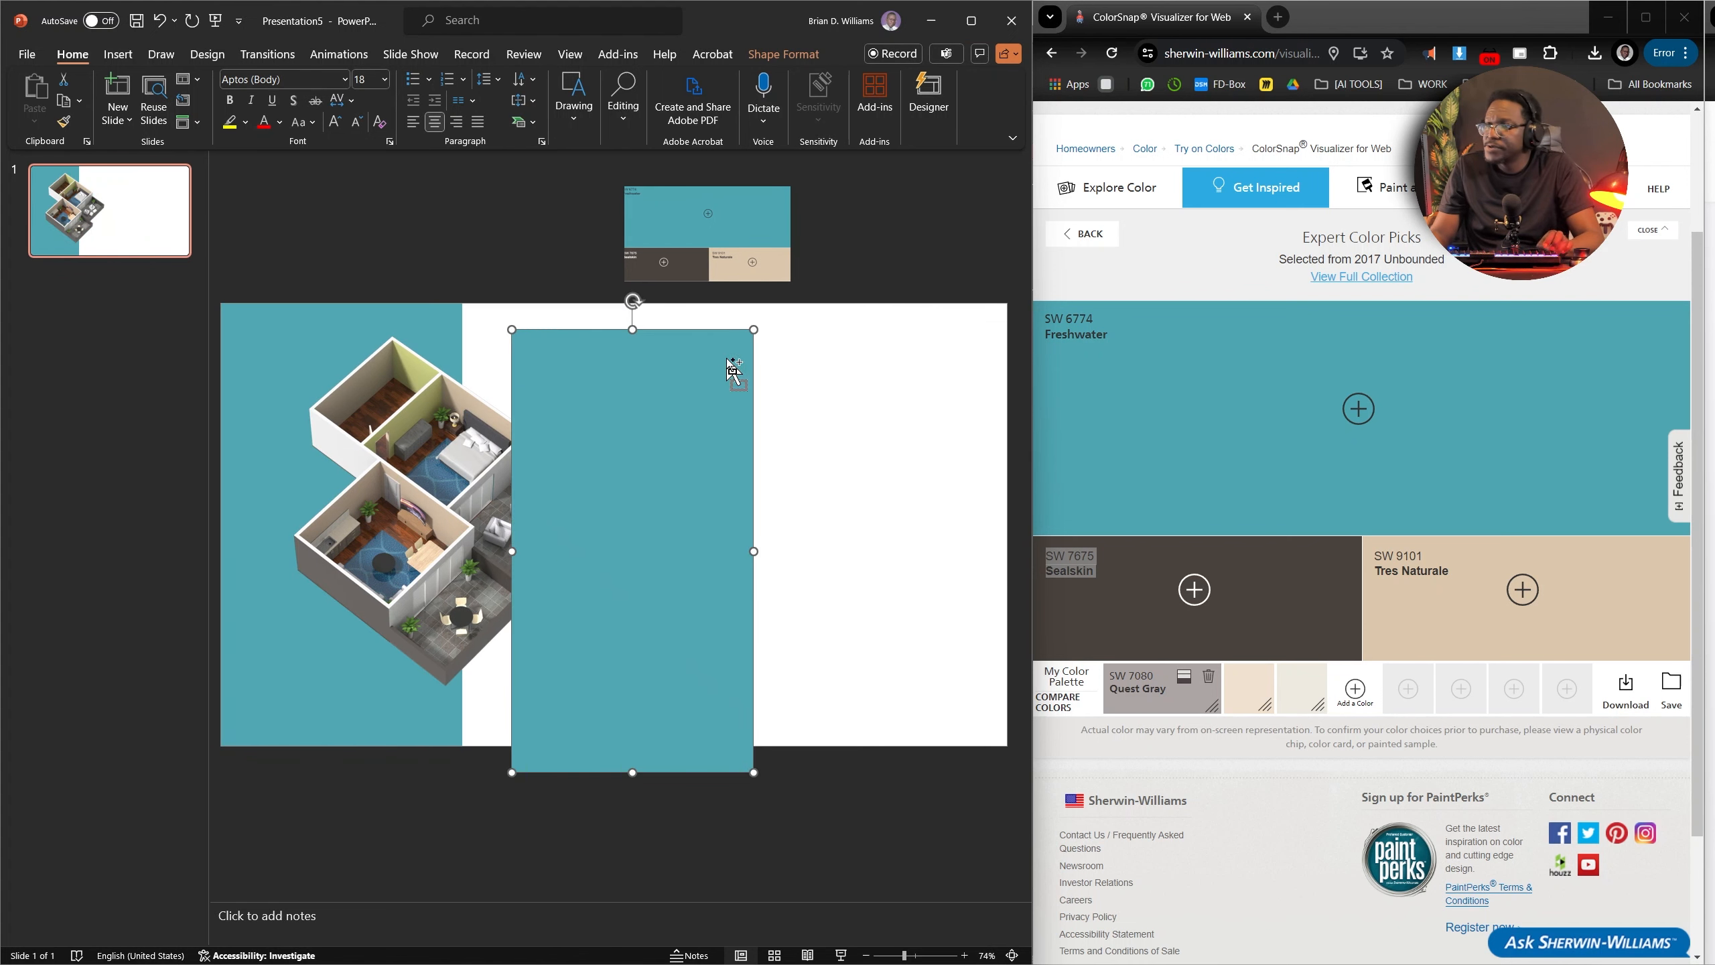
pyautogui.moveTo(607, 652); pyautogui.dragTo(586, 684)
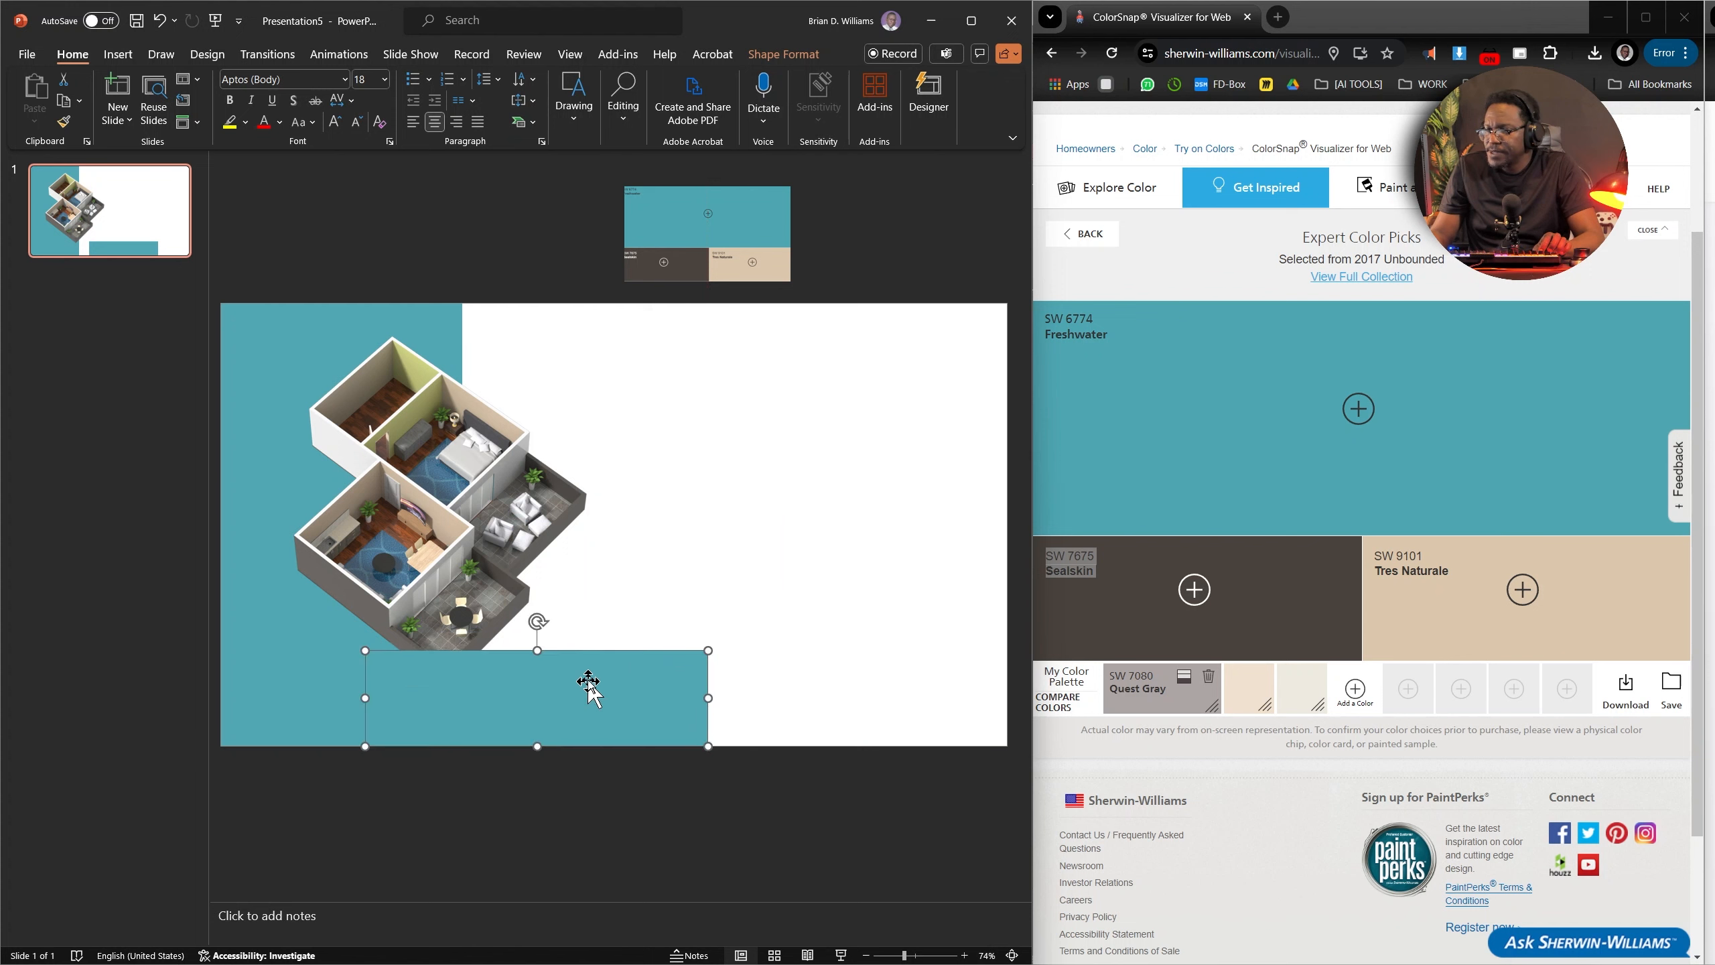
# Fill the bottom band with the dark brown Sealskin color from the swatch clipping and reduce the band's height.
pyautogui.click(770, 61)
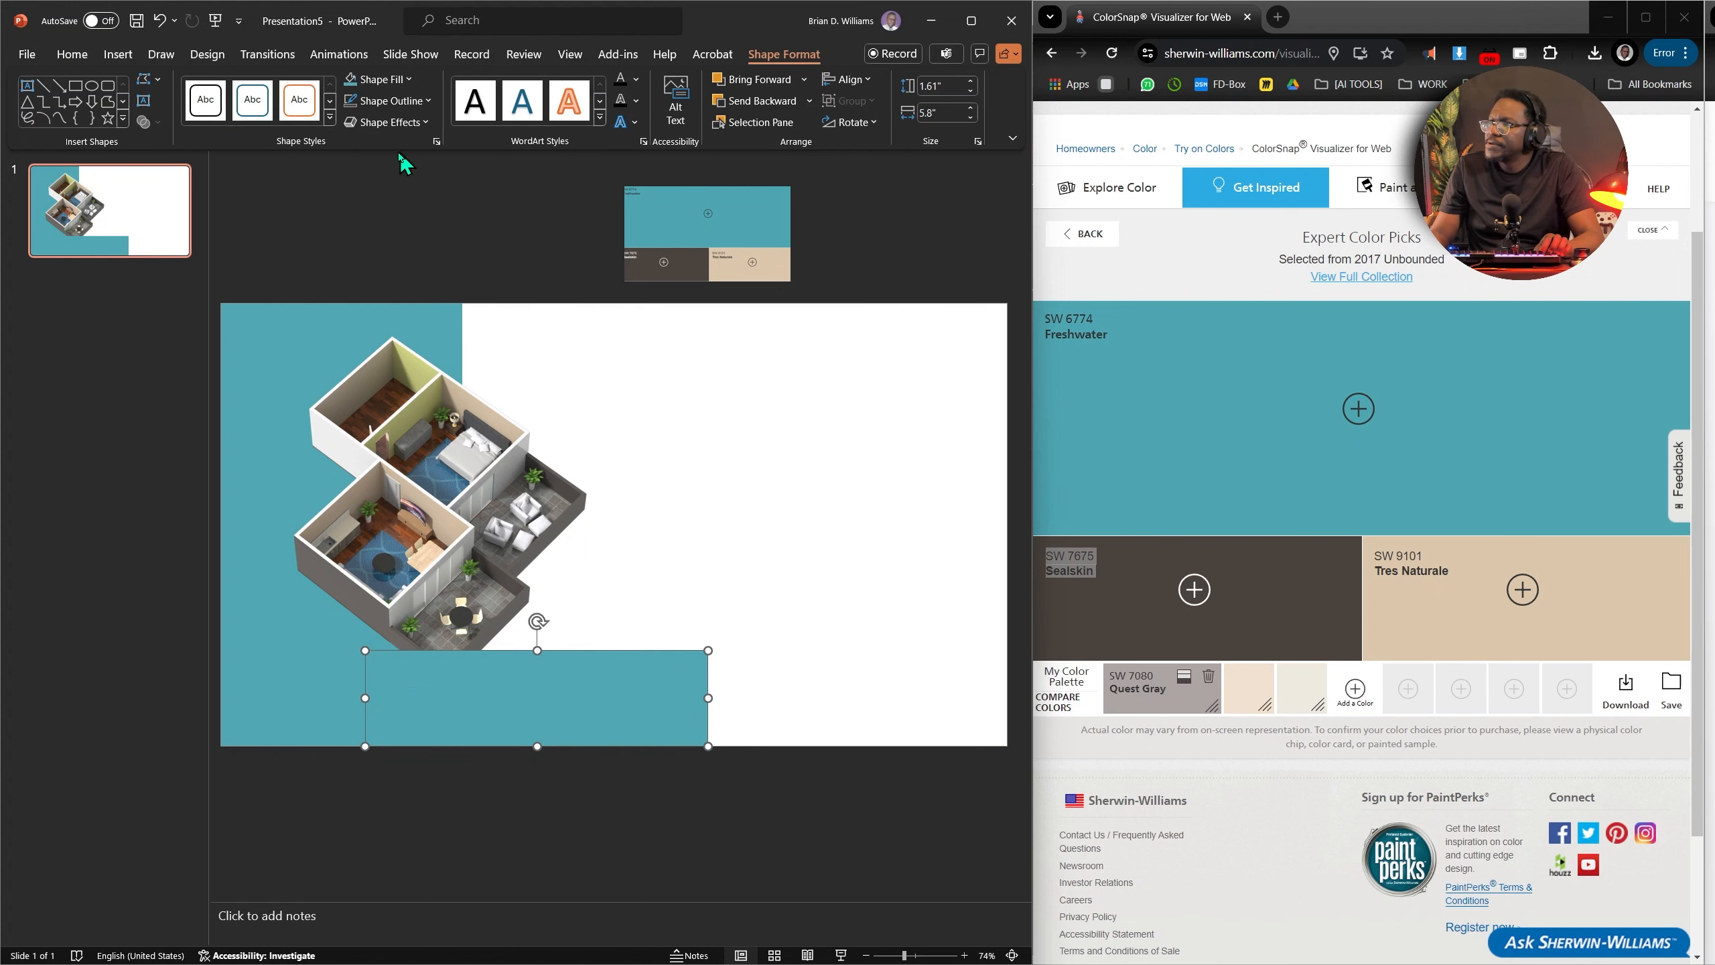
pyautogui.click(696, 270)
pyautogui.moveTo(538, 649); pyautogui.dragTo(535, 692)
pyautogui.click(770, 561)
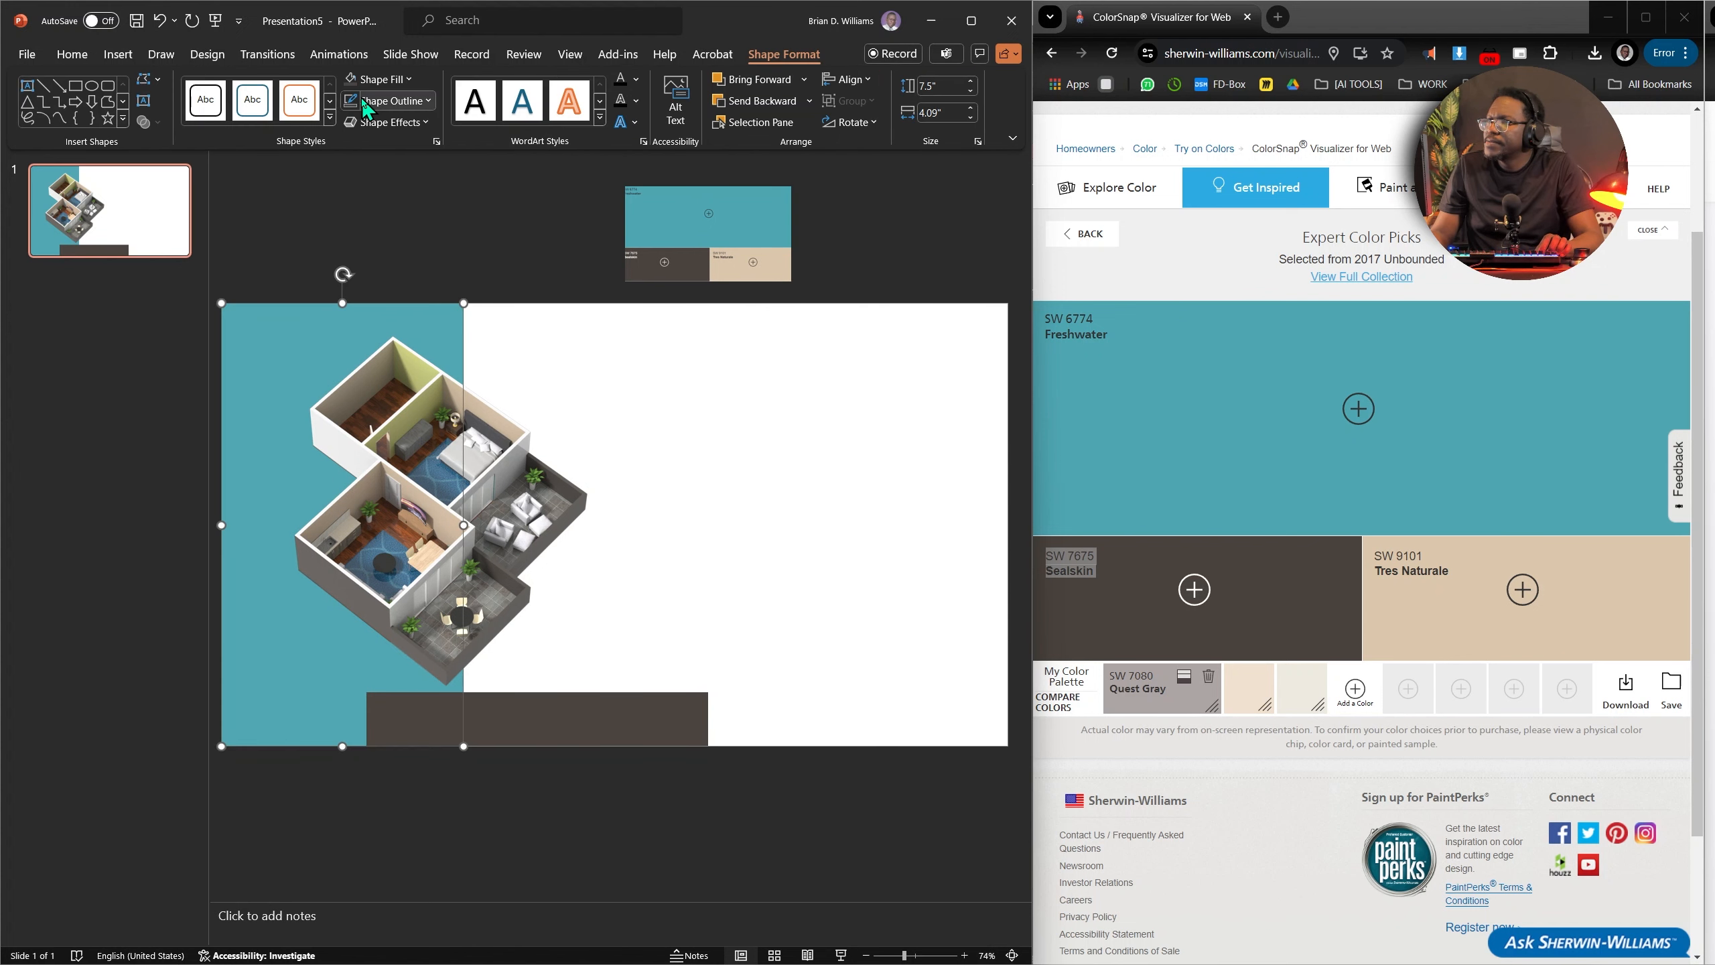
# Set the full-height teal rectangle to have no outline.
pyautogui.click(391, 101)
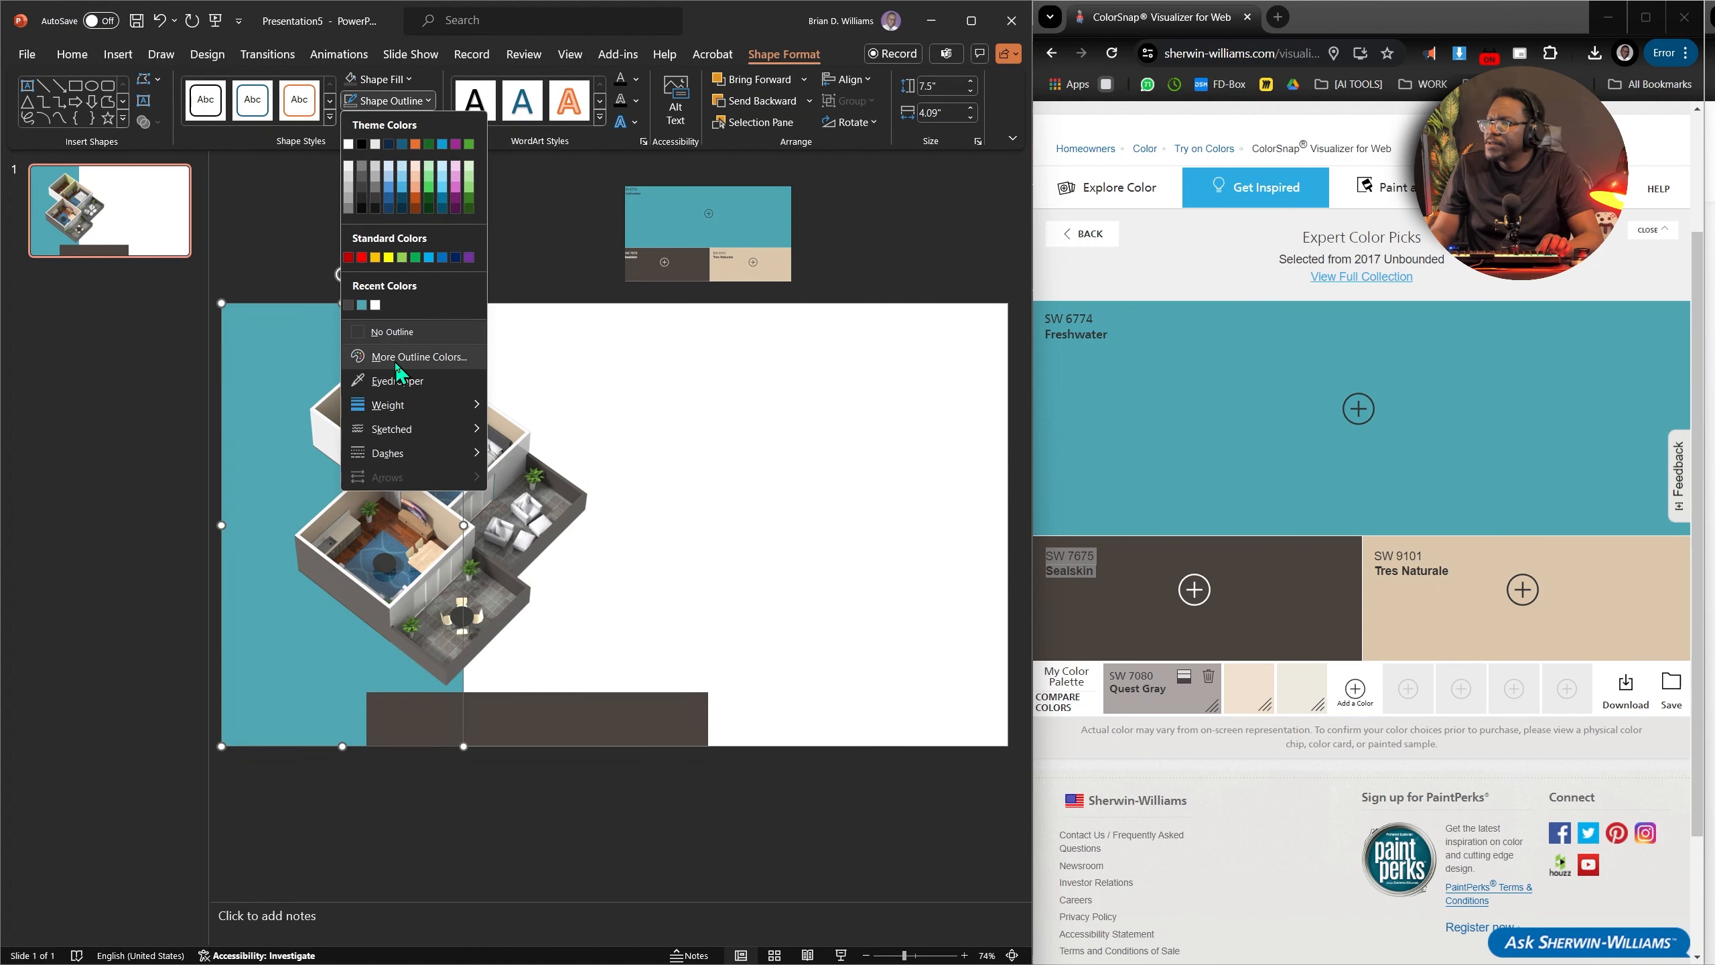
pyautogui.click(420, 334)
pyautogui.click(649, 397)
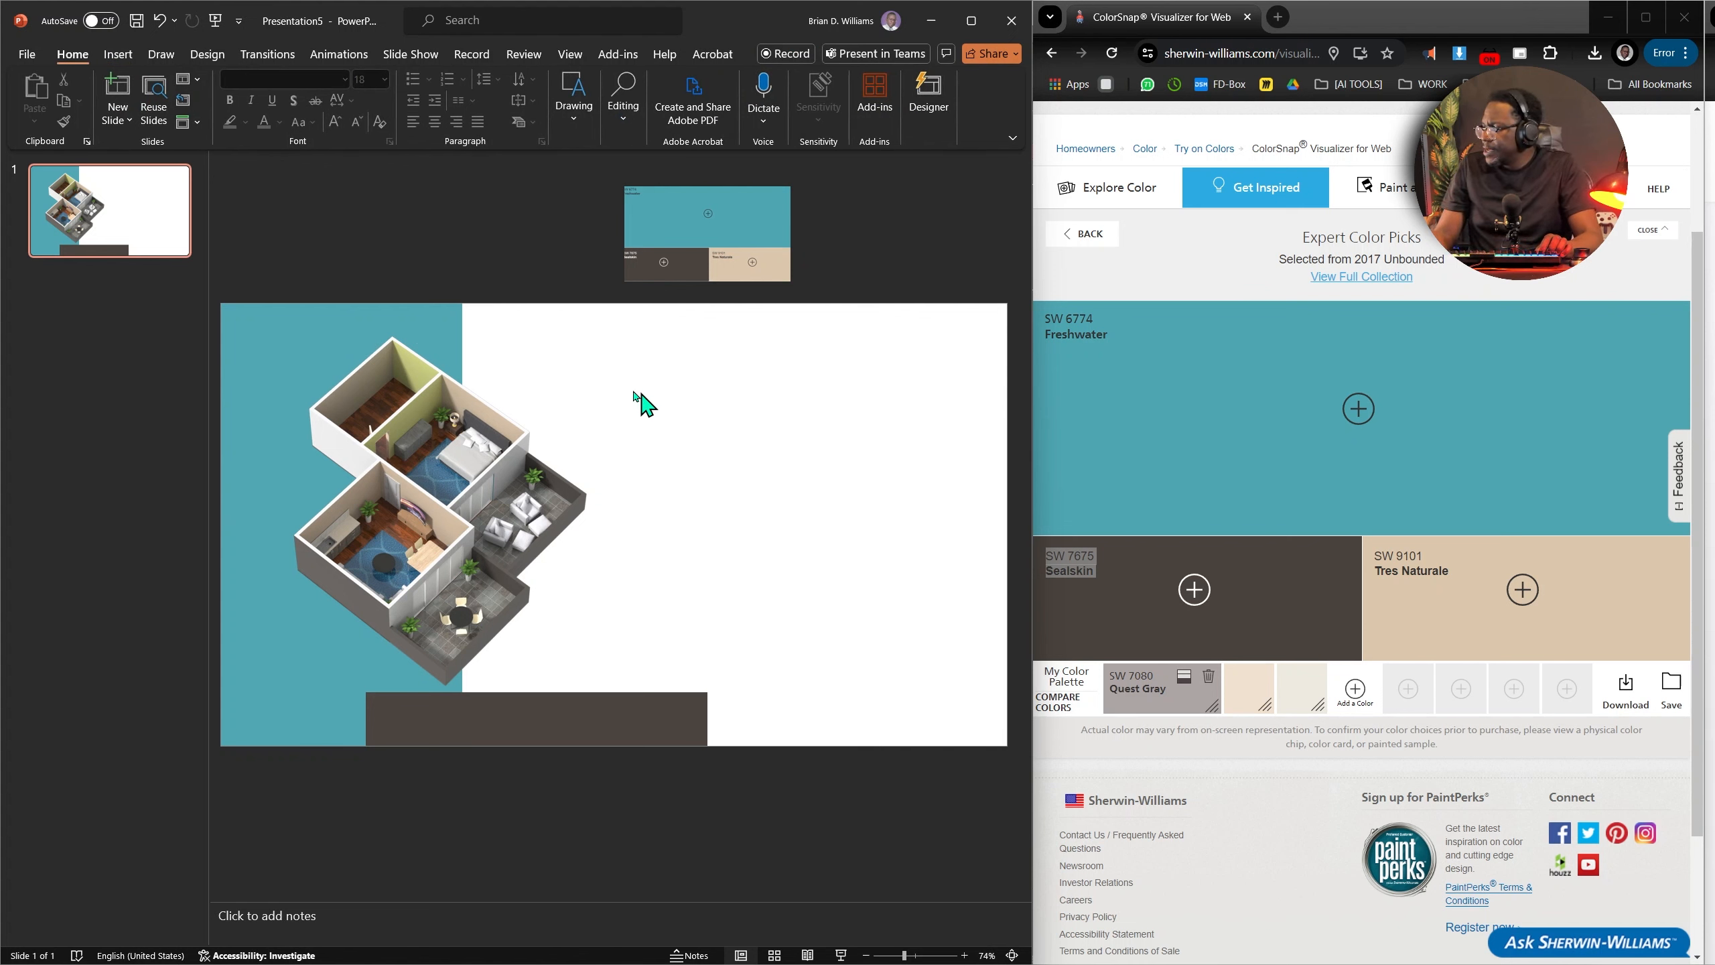
# Raise the top edge of the brown bottom band slightly.
pyautogui.click(517, 731)
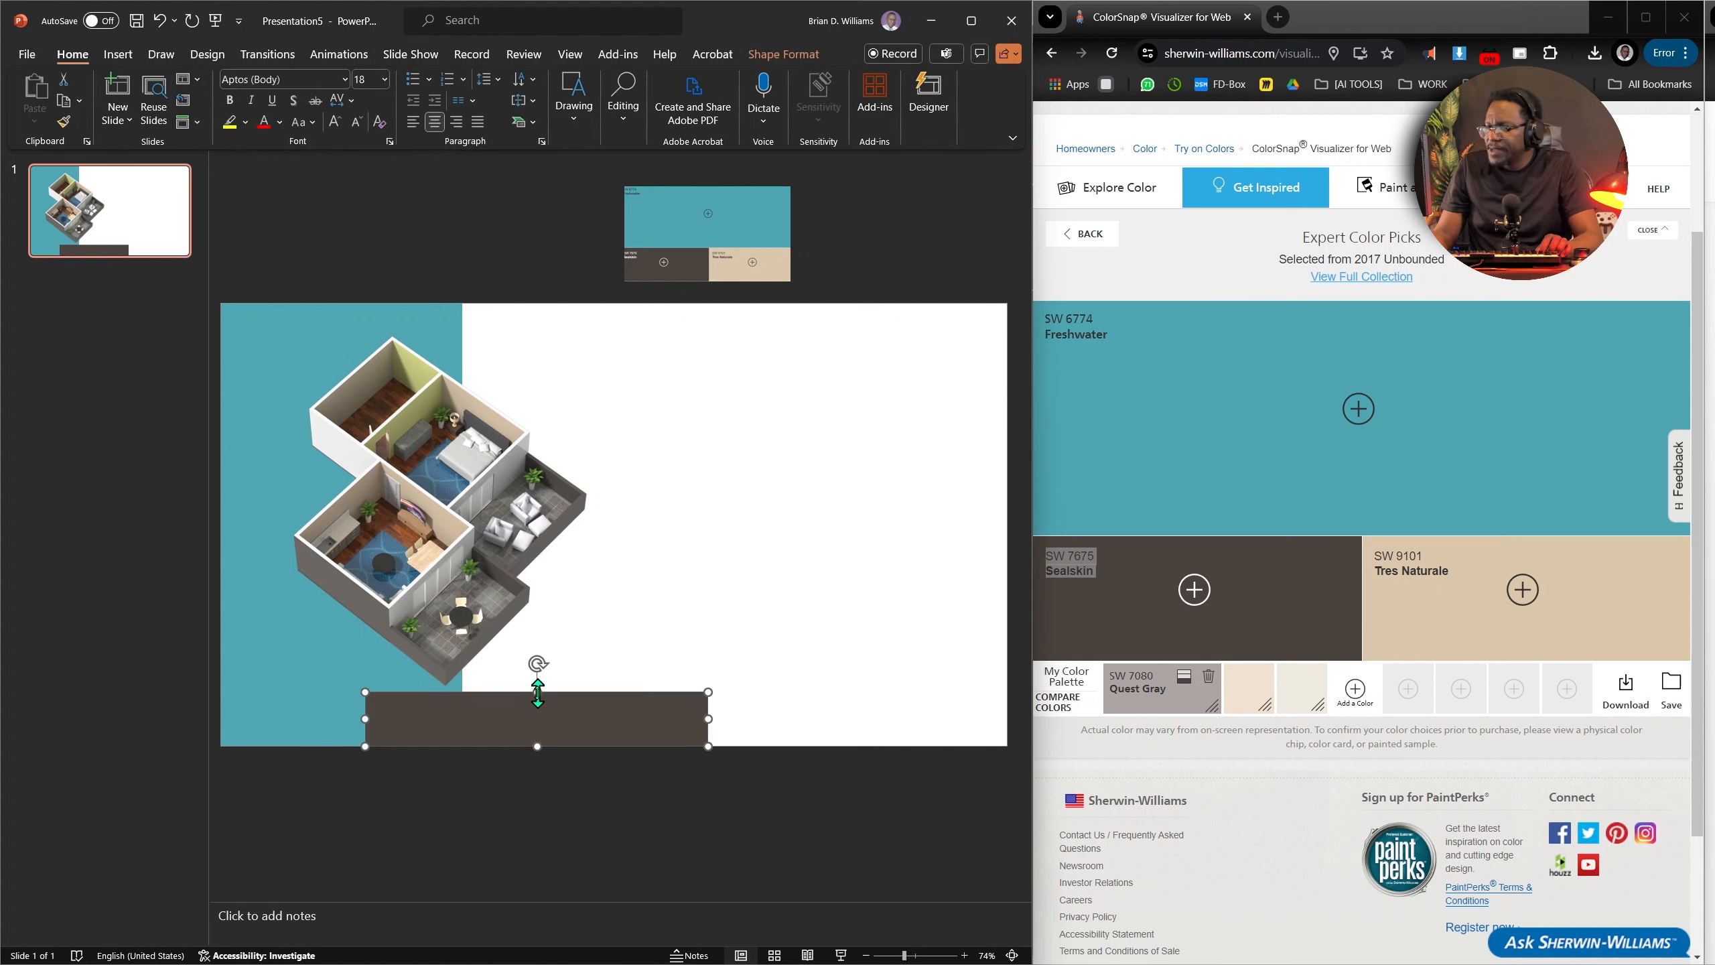
pyautogui.moveTo(537, 694); pyautogui.dragTo(538, 692)
pyautogui.click(726, 664)
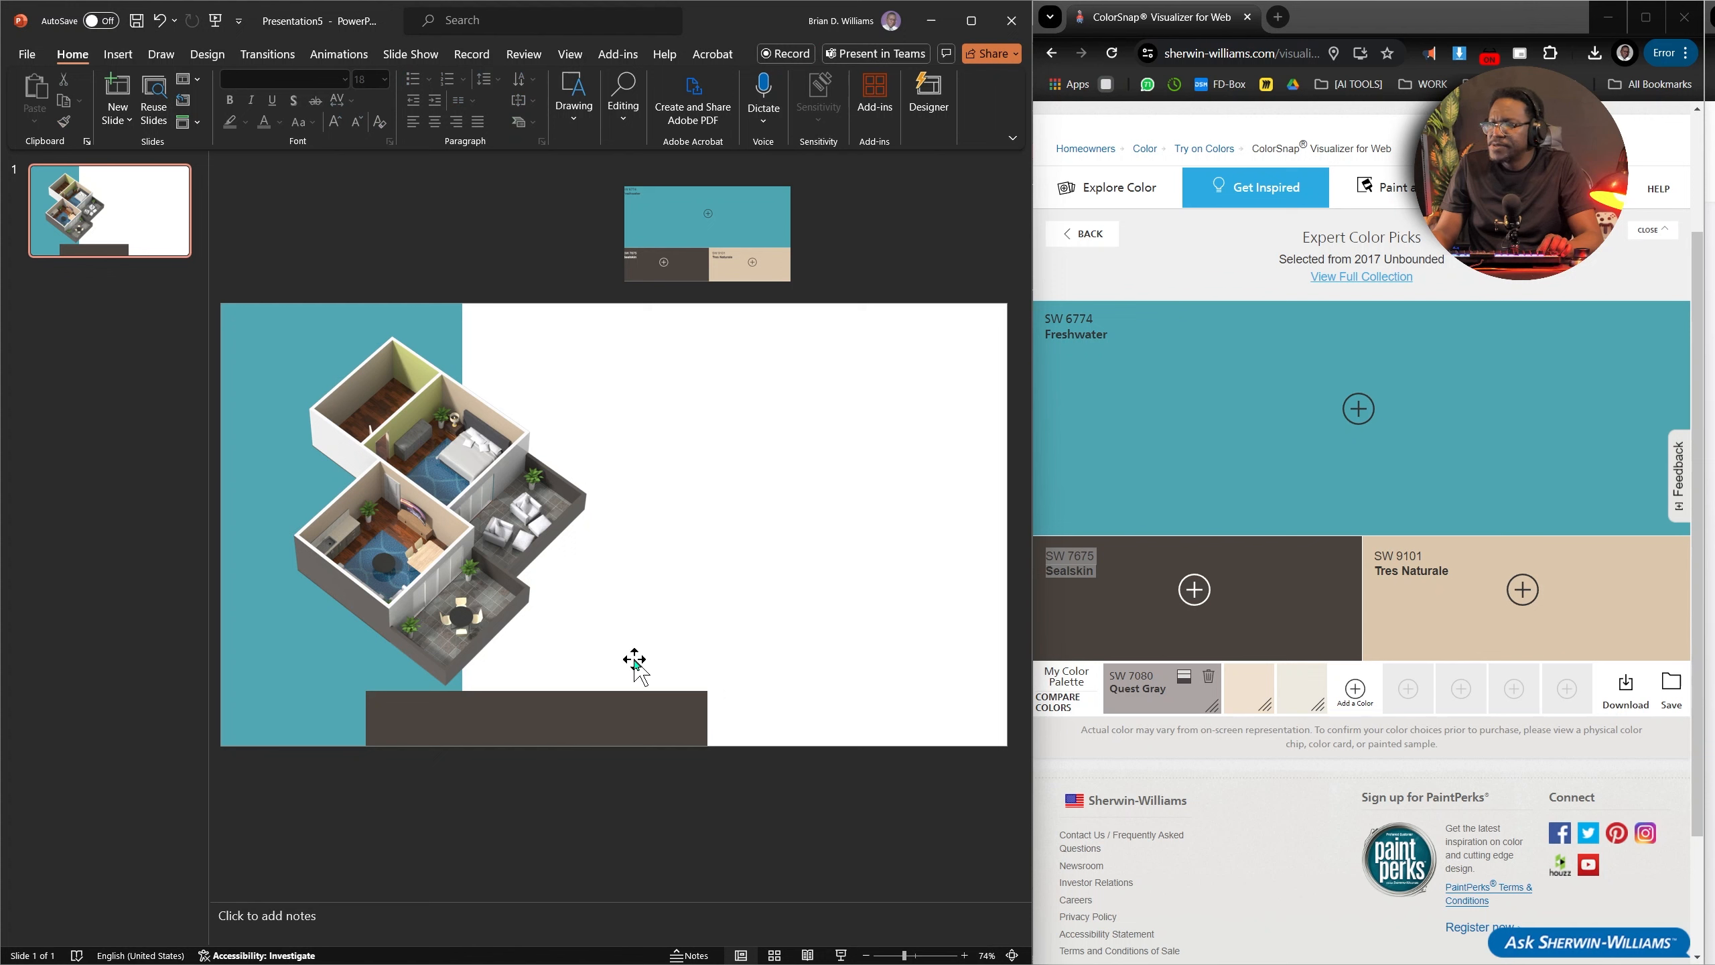
# Insert a text box in the slide's white area containing the presenter's full name on one line.
pyautogui.click(118, 55)
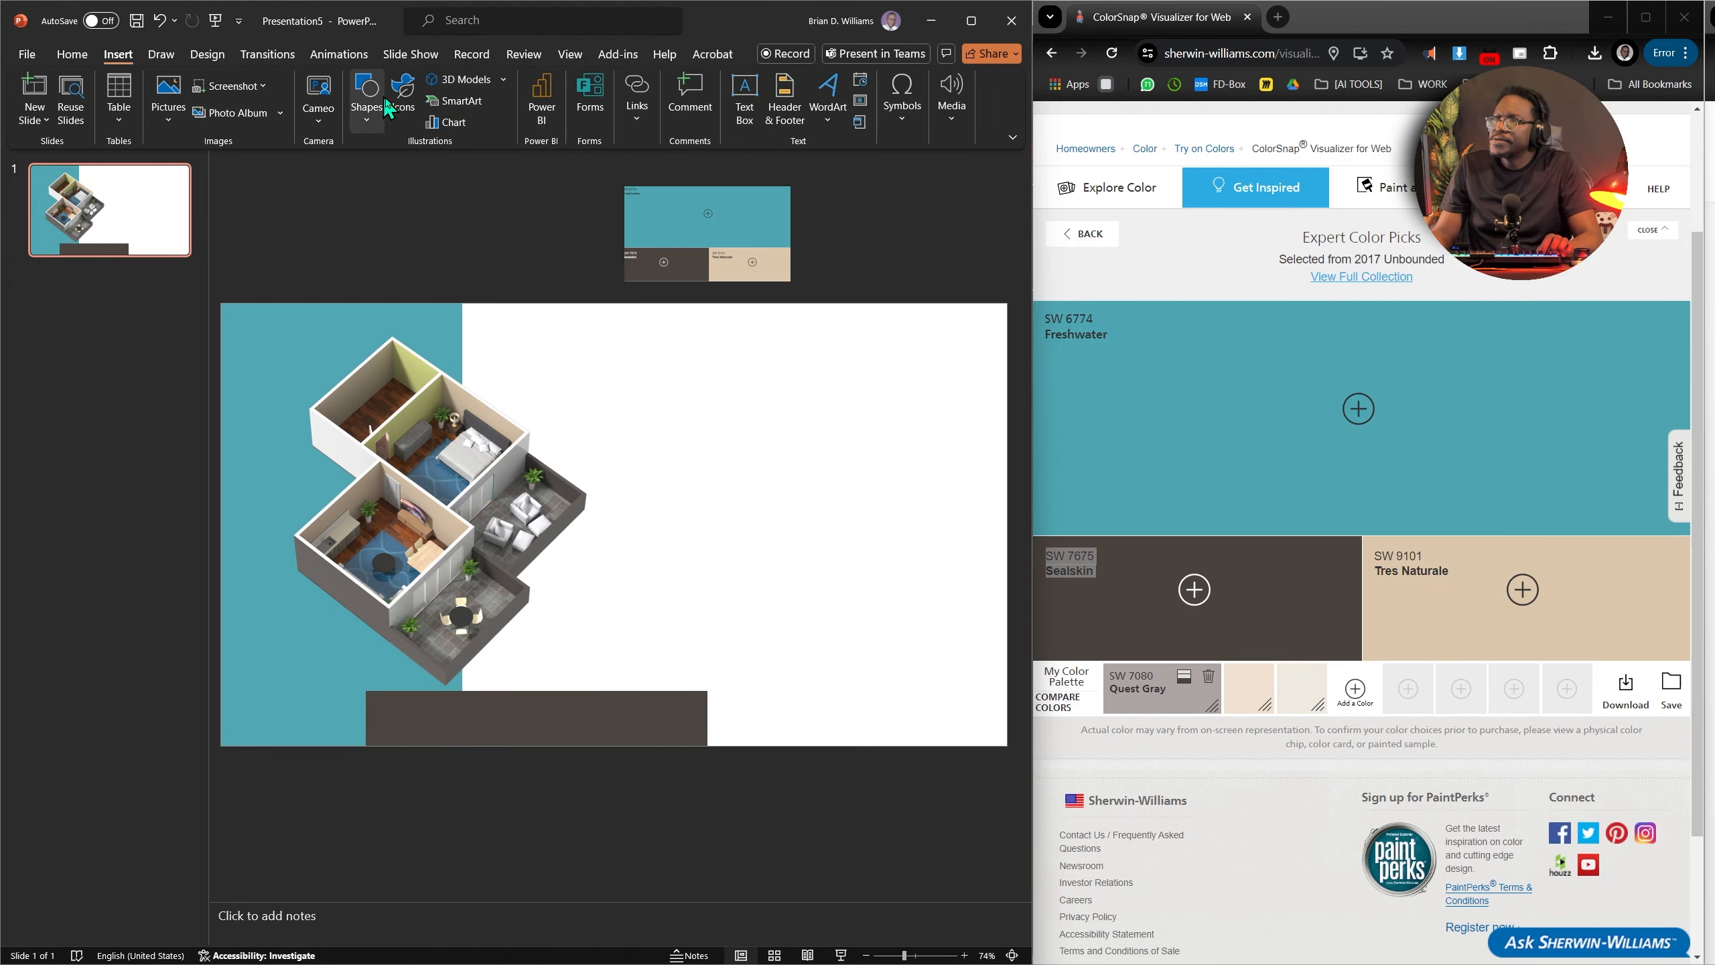
pyautogui.click(829, 98)
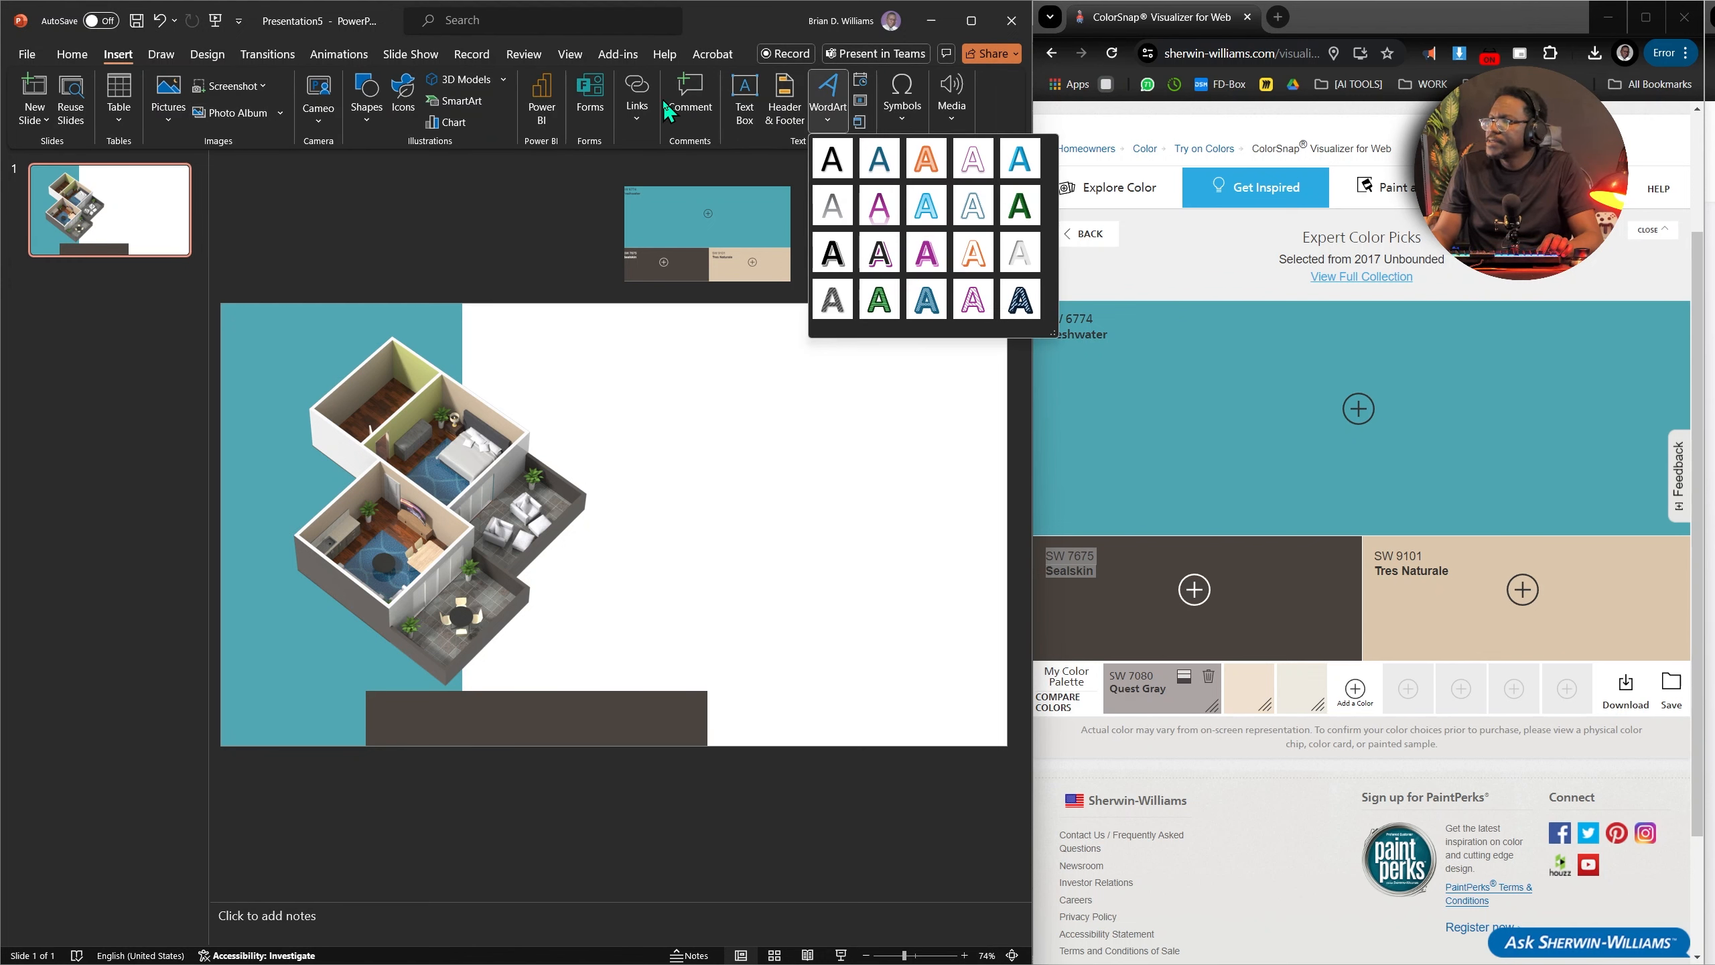
pyautogui.click(744, 98)
pyautogui.moveTo(585, 436); pyautogui.dragTo(644, 495)
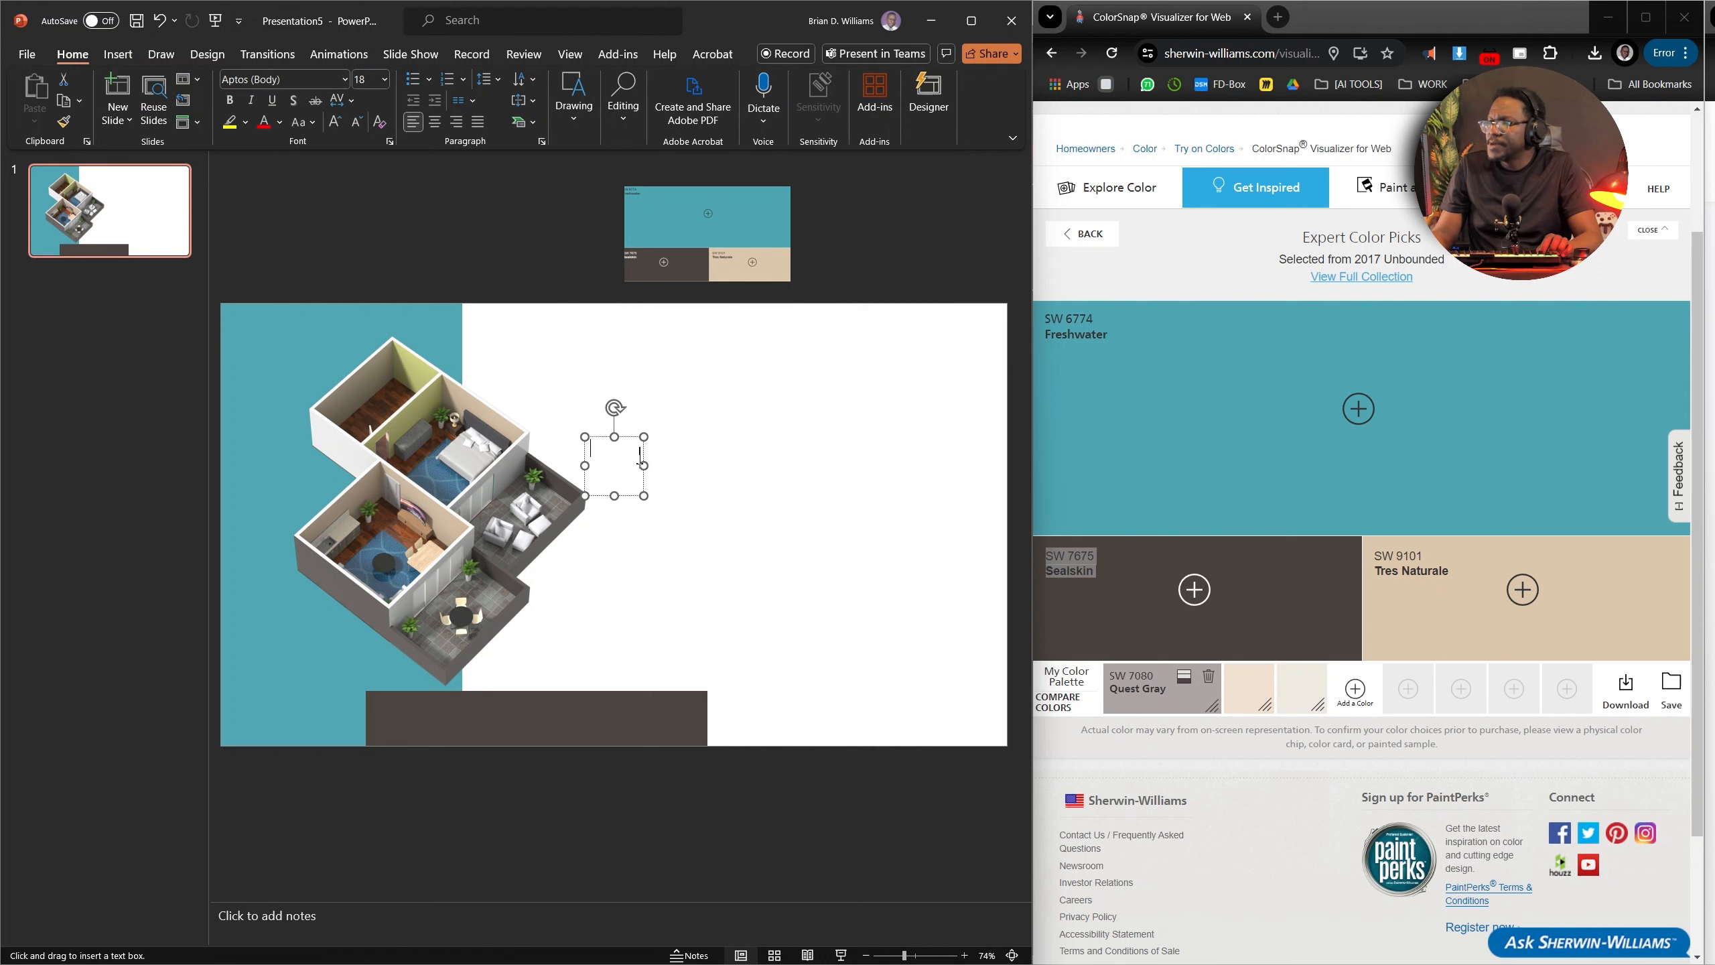
pyautogui.write('Brian Wi')
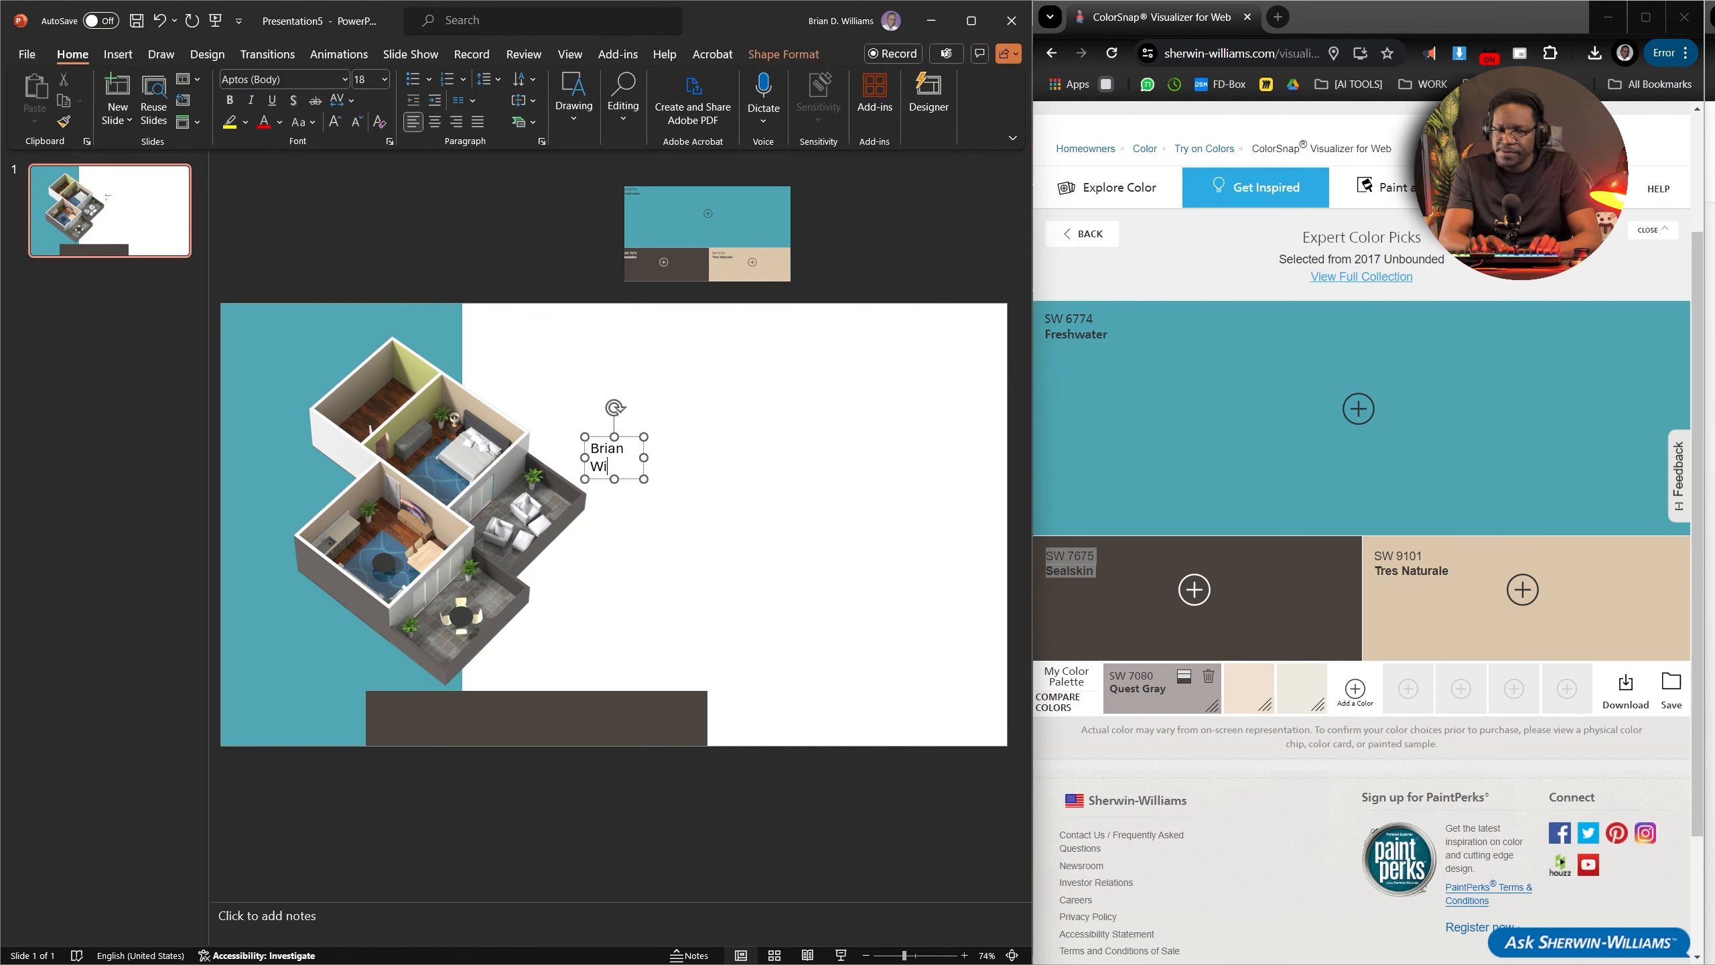
pyautogui.write('lliams')
pyautogui.click(633, 461)
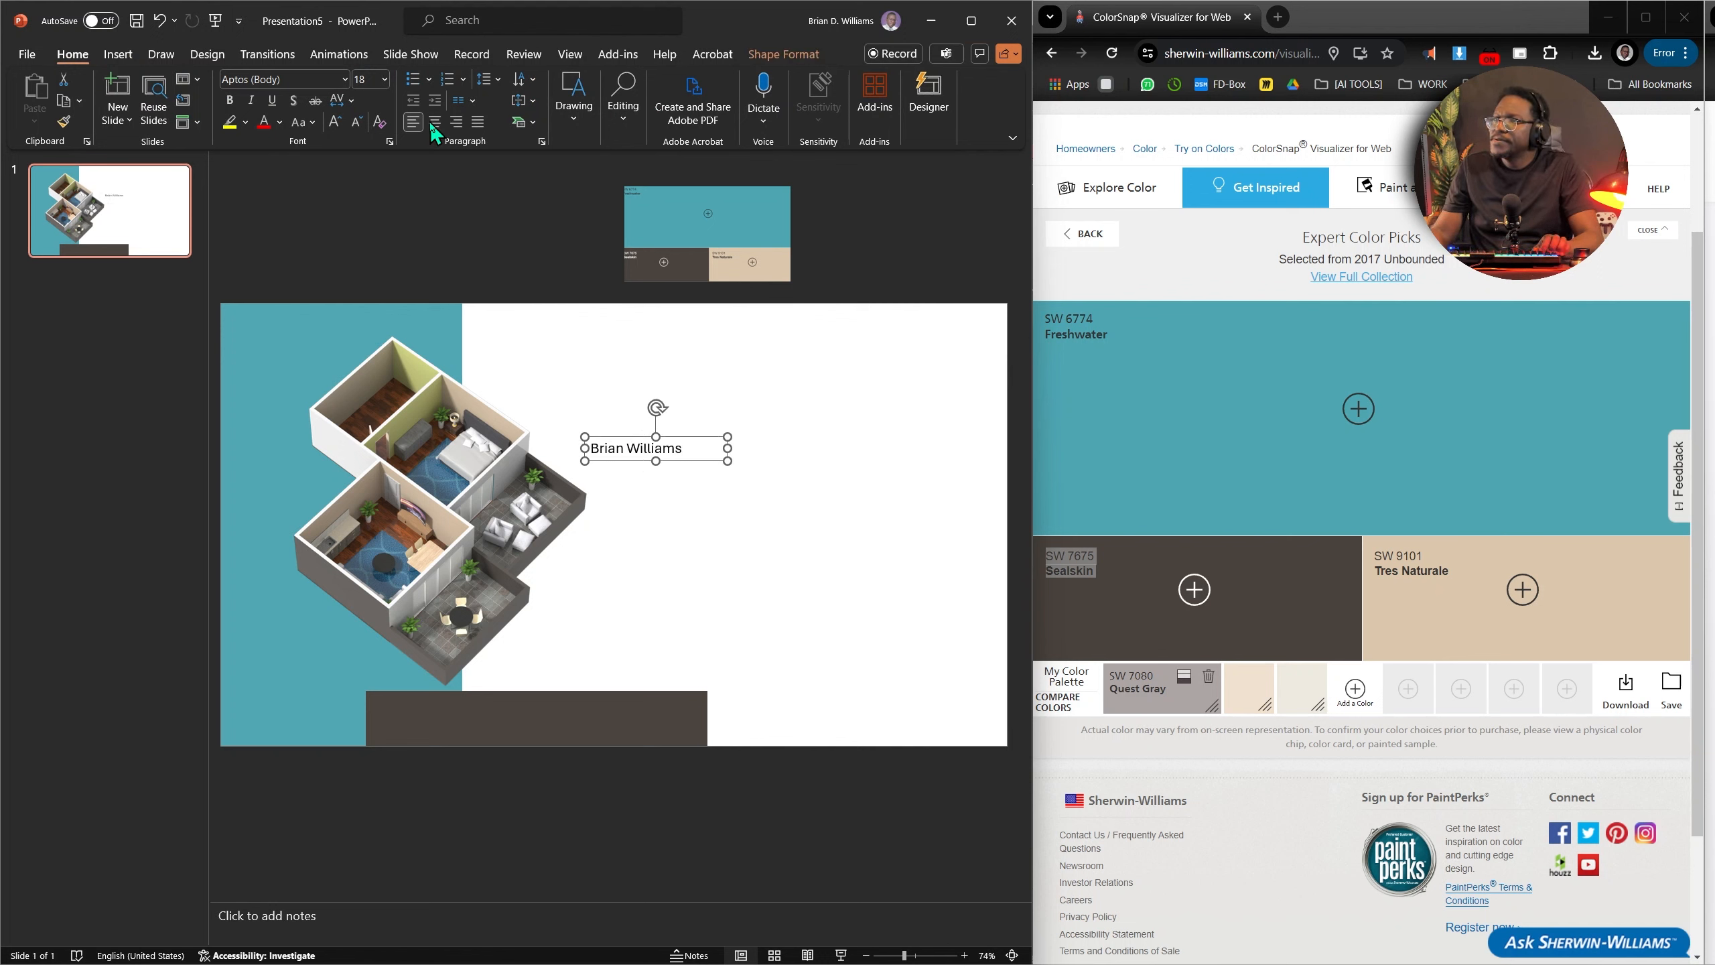
# Set the name text's font to Century Gothic Bold and center it in its box.
pyautogui.click(283, 79)
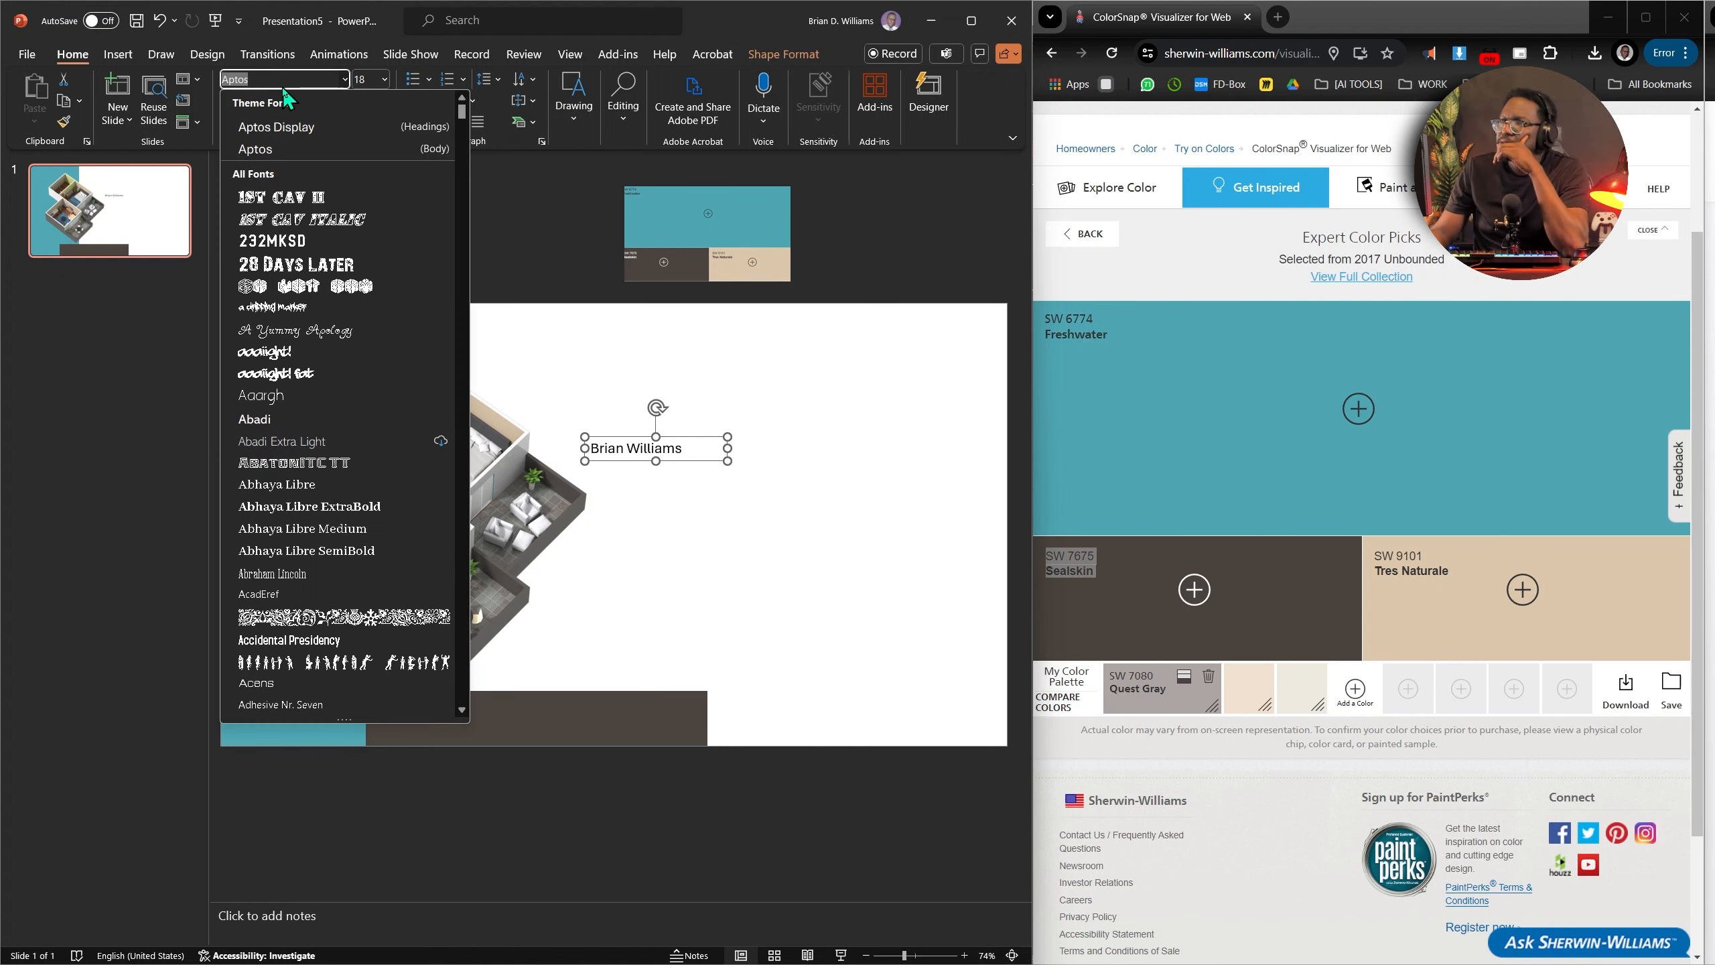
pyautogui.write('Cent')
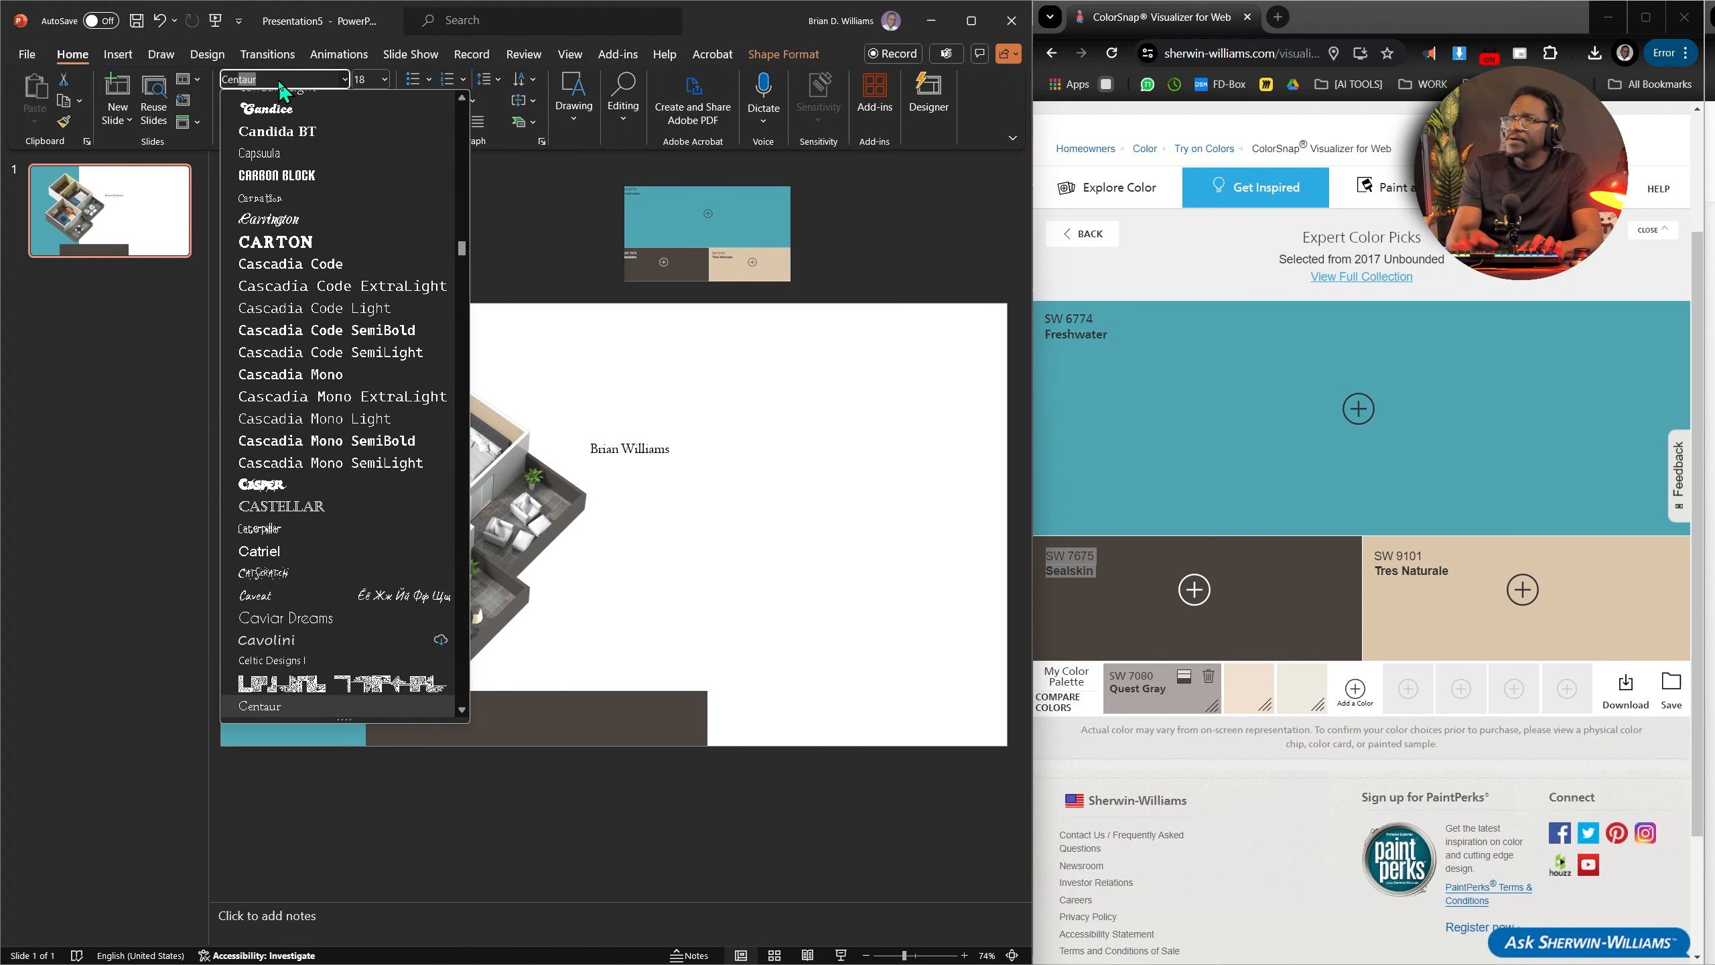
pyautogui.write('tu')
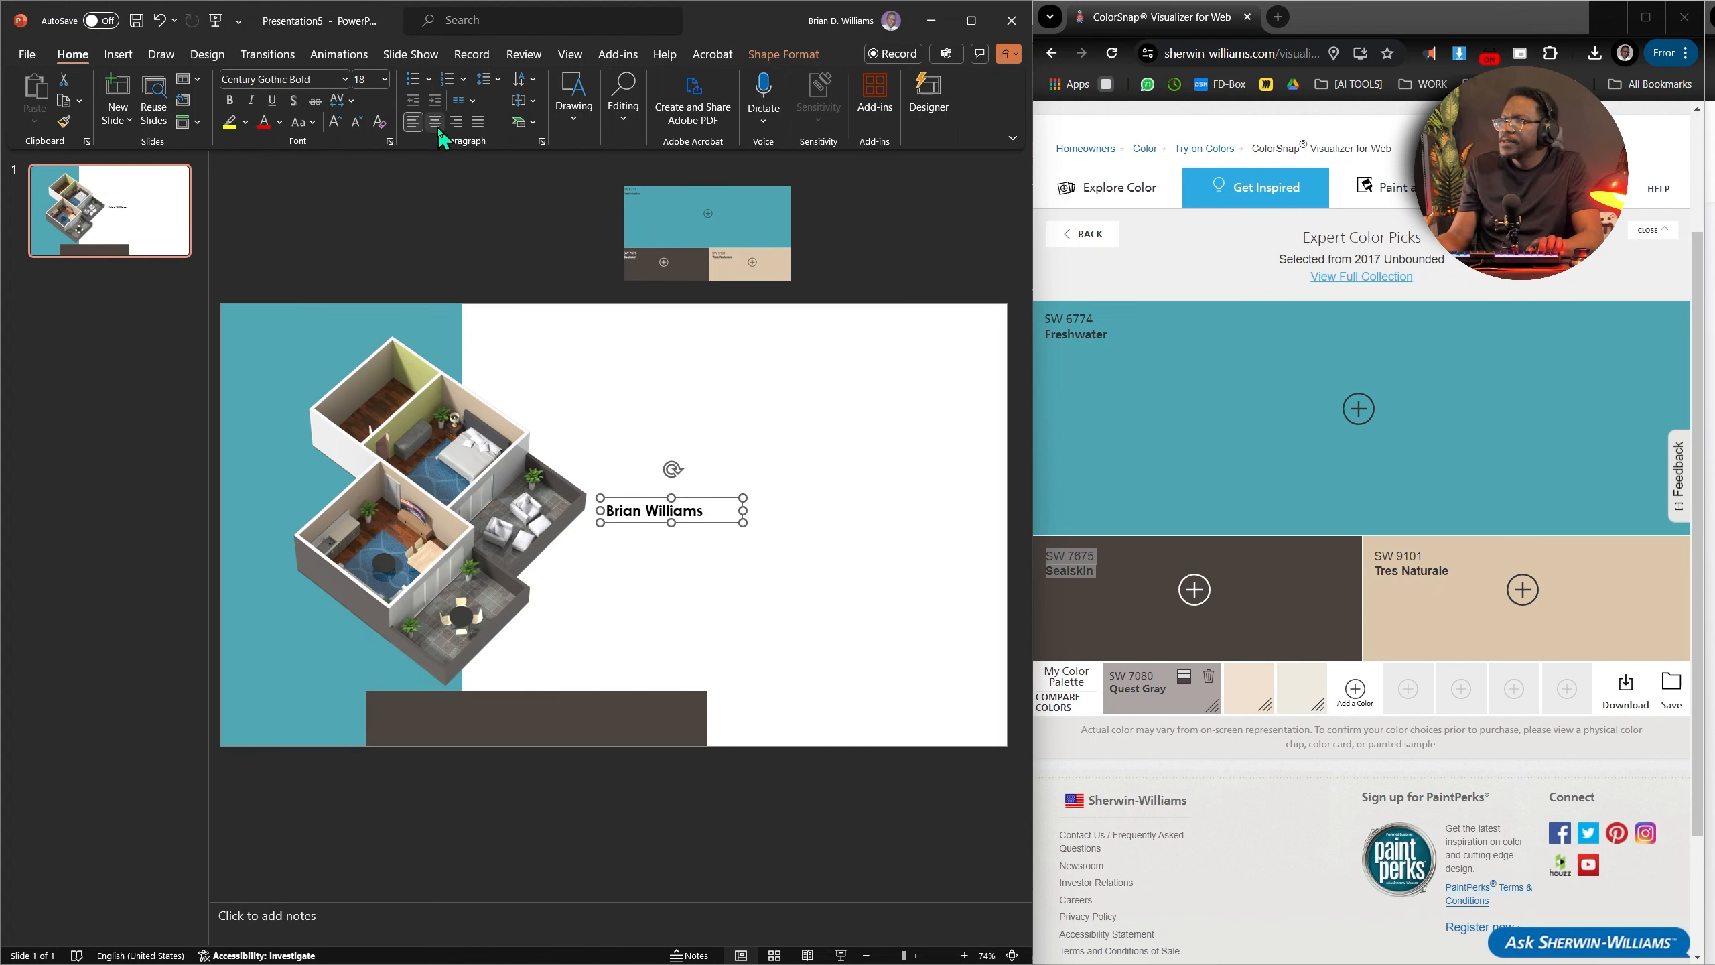
pyautogui.click(438, 127)
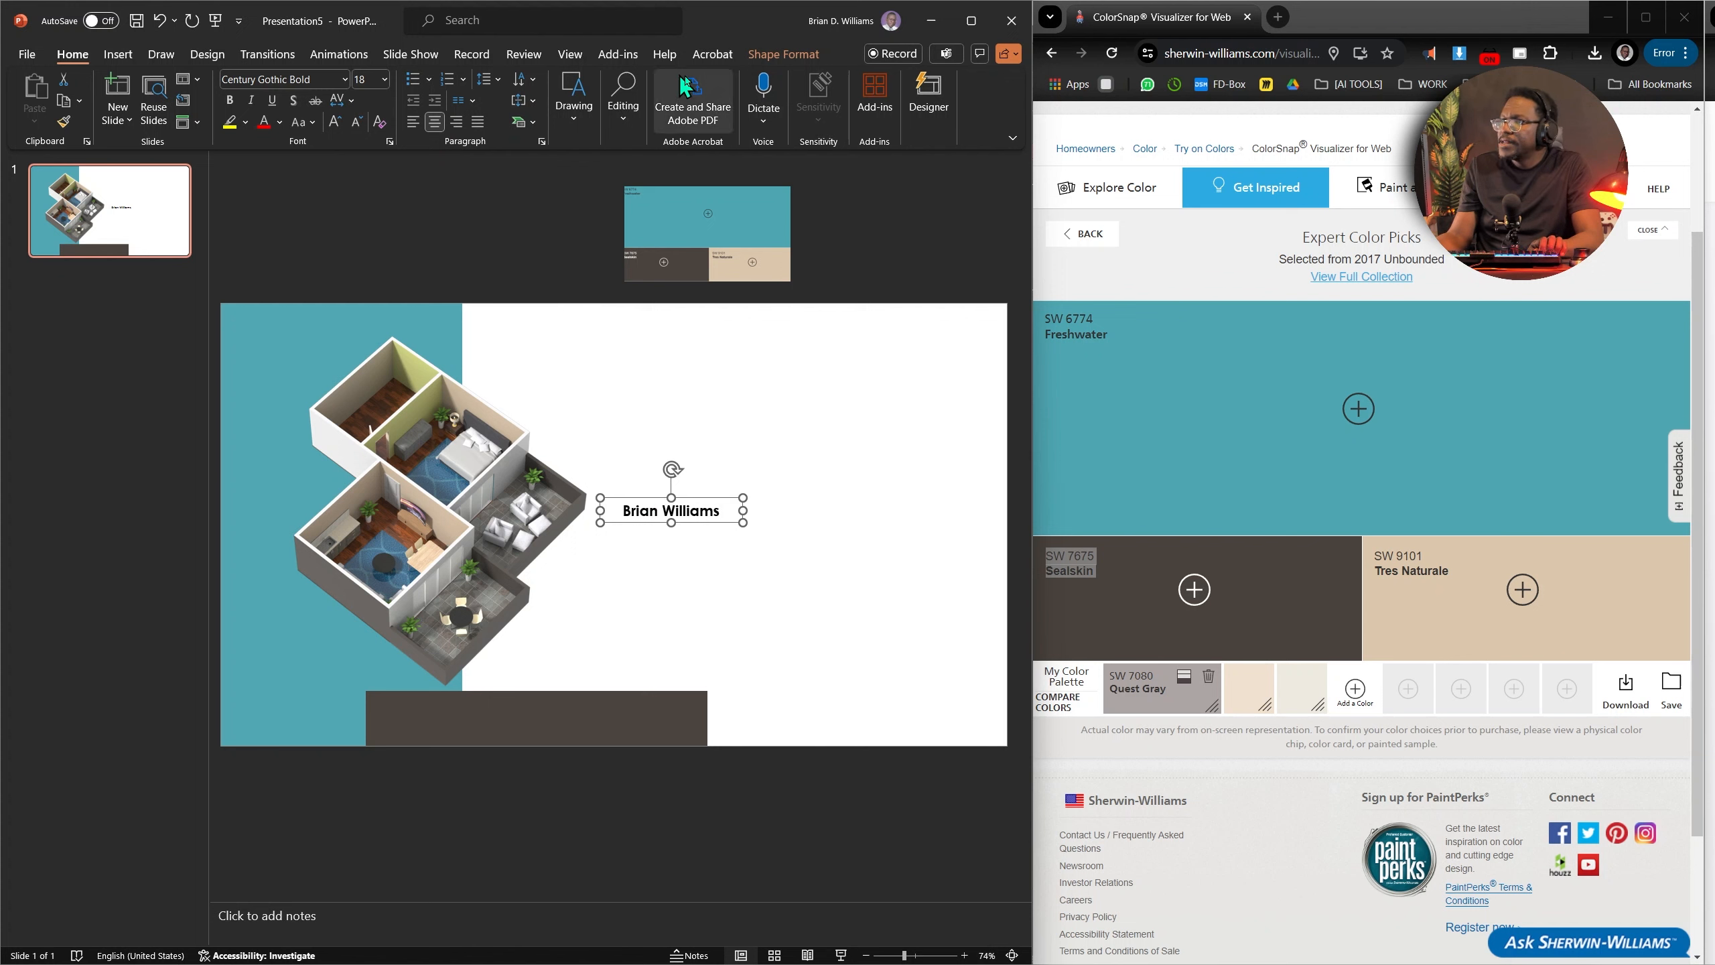
# Color the name text white and place its box over the middle of the brown bottom band.
pyautogui.click(784, 55)
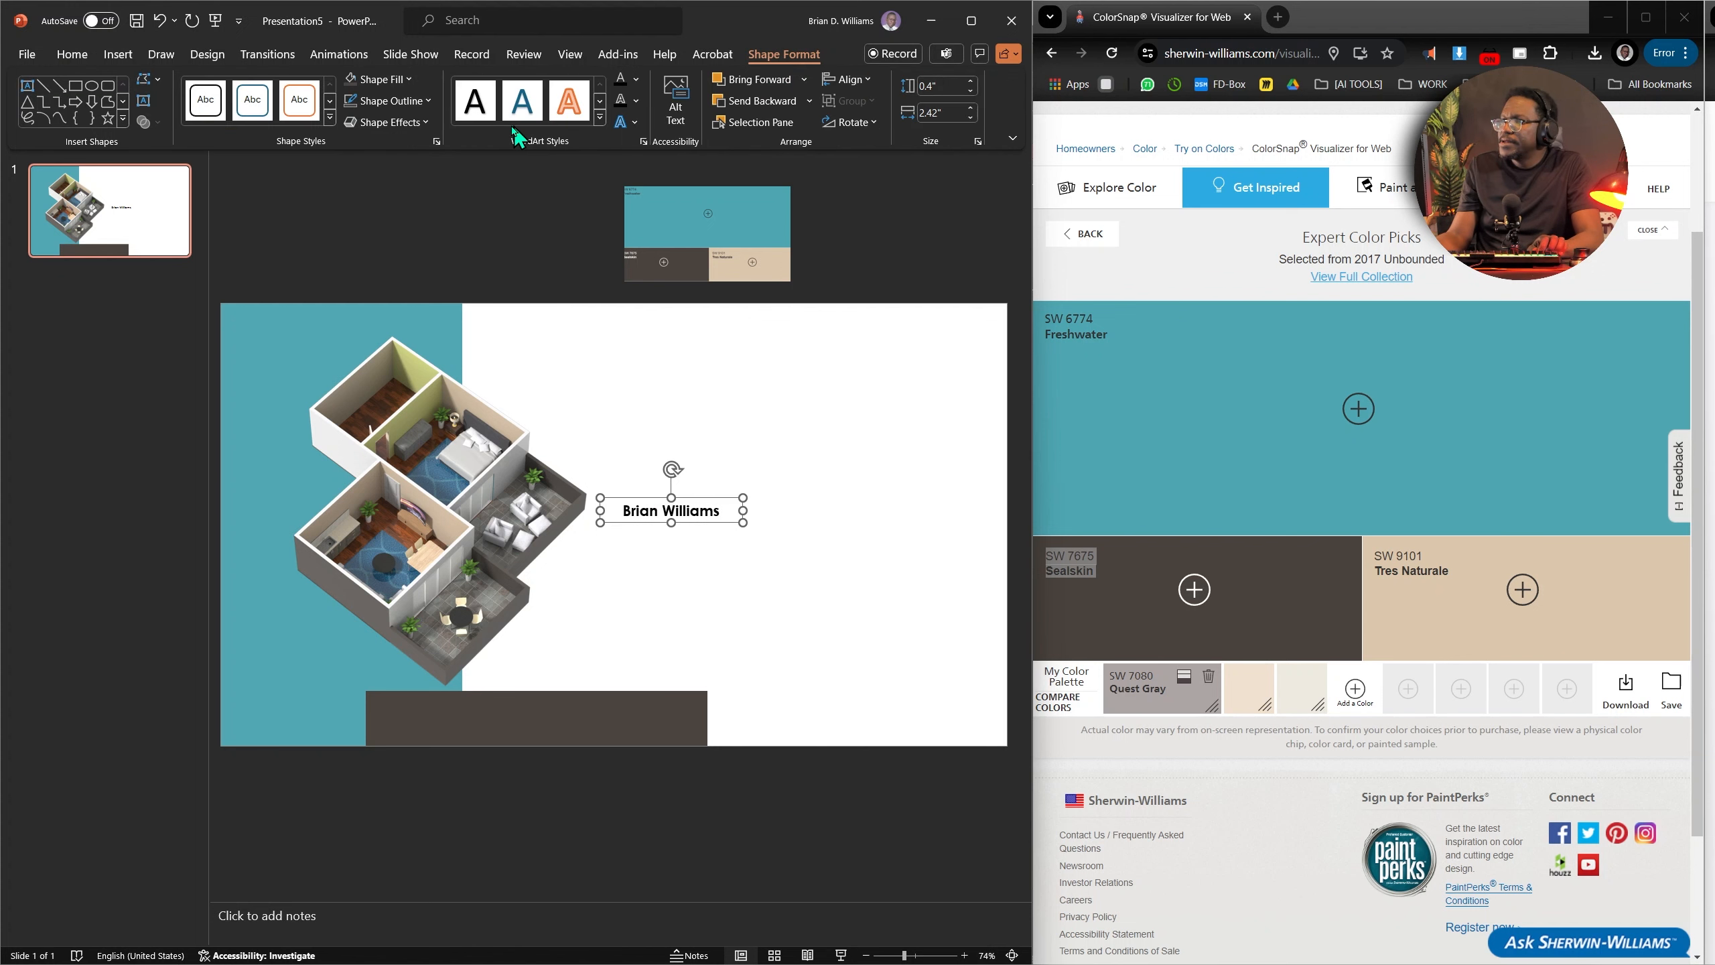
pyautogui.click(635, 80)
pyautogui.click(622, 123)
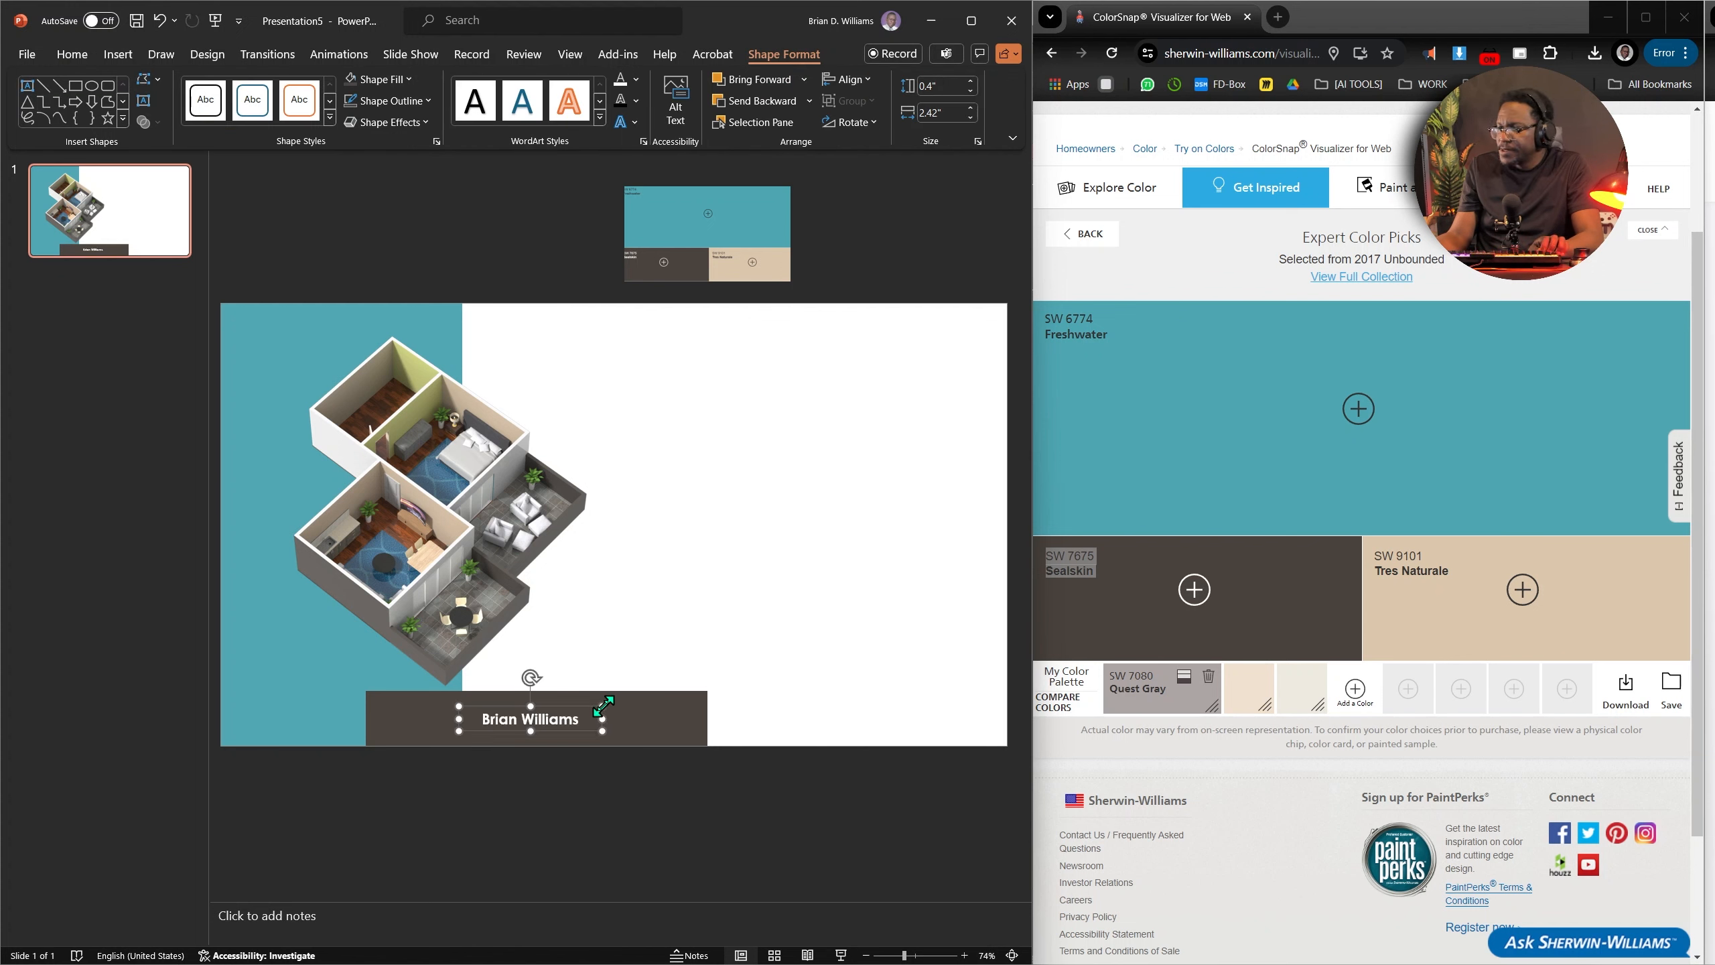
pyautogui.moveTo(603, 707)
pyautogui.mouseDown()
pyautogui.moveTo(647, 682)
pyautogui.moveTo(574, 702)
pyautogui.mouseUp()
pyautogui.hotkey('ctrl', 'z')
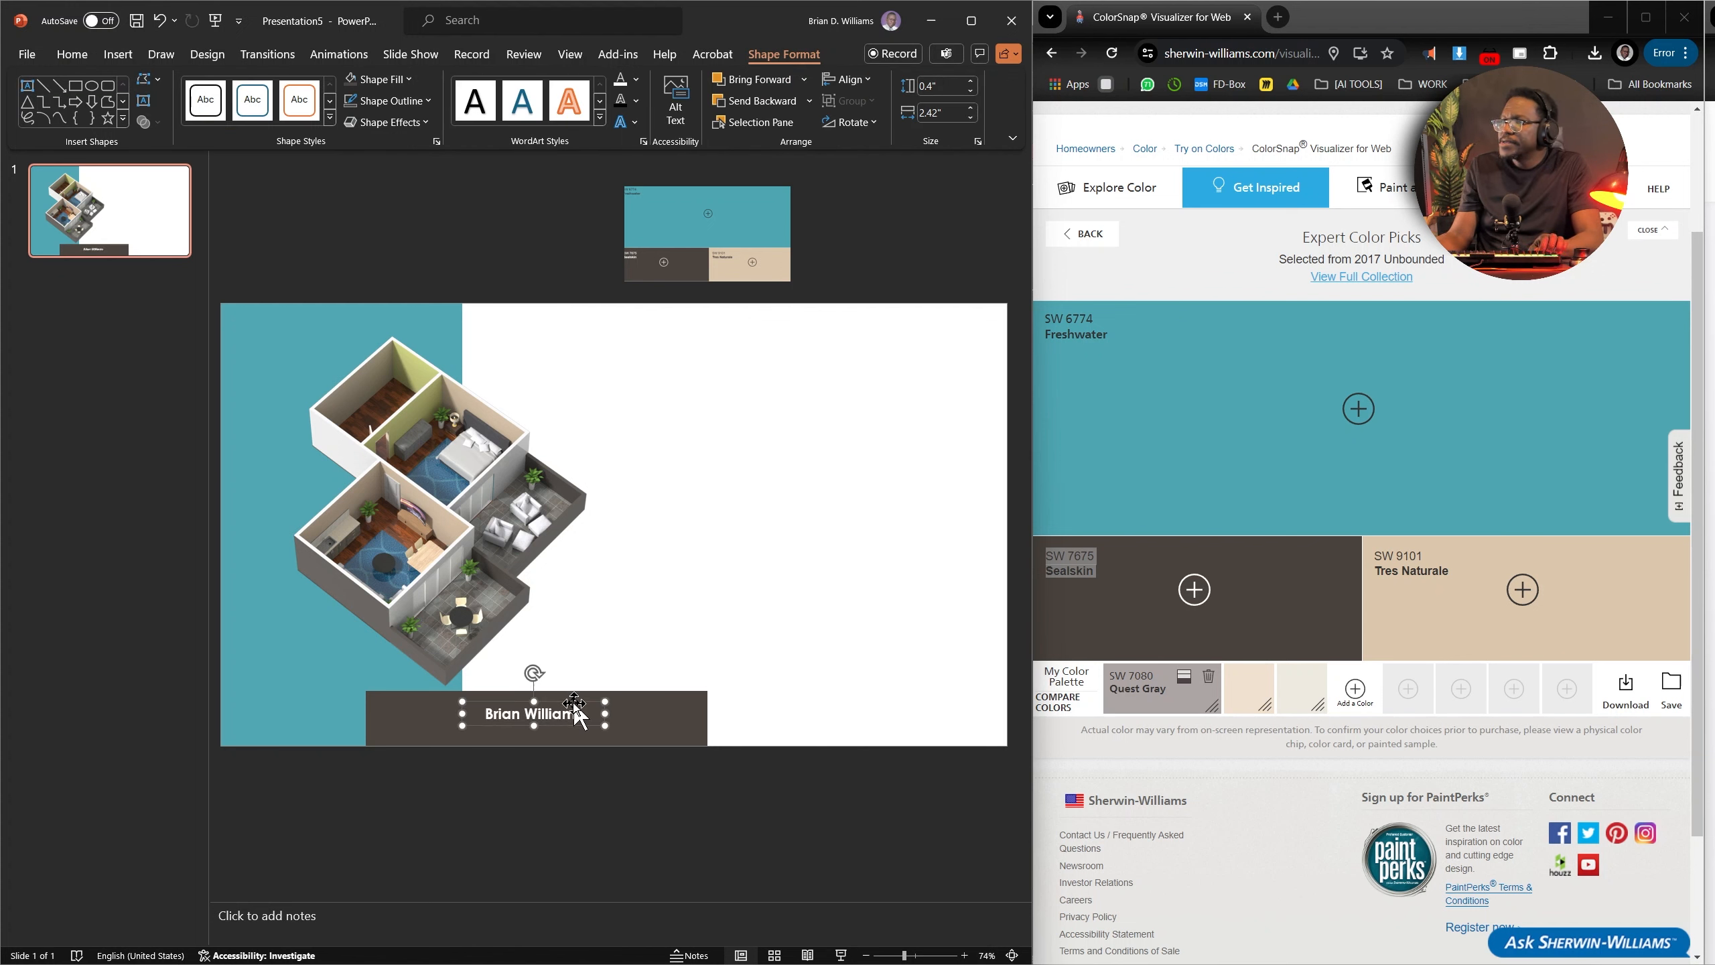
# Set the font size of the name on the brown band to 24.
pyautogui.click(29, 55)
pyautogui.press('Escape')
pyautogui.click(72, 58)
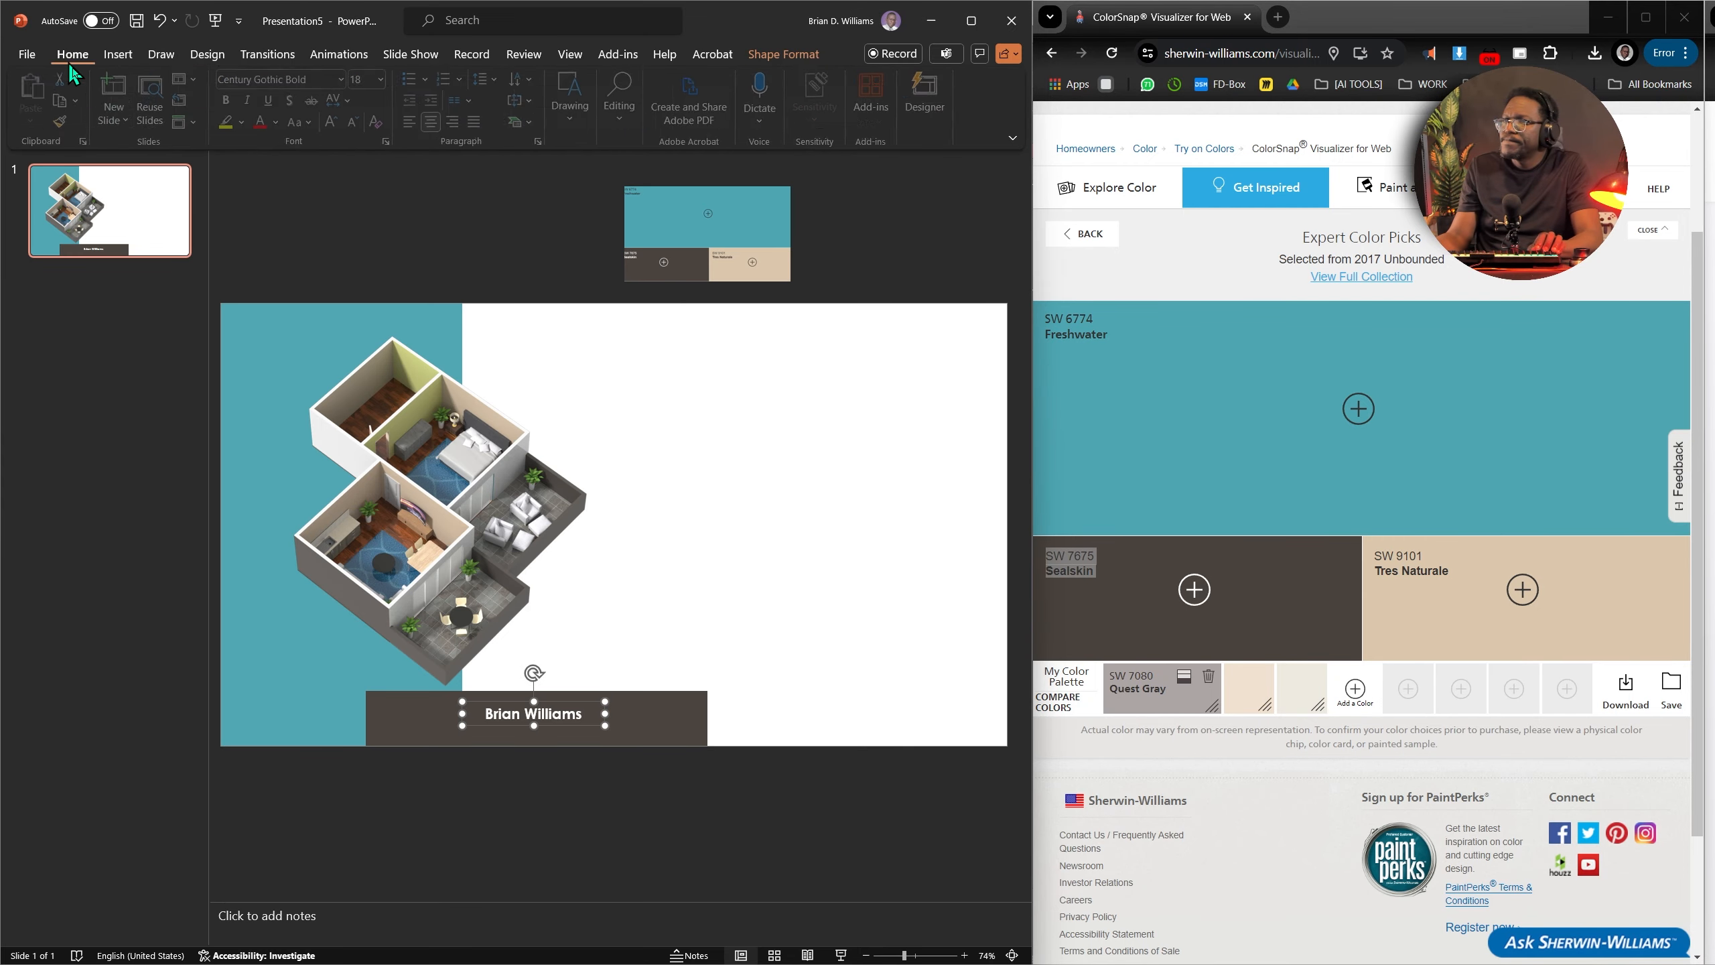
pyautogui.click(384, 79)
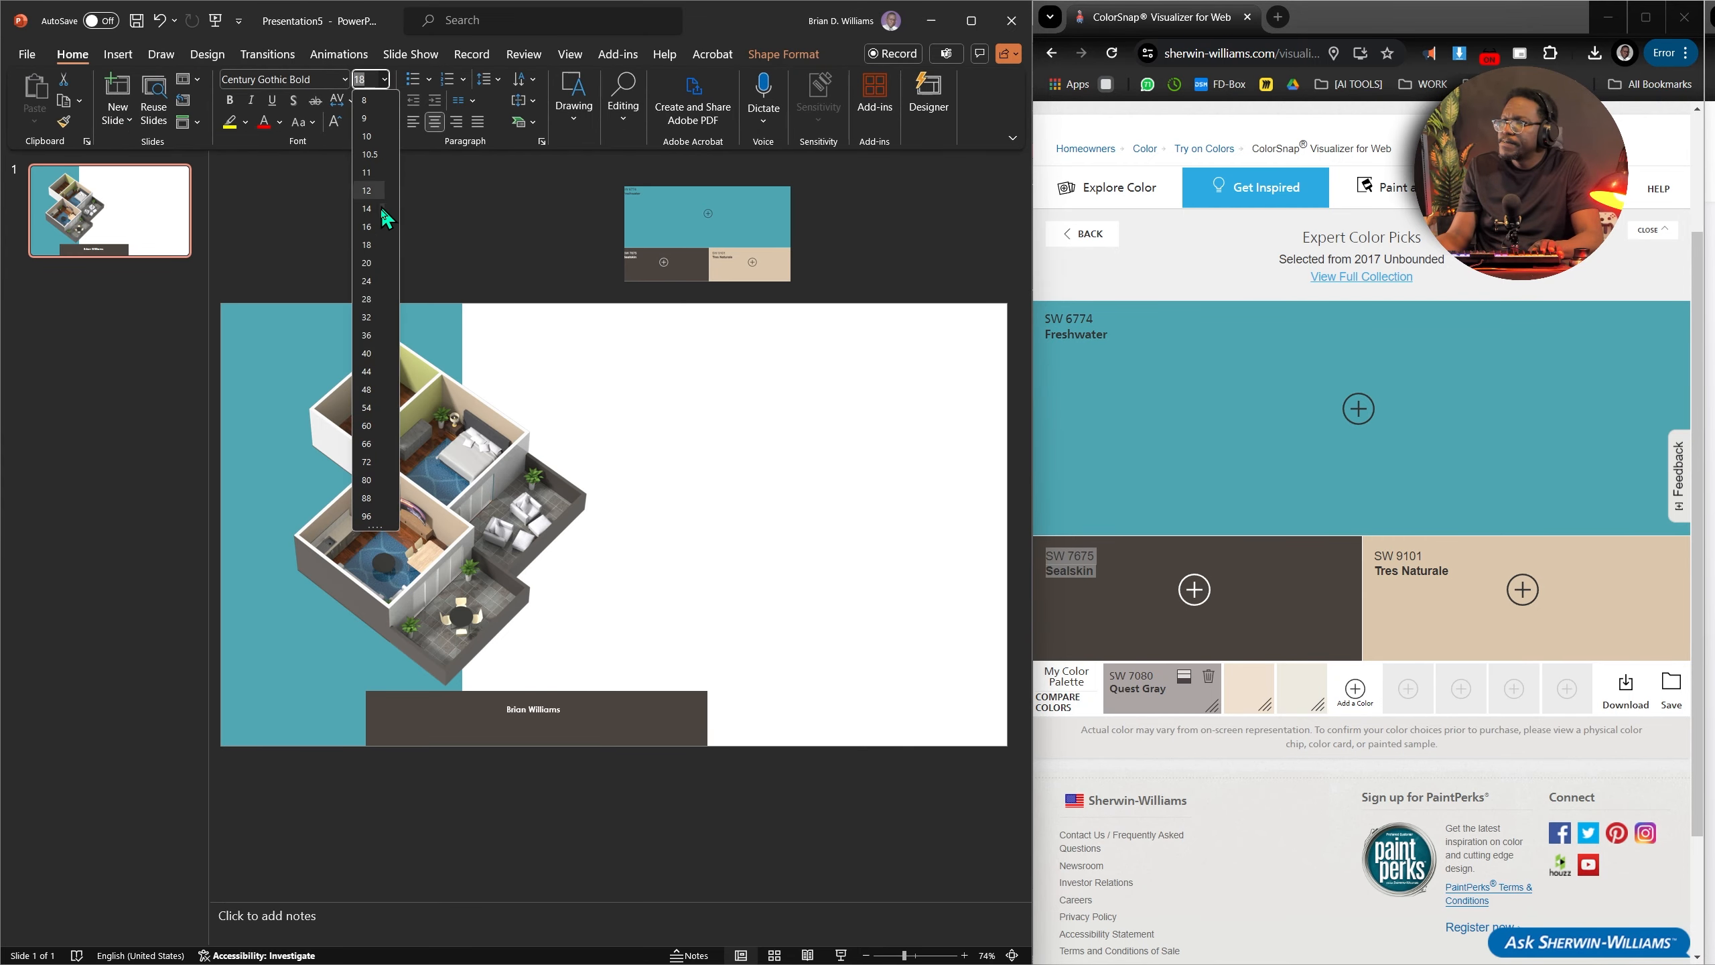
pyautogui.click(365, 280)
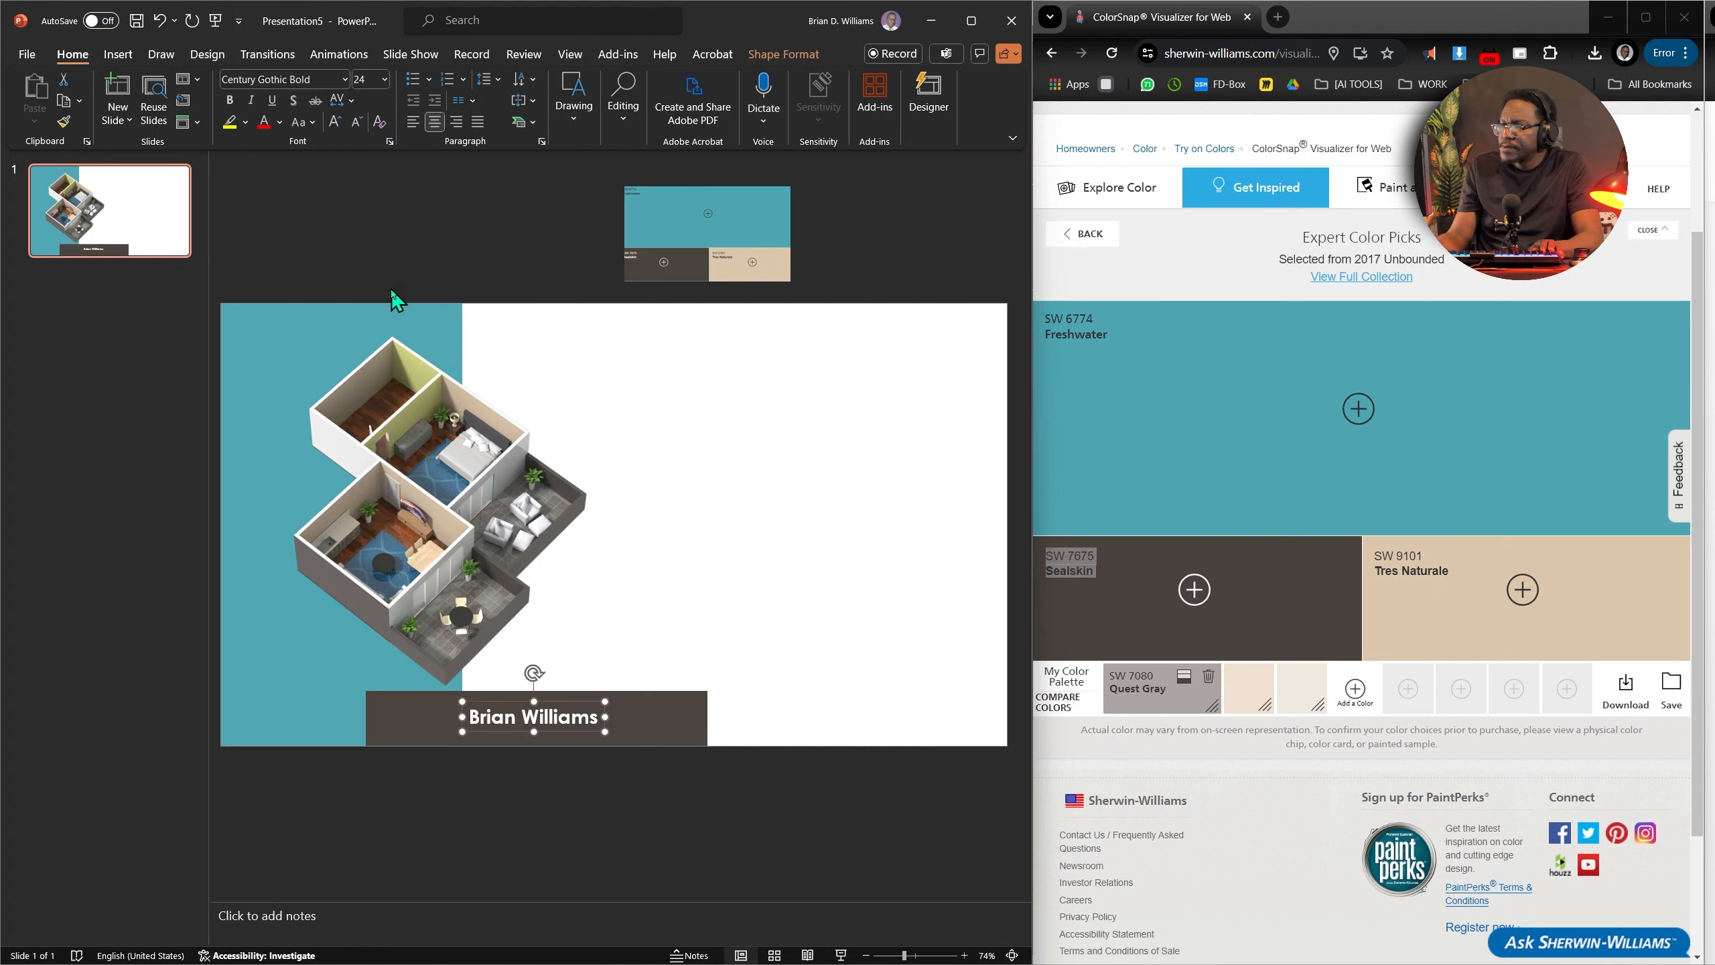
pyautogui.click(781, 521)
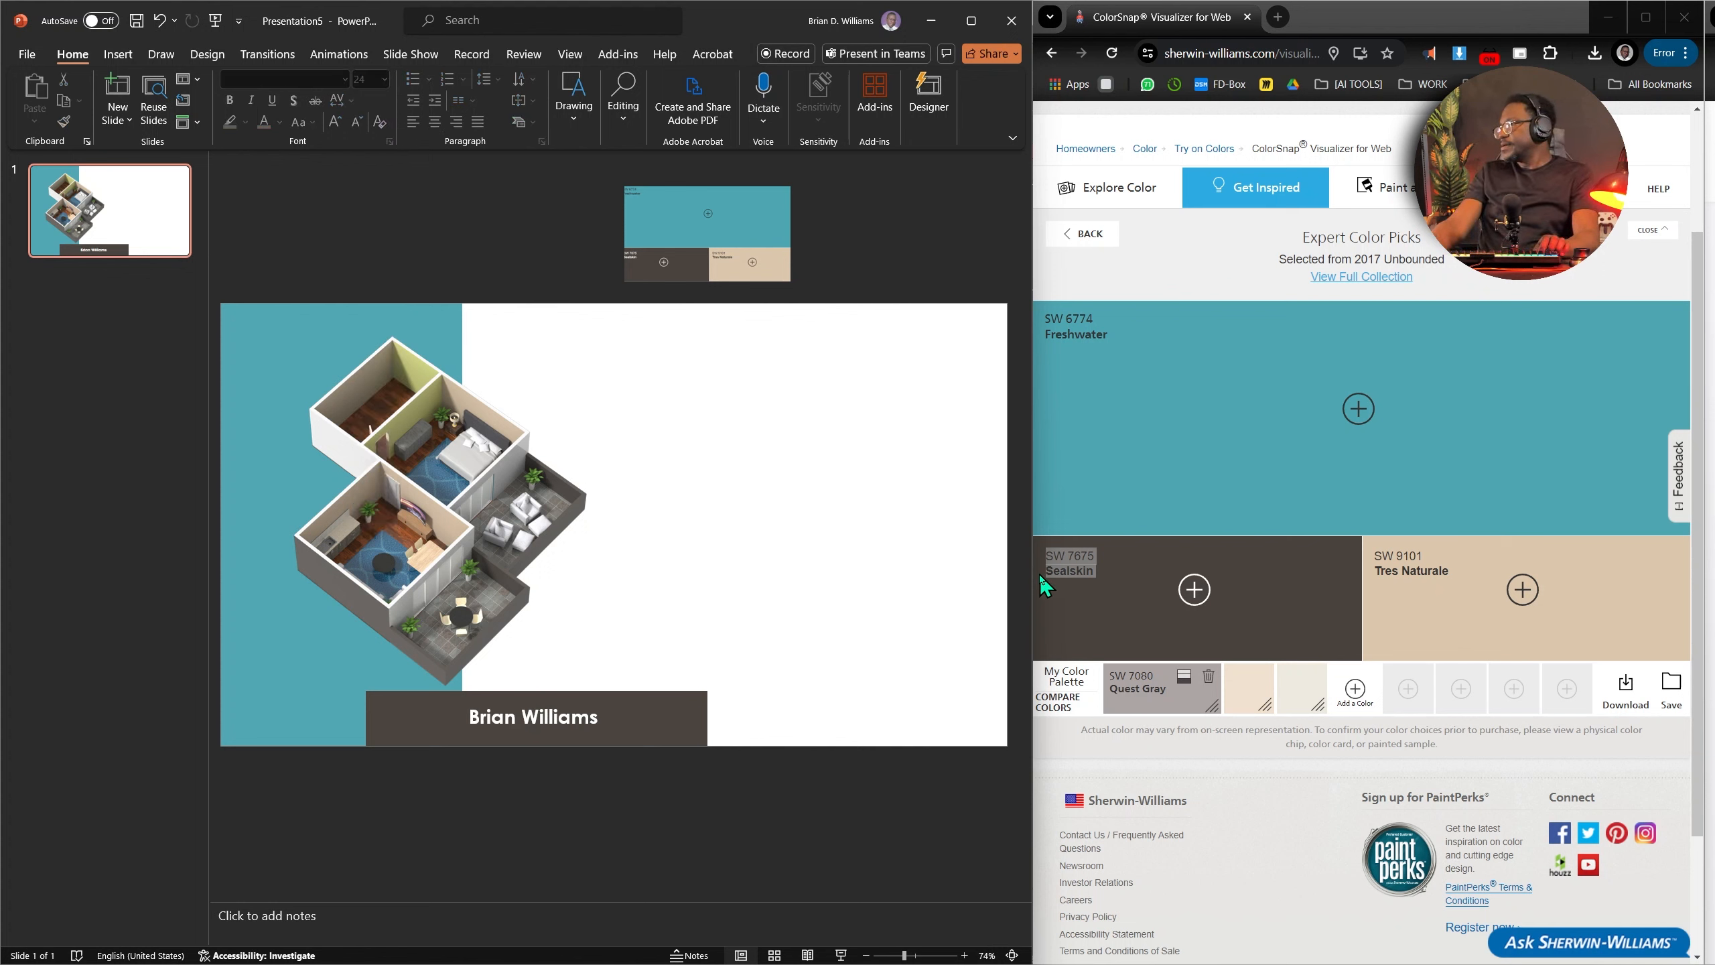
# Duplicate the name text box and place the copy in the white area beside the floor plan.
pyautogui.click(576, 700)
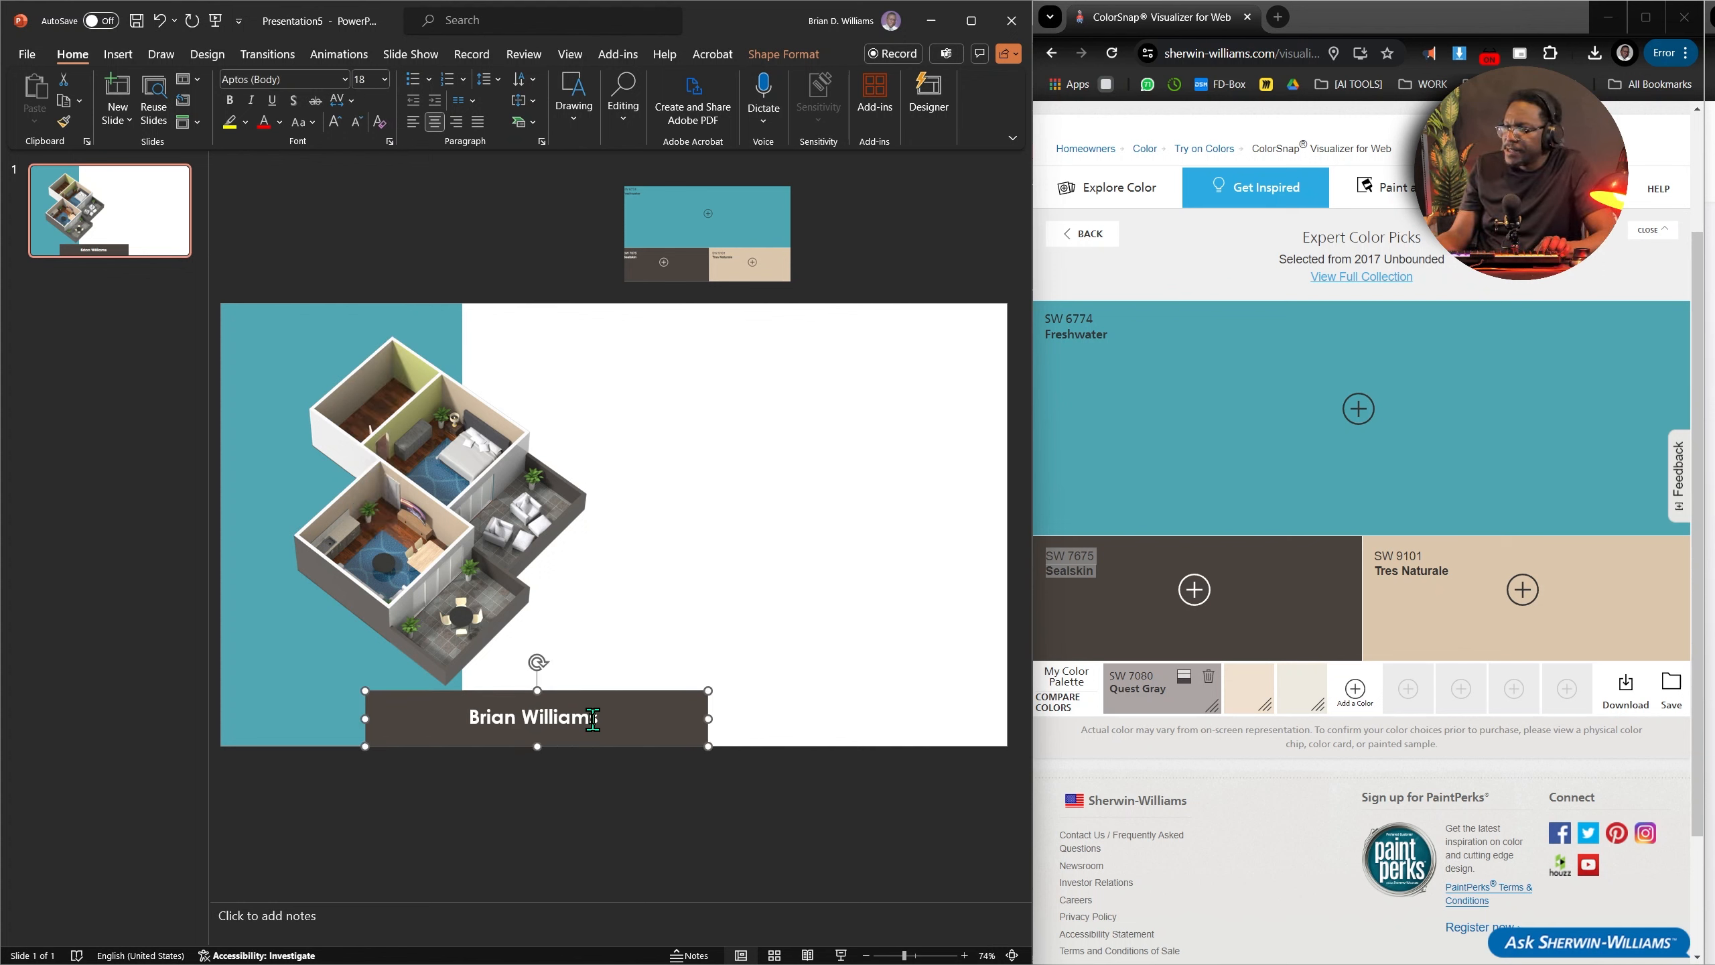
pyautogui.click(592, 719)
pyautogui.moveTo(589, 703); pyautogui.dragTo(776, 472)
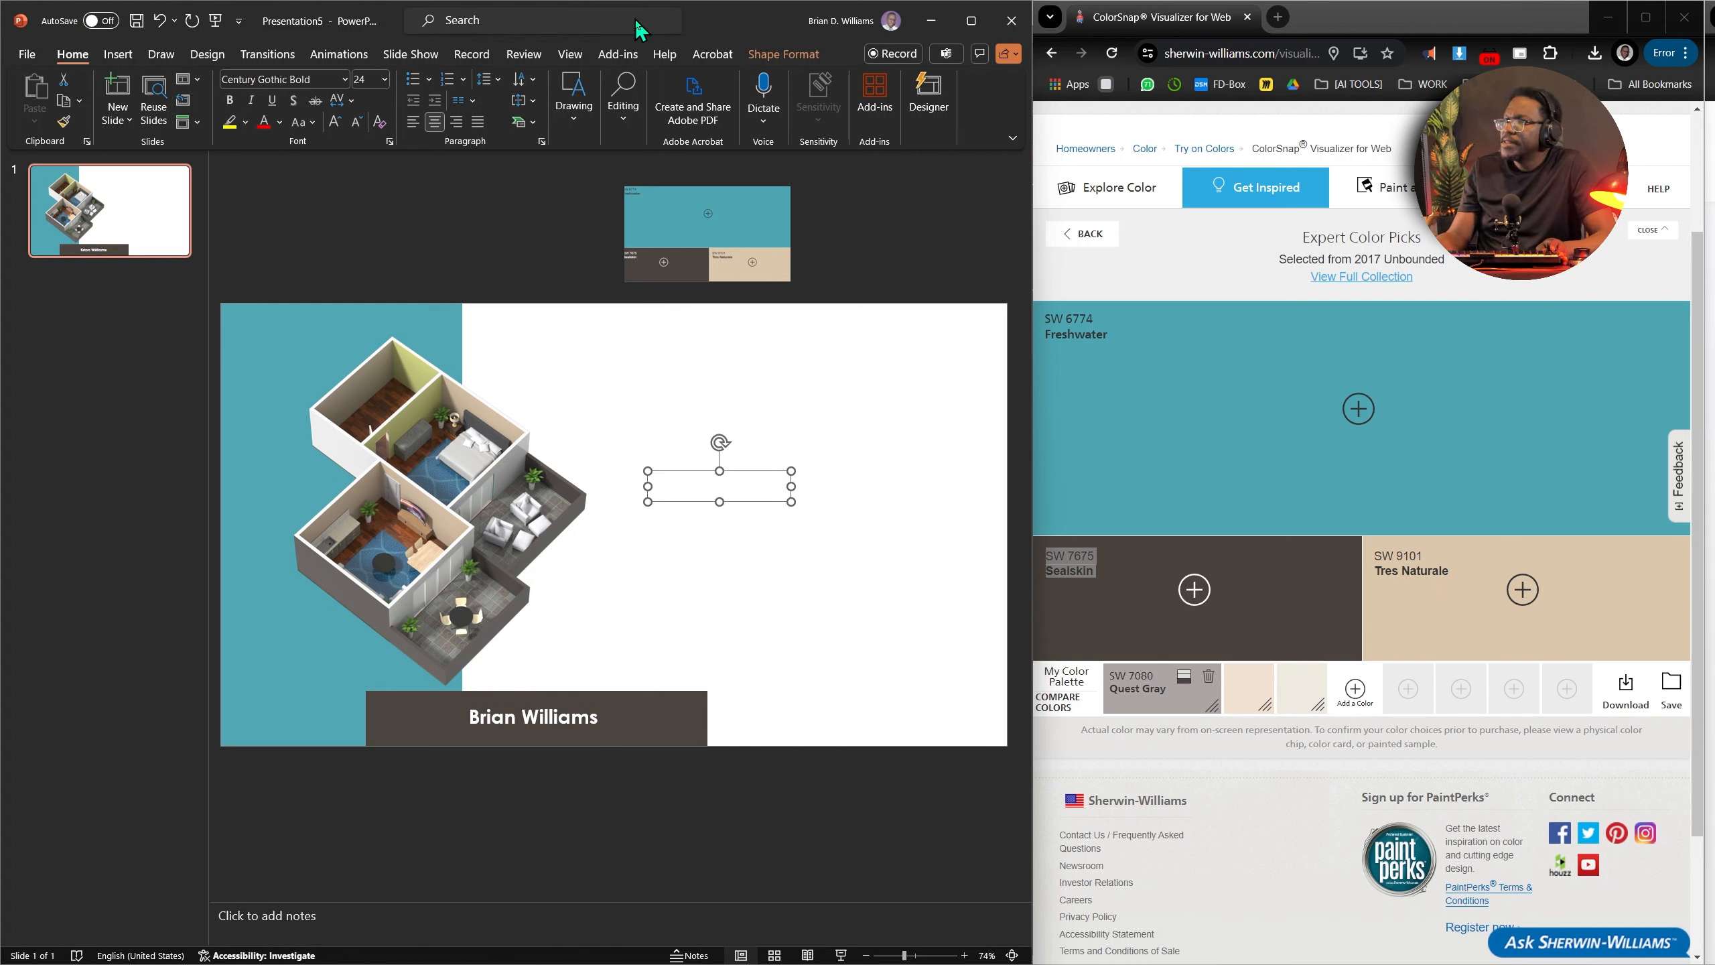
# Recolor the copied text with the recently used teal and widen its box to about 5.28".
pyautogui.click(759, 56)
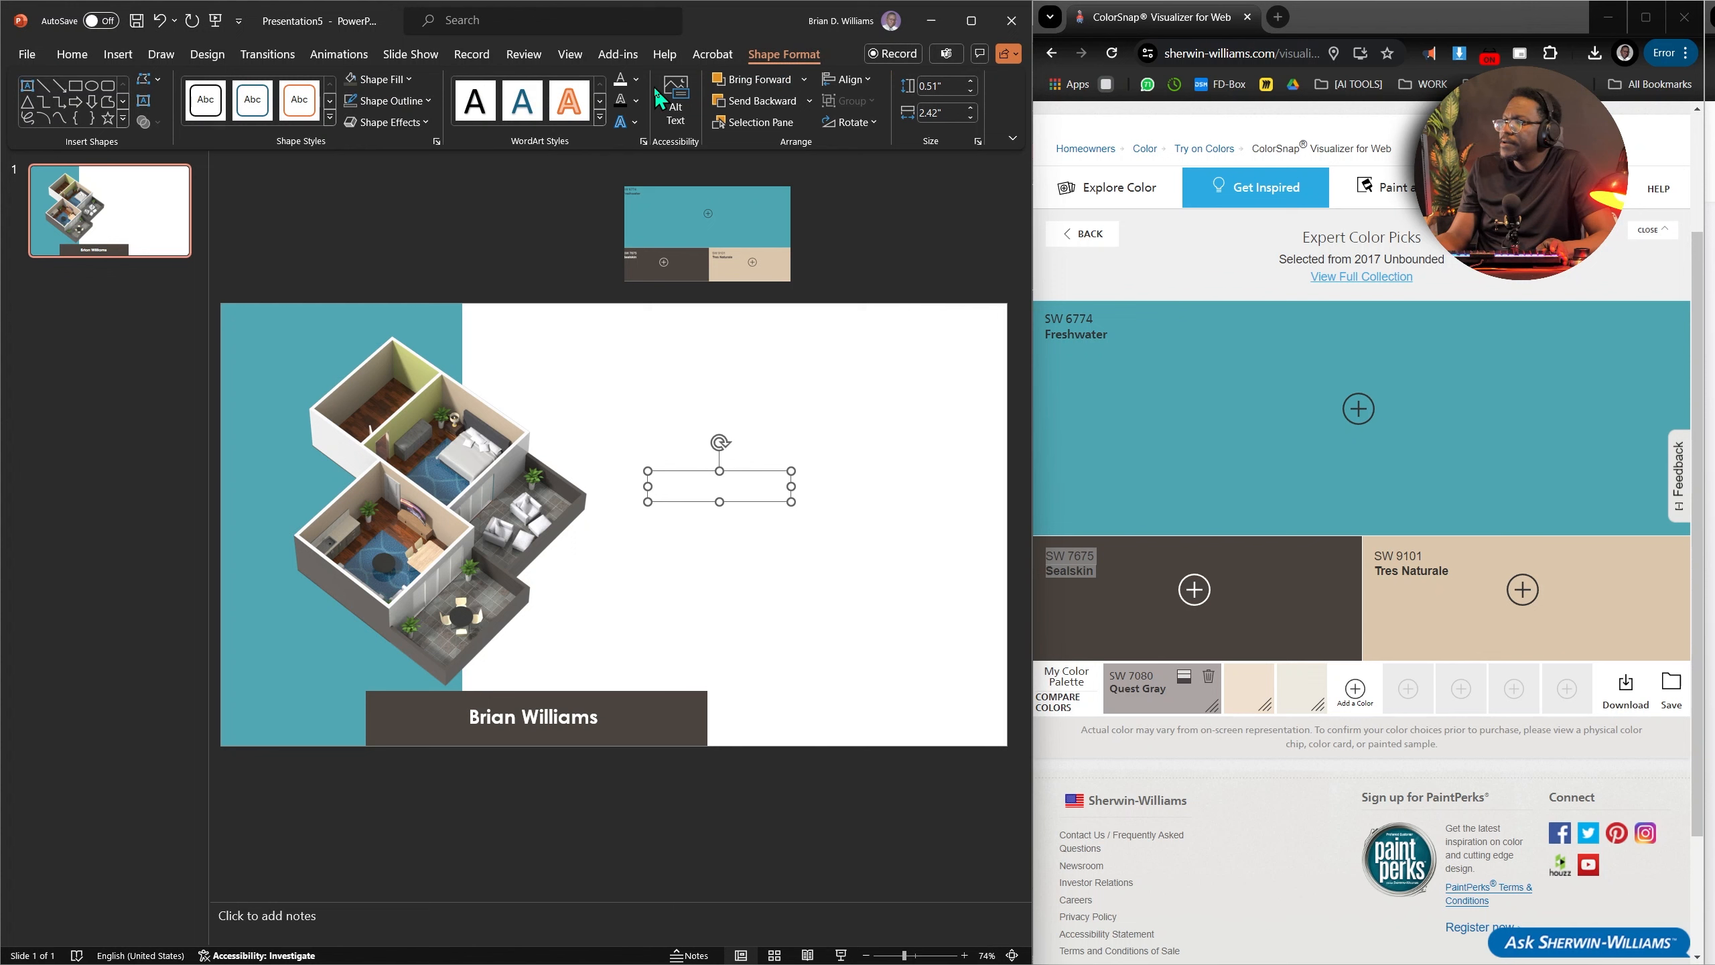
pyautogui.click(635, 80)
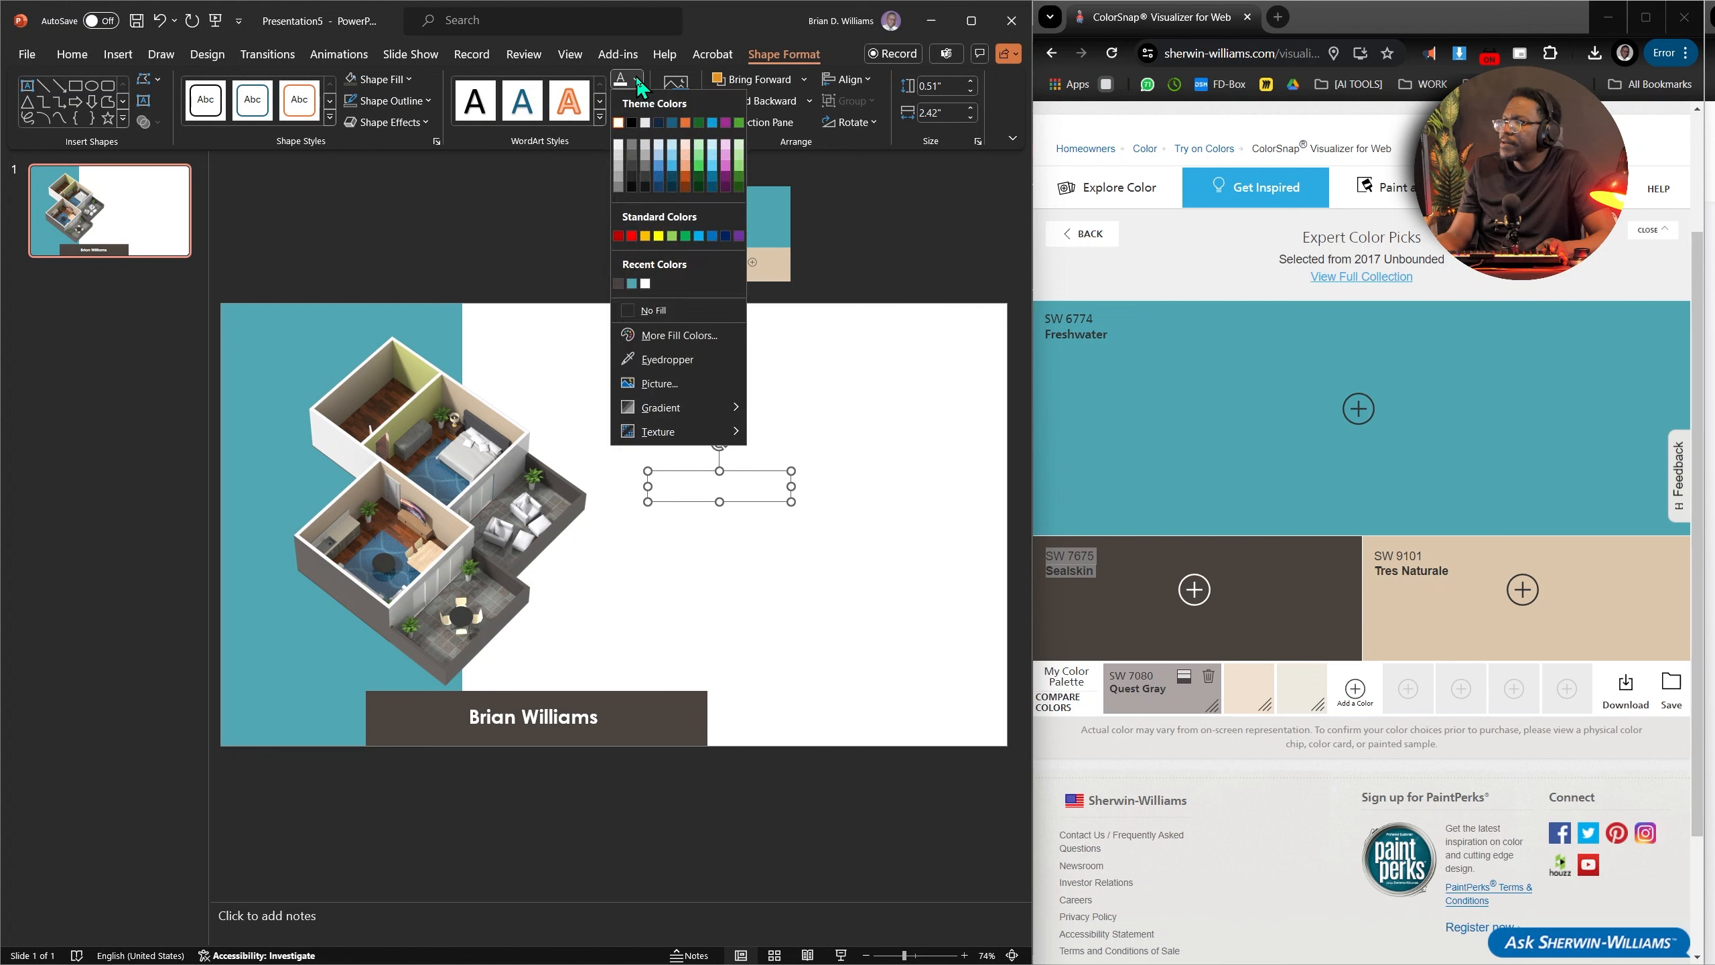
pyautogui.click(631, 284)
pyautogui.moveTo(796, 511); pyautogui.dragTo(958, 586)
pyautogui.moveTo(746, 453); pyautogui.dragTo(740, 452)
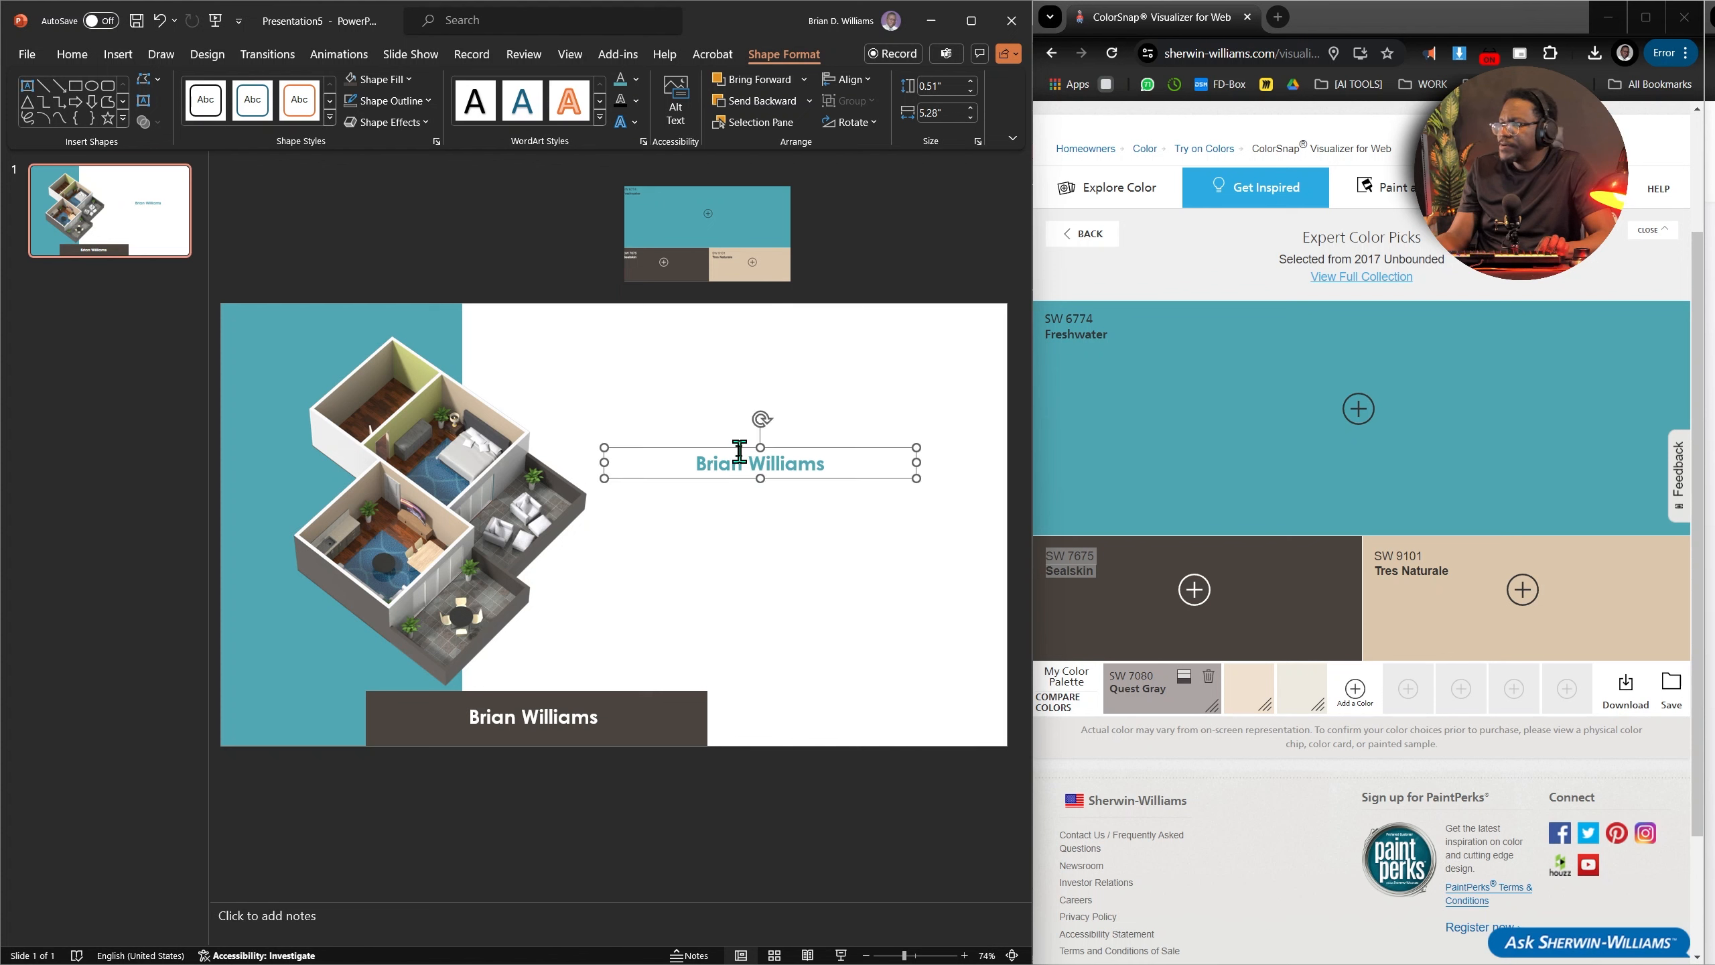
# Enlarge the teal text to a font size of 66.
pyautogui.hotkey('ctrl', 'shift', '>')
pyautogui.hotkey('ctrl', 'shift', '>')
pyautogui.hotkey('ctrl', 'shift', '>')
pyautogui.hotkey('ctrl', 'shift', '>')
pyautogui.hotkey('ctrl', 'shift', '>')
pyautogui.hotkey('ctrl', 'shift', '>')
pyautogui.hotkey('ctrl', 'shift', '>')
pyautogui.hotkey('ctrl', 'shift', '>')
pyautogui.hotkey('ctrl', 'shift', '>')
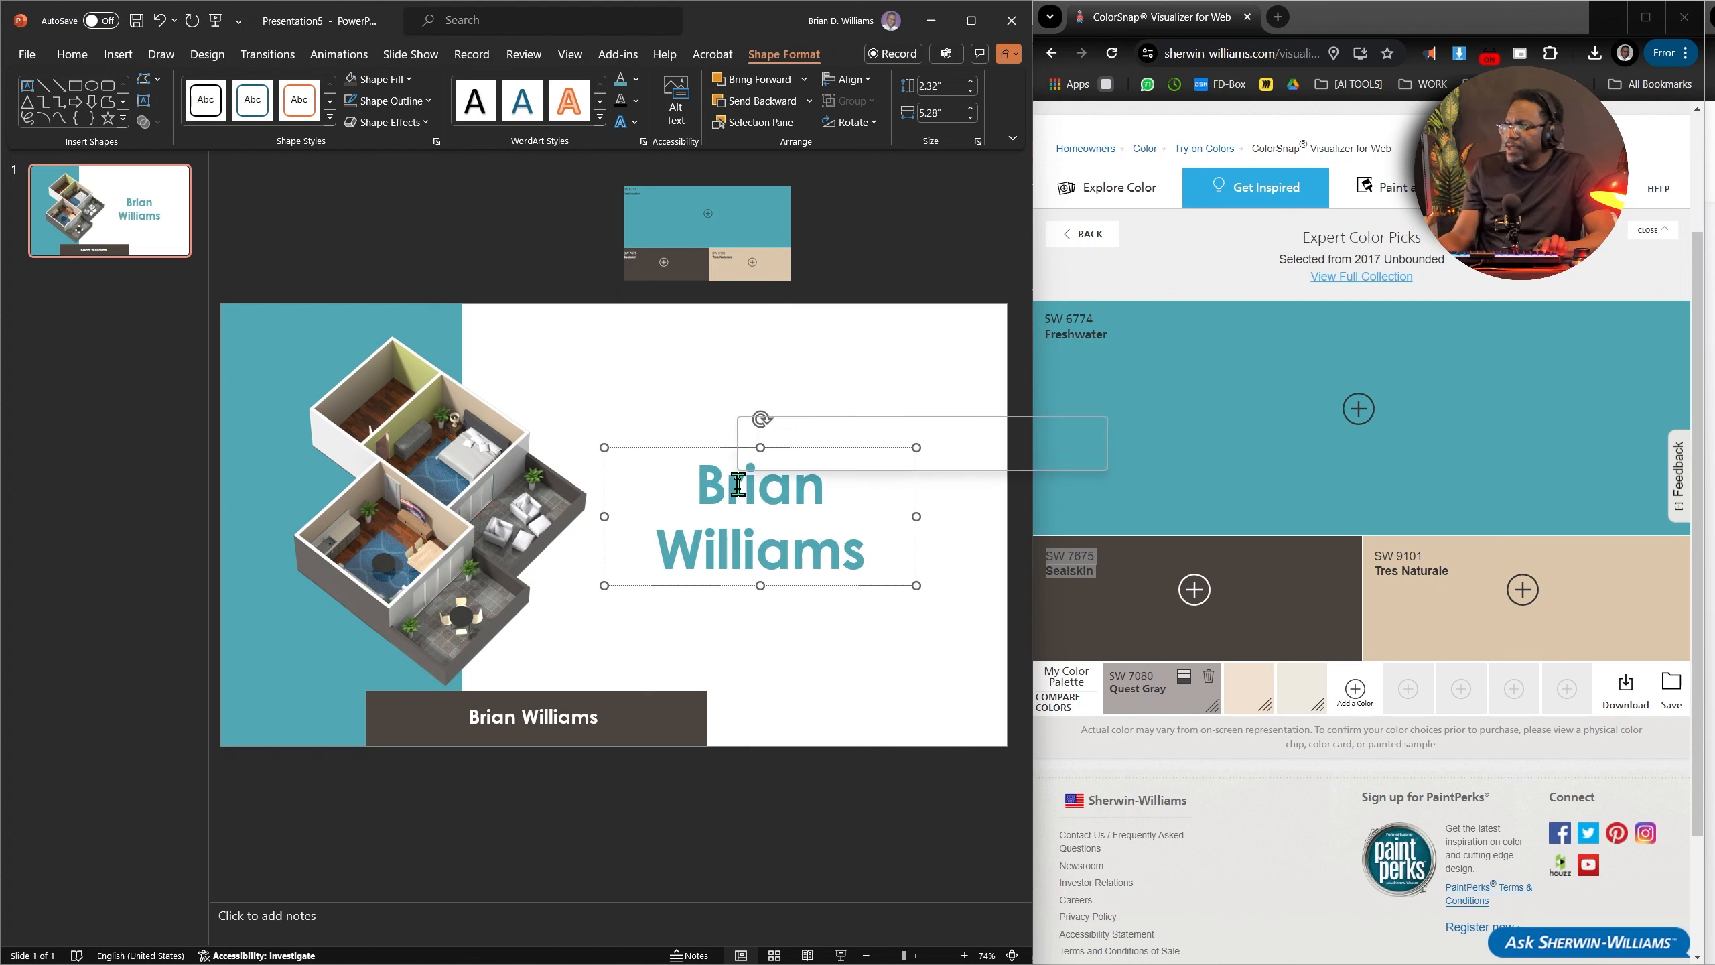
# Replace the large teal text with INTERIOR DESIGN and move the title up slightly.
pyautogui.tripleClick(739, 485)
pyautogui.write('INTERIOR')
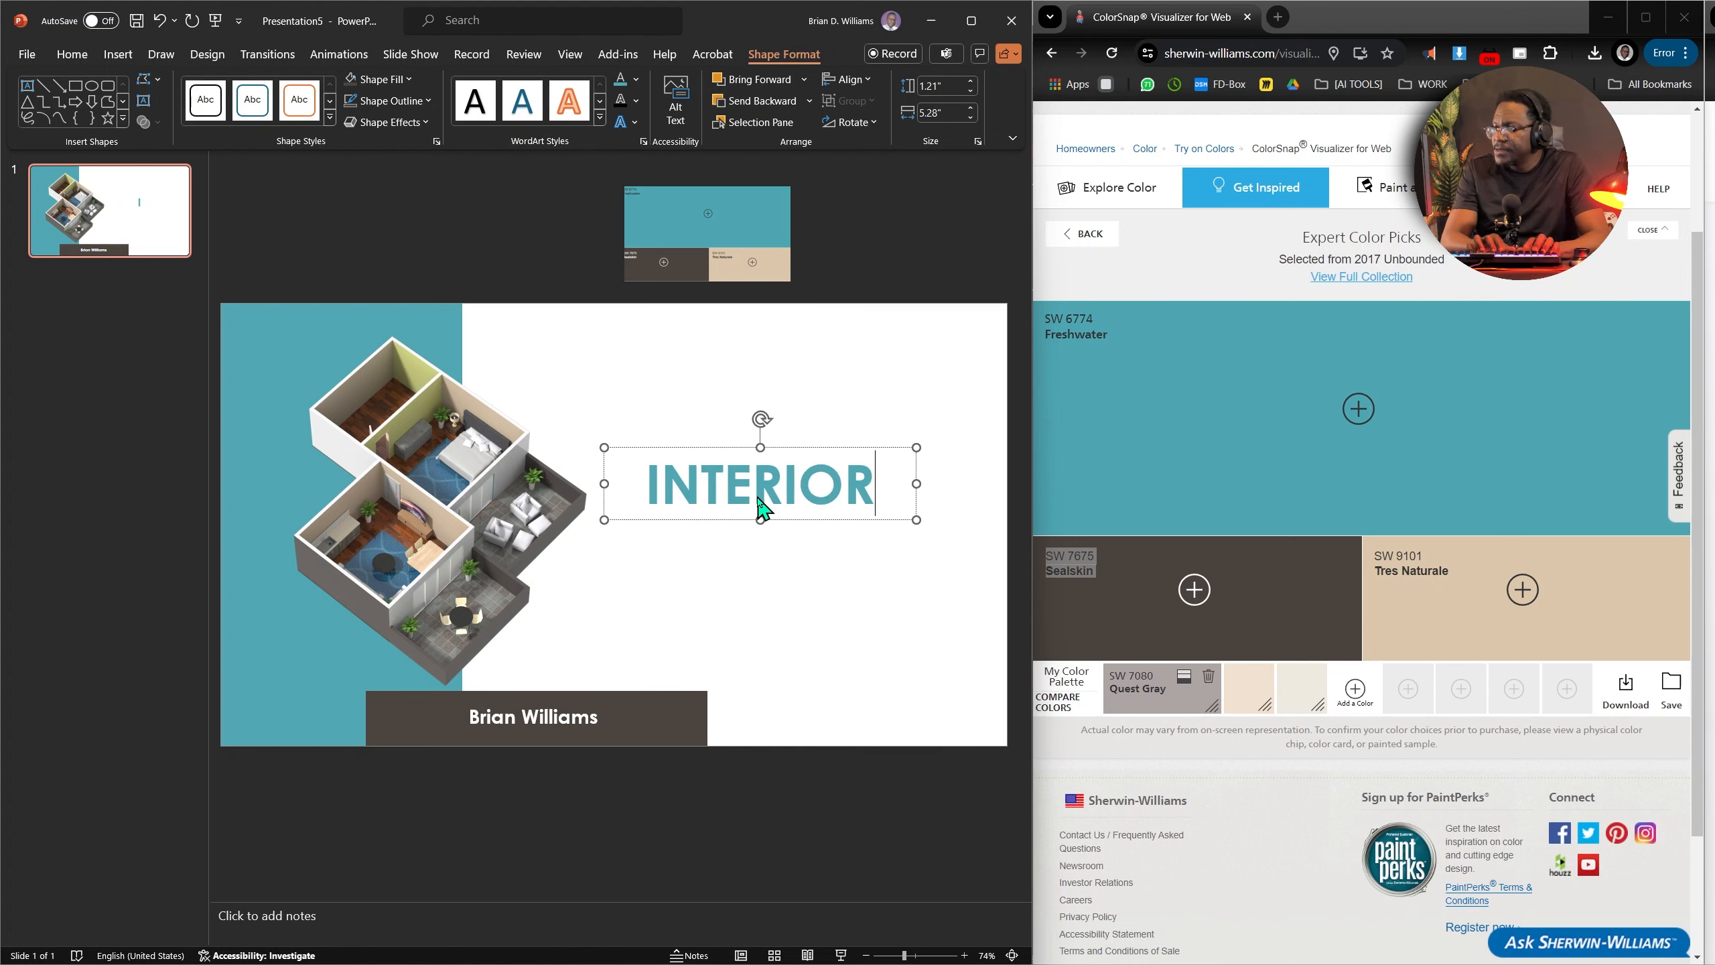
pyautogui.write(' DESIGN')
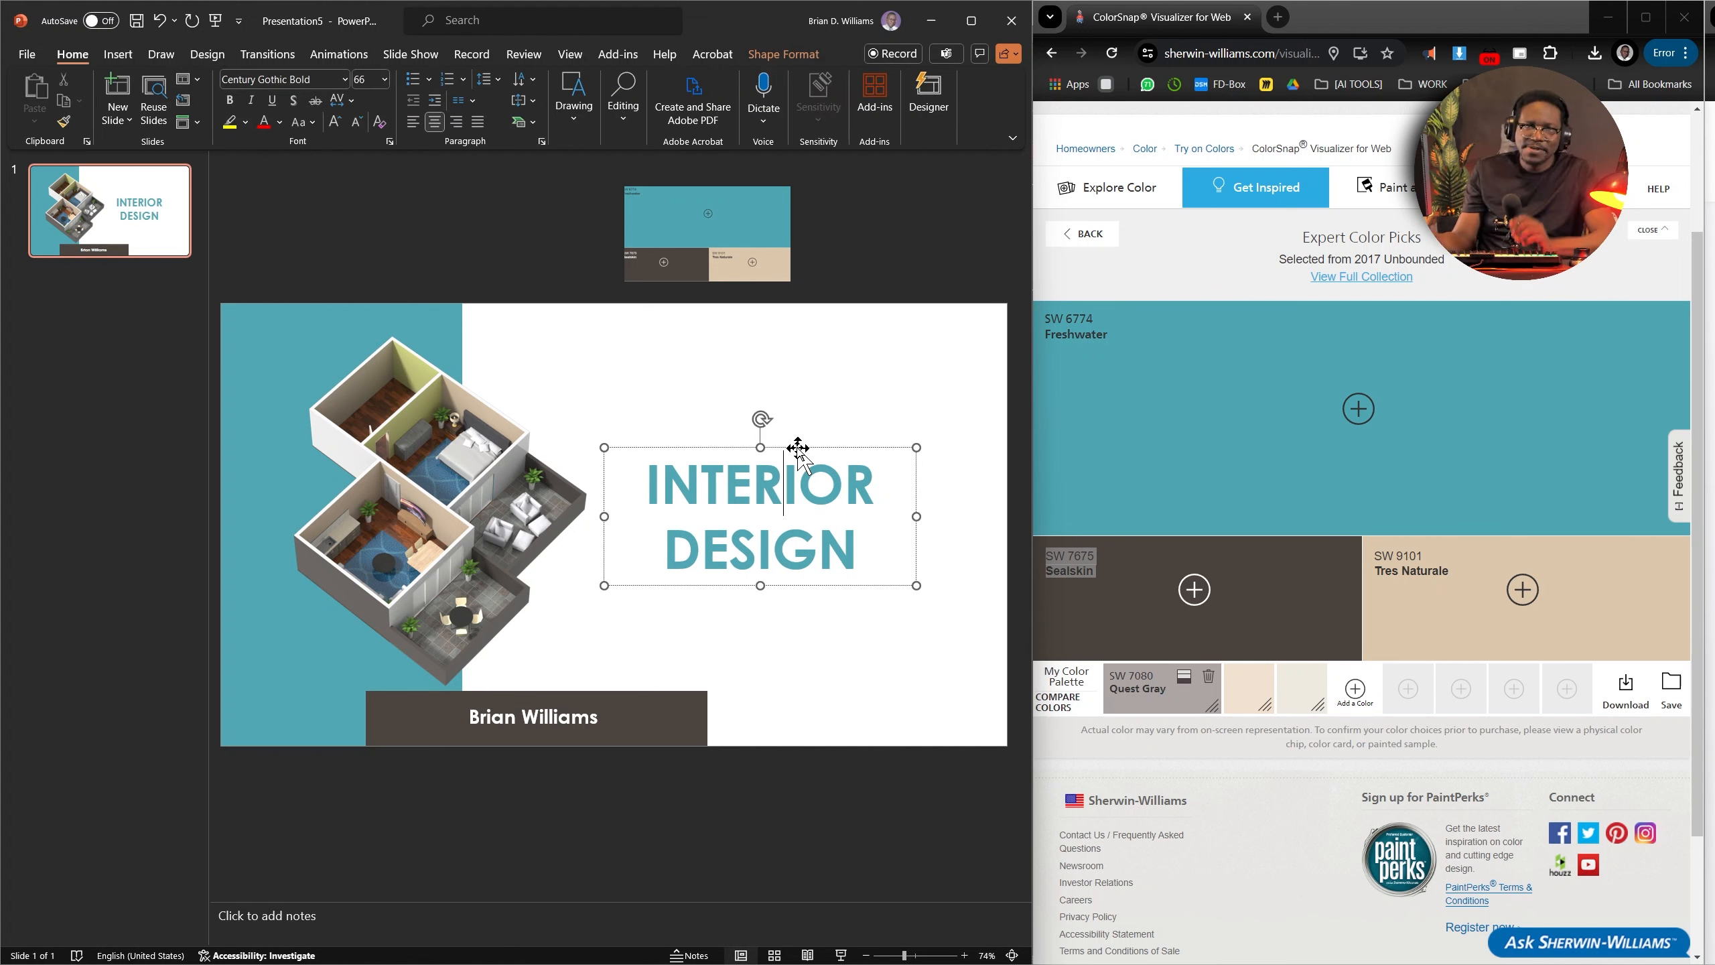
pyautogui.moveTo(844, 449); pyautogui.dragTo(848, 435)
pyautogui.click(873, 666)
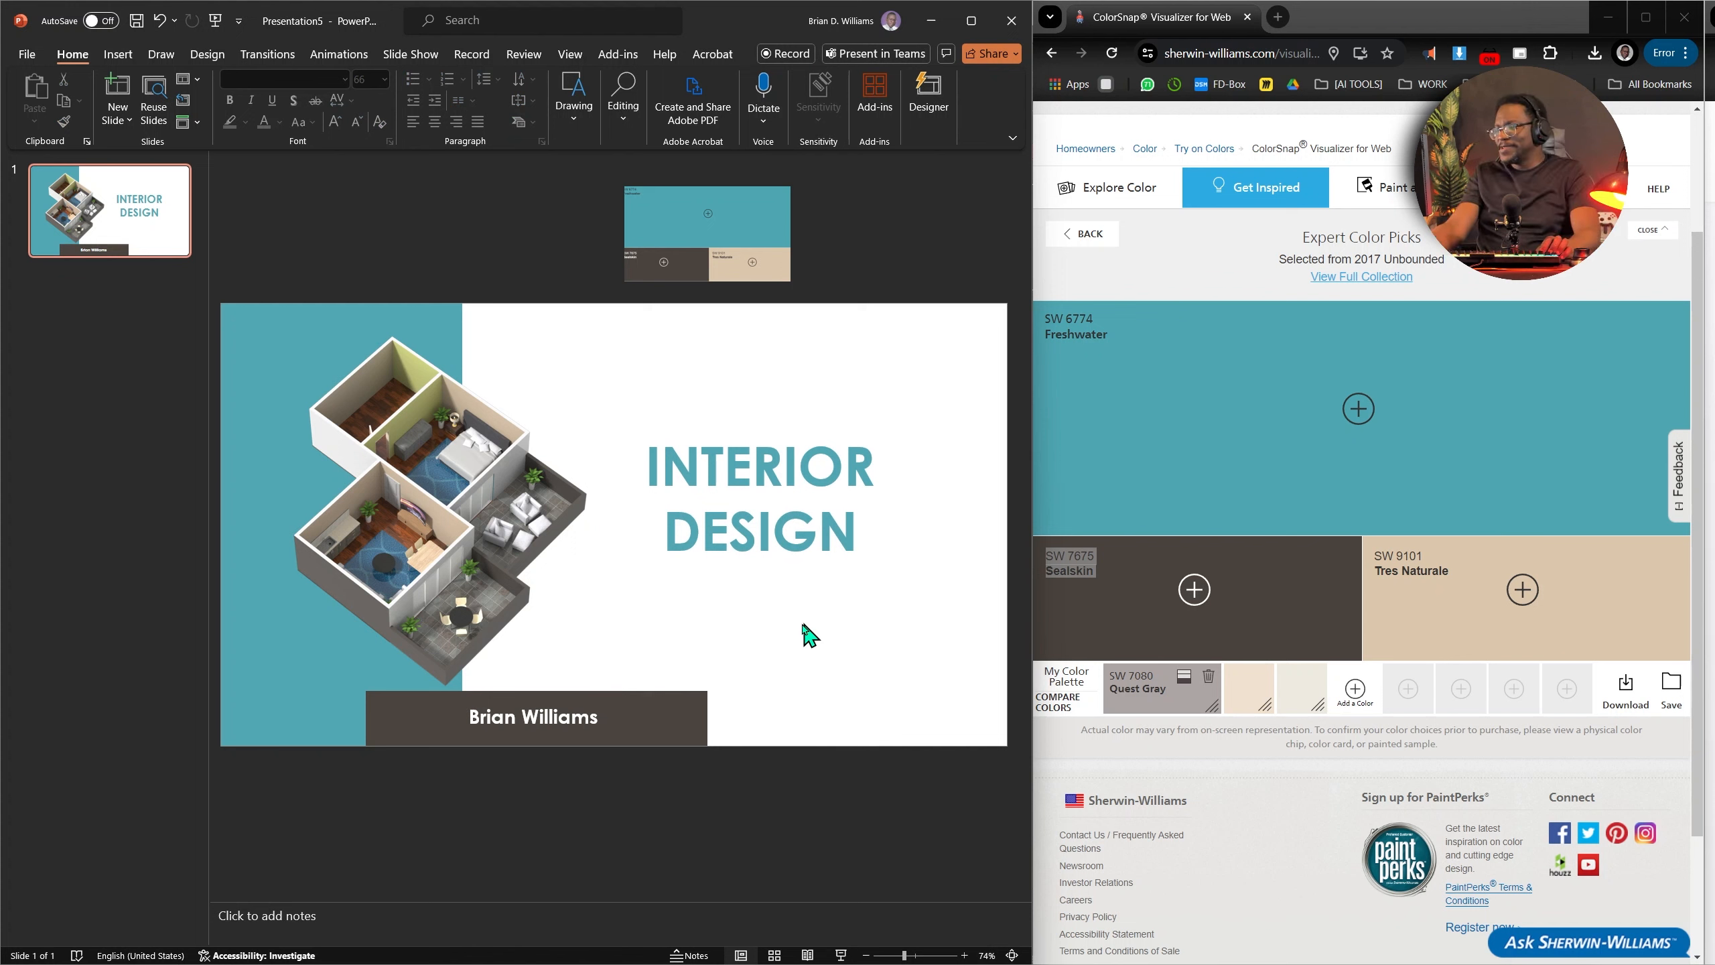
# Draw a horizontal line about 3.43" wide just beneath the INTERIOR DESIGN title.
pyautogui.click(108, 57)
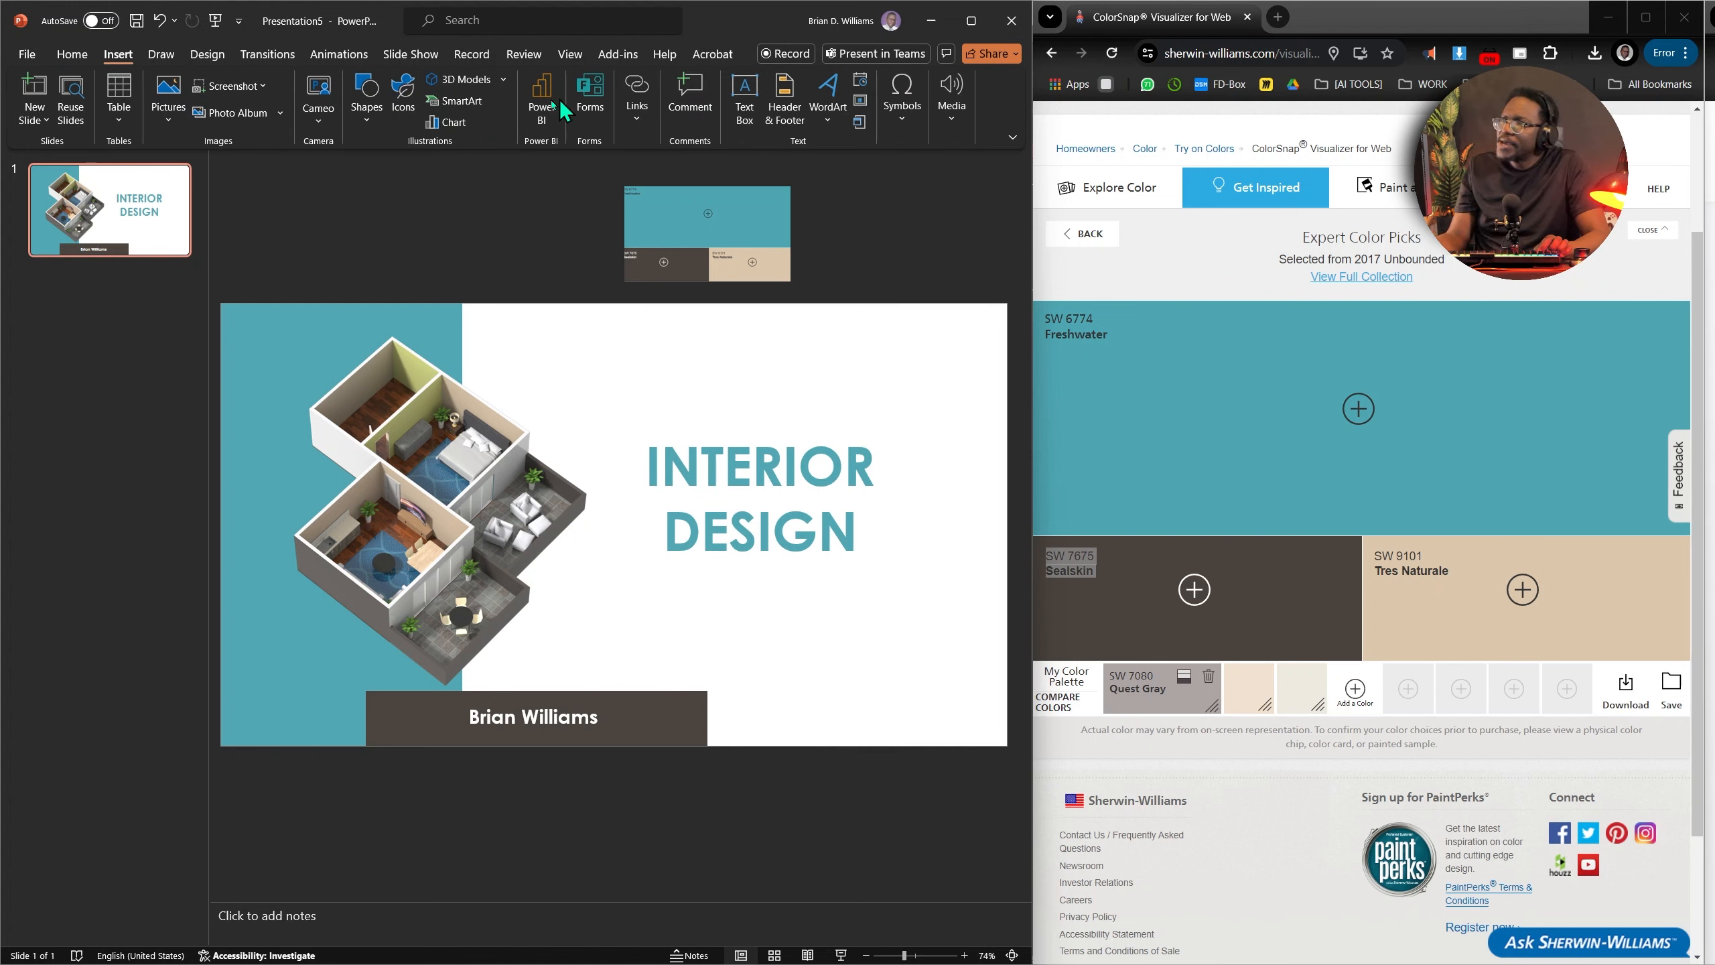
pyautogui.click(365, 94)
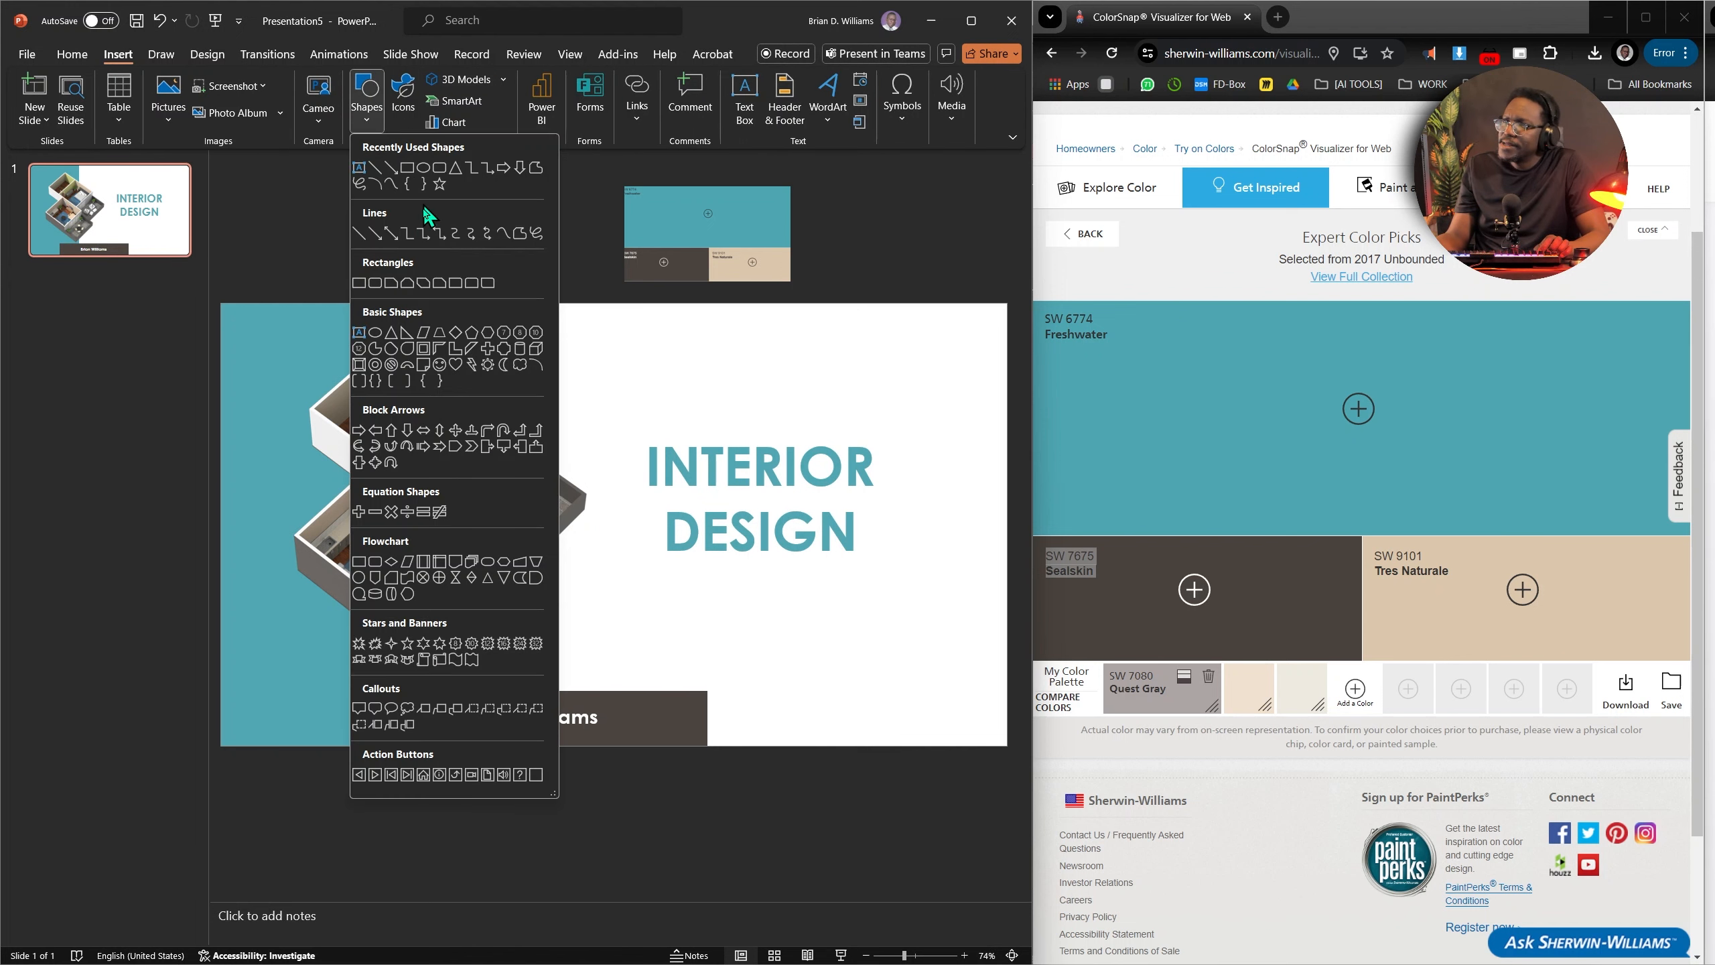
pyautogui.click(391, 169)
pyautogui.moveTo(657, 566); pyautogui.dragTo(858, 566)
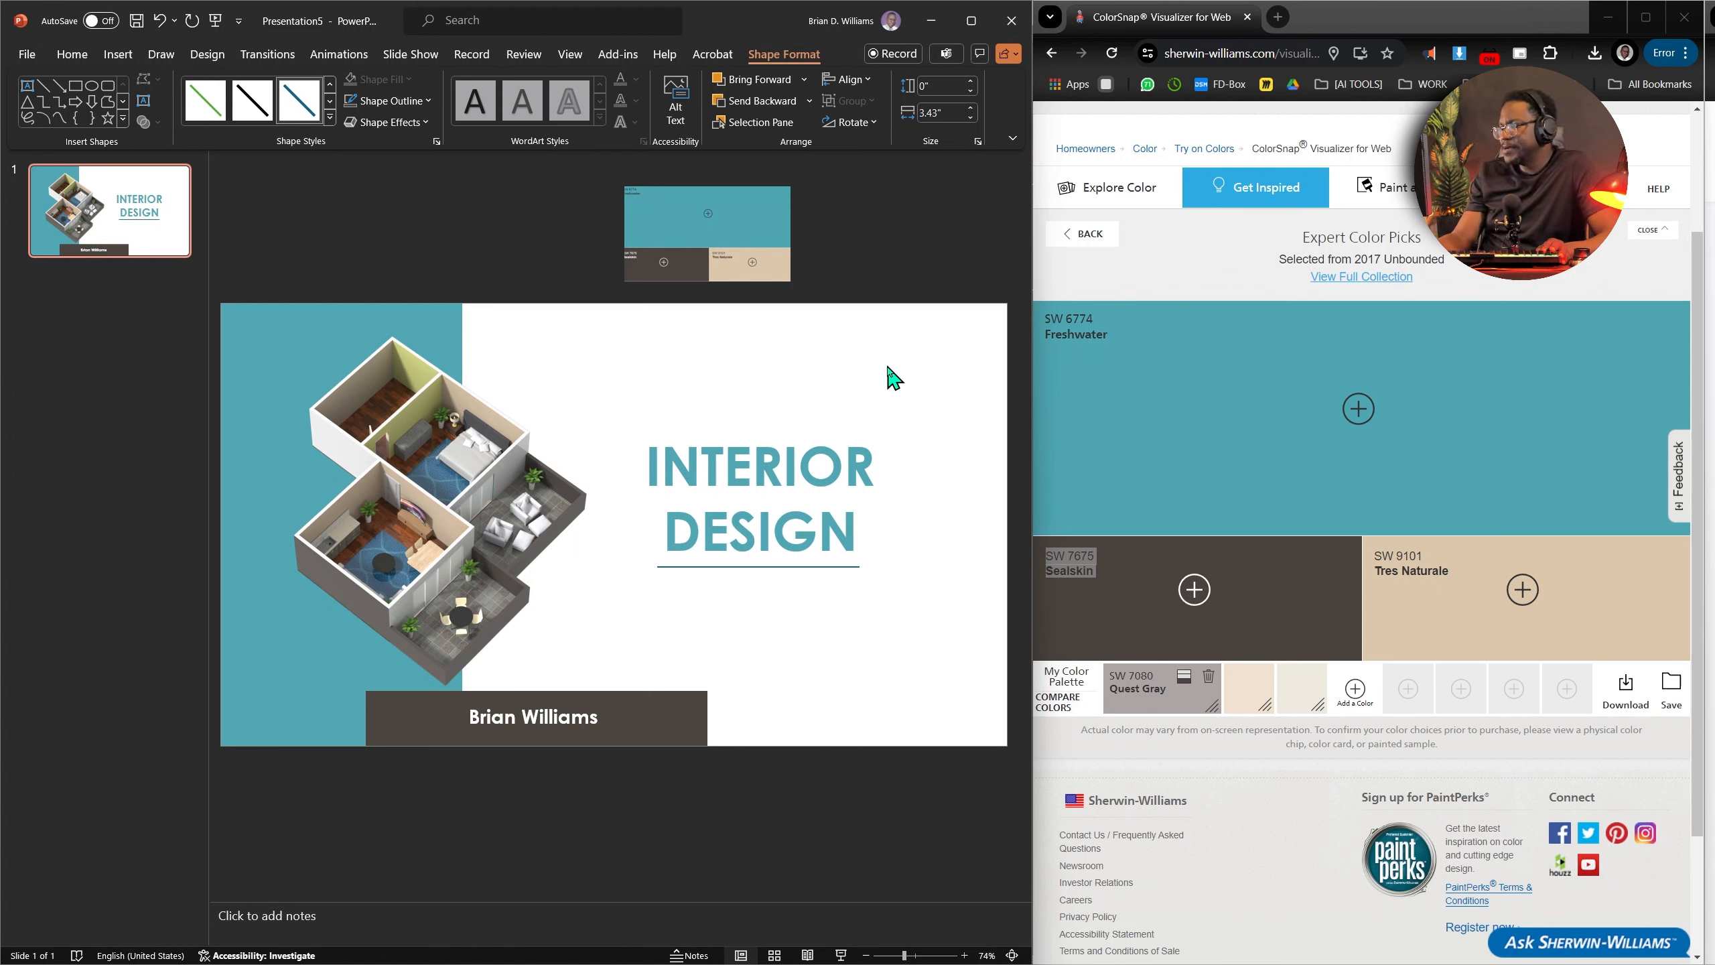
pyautogui.moveTo(473, 475); pyautogui.dragTo(487, 477)
pyautogui.click(939, 519)
# Save the presentation to the Desktop as a PowerPoint Presentation named Interior Presentation.
pyautogui.click(27, 55)
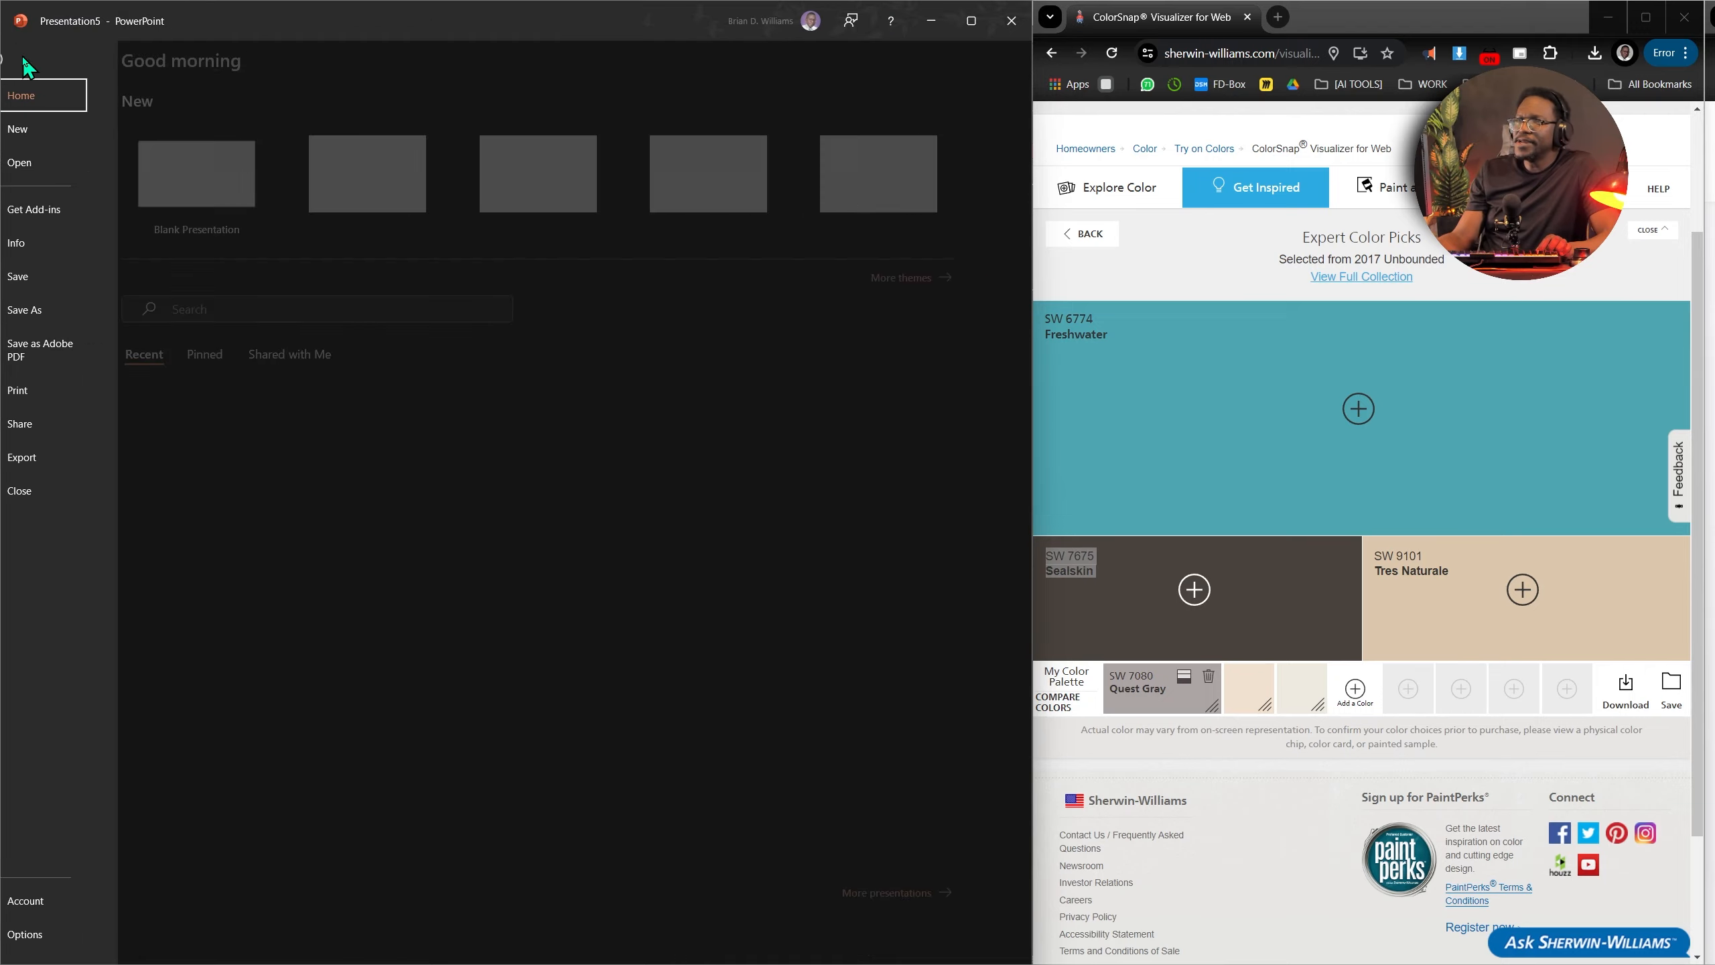
pyautogui.click(63, 310)
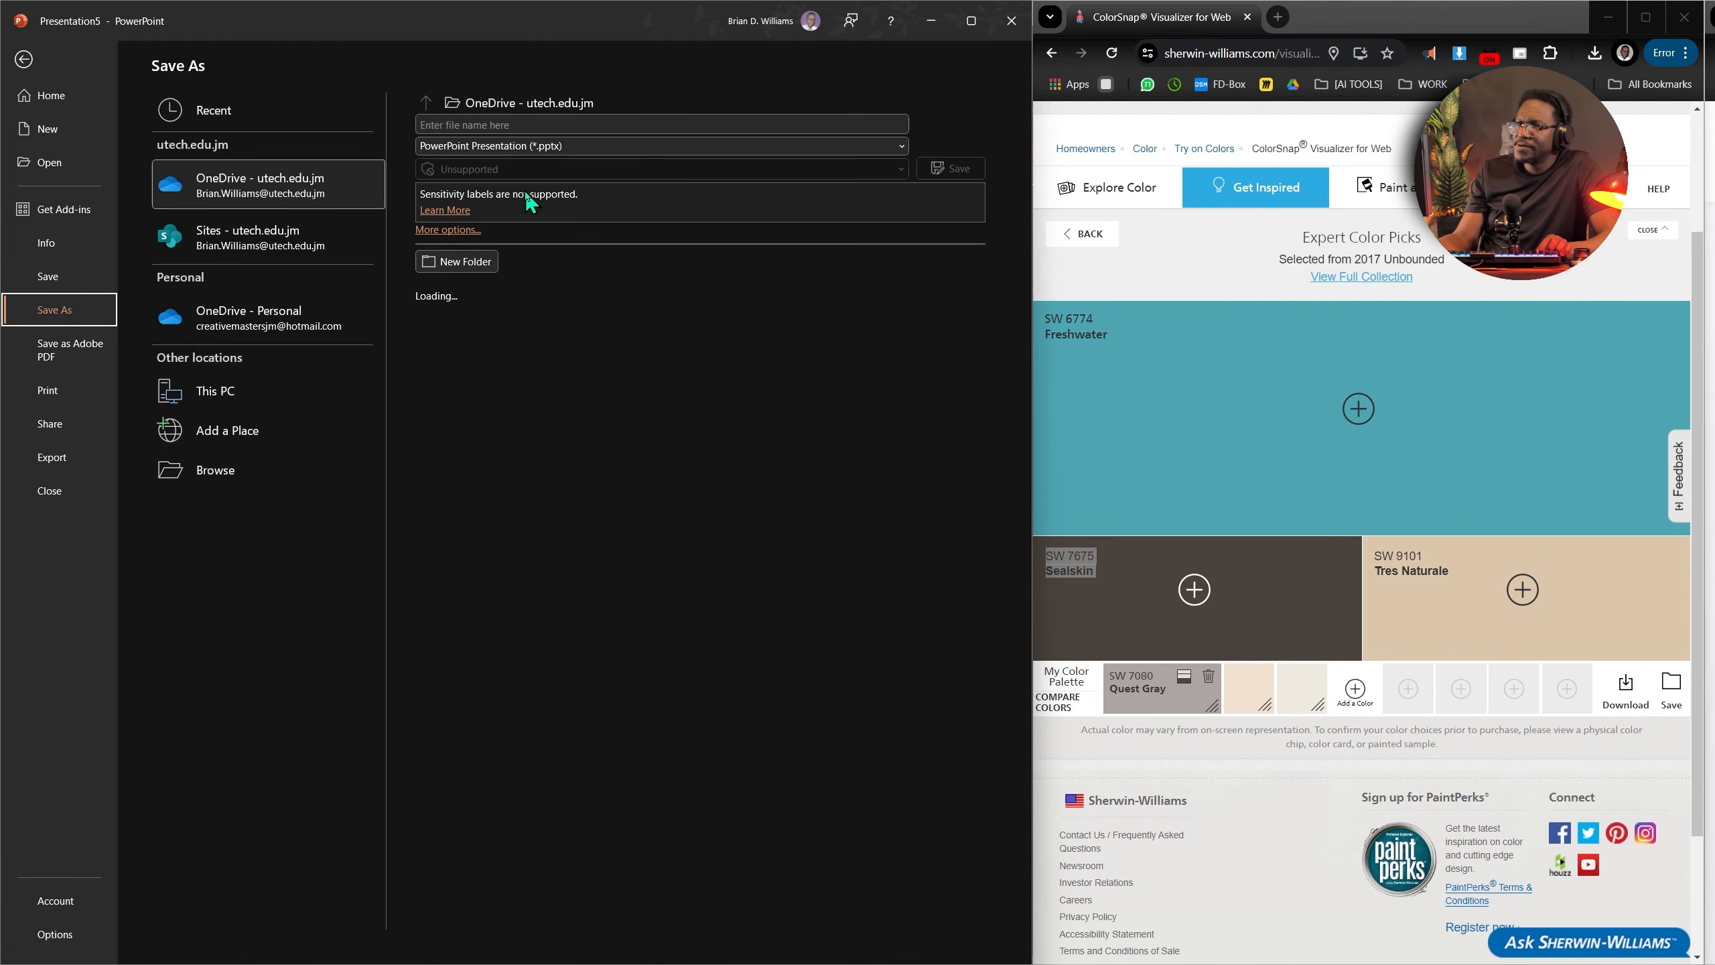
pyautogui.click(281, 405)
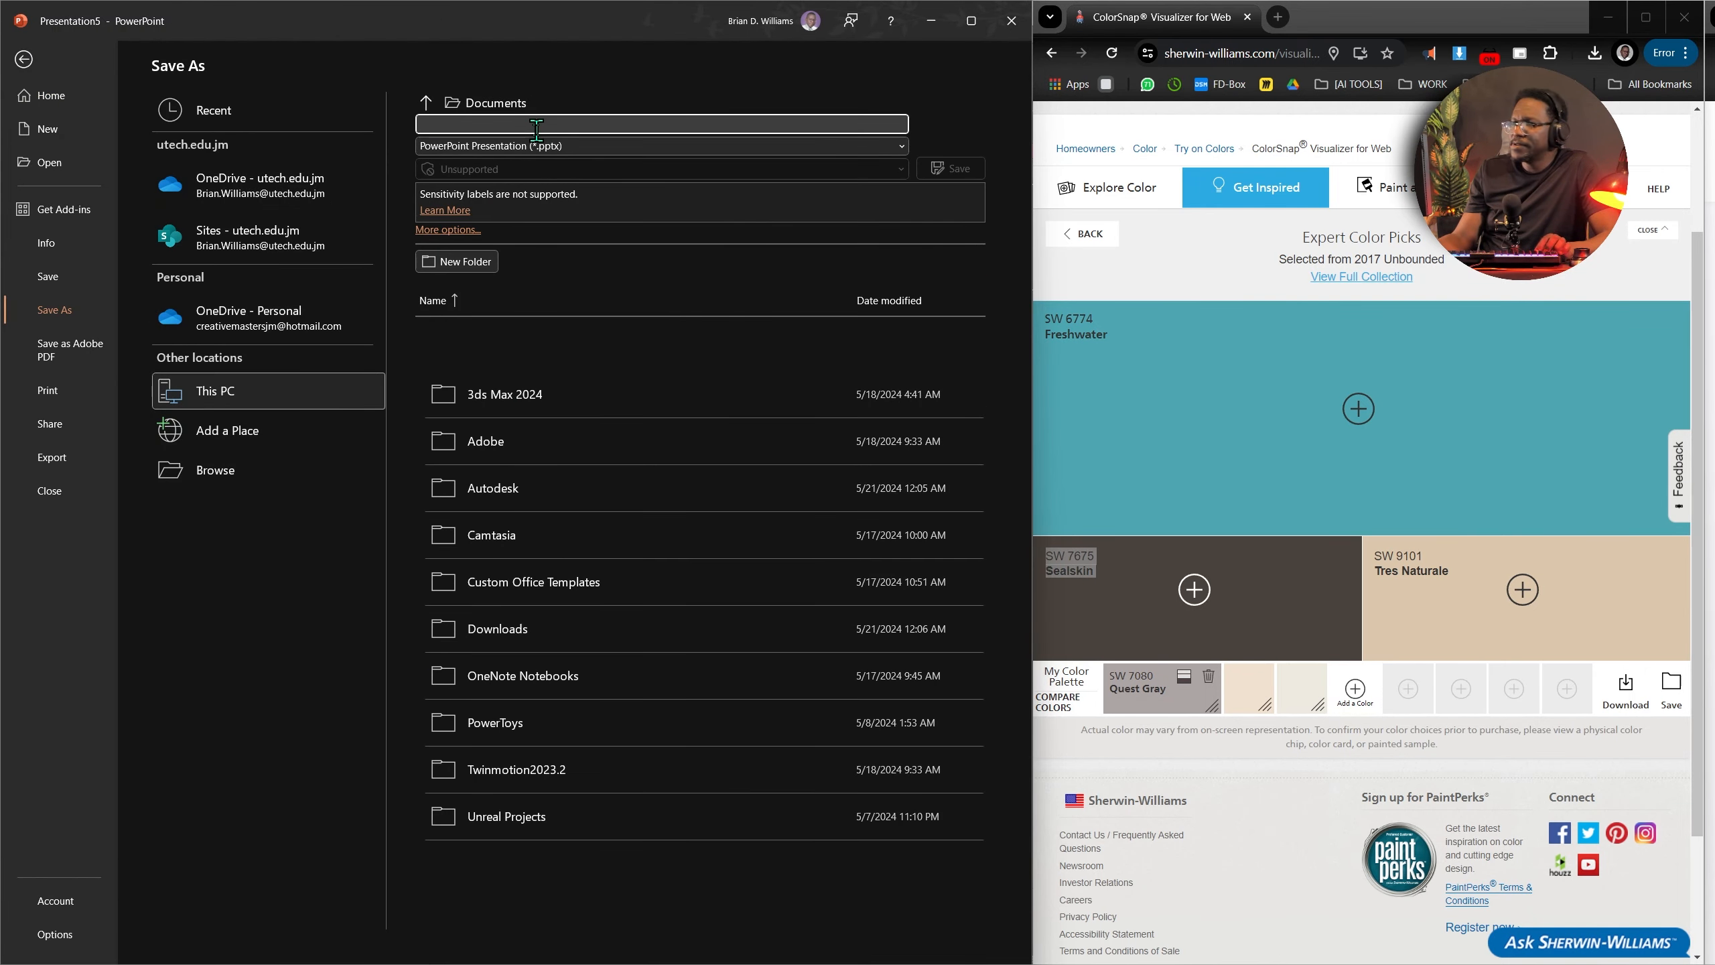
pyautogui.write('Presentation')
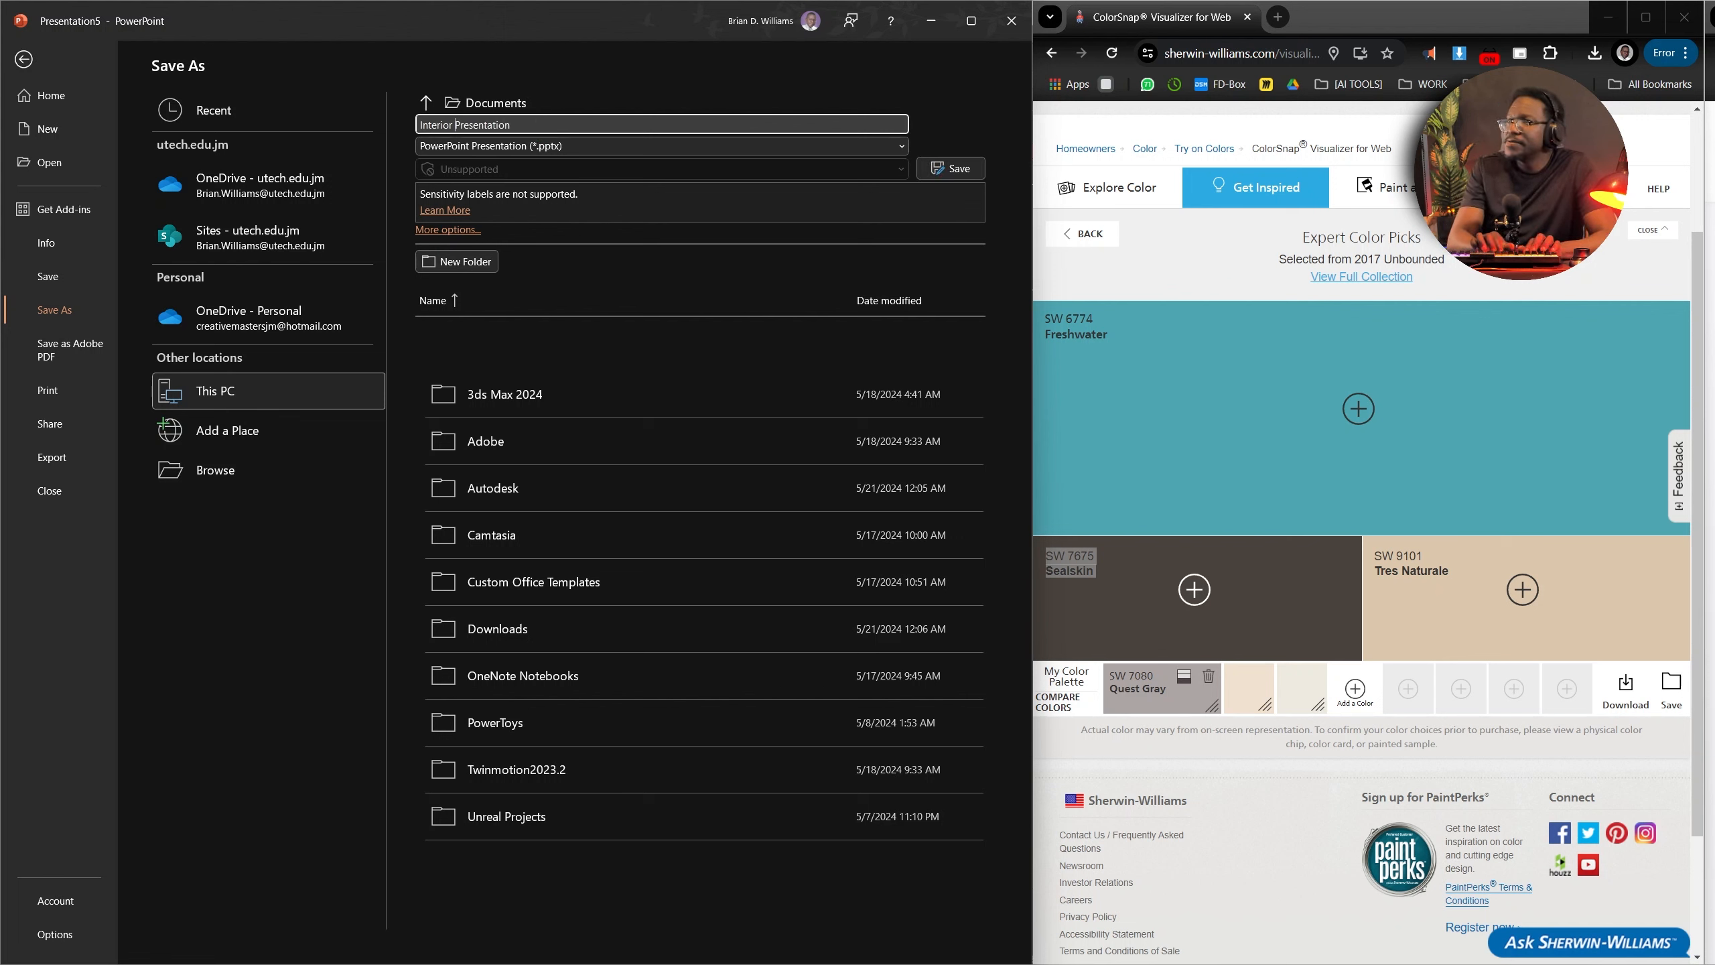
pyautogui.click(661, 272)
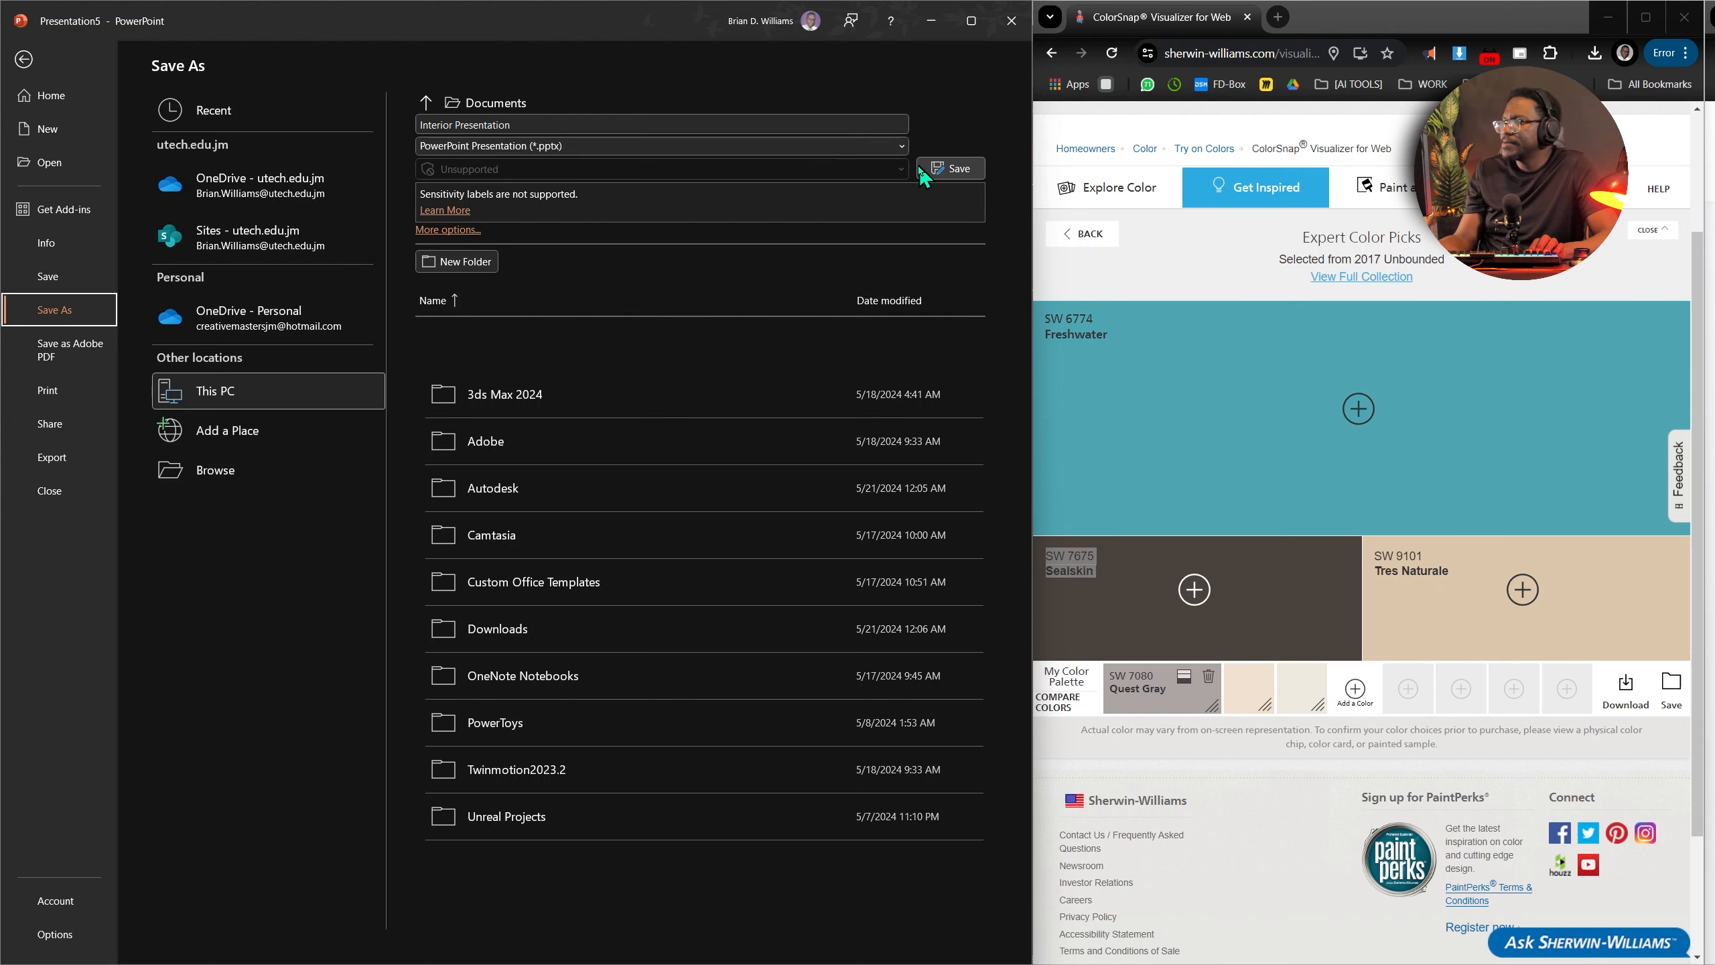
pyautogui.click(223, 471)
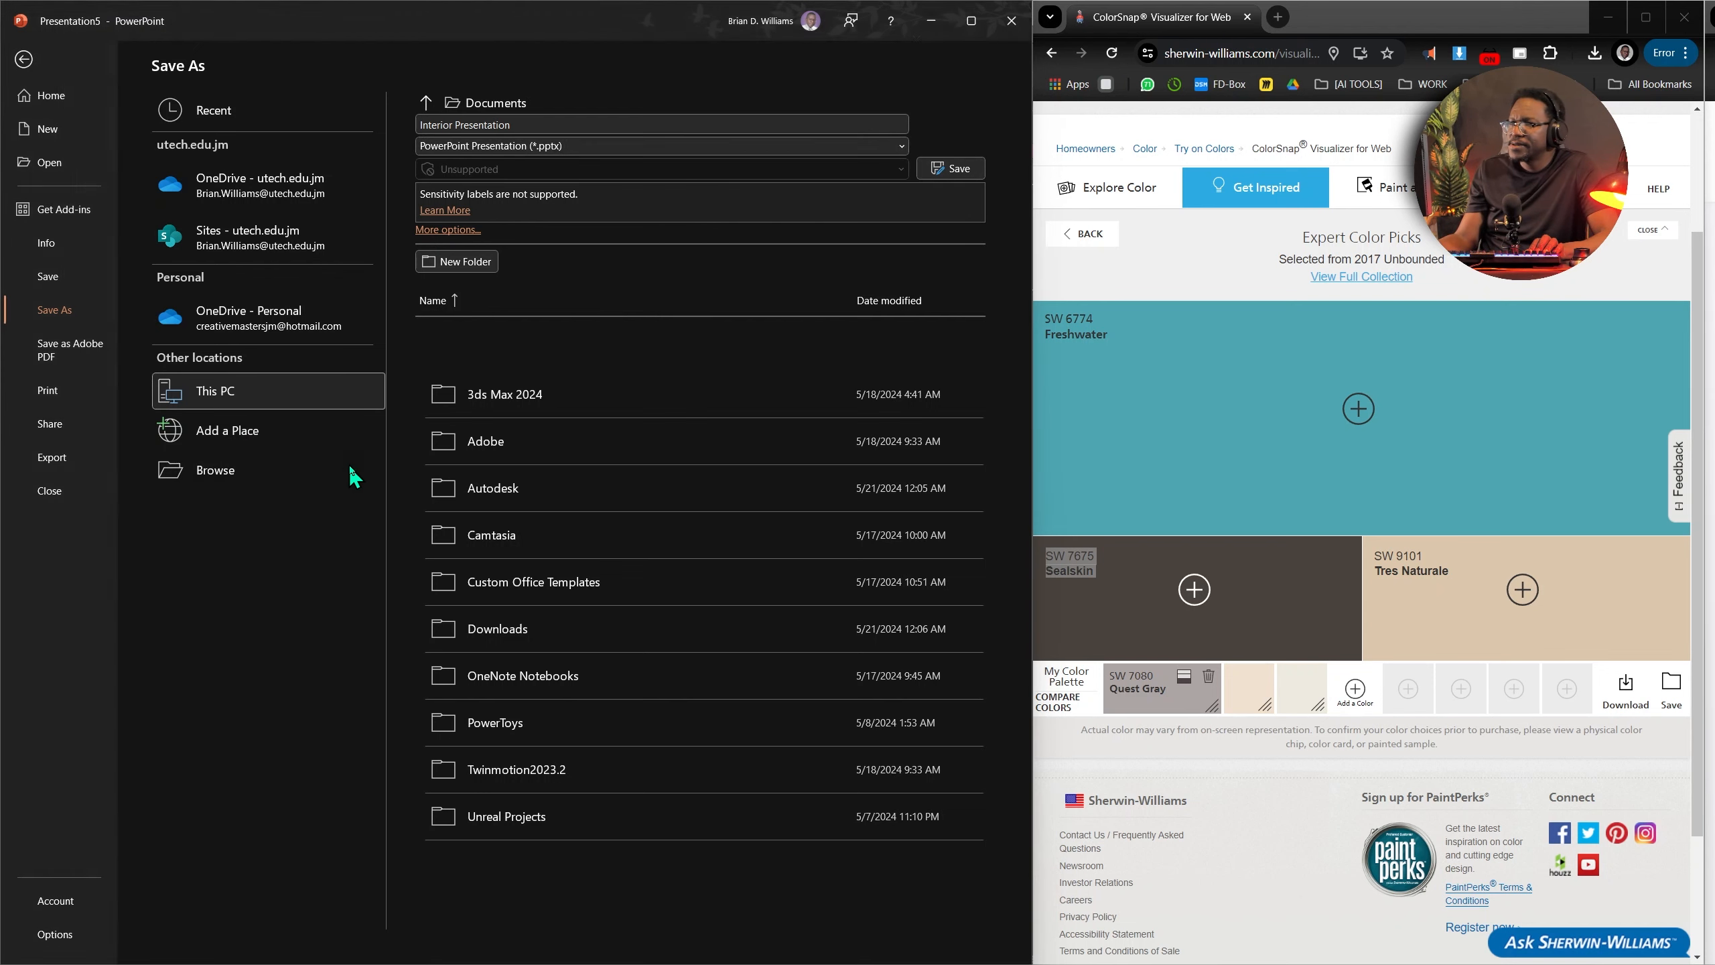
pyautogui.click(91, 225)
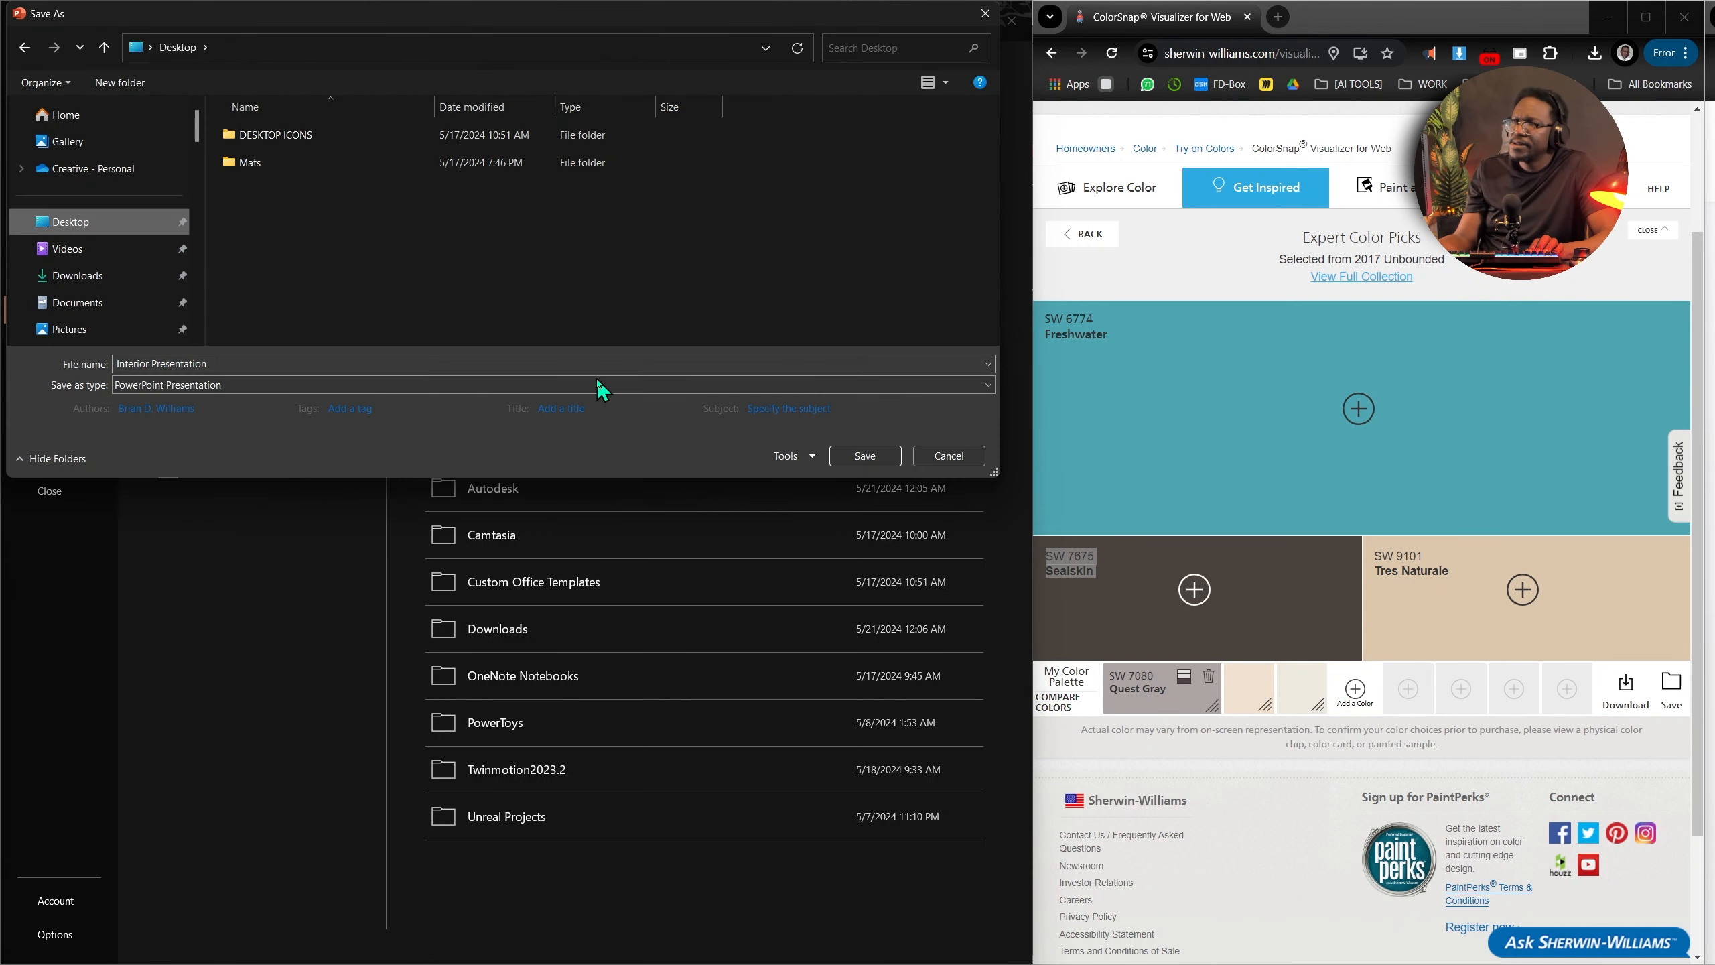
pyautogui.click(878, 457)
# Add a blank slide after the title slide and show the slide transition options.
pyautogui.rightClick(115, 312)
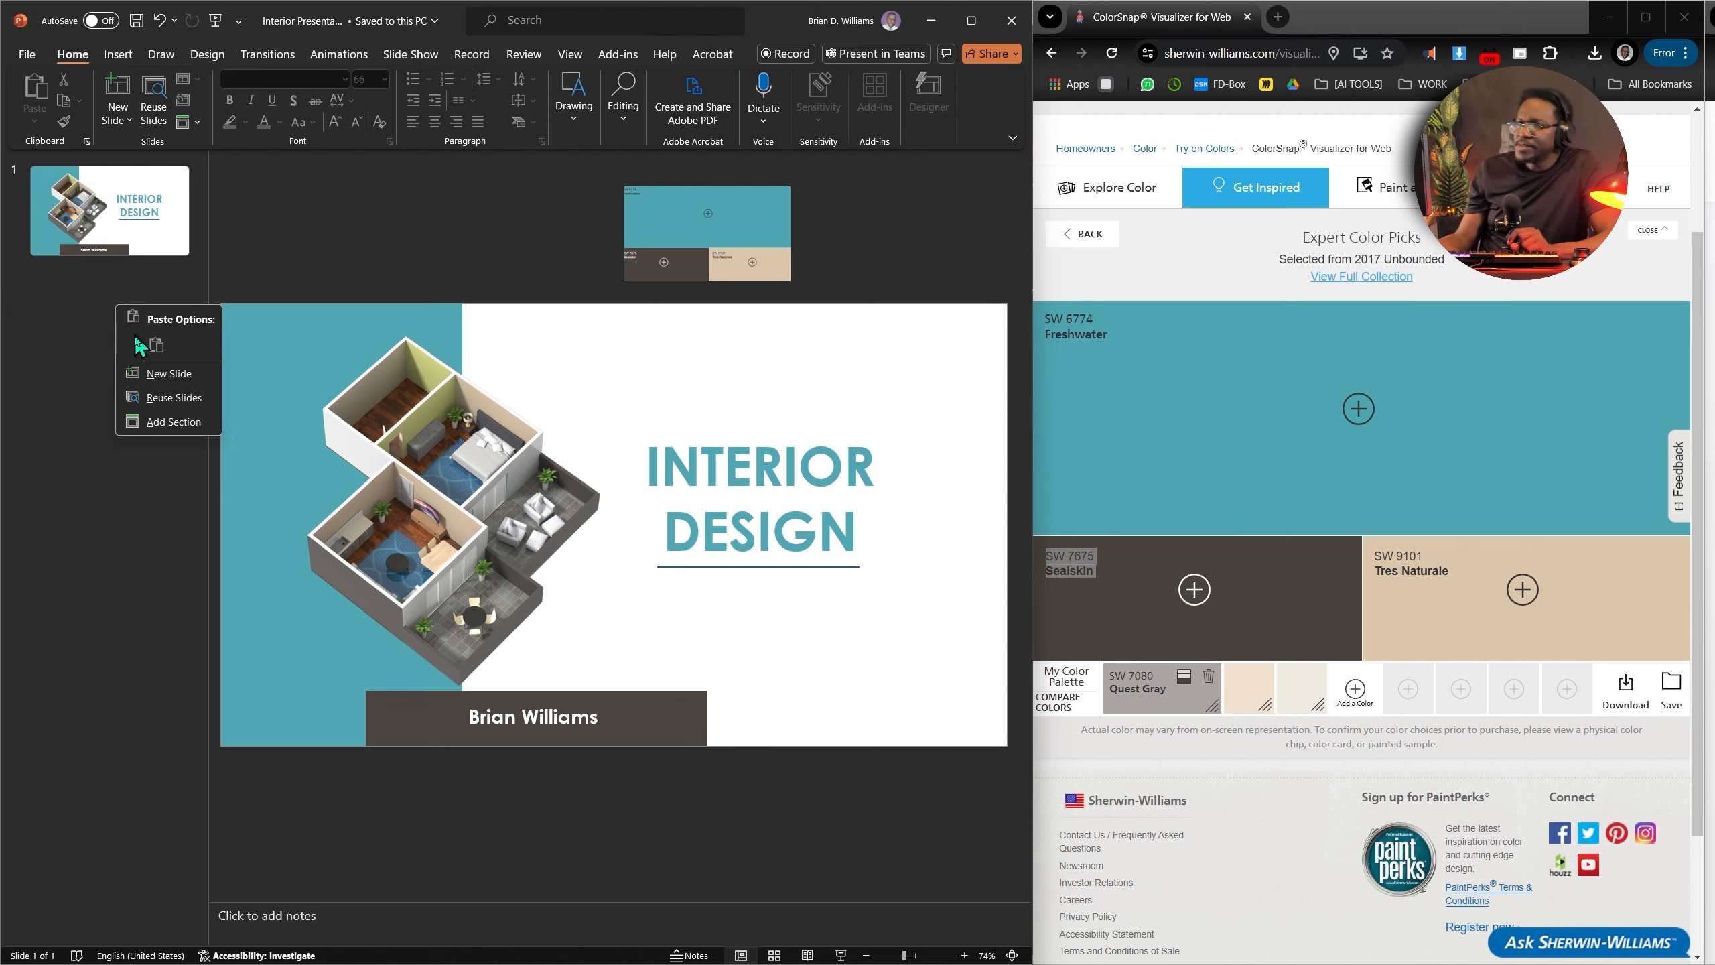
pyautogui.click(169, 374)
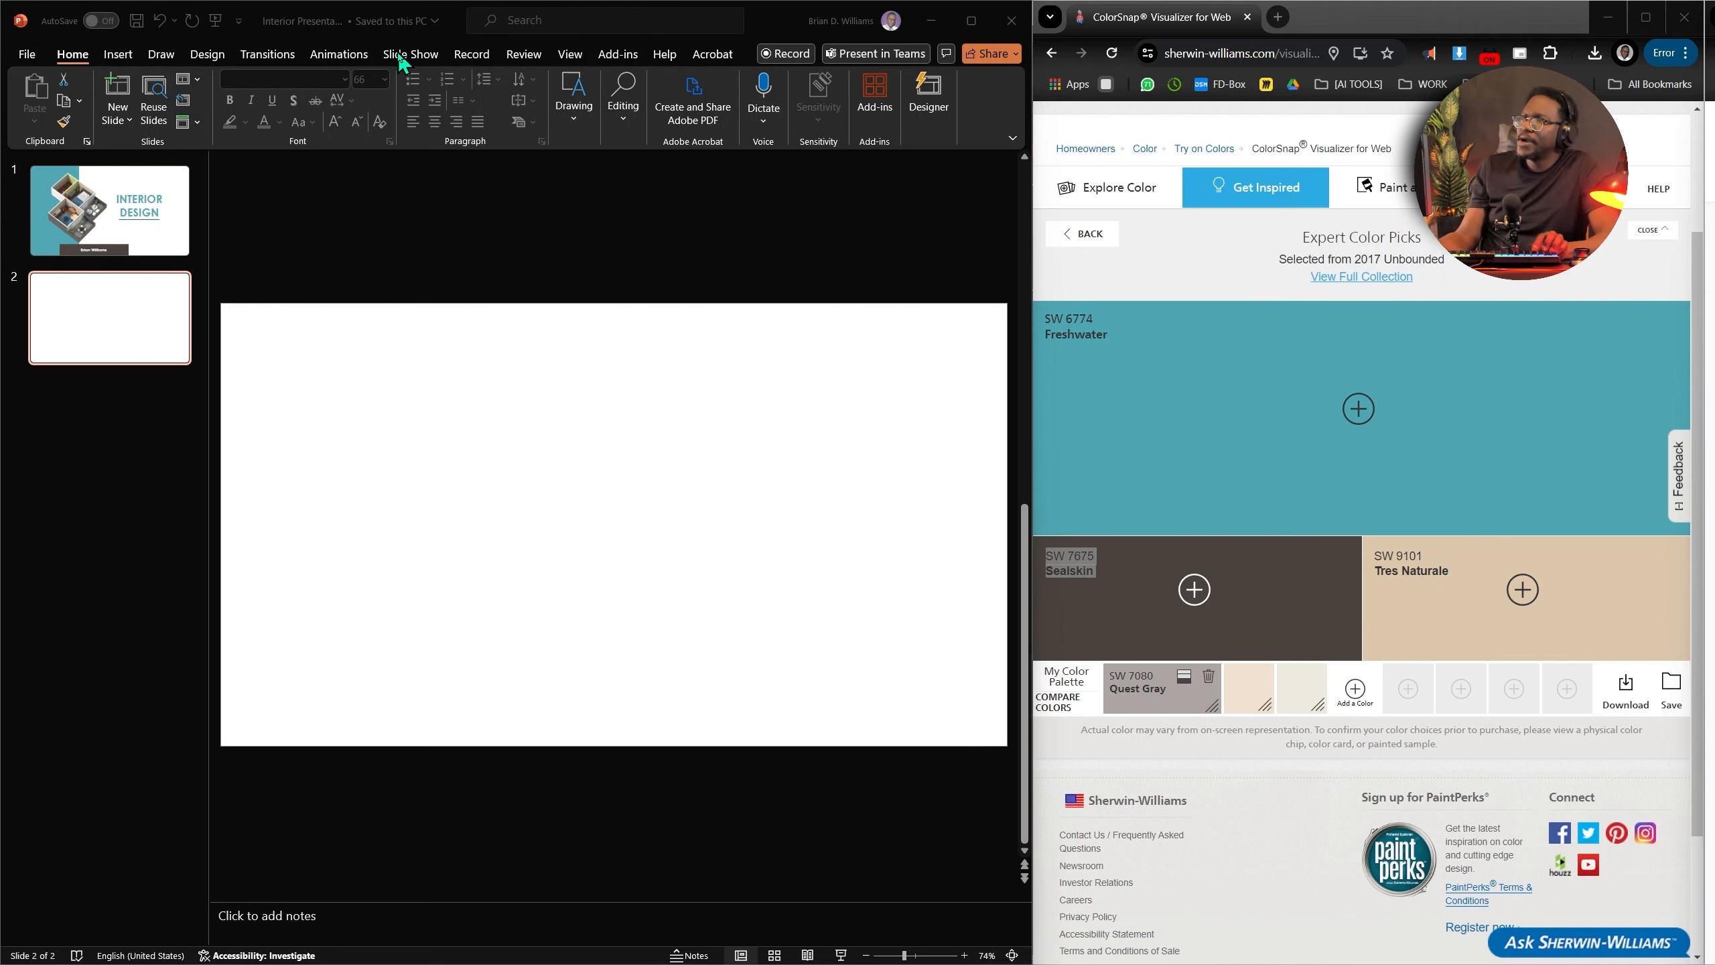
pyautogui.click(276, 56)
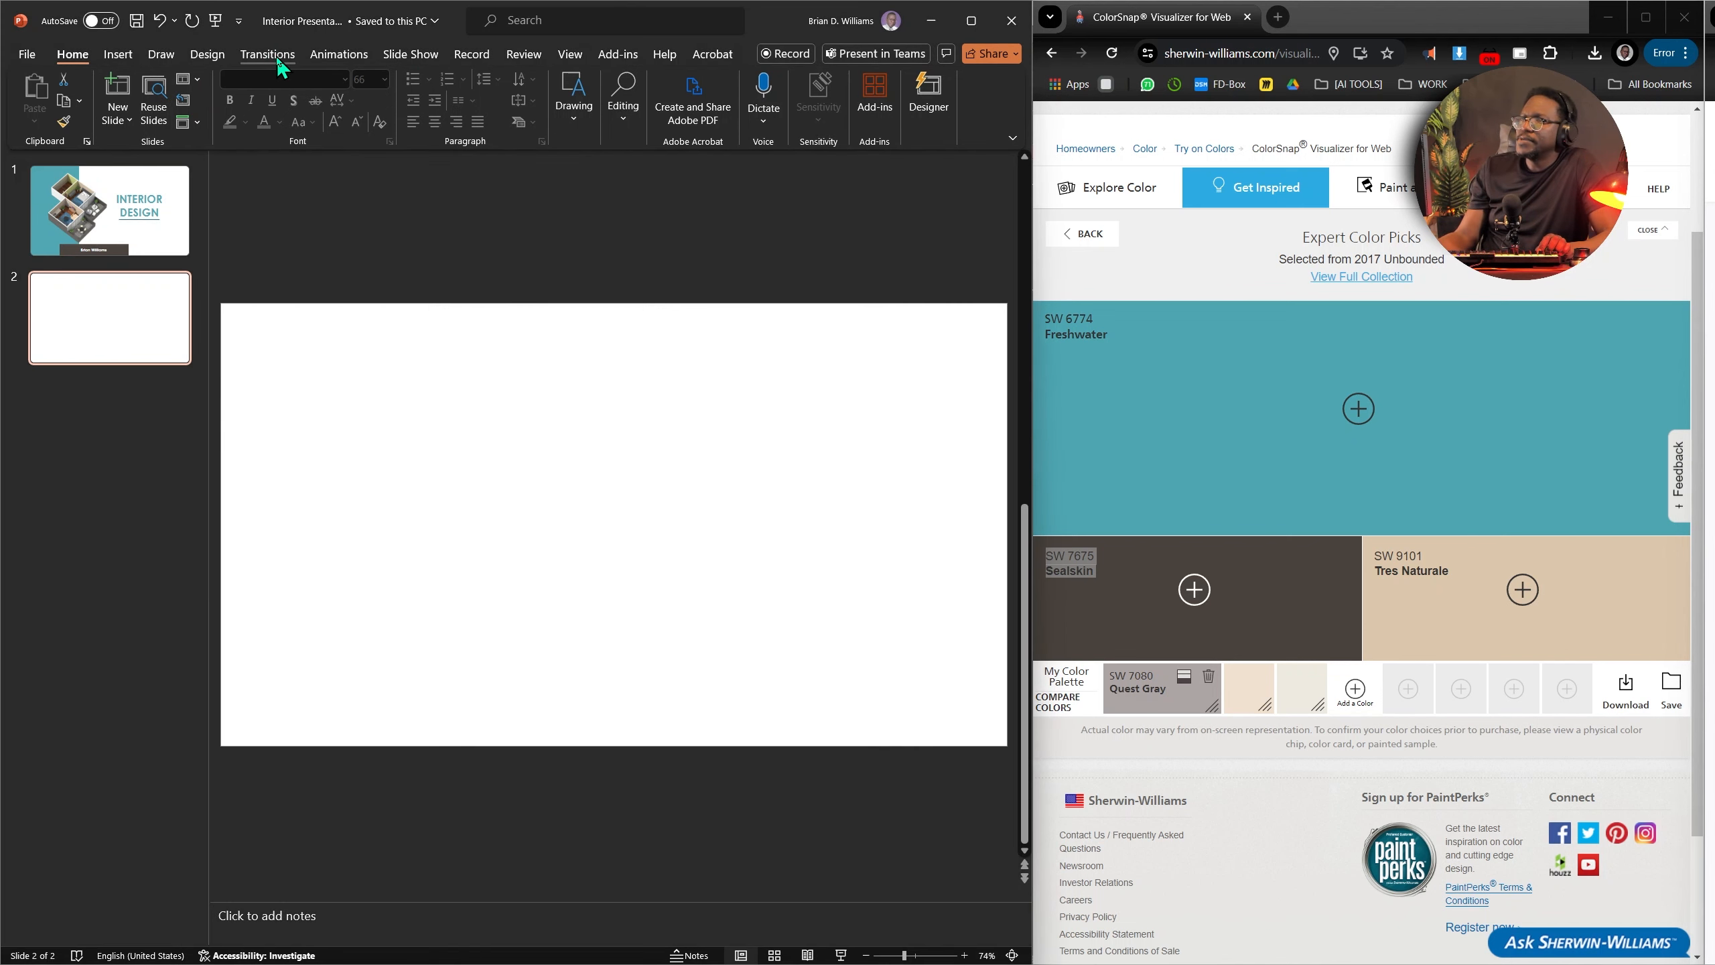
pyautogui.click(277, 68)
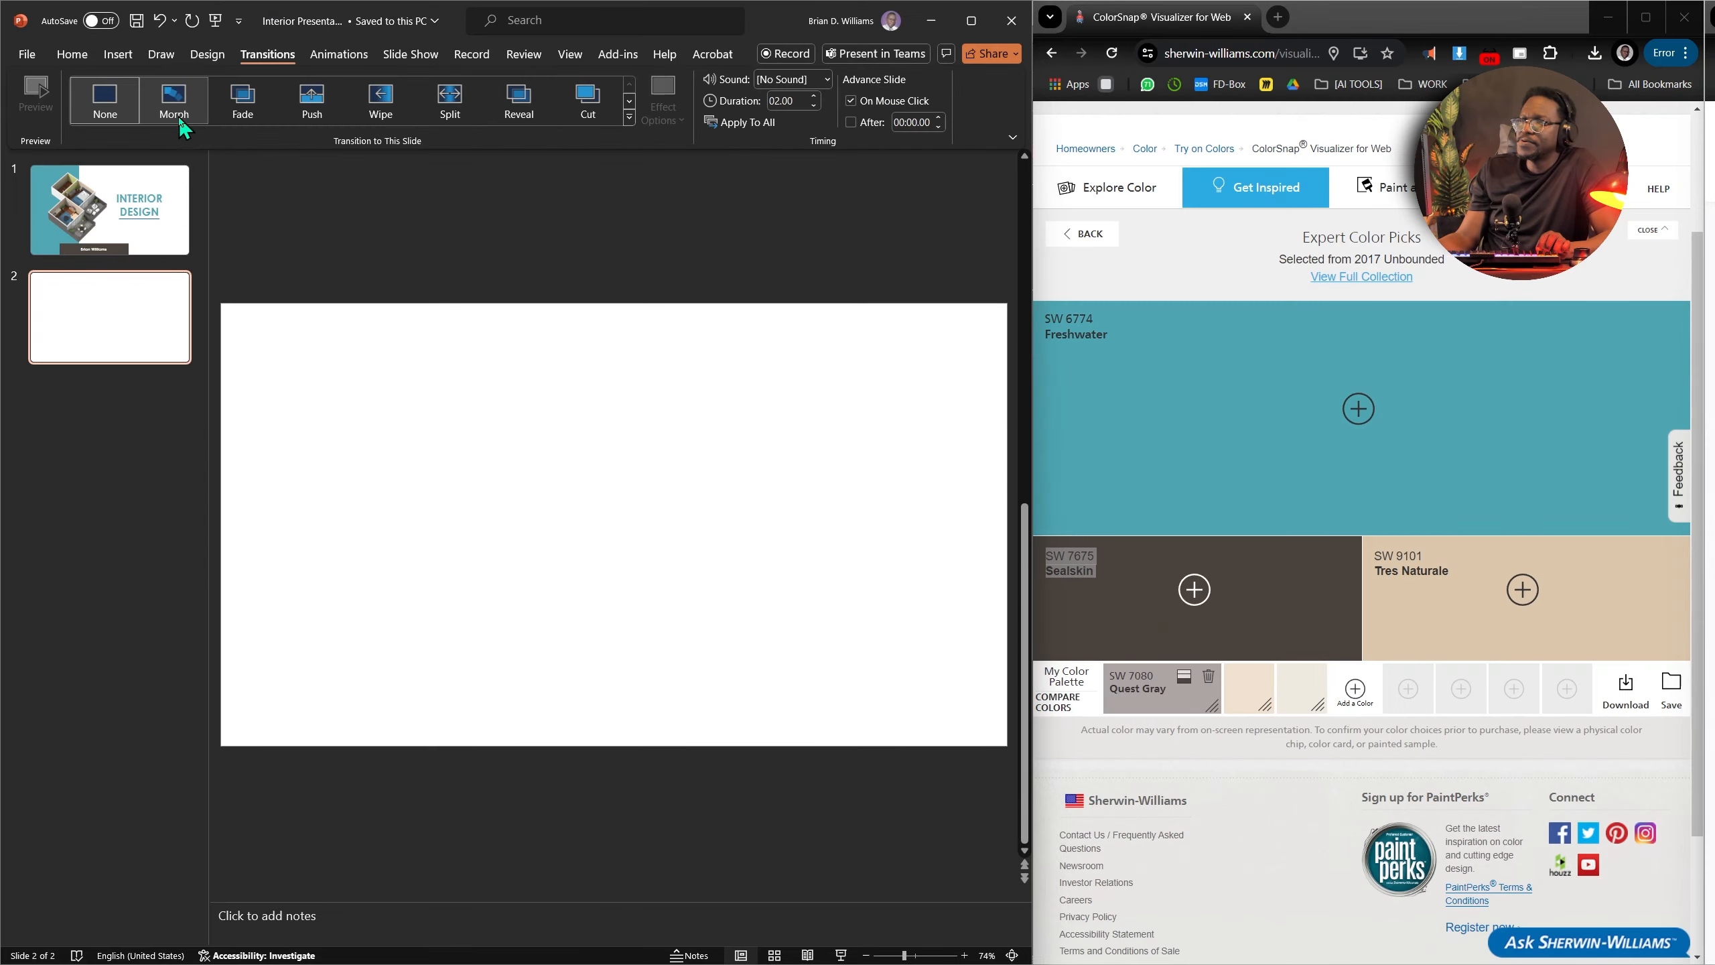
# Copy the INTERIOR DESIGN slide and paste the duplicate between it and the blank slide.
pyautogui.click(149, 240)
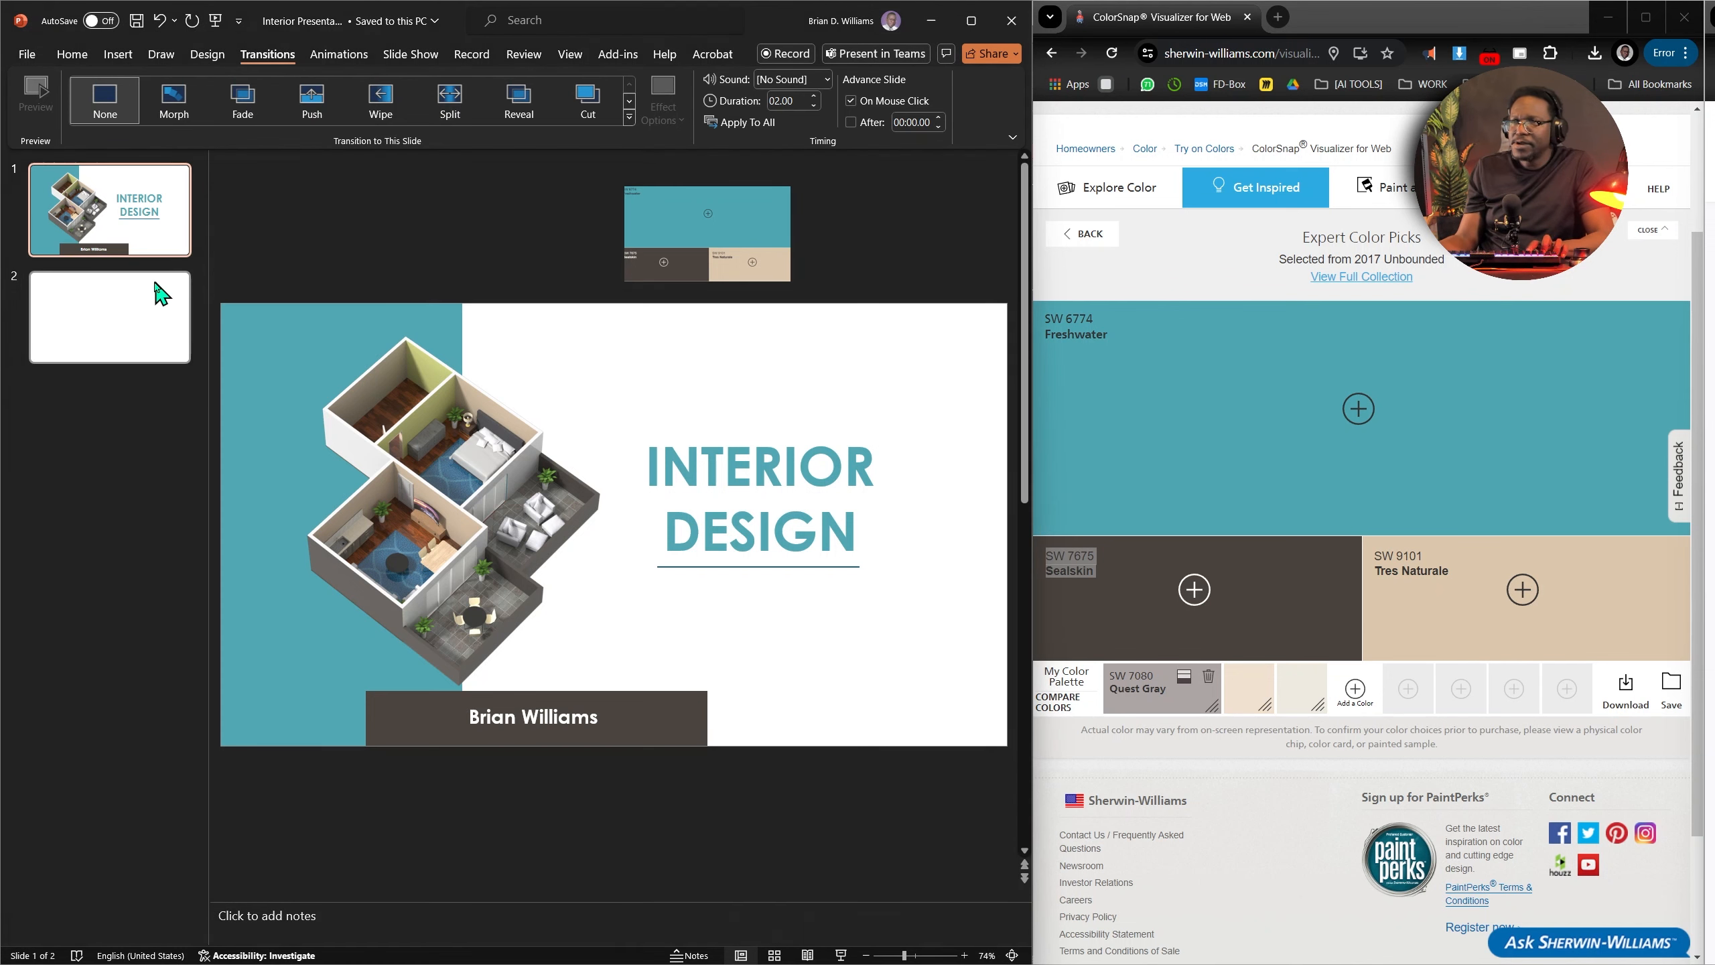
pyautogui.click(157, 268)
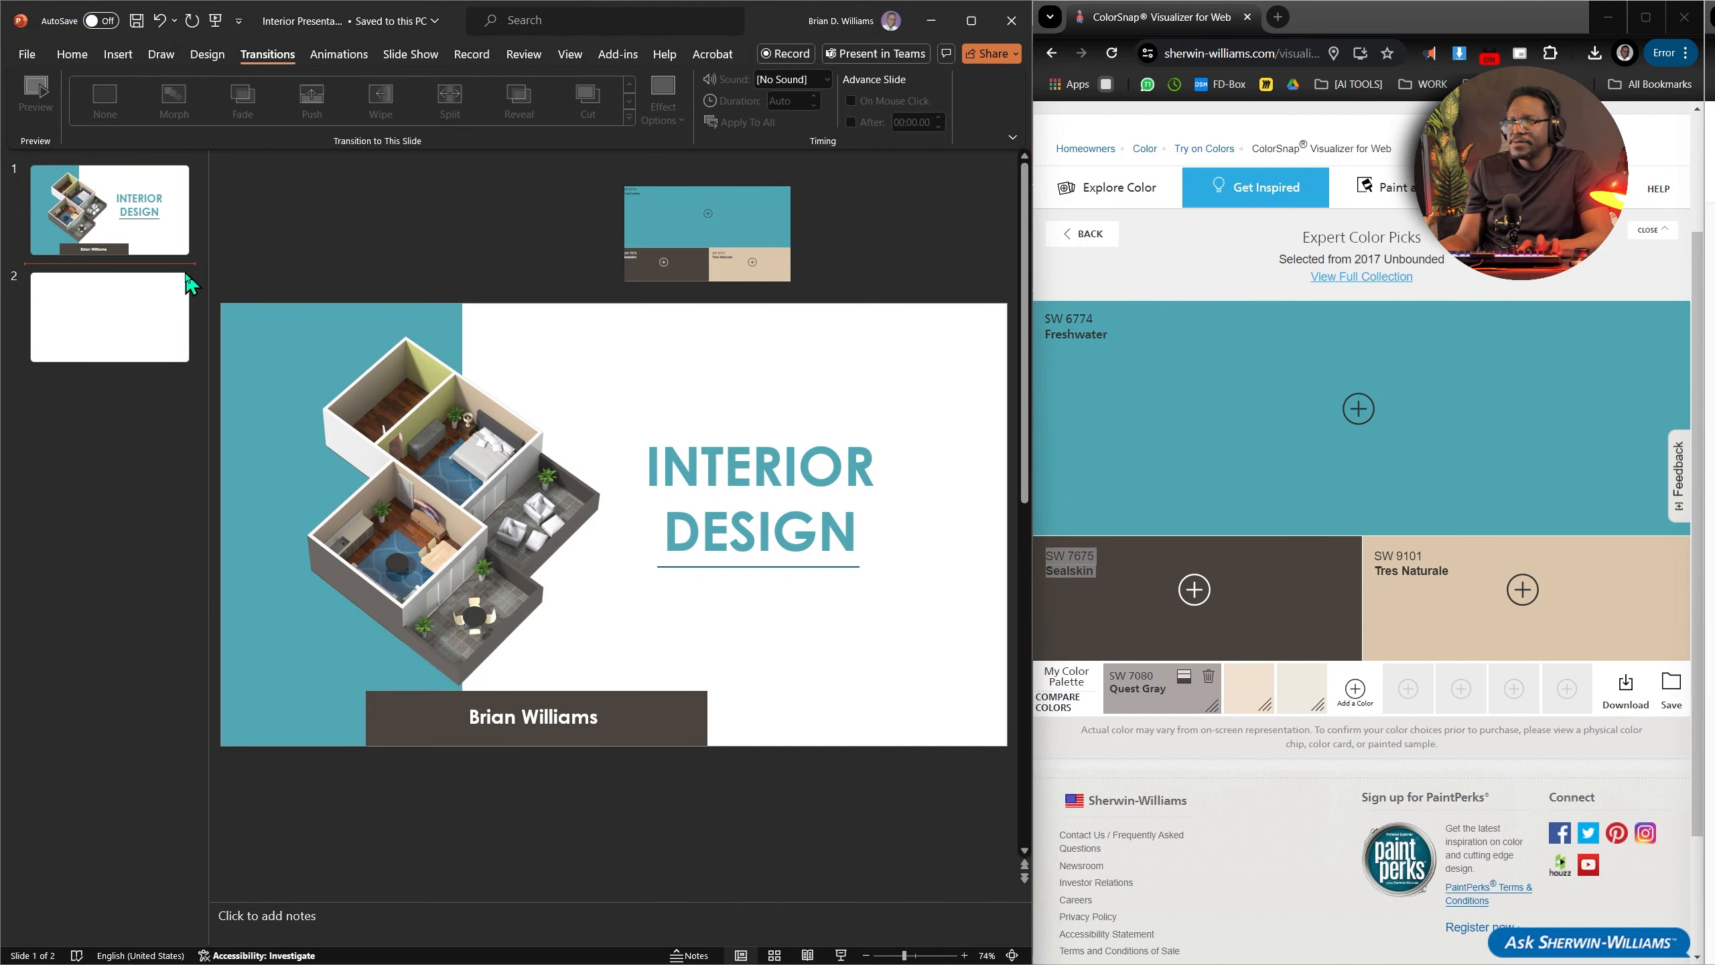
pyautogui.click(160, 235)
pyautogui.click(158, 268)
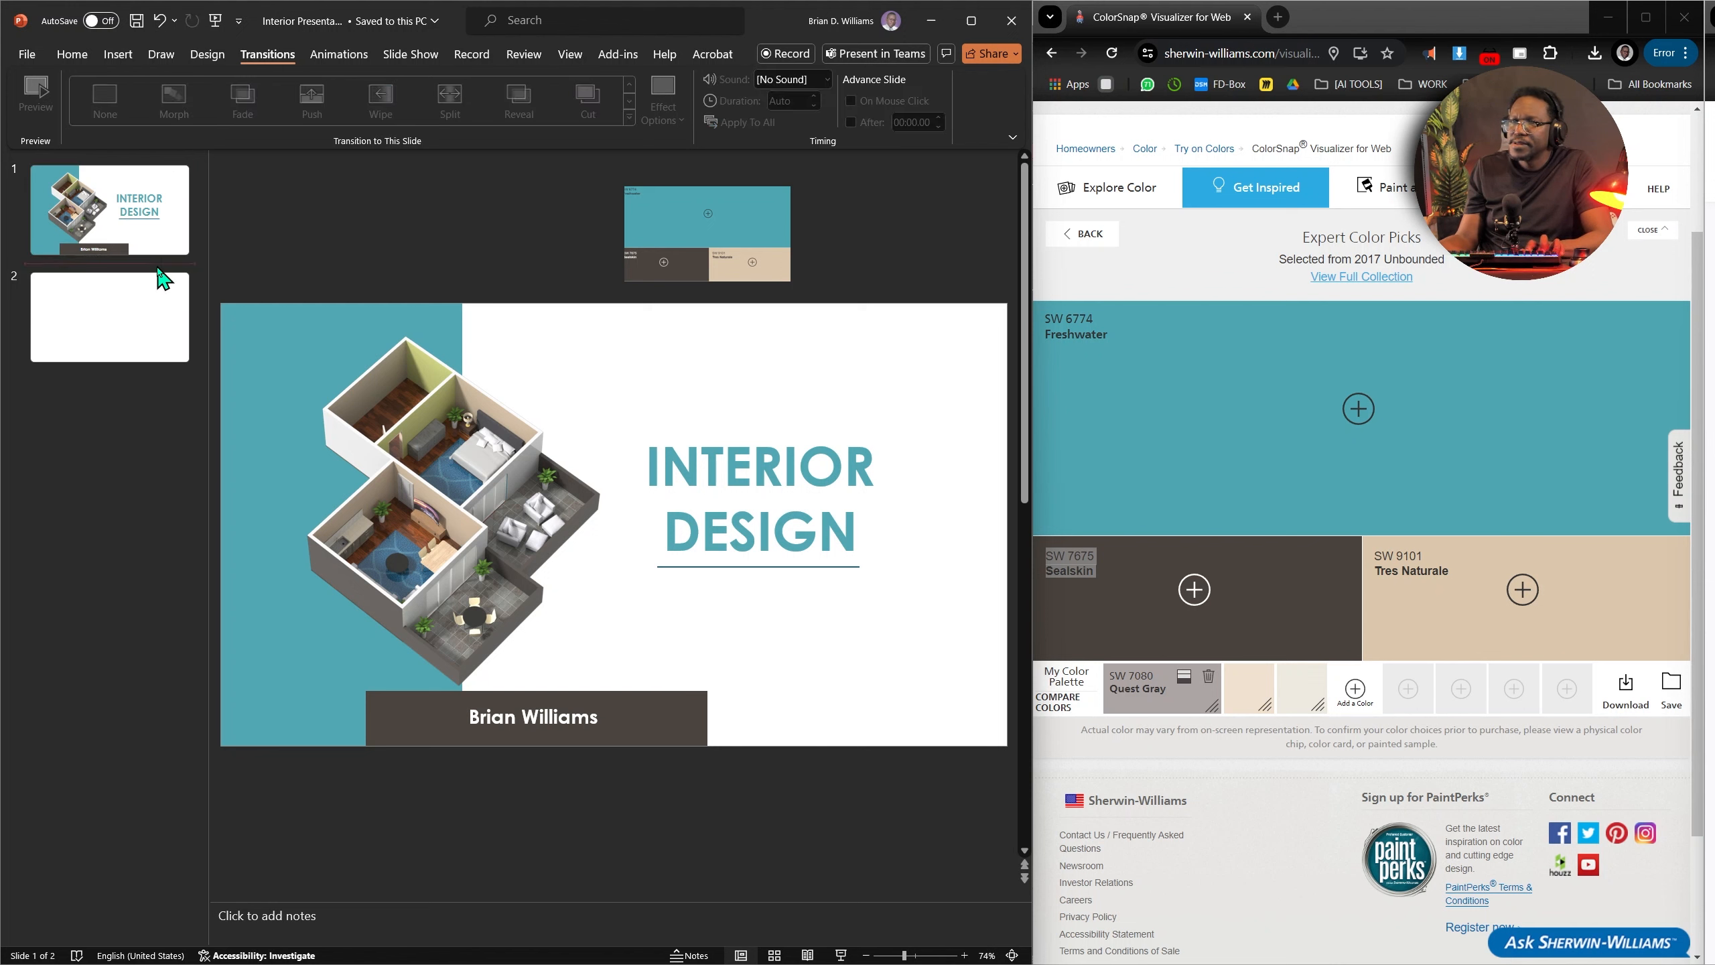
pyautogui.hotkey('ctrl', 'v')
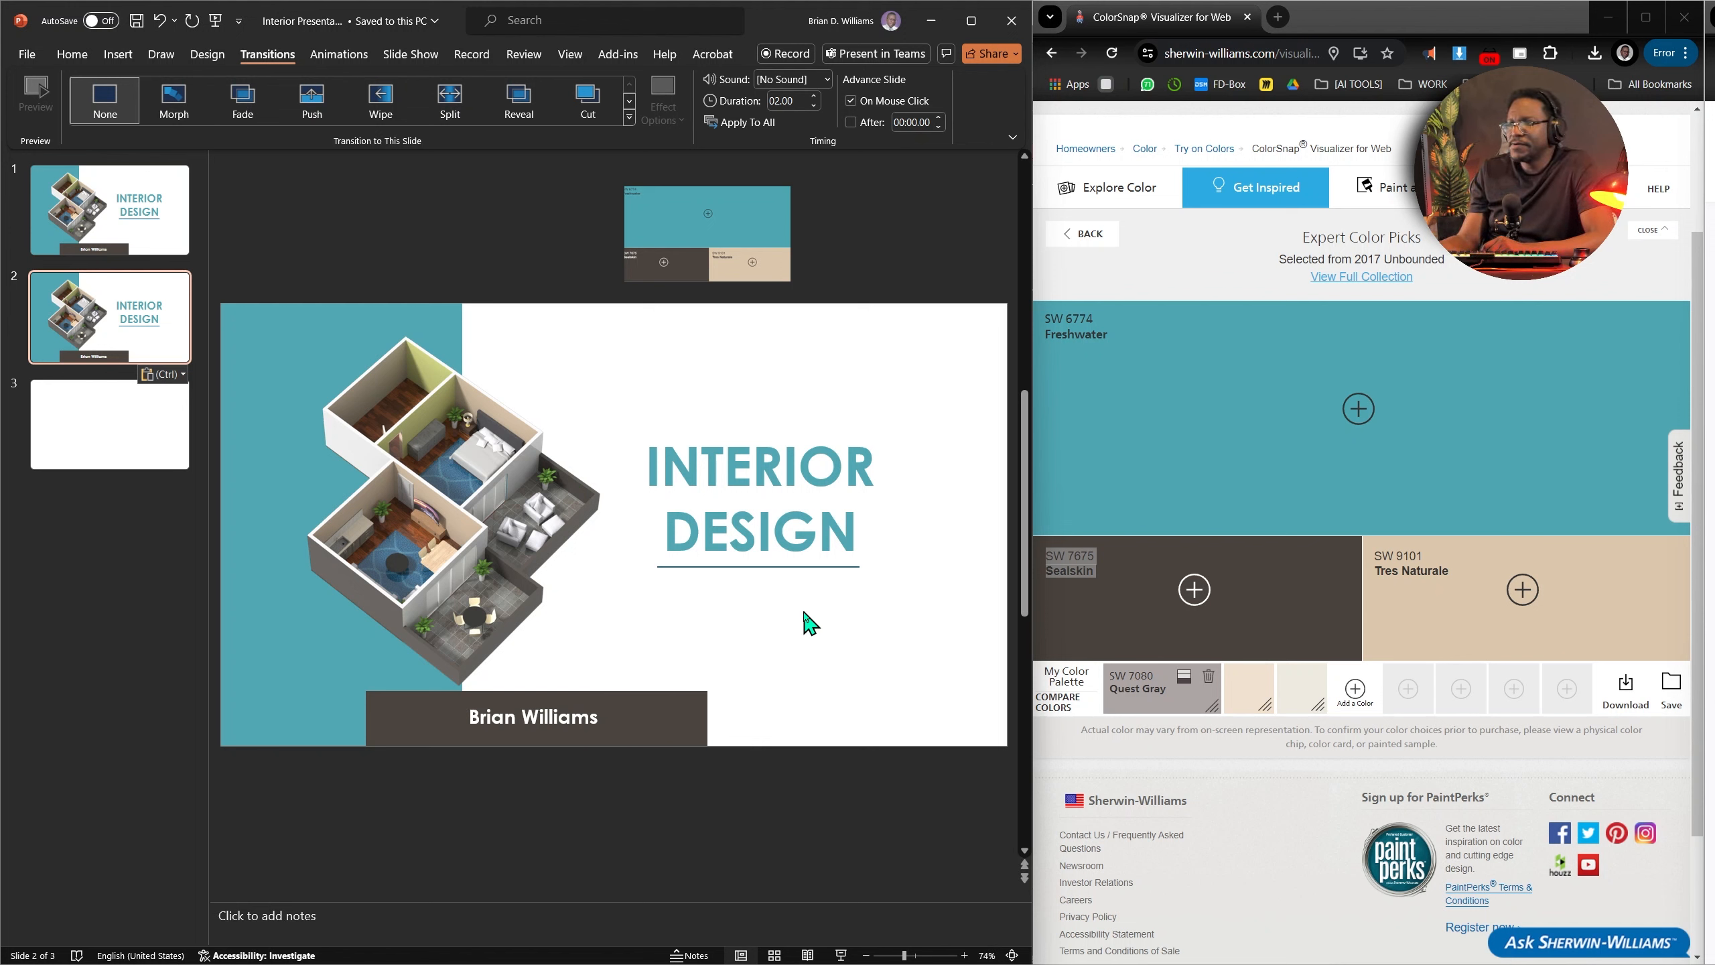
# On the duplicate slide, move the title to the upper-right corner and replace its text with Floor Plan.
pyautogui.click(786, 530)
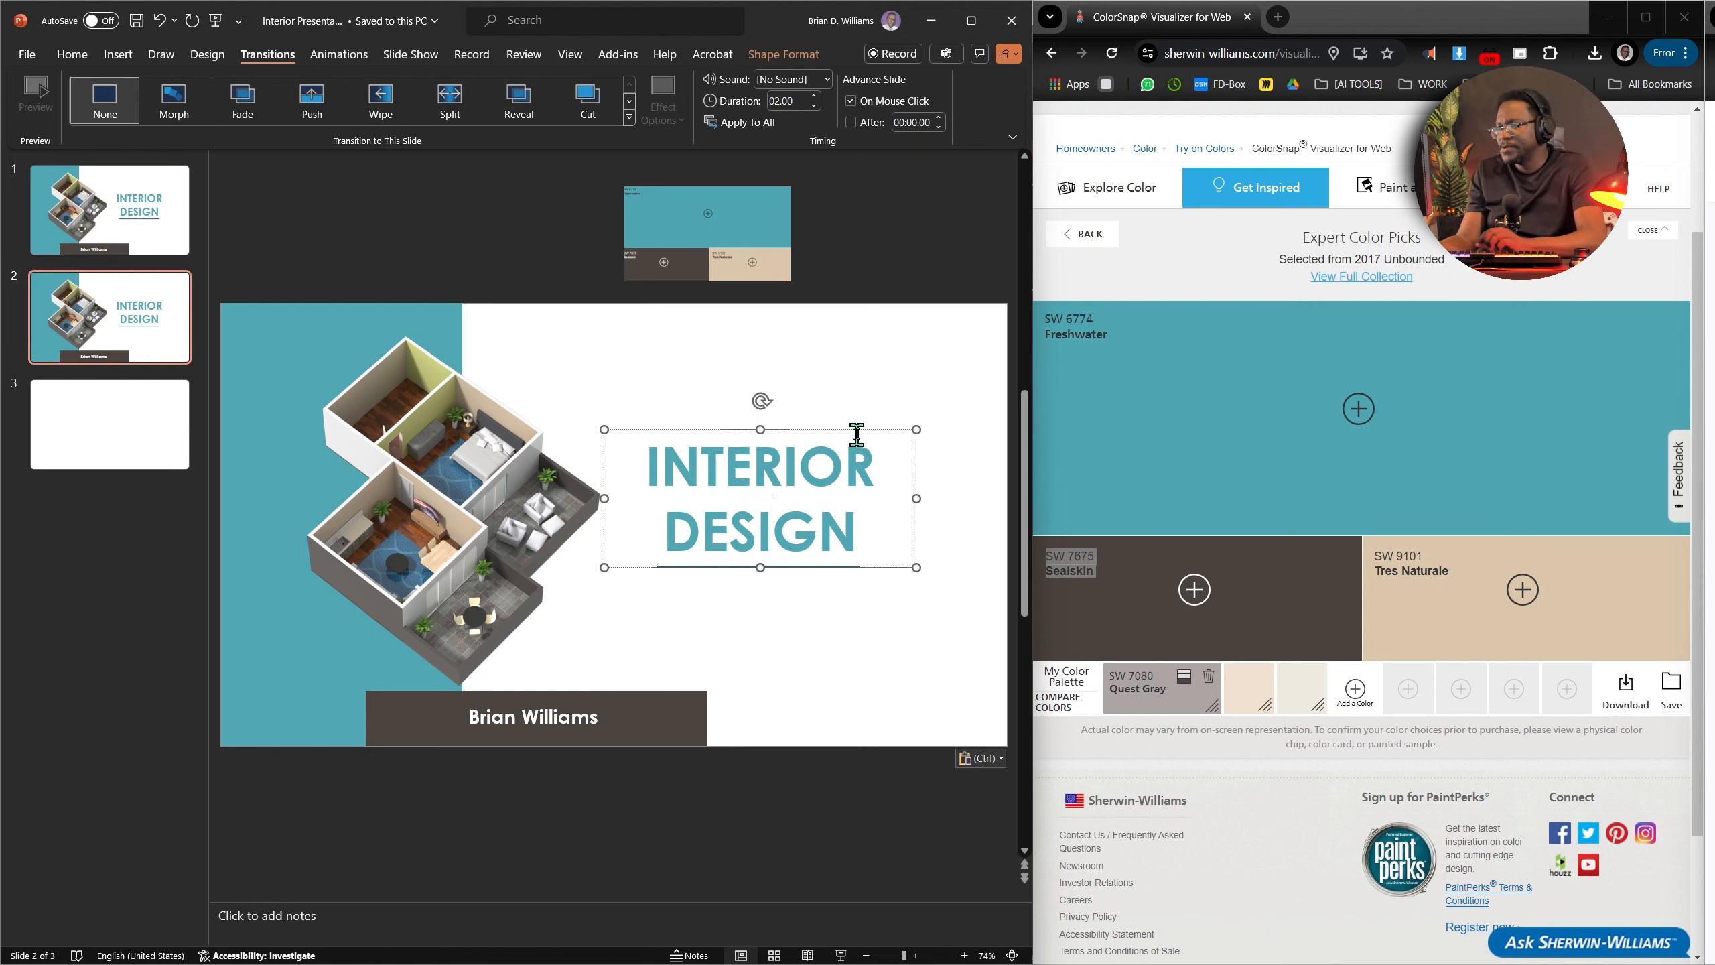
pyautogui.moveTo(859, 429); pyautogui.dragTo(949, 317)
pyautogui.tripleClick(915, 369)
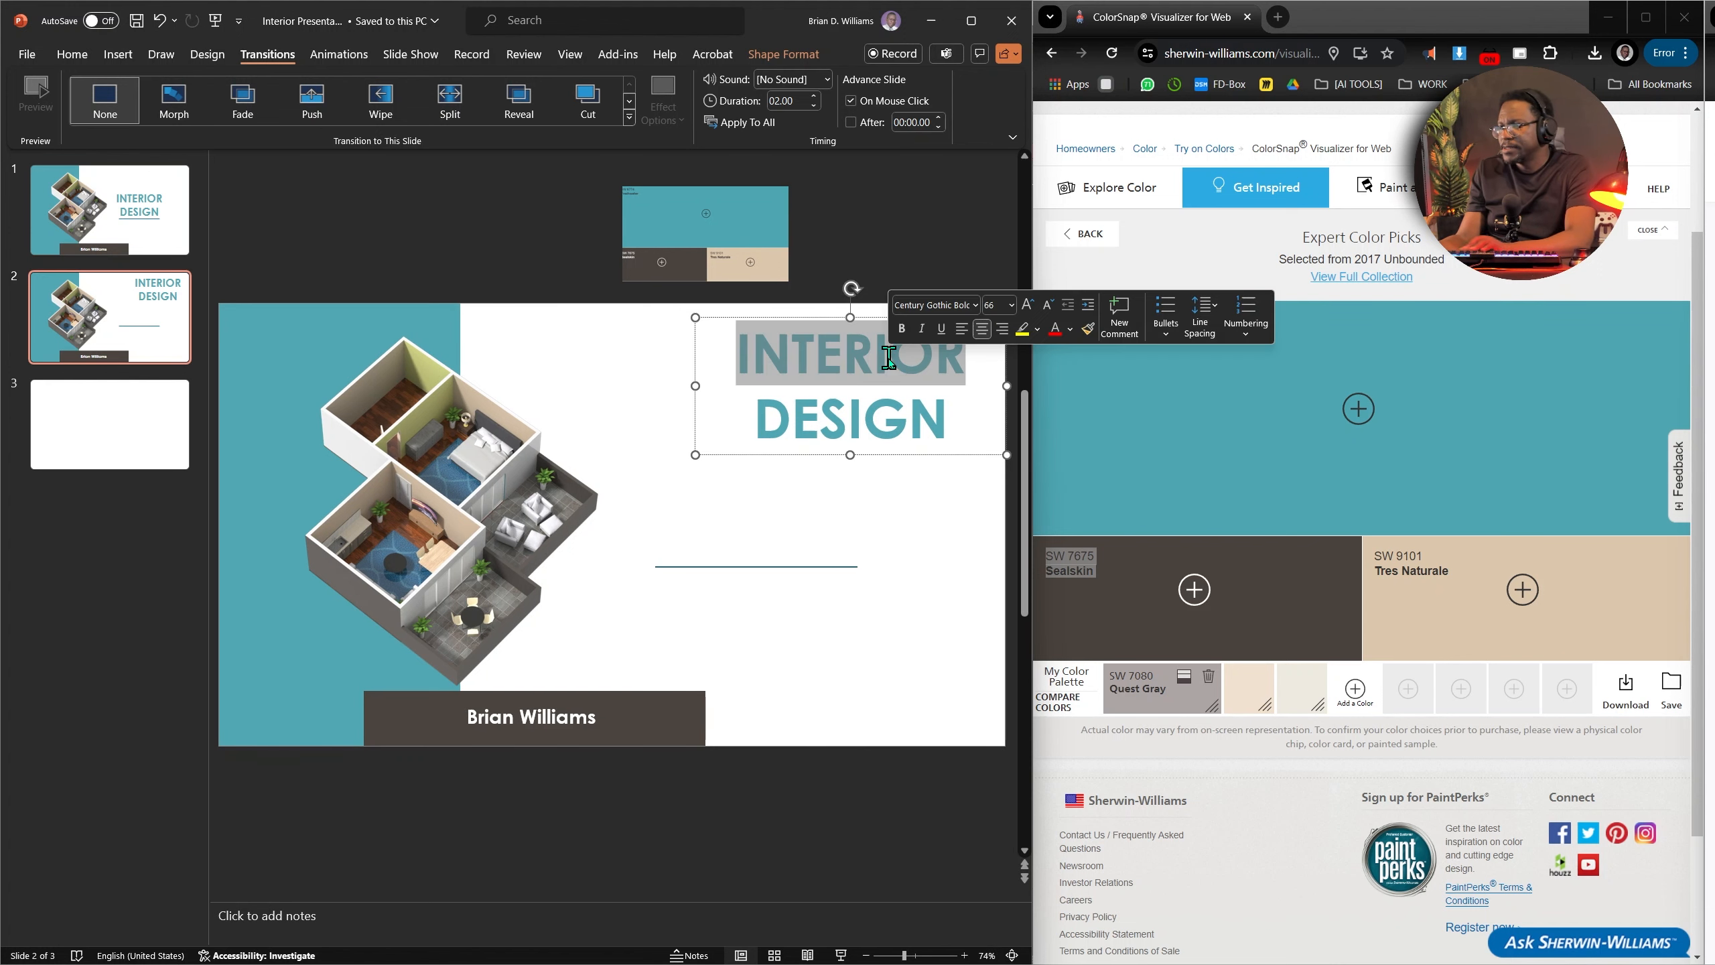
pyautogui.write('Floor Pl')
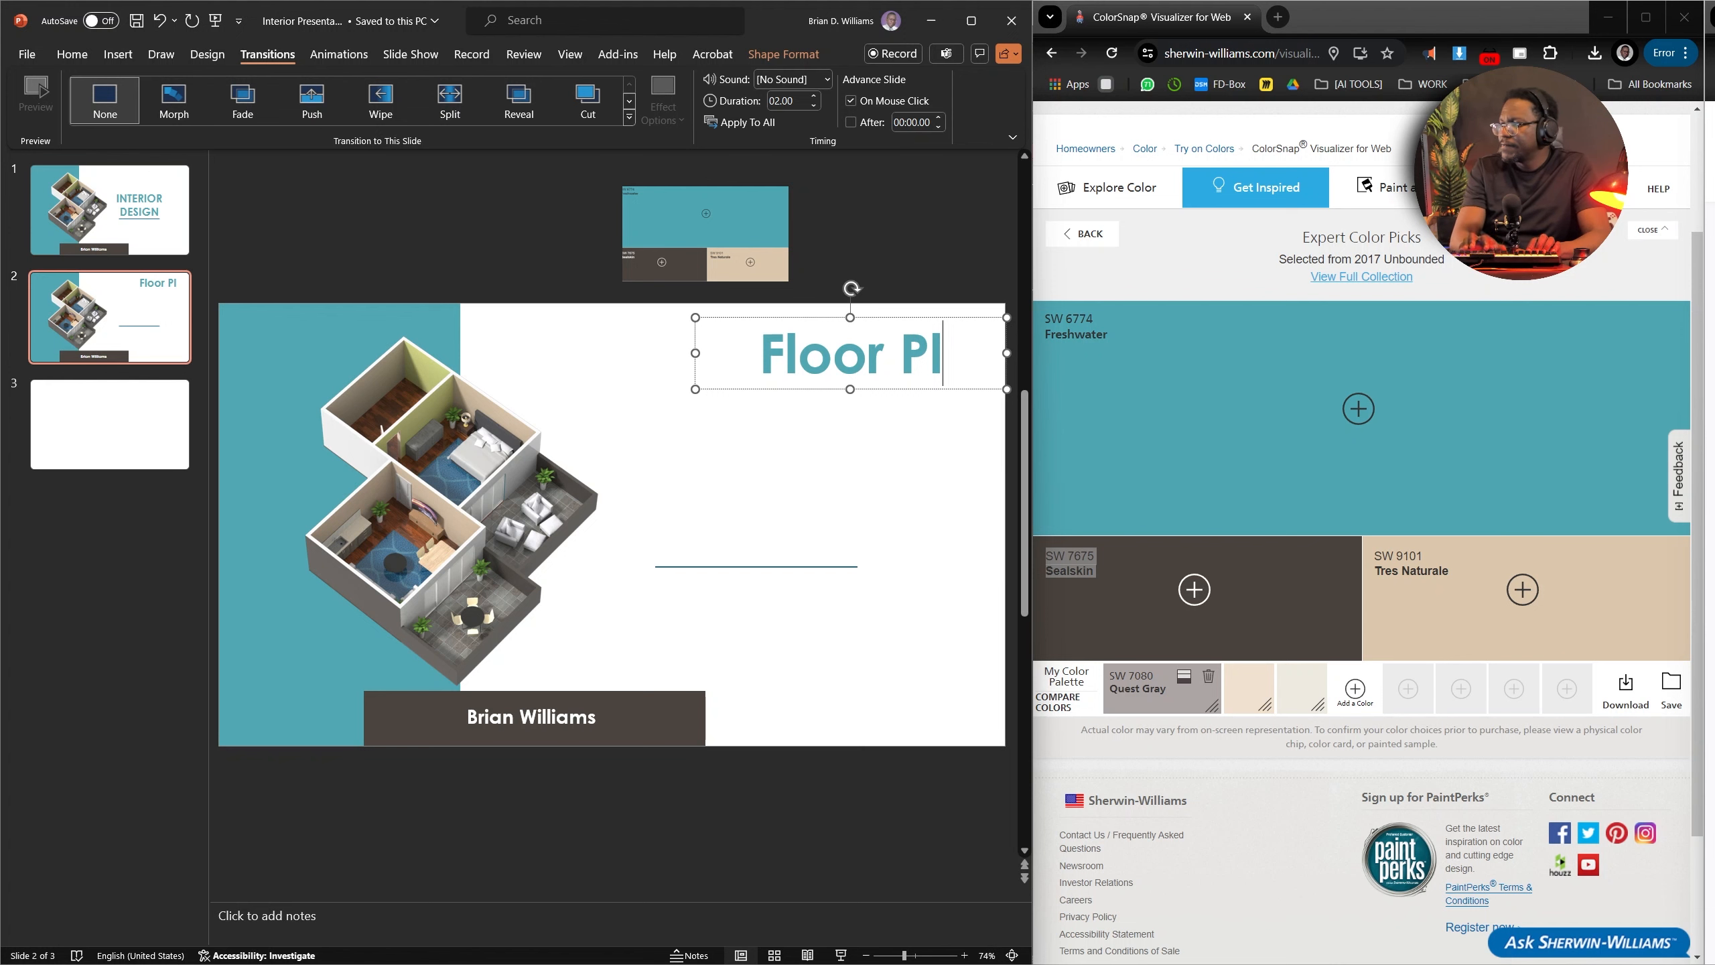
pyautogui.write('an')
pyautogui.click(891, 429)
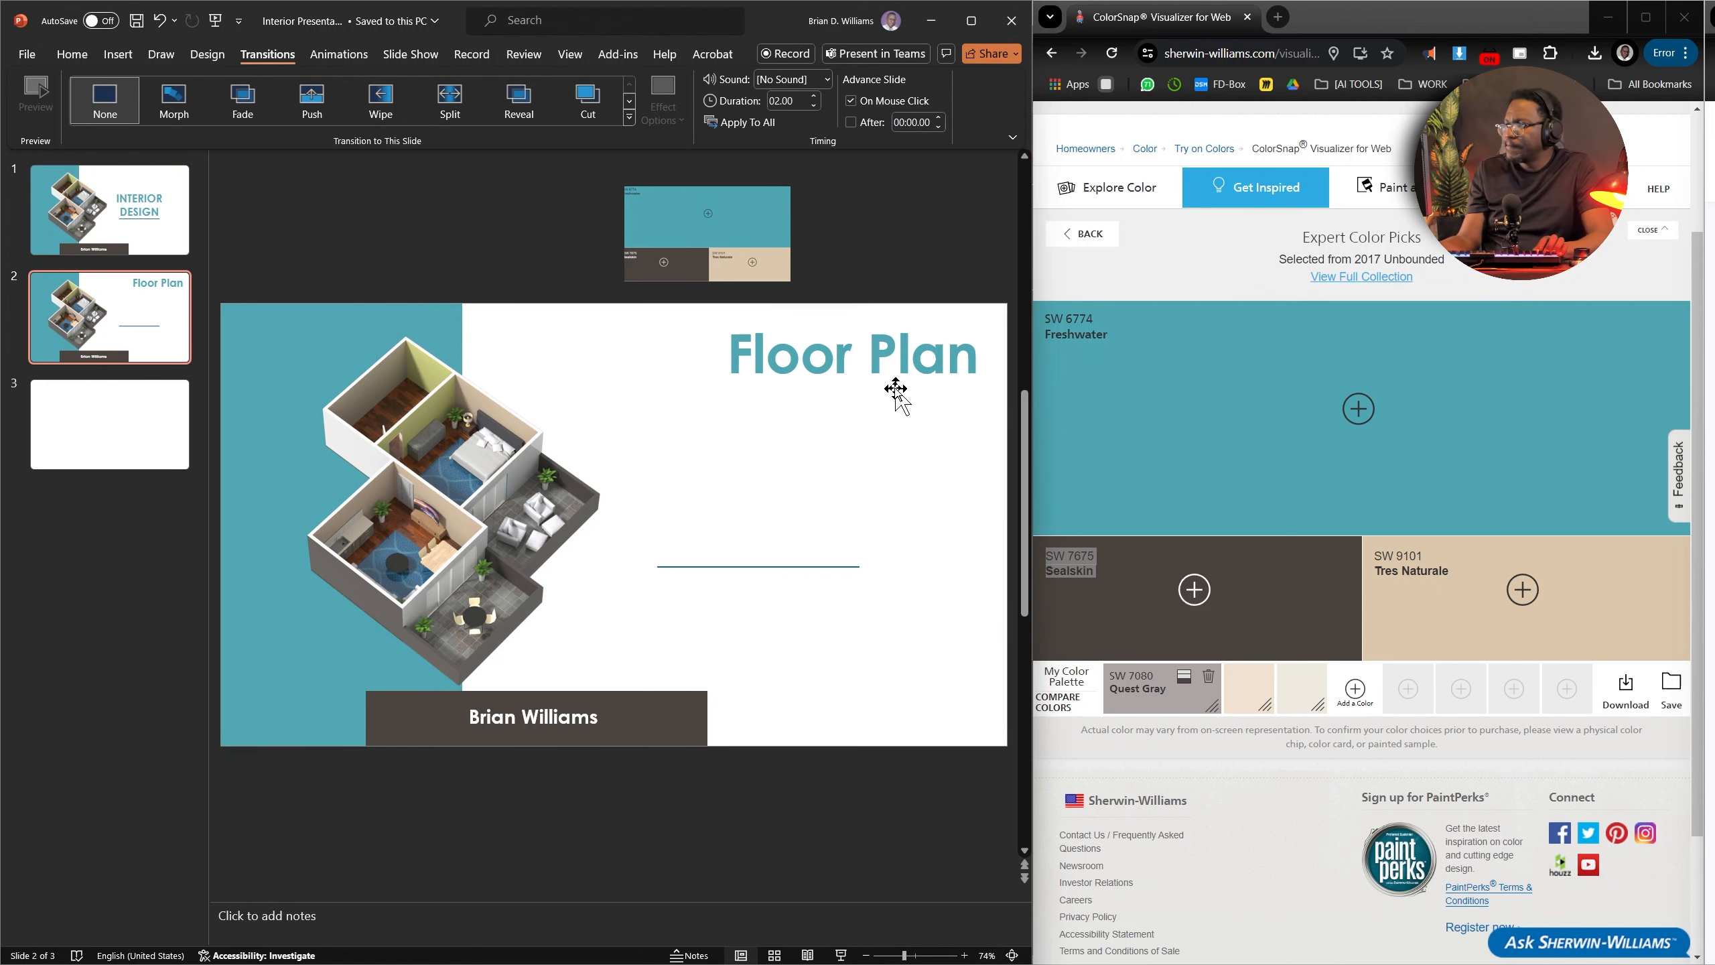
pyautogui.click(895, 388)
pyautogui.moveTo(919, 402); pyautogui.dragTo(911, 377)
# Move the horizontal line up to sit directly beneath the Floor Plan title.
pyautogui.click(697, 589)
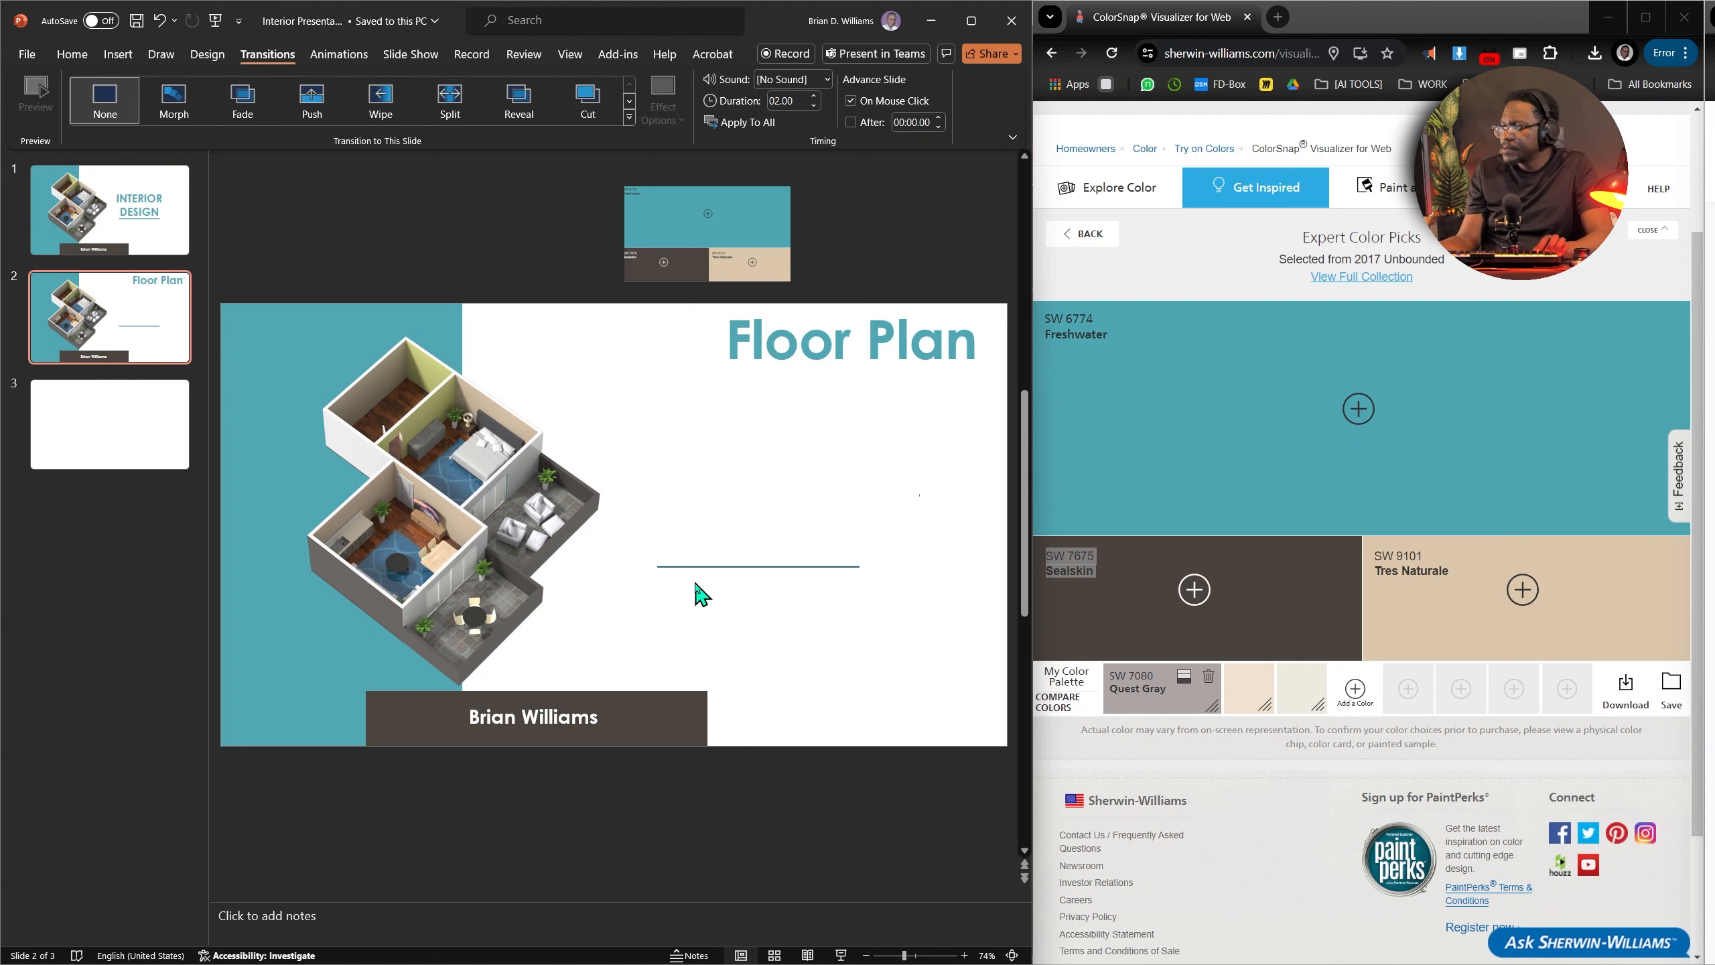
pyautogui.click(709, 567)
pyautogui.moveTo(709, 568); pyautogui.dragTo(860, 370)
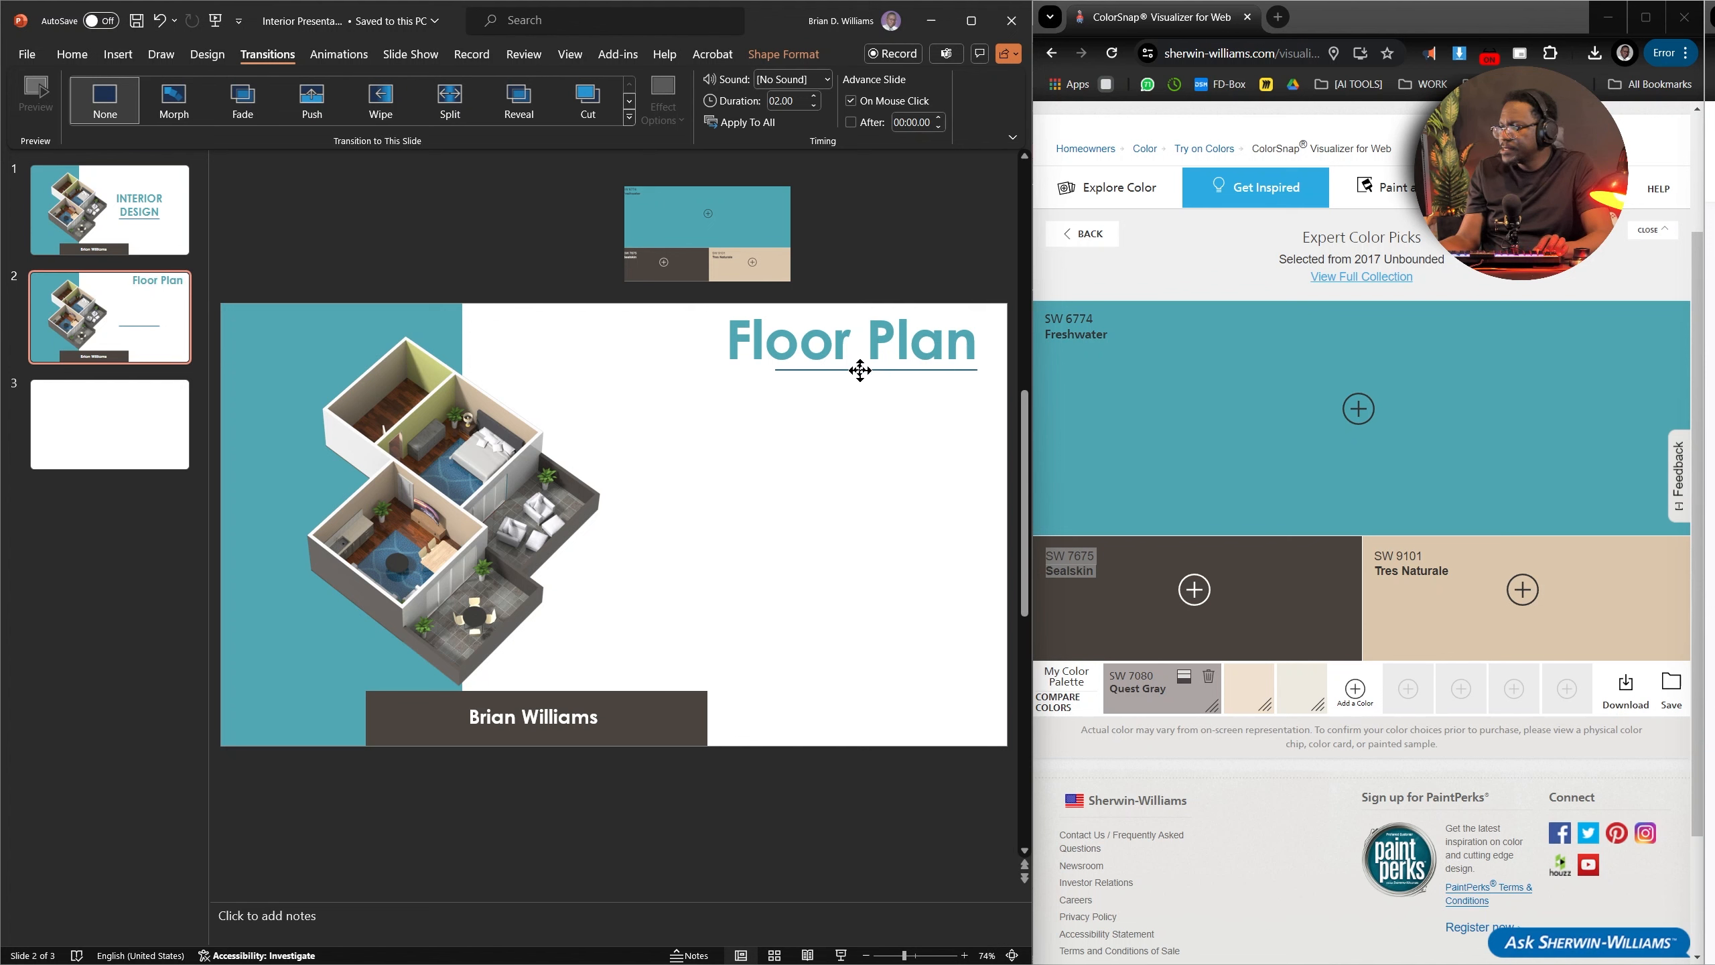
pyautogui.click(823, 555)
# Shrink the 3D floor plan image slightly and move it up over the teal panel.
pyautogui.click(463, 647)
pyautogui.moveTo(632, 331); pyautogui.dragTo(536, 399)
pyautogui.moveTo(470, 545); pyautogui.dragTo(457, 476)
pyautogui.moveTo(495, 557); pyautogui.dragTo(514, 557)
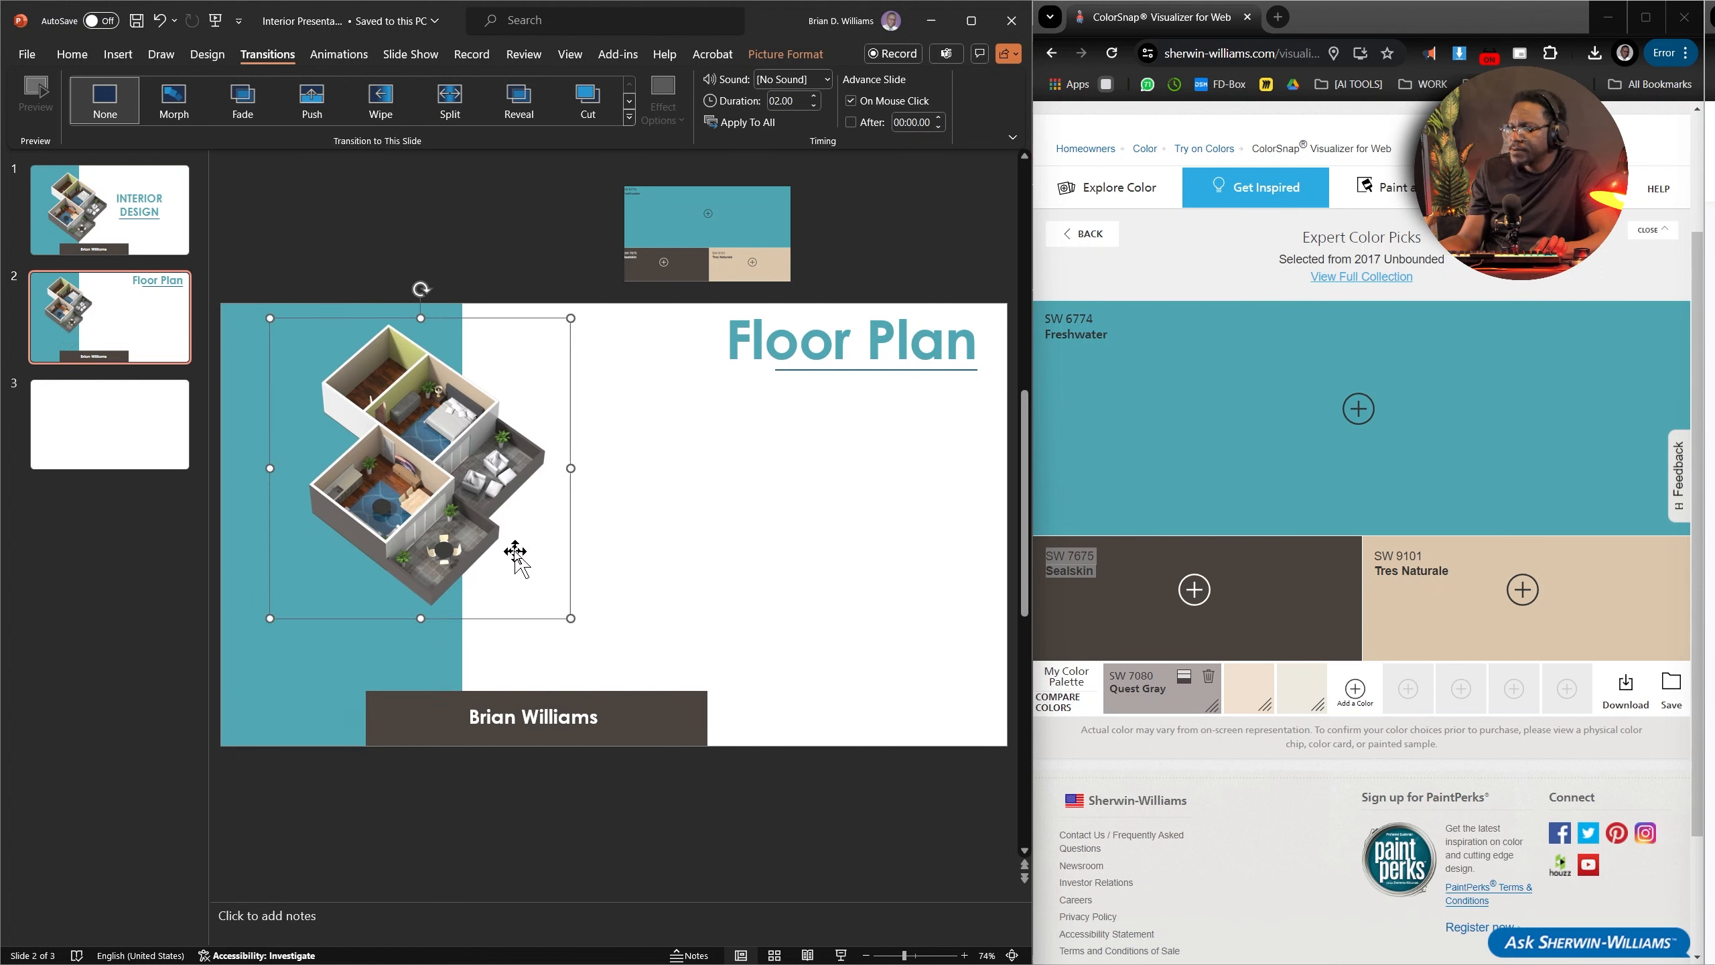
# Replace the presenter's name on the dark brown bar with three dots (...).
pyautogui.click(585, 709)
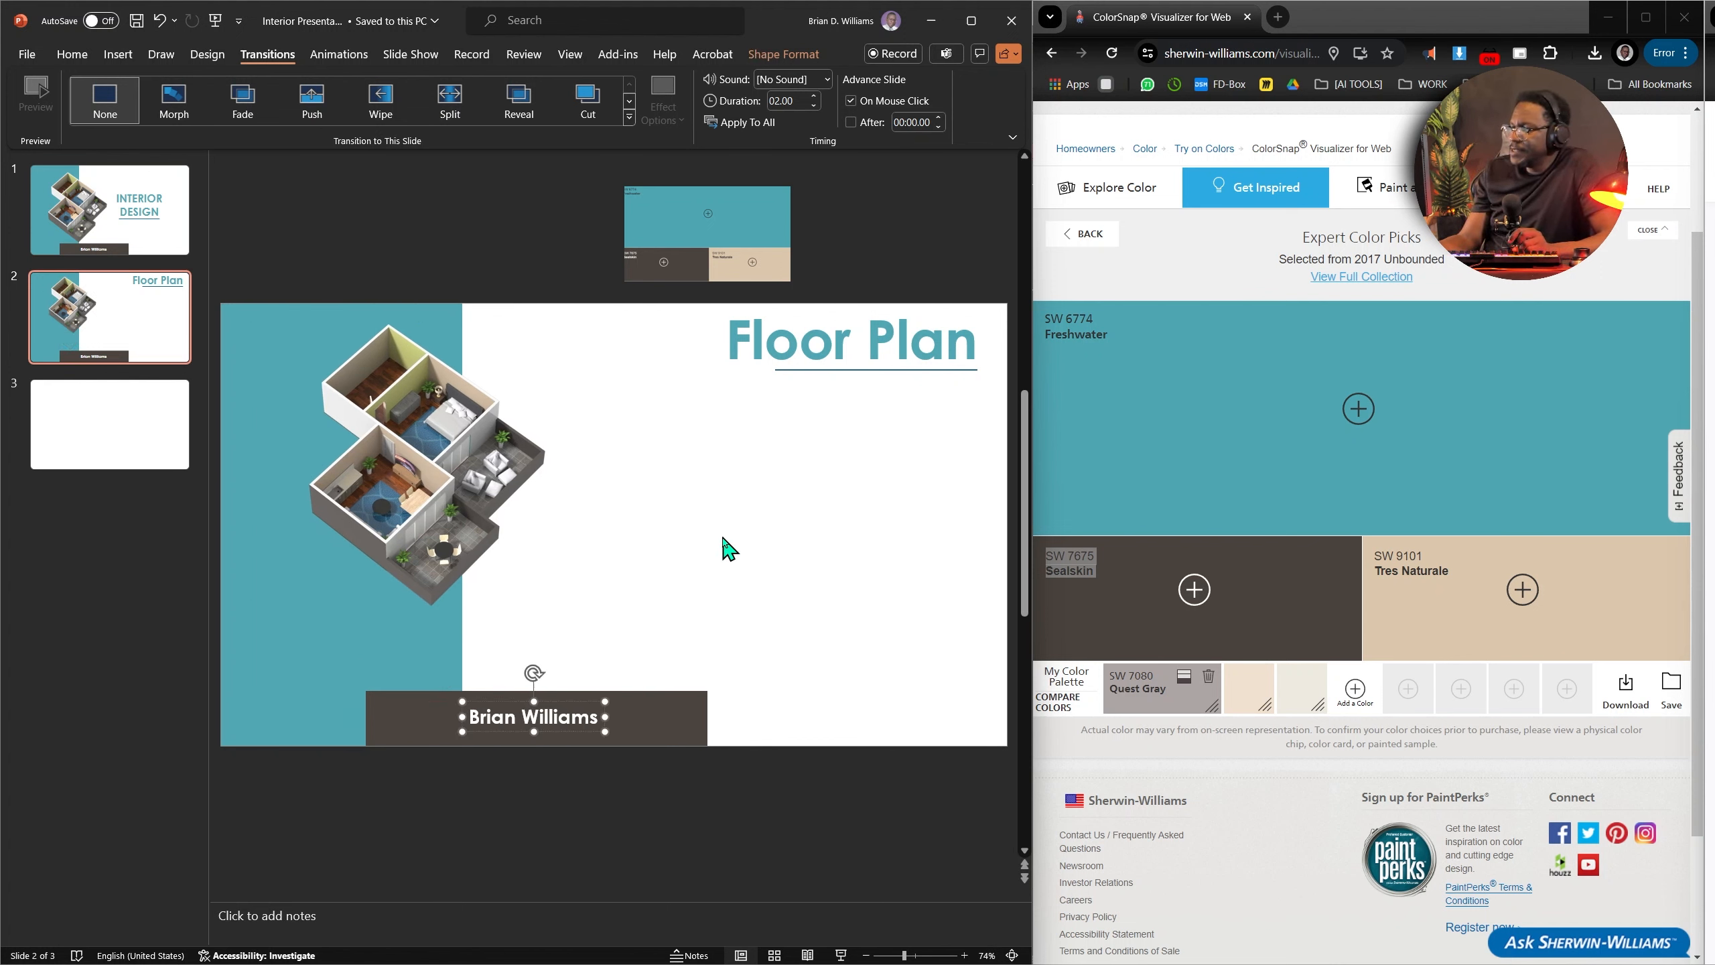
pyautogui.doubleClick(588, 718)
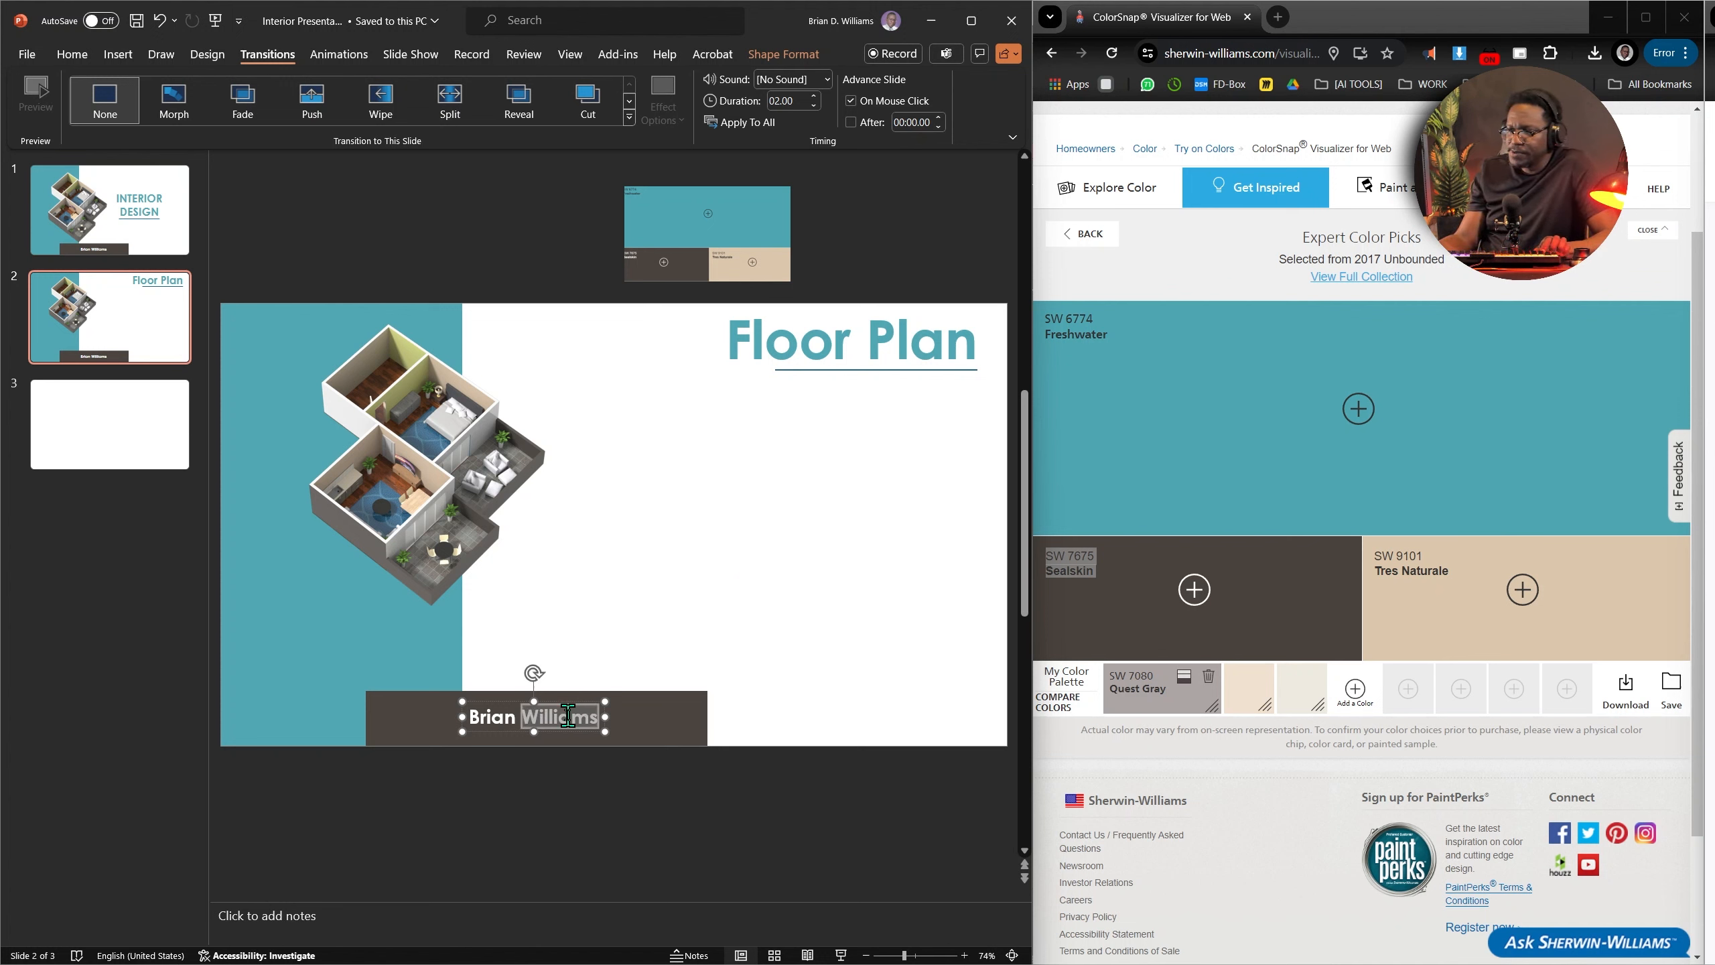
pyautogui.hotkey('ctrl', 'a')
pyautogui.write('...')
pyautogui.click(700, 785)
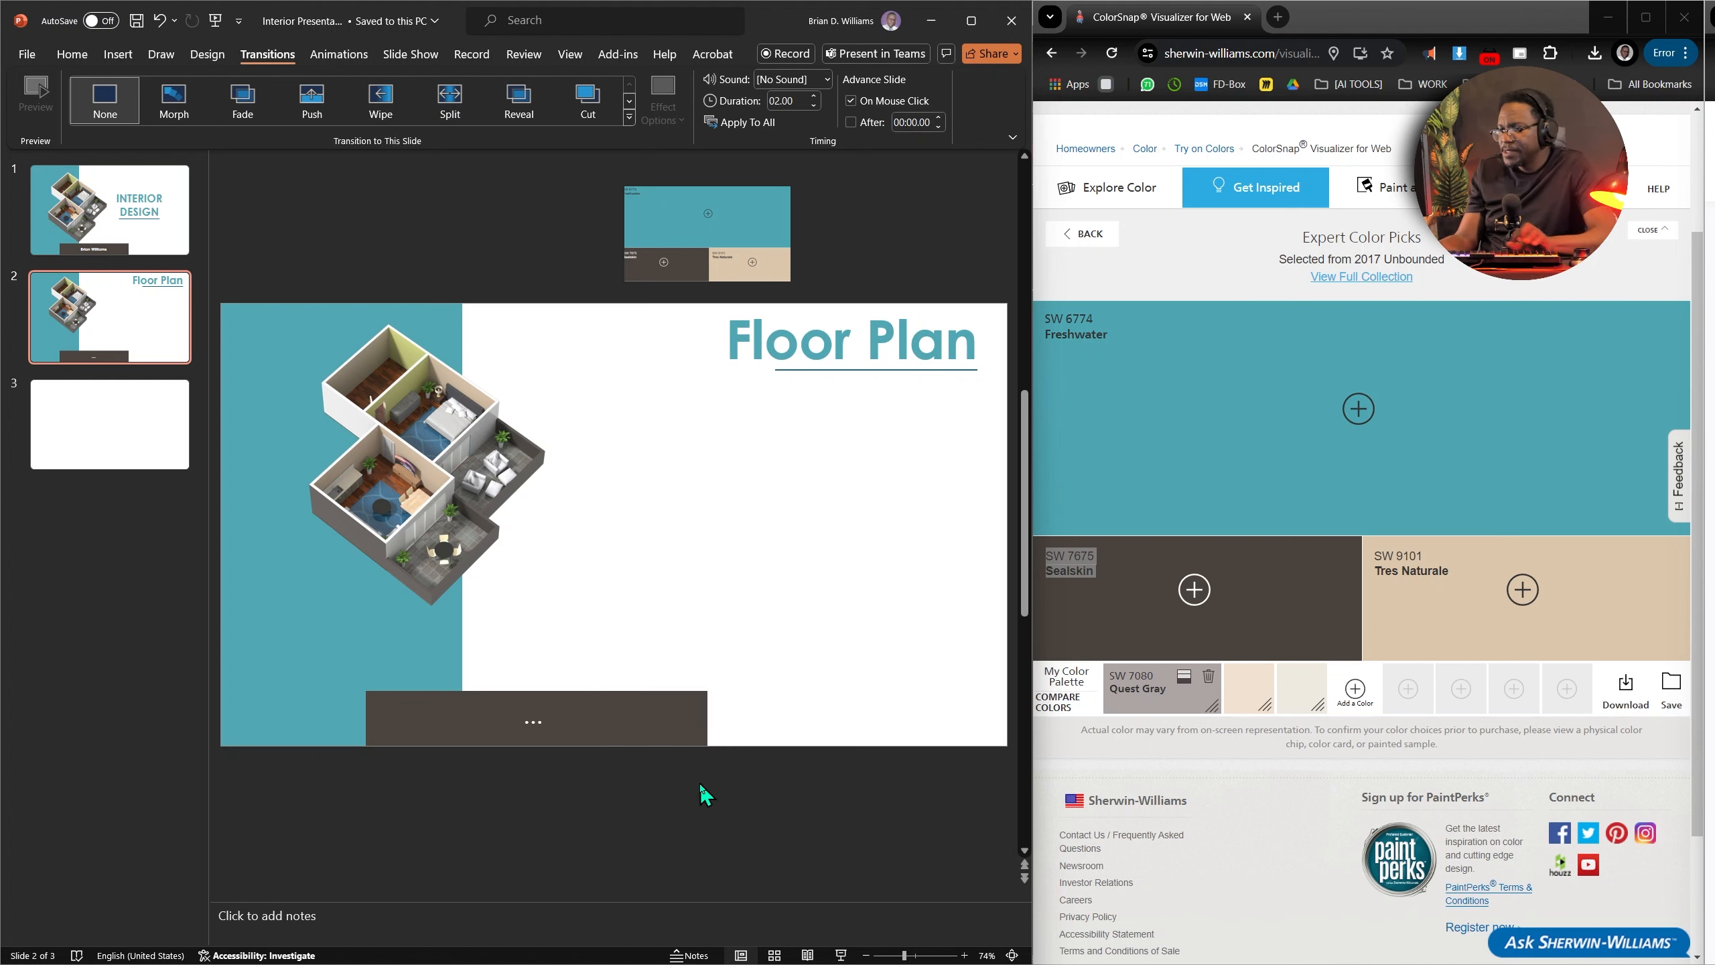
# Move the dark brown bar and its dots to the slide's lower-left corner and shift the 3D floor plan down slightly.
pyautogui.click(537, 721)
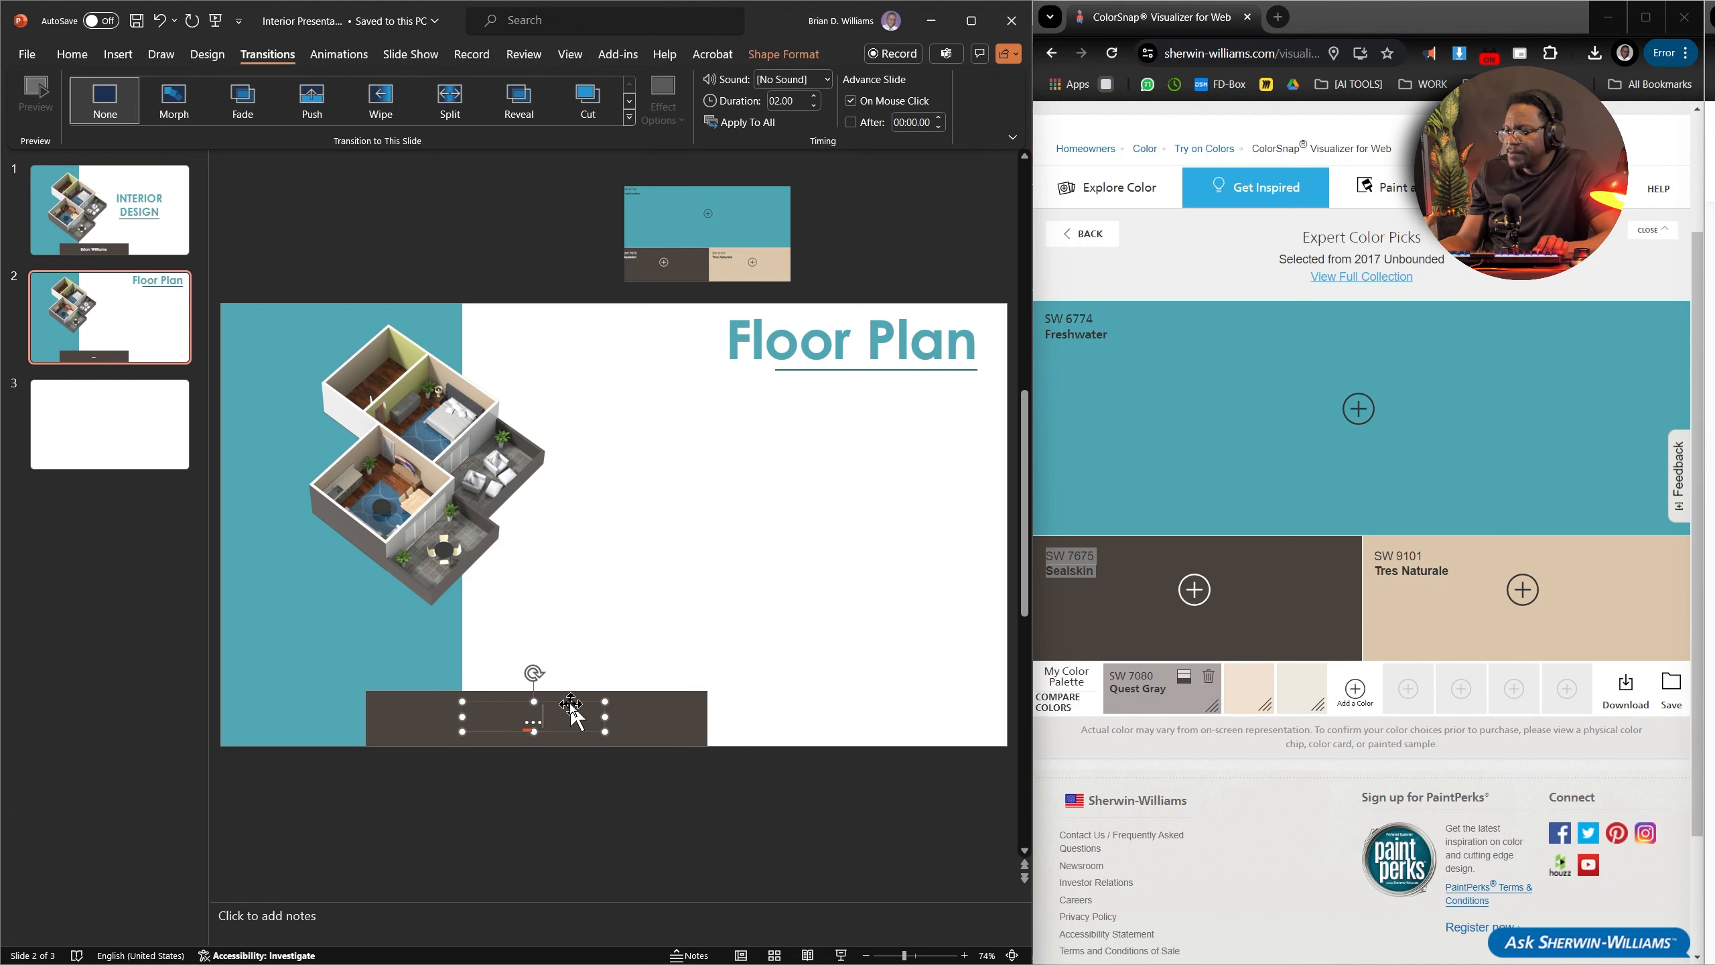
pyautogui.moveTo(648, 700); pyautogui.dragTo(531, 724)
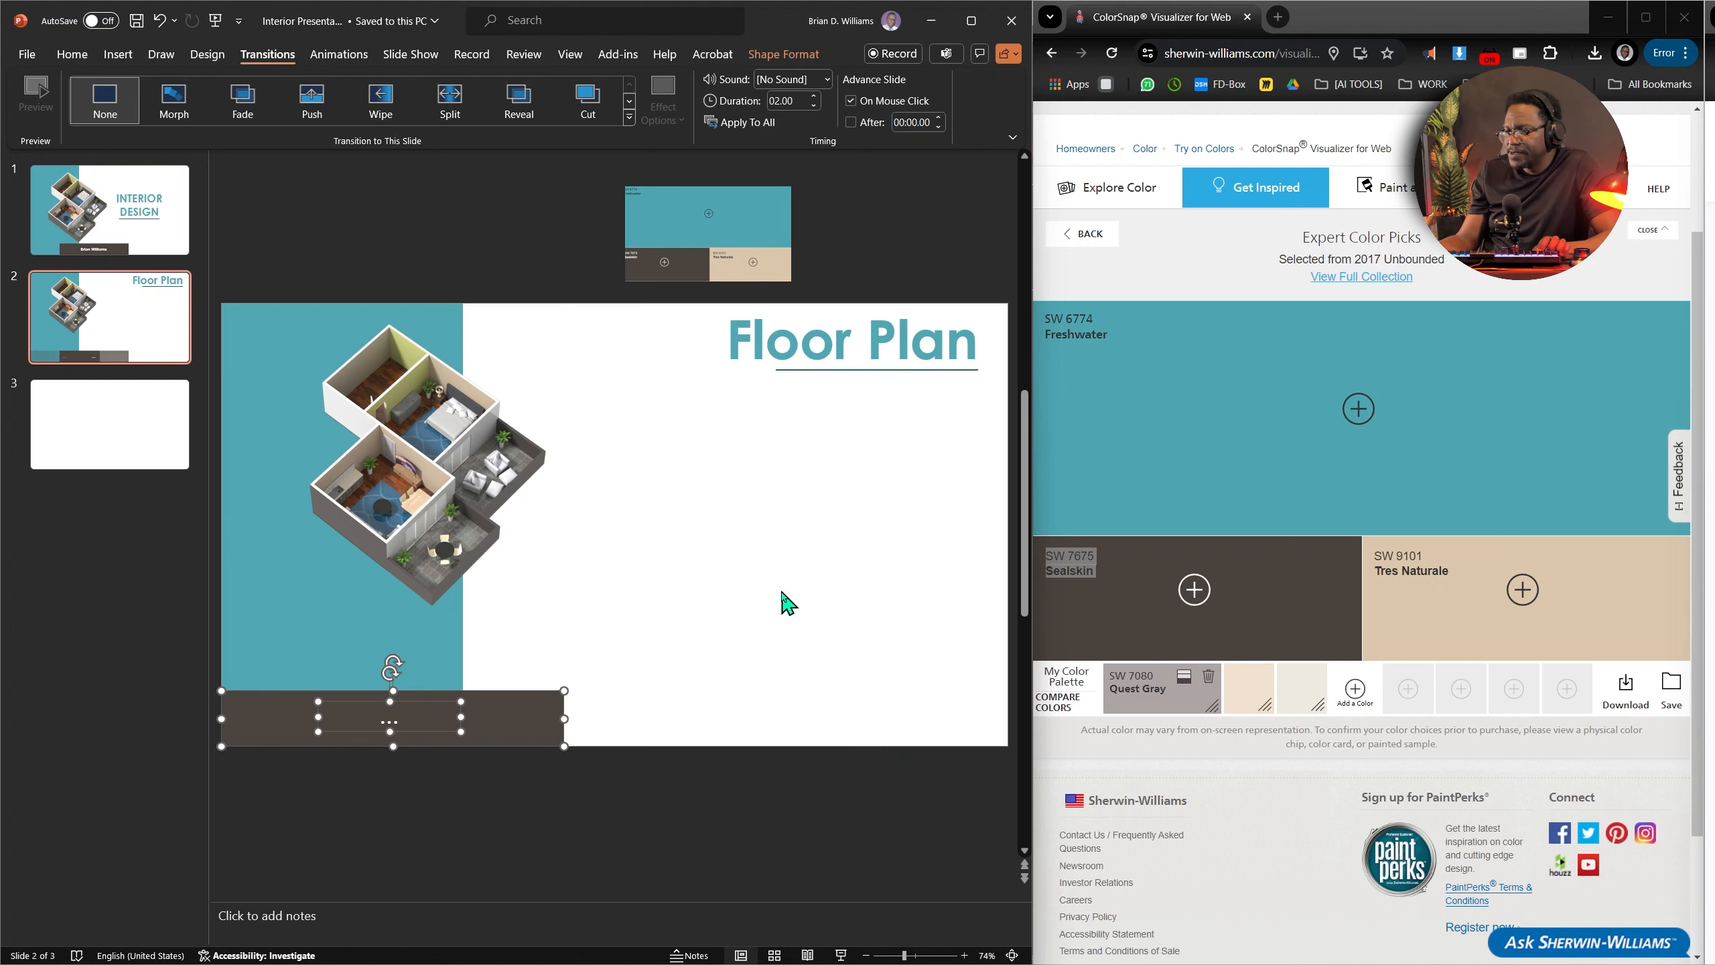
pyautogui.click(507, 539)
pyautogui.moveTo(507, 539); pyautogui.dragTo(507, 560)
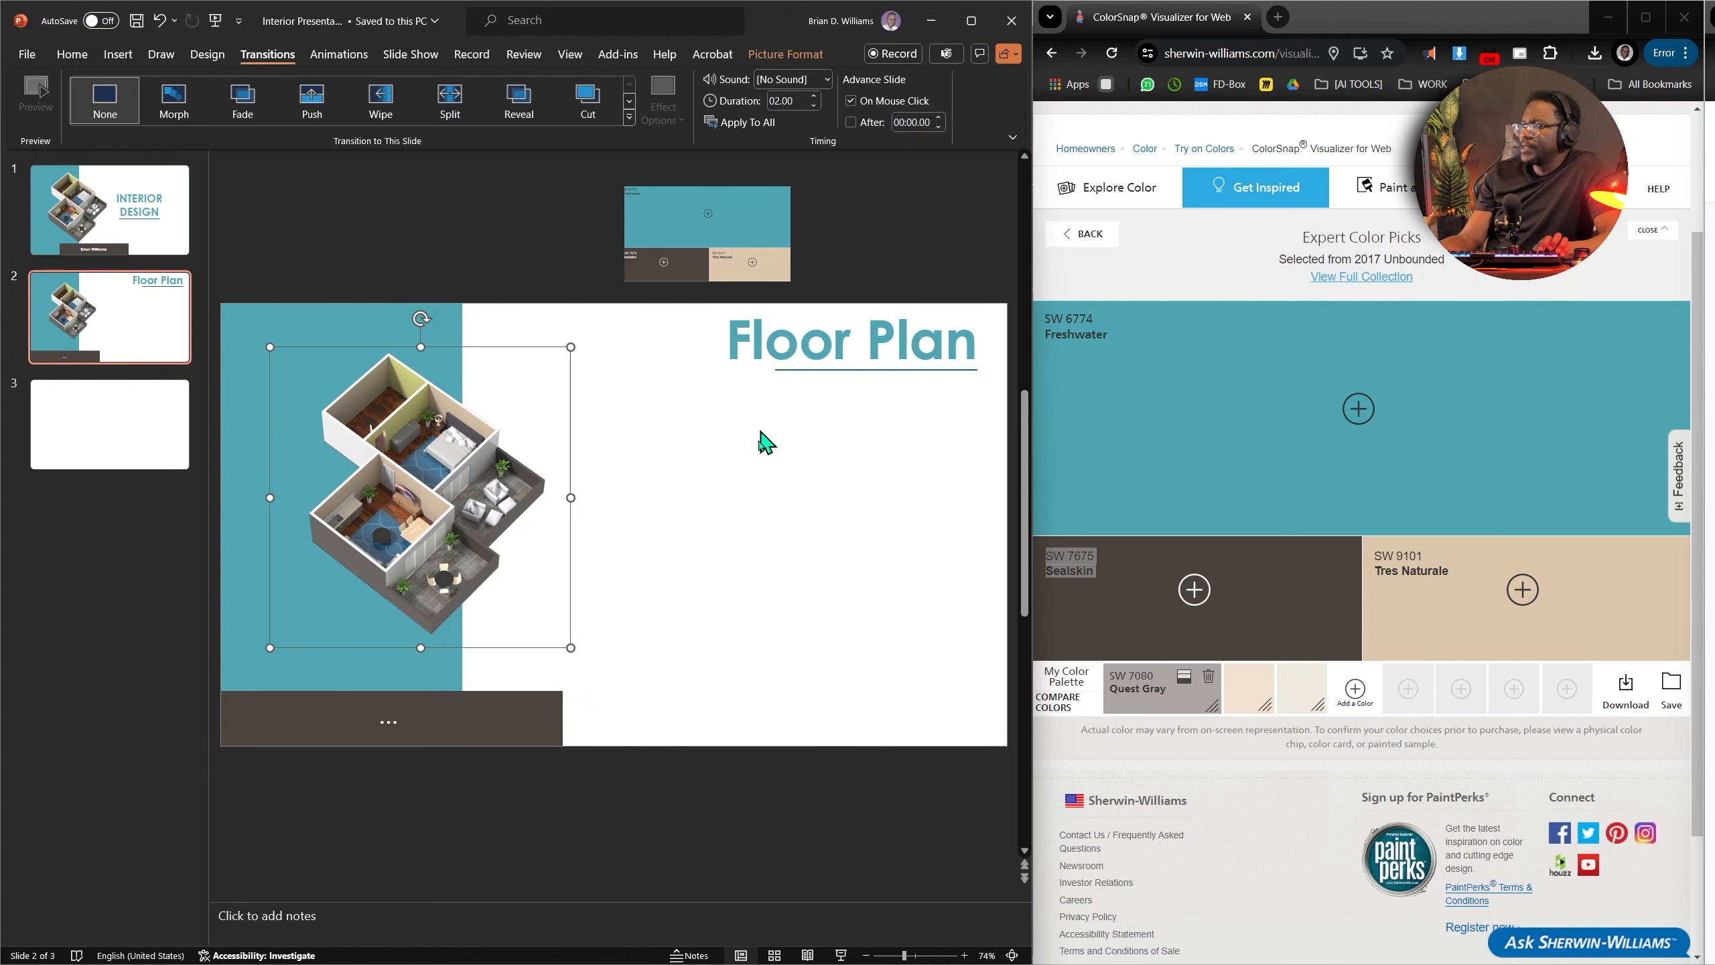
pyautogui.click(804, 566)
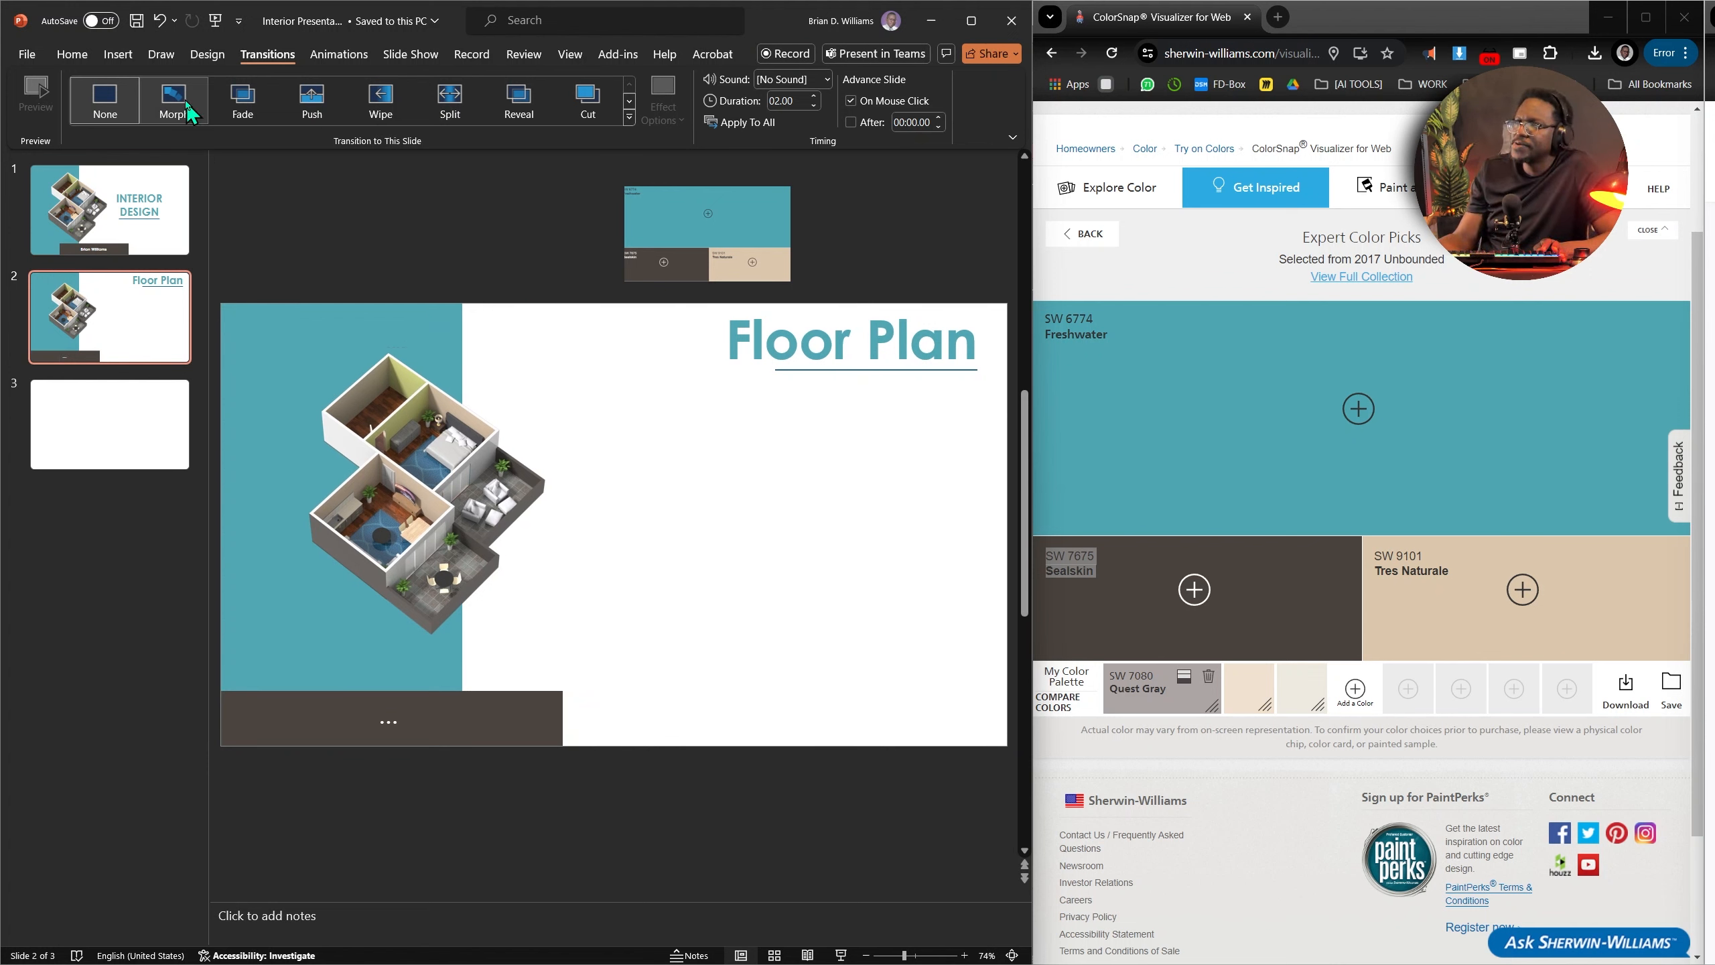
# Insert the picture 2D Floor Plan Work (1)-01 from the Desktop onto the Floor Plan slide.
pyautogui.click(117, 54)
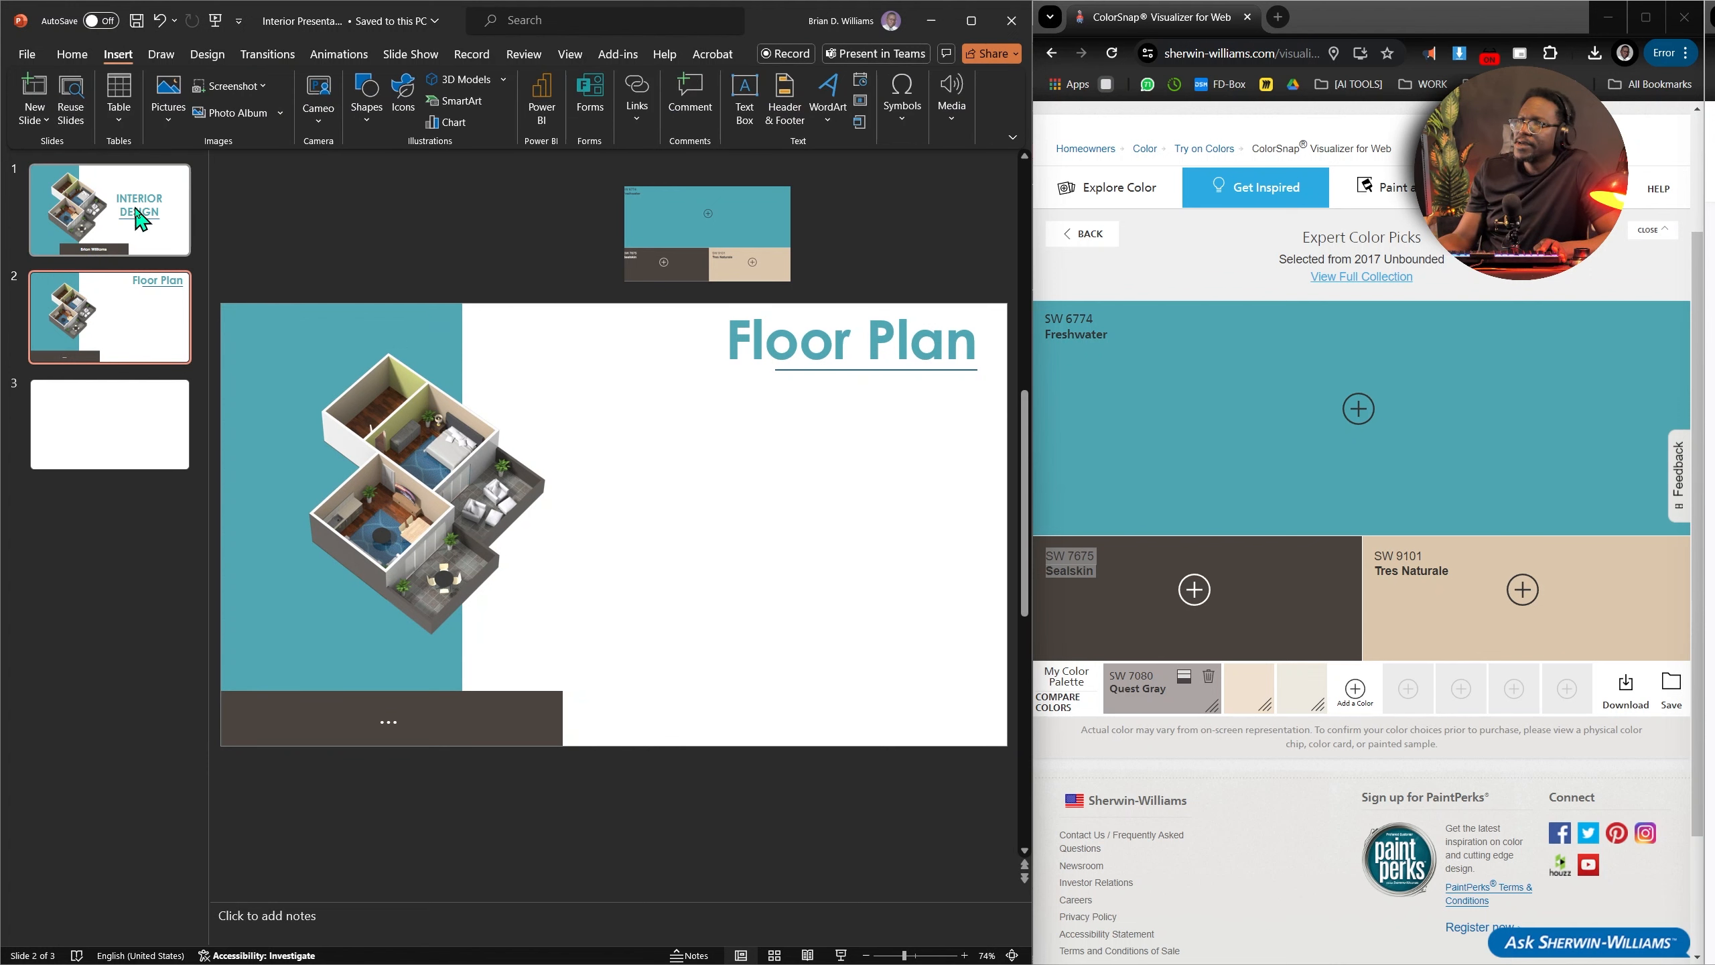
pyautogui.click(167, 124)
pyautogui.click(206, 171)
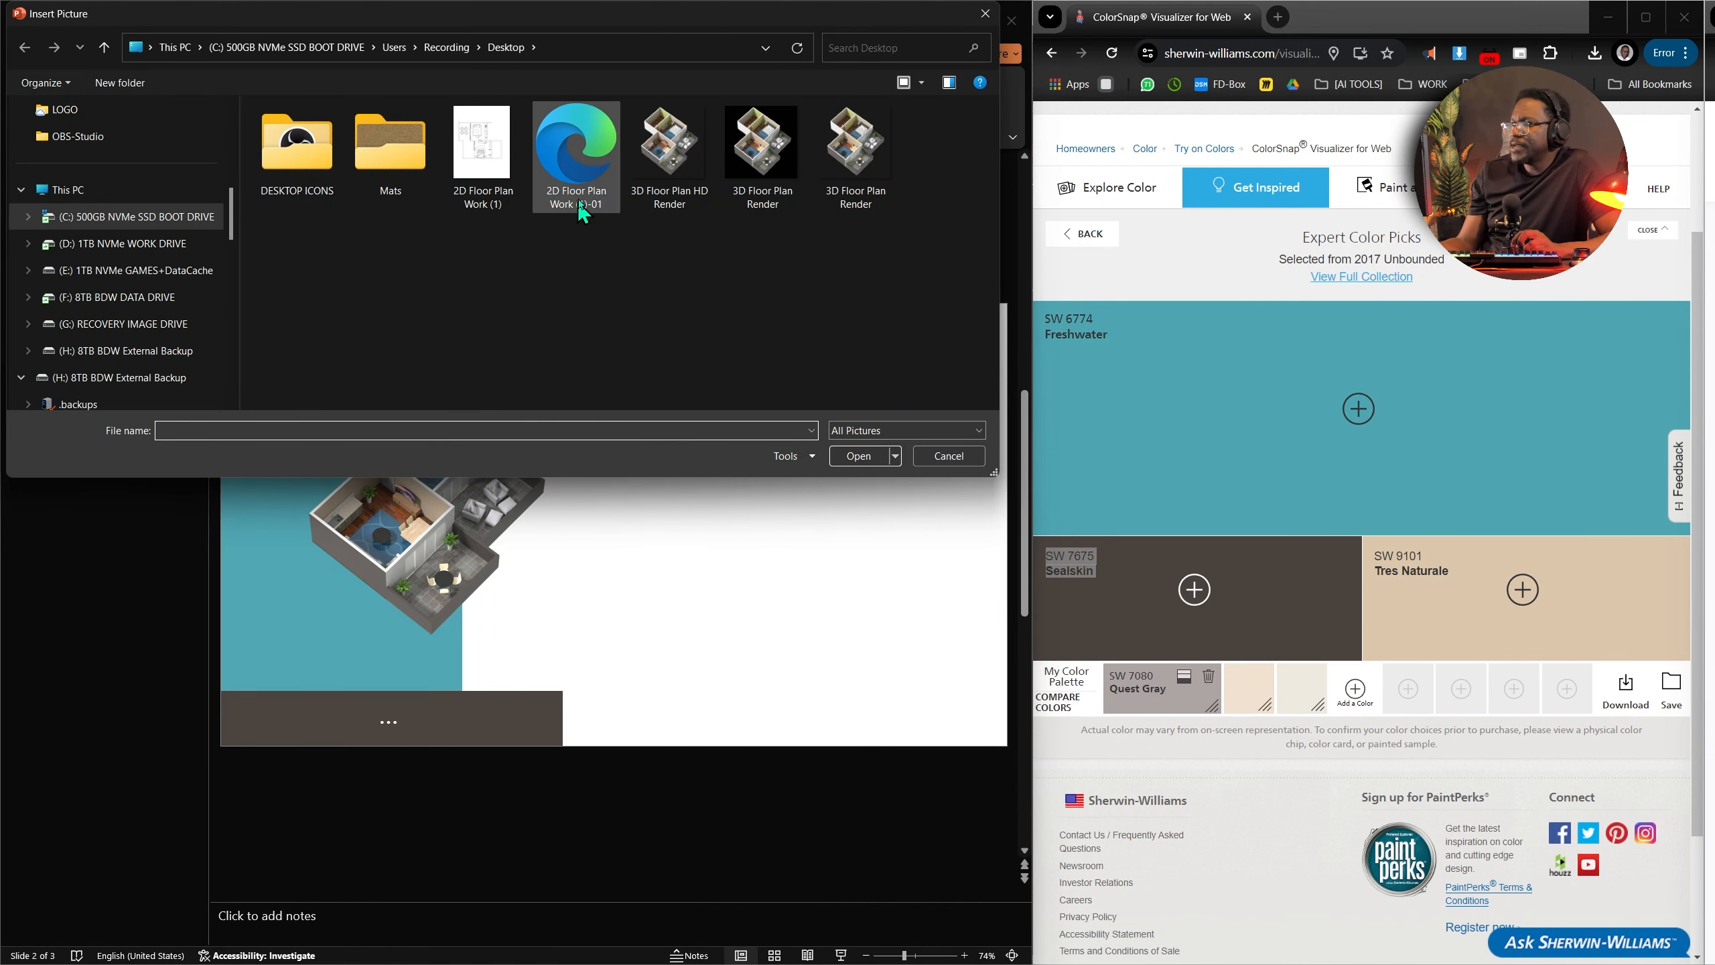
pyautogui.click(590, 179)
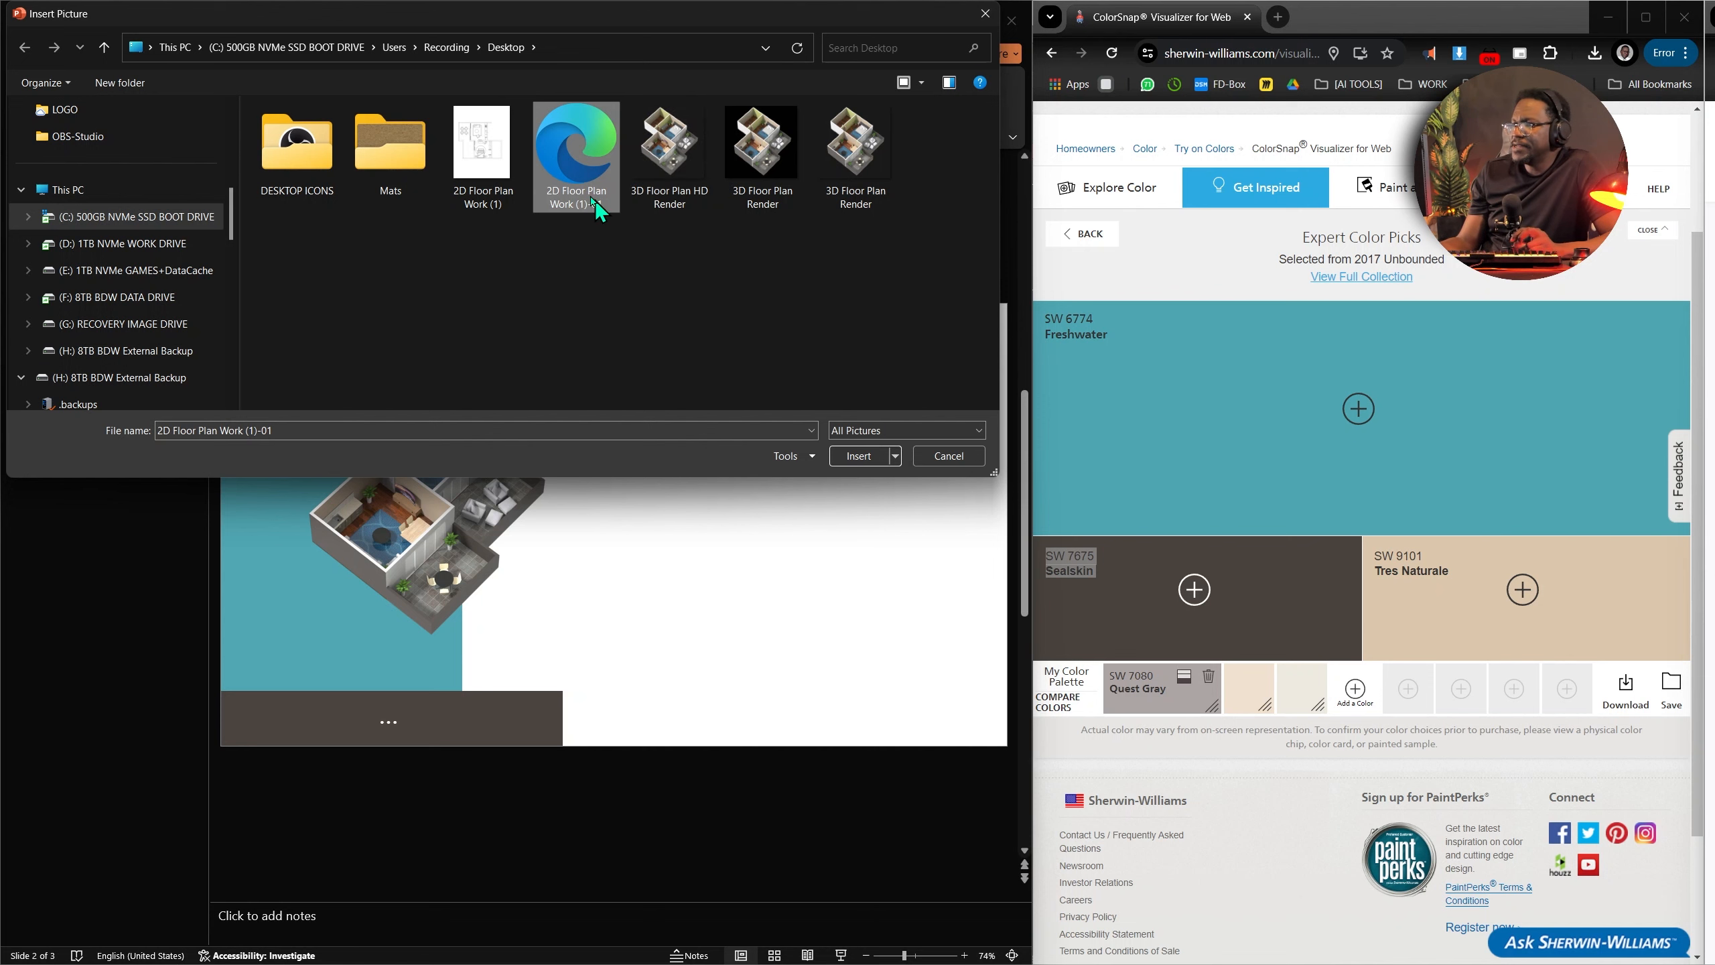
pyautogui.doubleClick(593, 184)
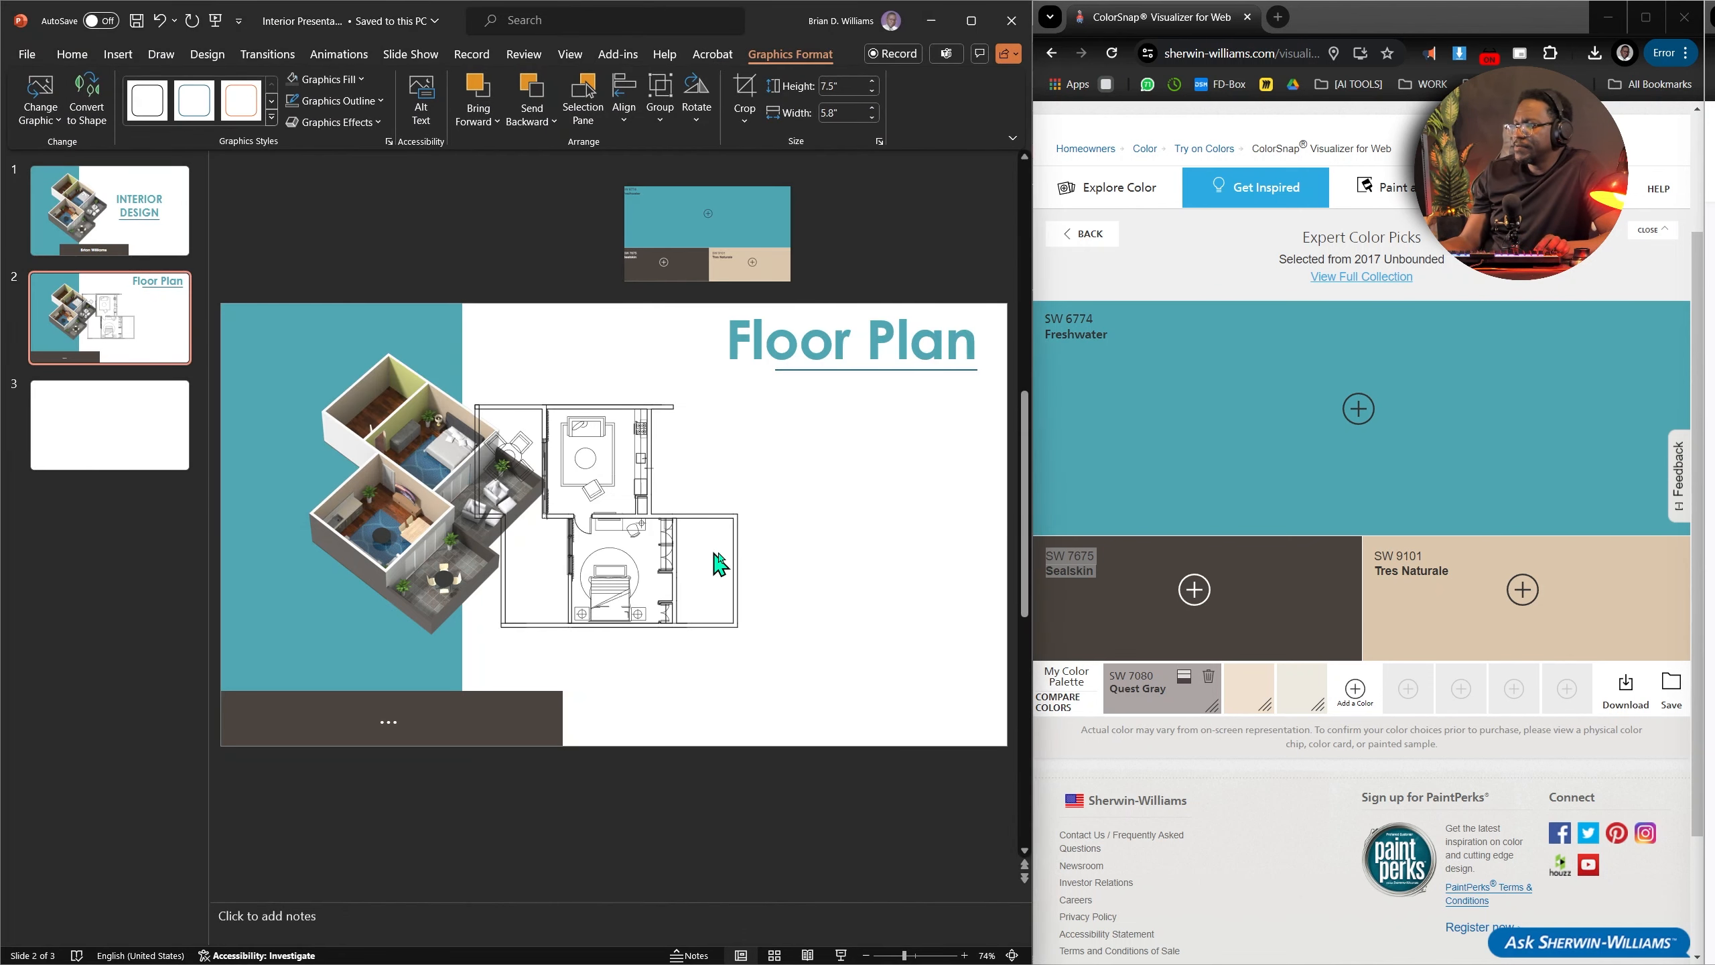
# Move the 2D floor plan onto the white area beside the 3D render and rotate it 90° counterclockwise.
pyautogui.press('Escape')
pyautogui.moveTo(693, 516); pyautogui.dragTo(811, 539)
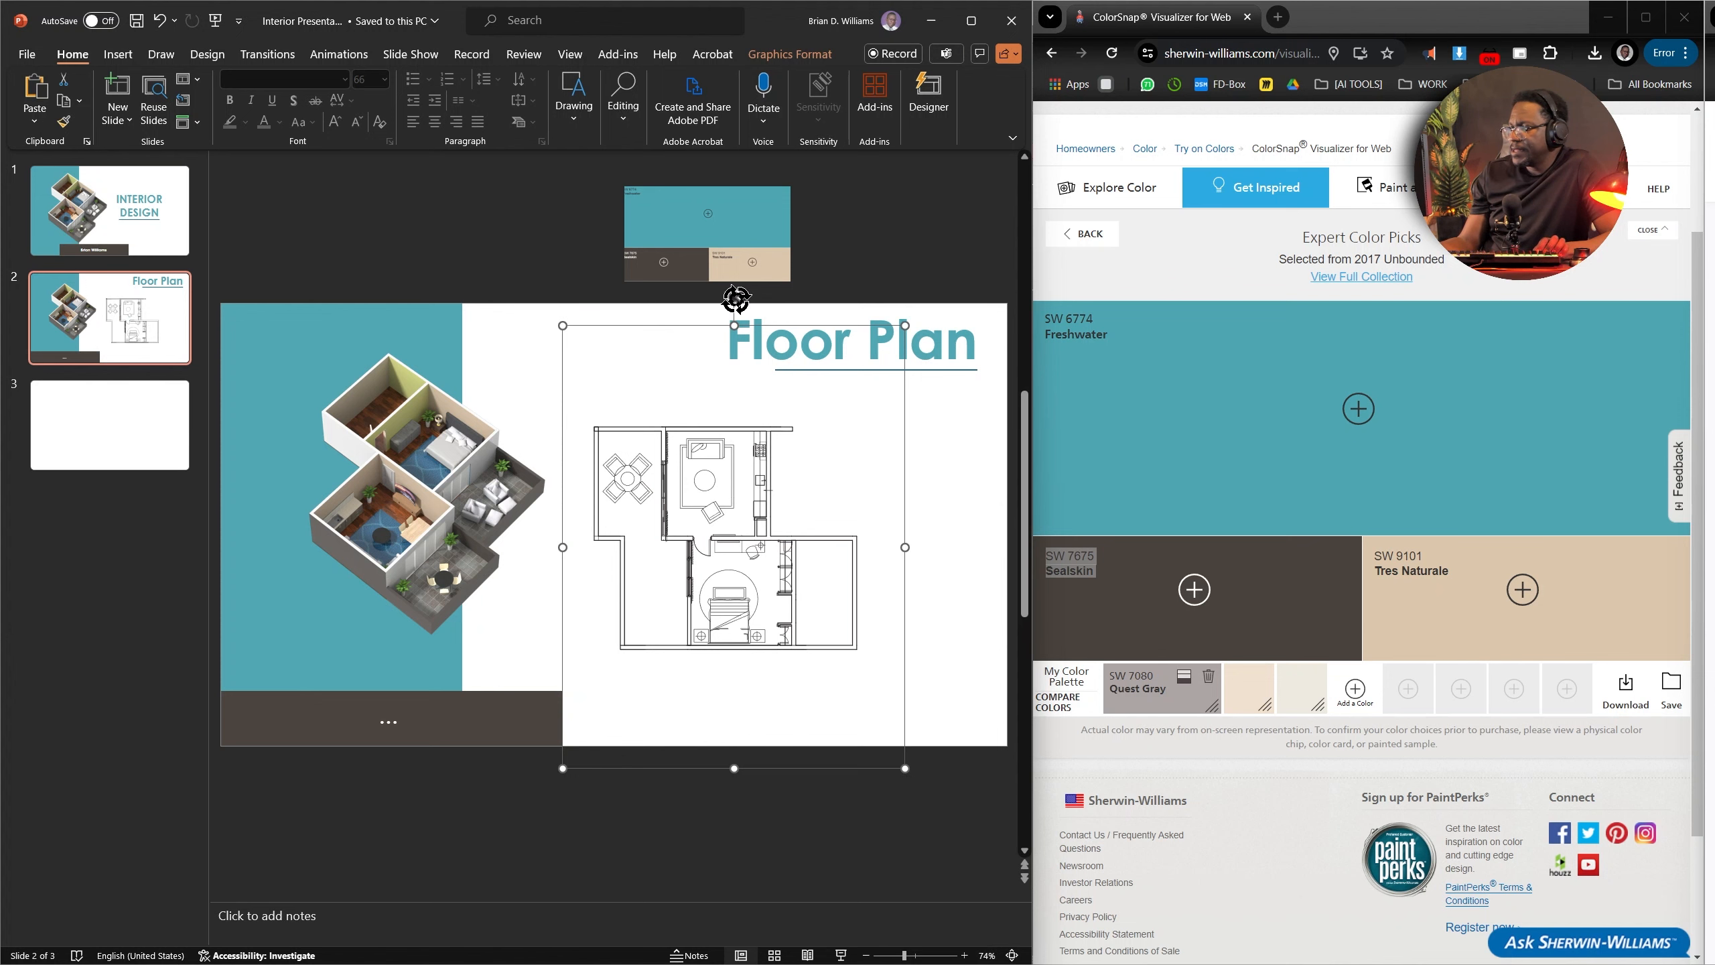
pyautogui.moveTo(735, 298); pyautogui.dragTo(594, 537)
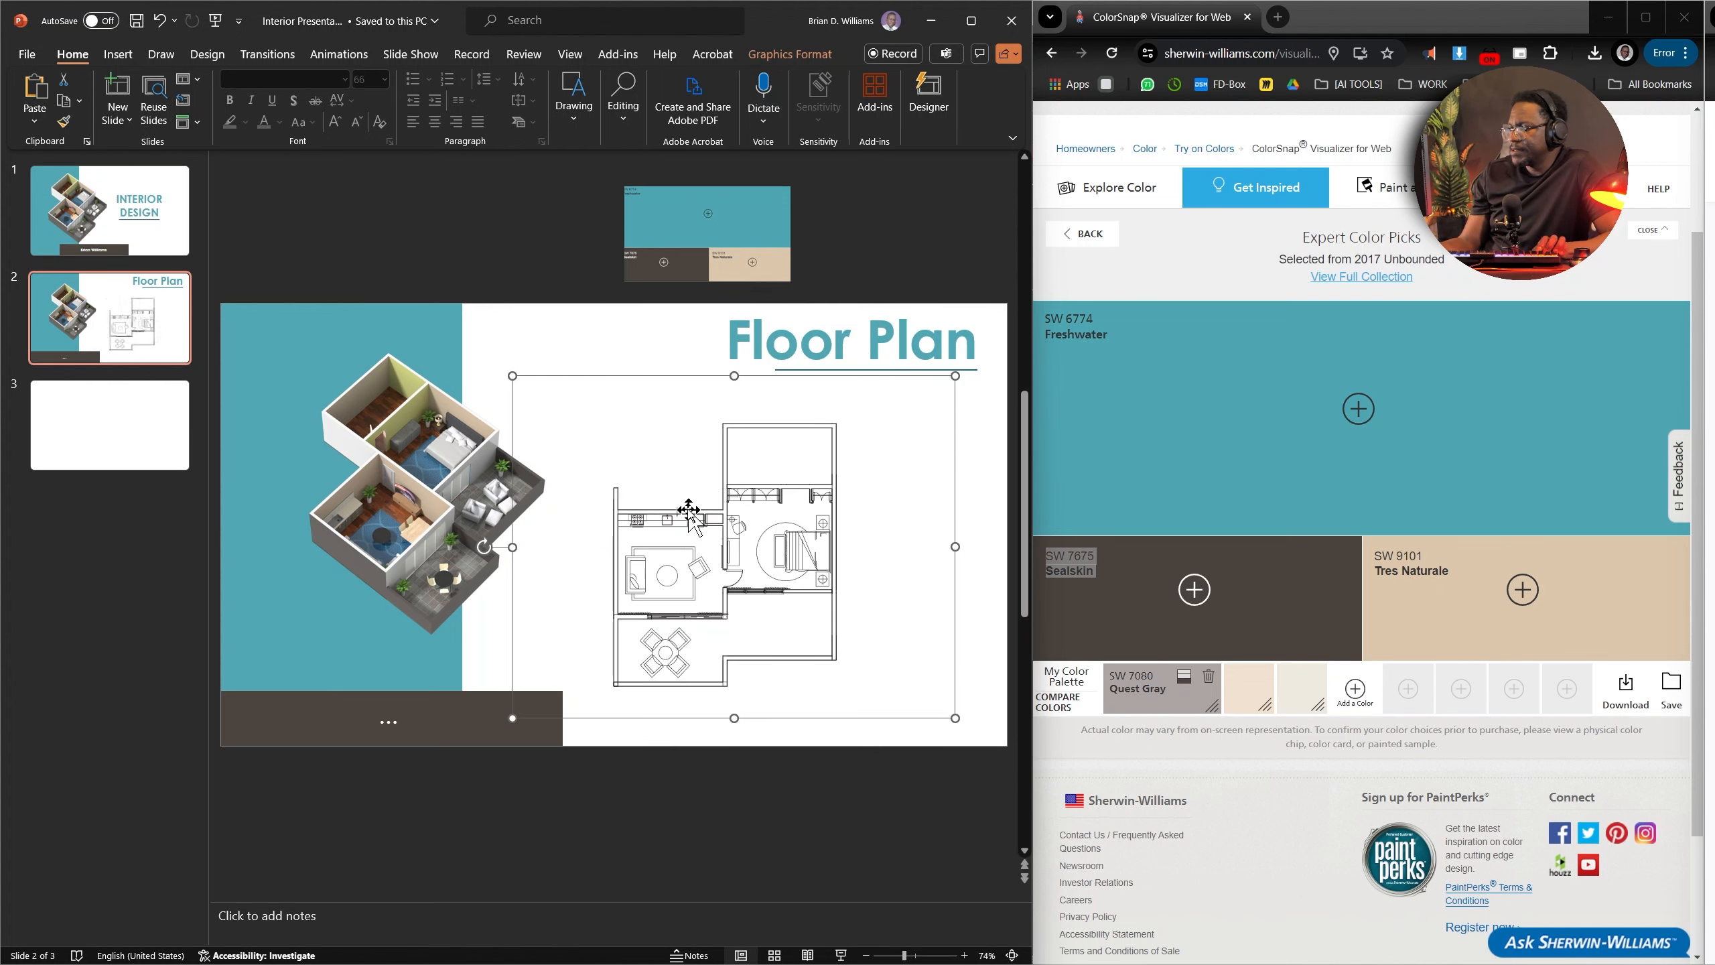
# Crop the empty margins off both sides of the 2D floor plan image.
pyautogui.doubleClick(689, 511)
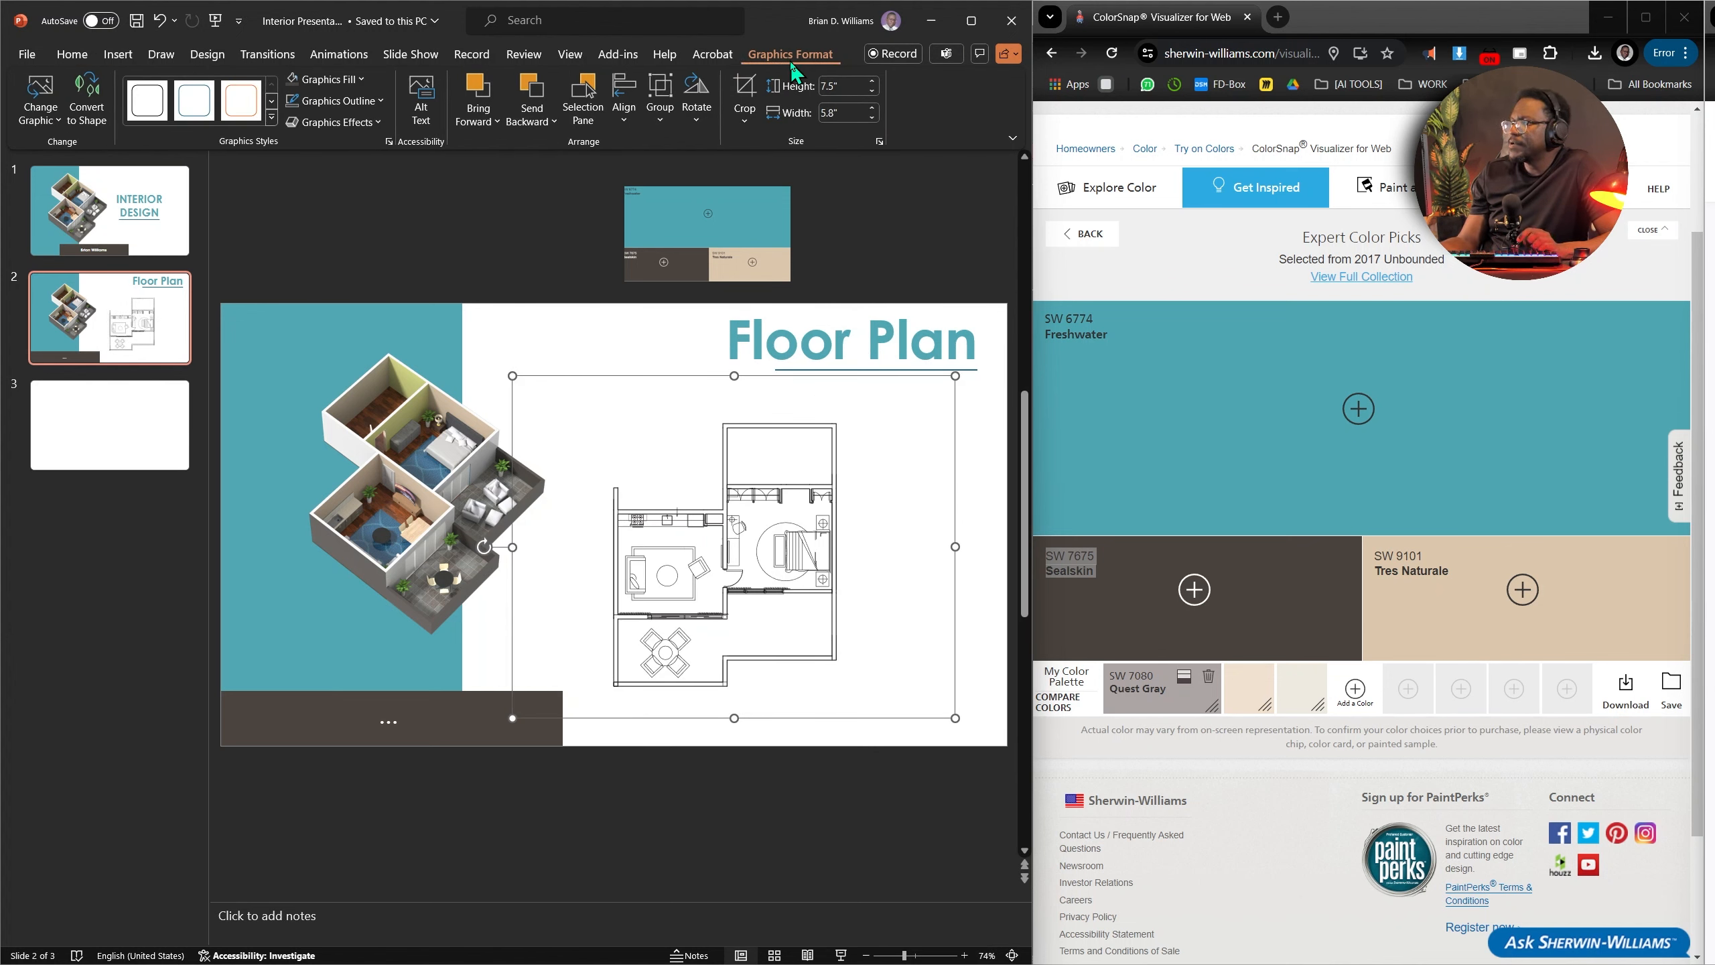
pyautogui.click(745, 95)
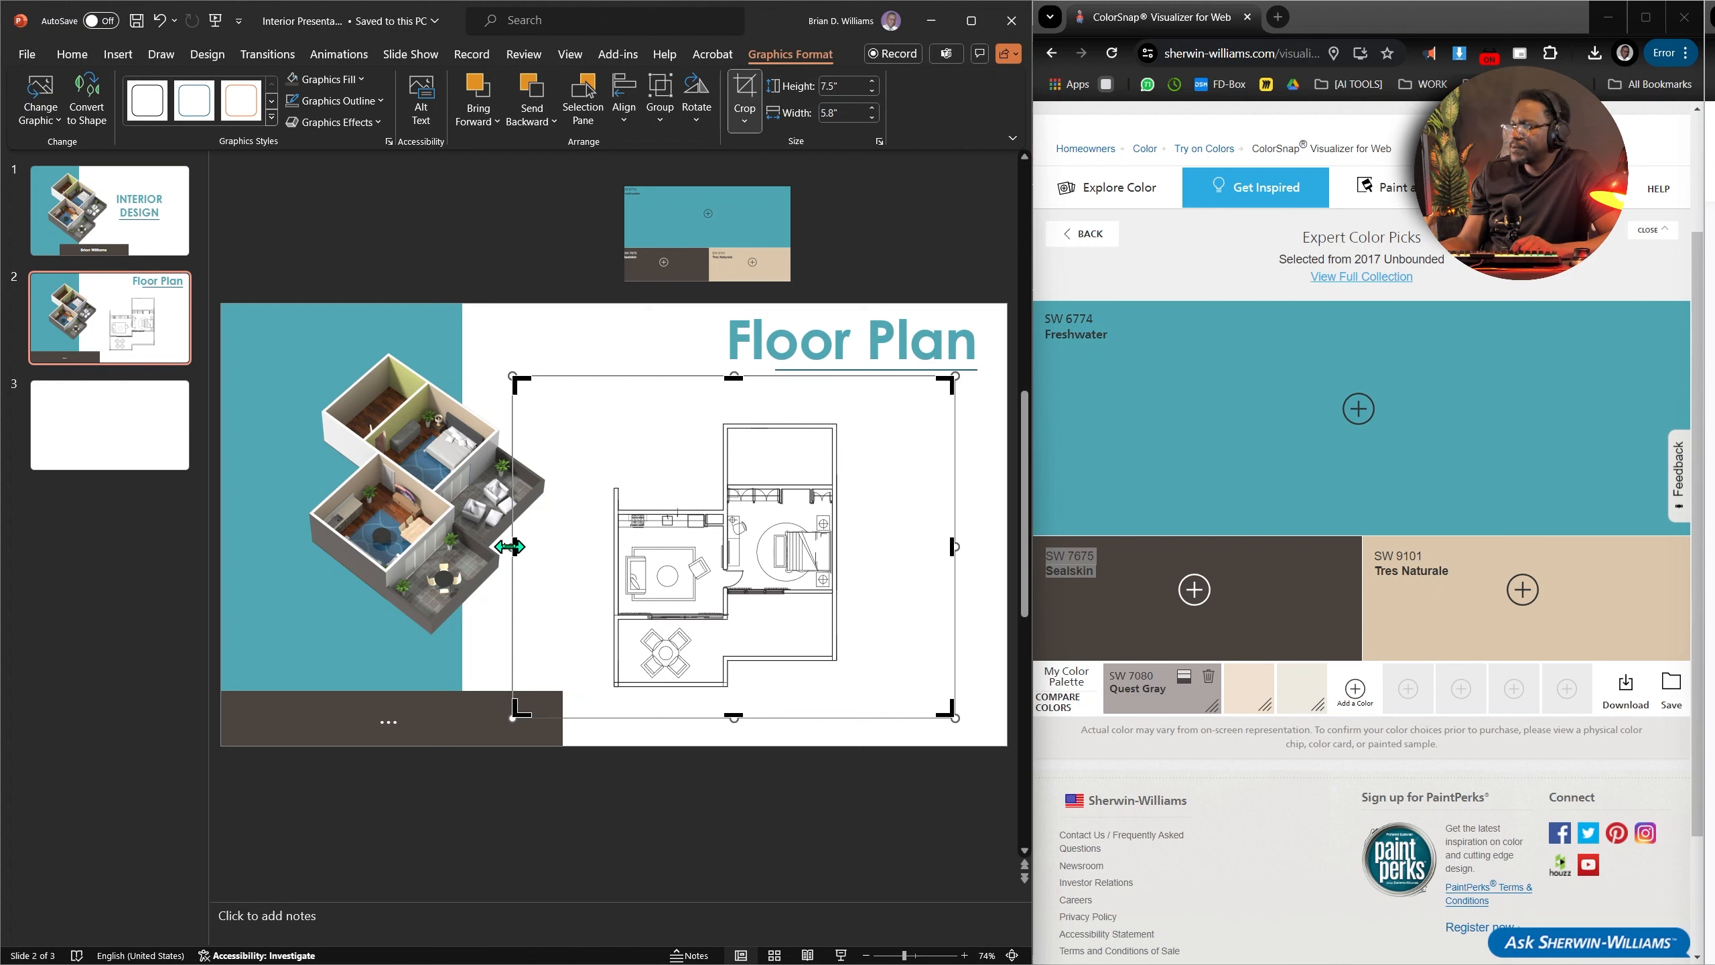
pyautogui.moveTo(516, 546); pyautogui.dragTo(605, 547)
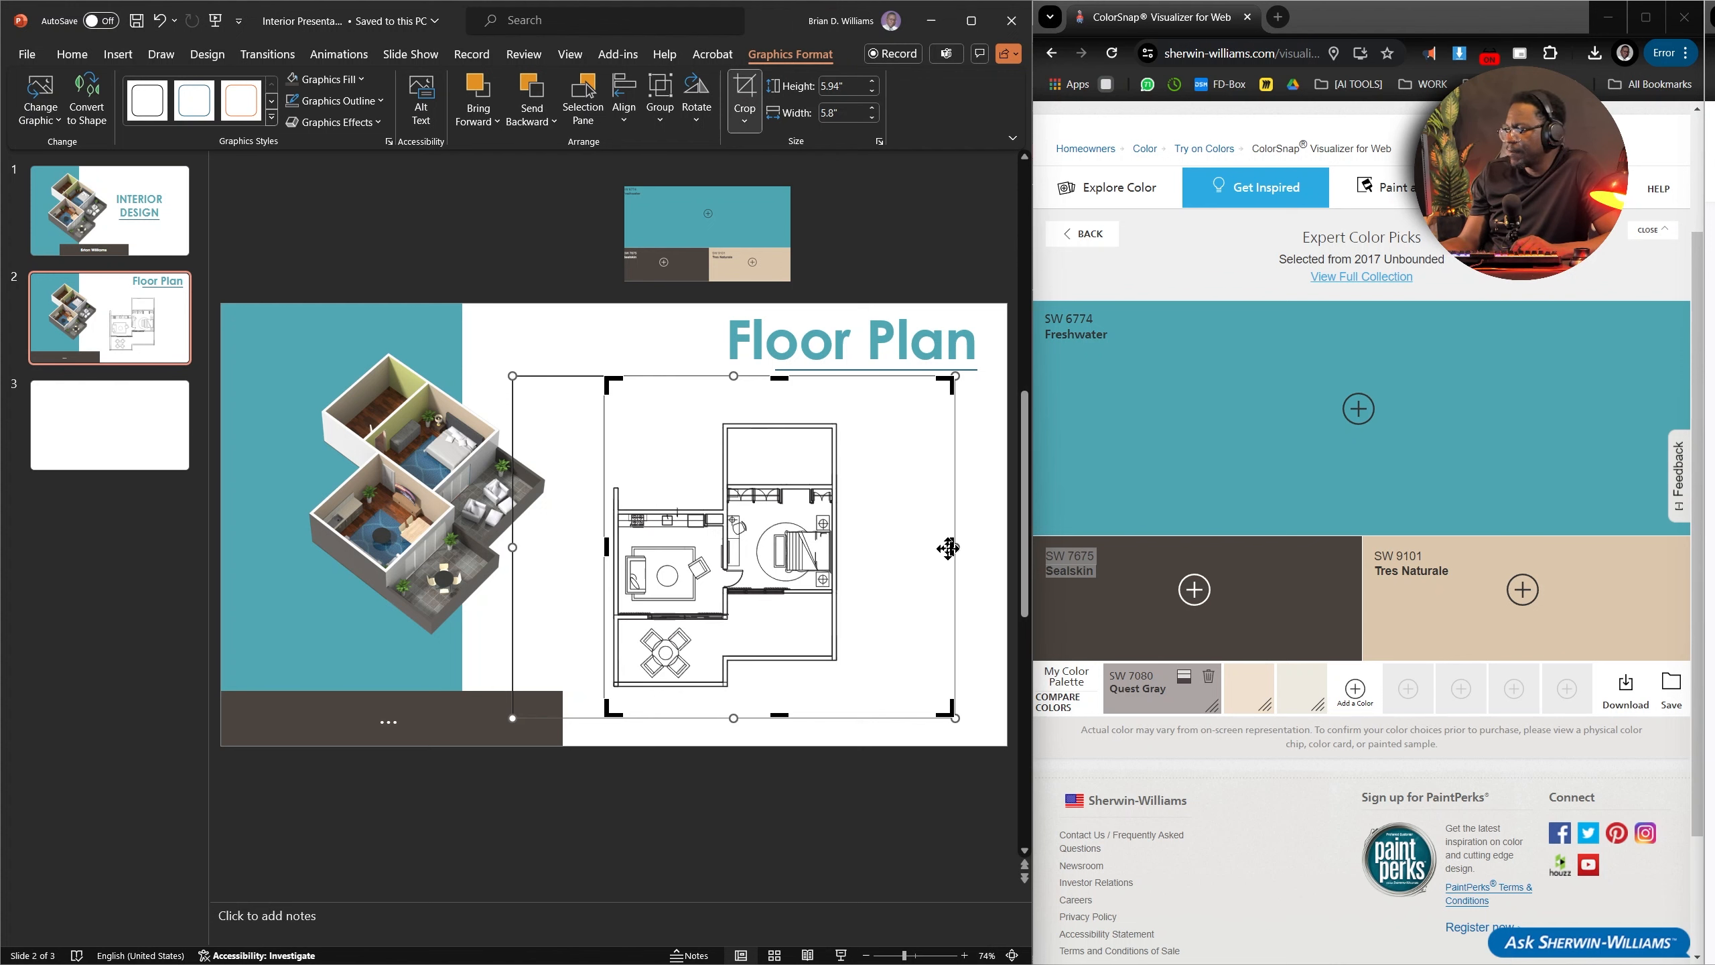
pyautogui.moveTo(954, 548); pyautogui.dragTo(769, 624)
pyautogui.click(966, 667)
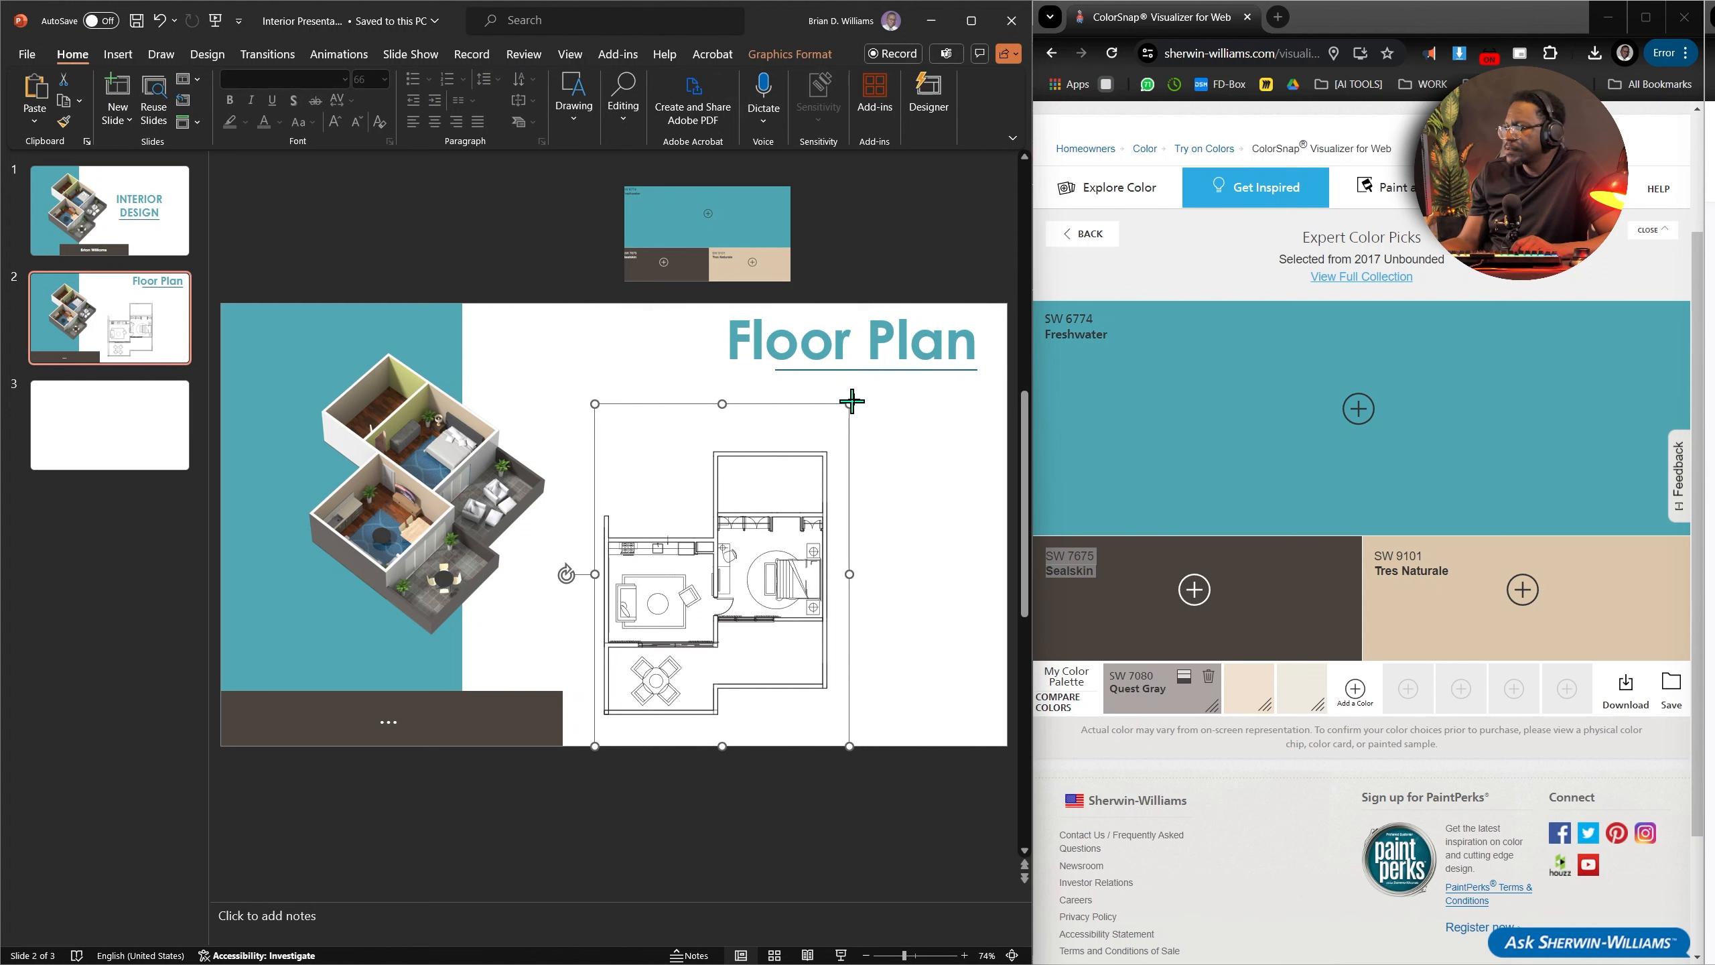
# Enlarge the cropped 2D floor plan slightly and move it beneath the Floor Plan title near the slide's right edge.
pyautogui.moveTo(852, 402); pyautogui.dragTo(889, 375)
pyautogui.moveTo(809, 494); pyautogui.dragTo(881, 498)
pyautogui.press('Escape')
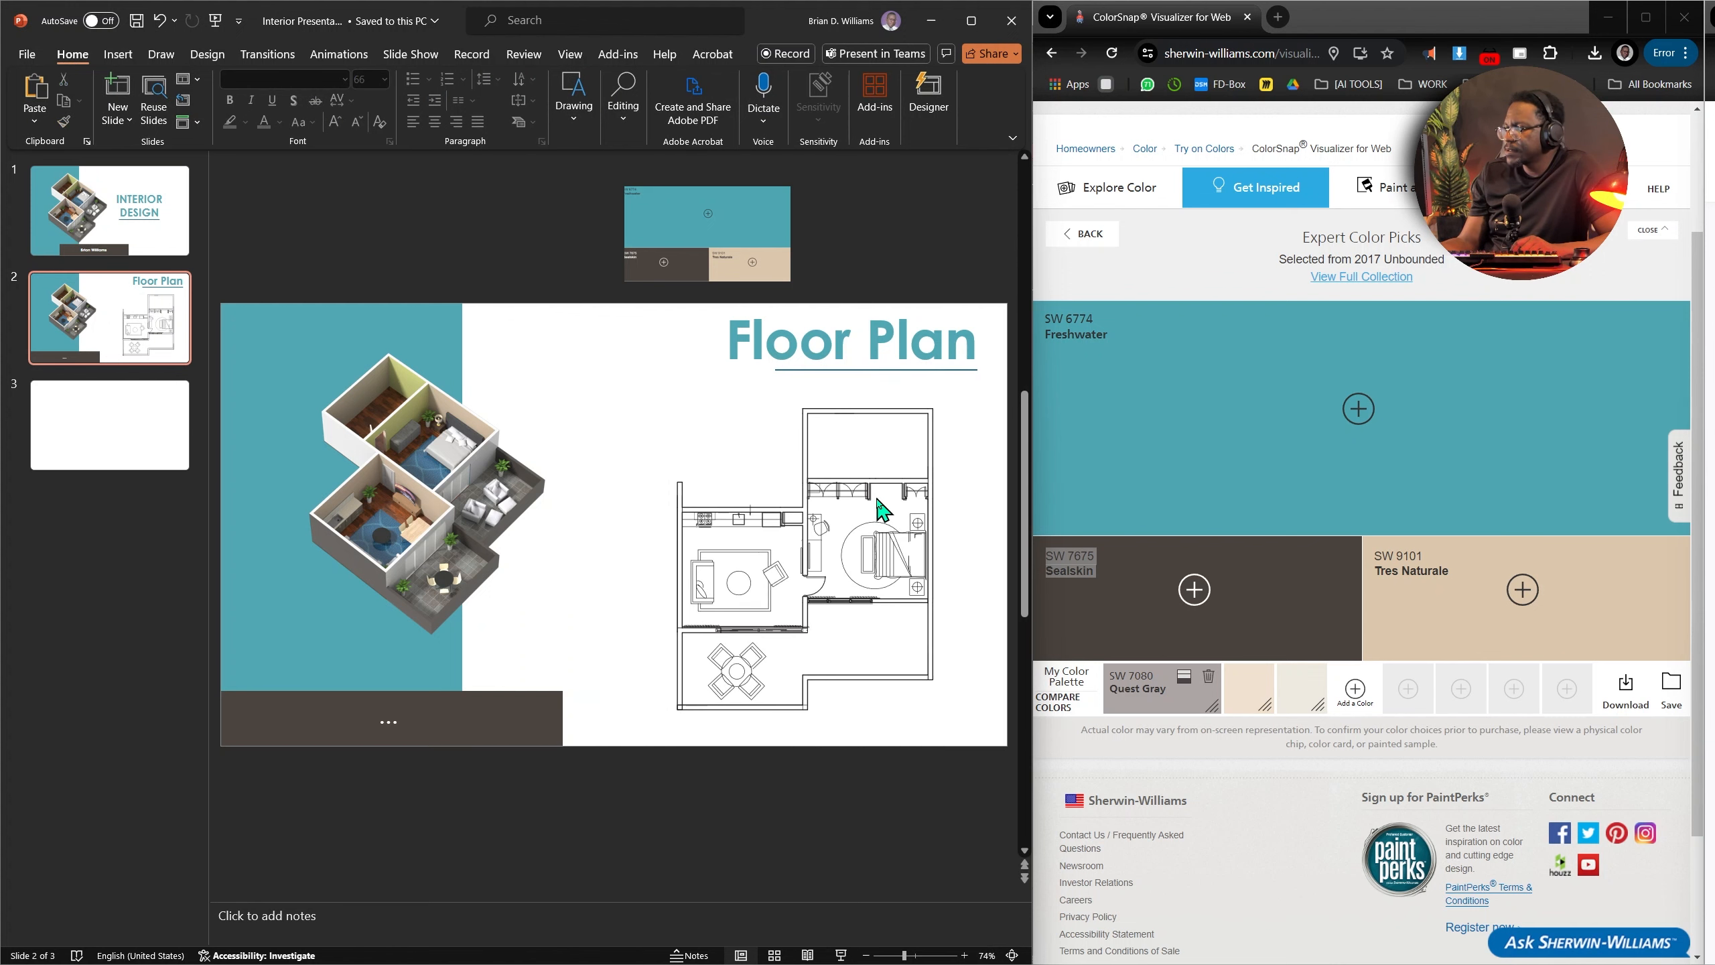
pyautogui.click(758, 626)
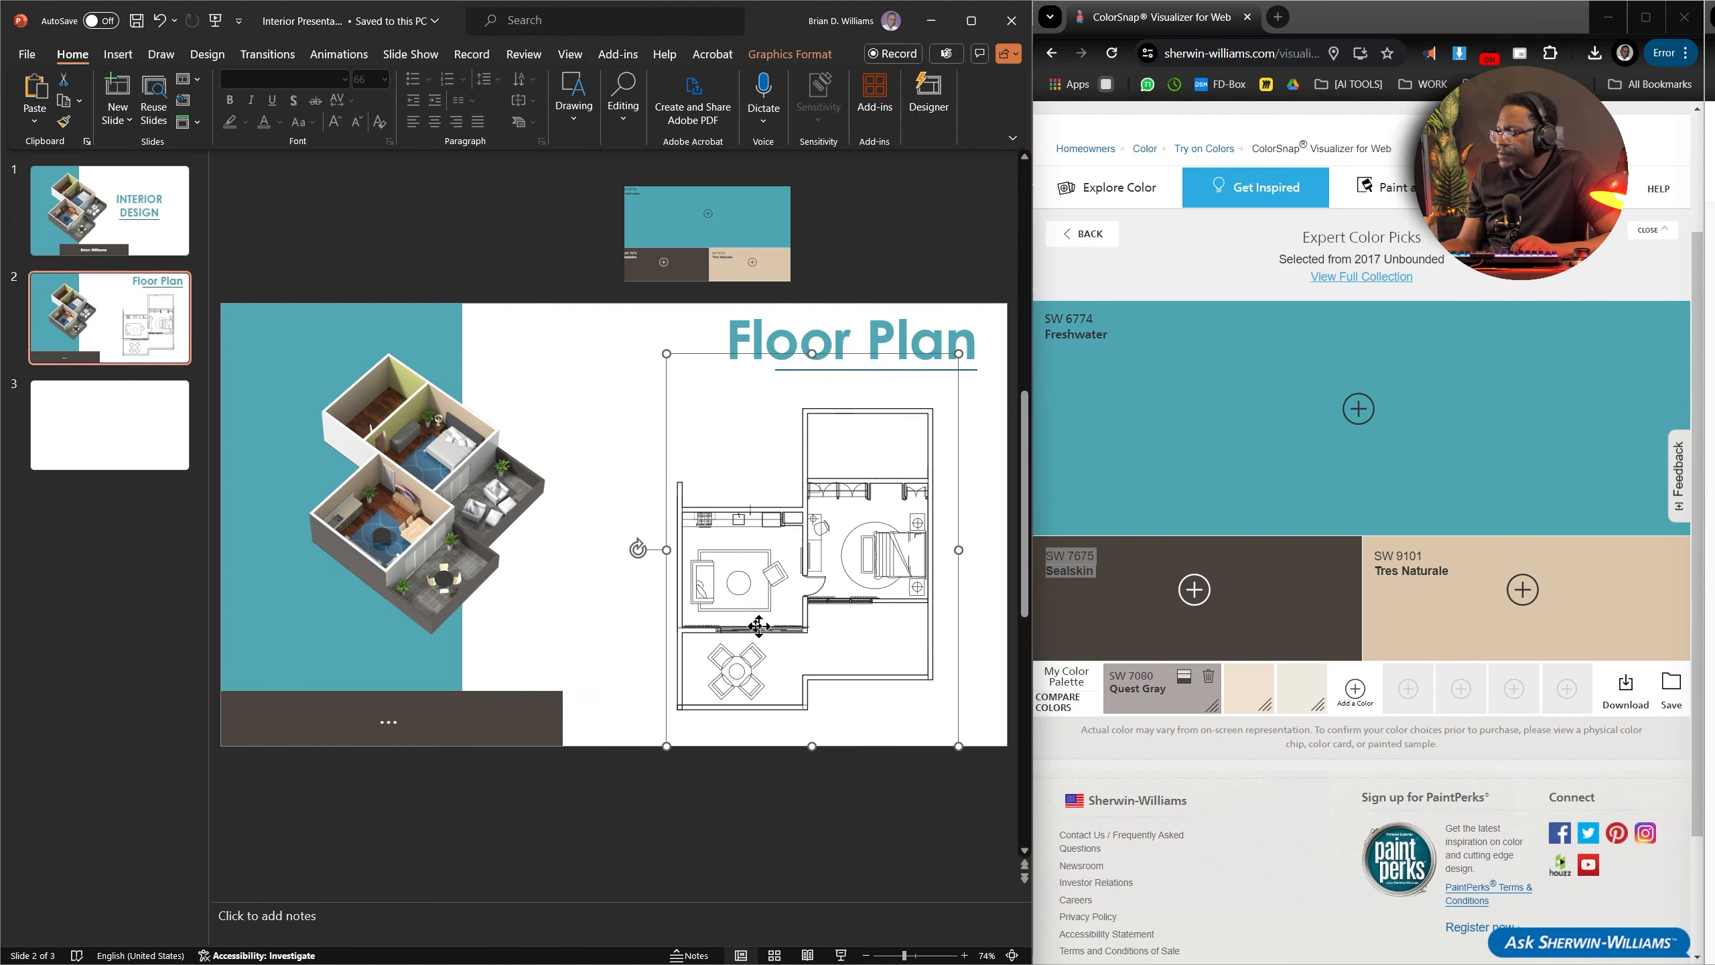
pyautogui.moveTo(759, 626); pyautogui.dragTo(793, 611)
pyautogui.click(601, 632)
# Try enlarging the 3D floor plan render slightly where it overlaps the teal block and the white area.
pyautogui.click(565, 637)
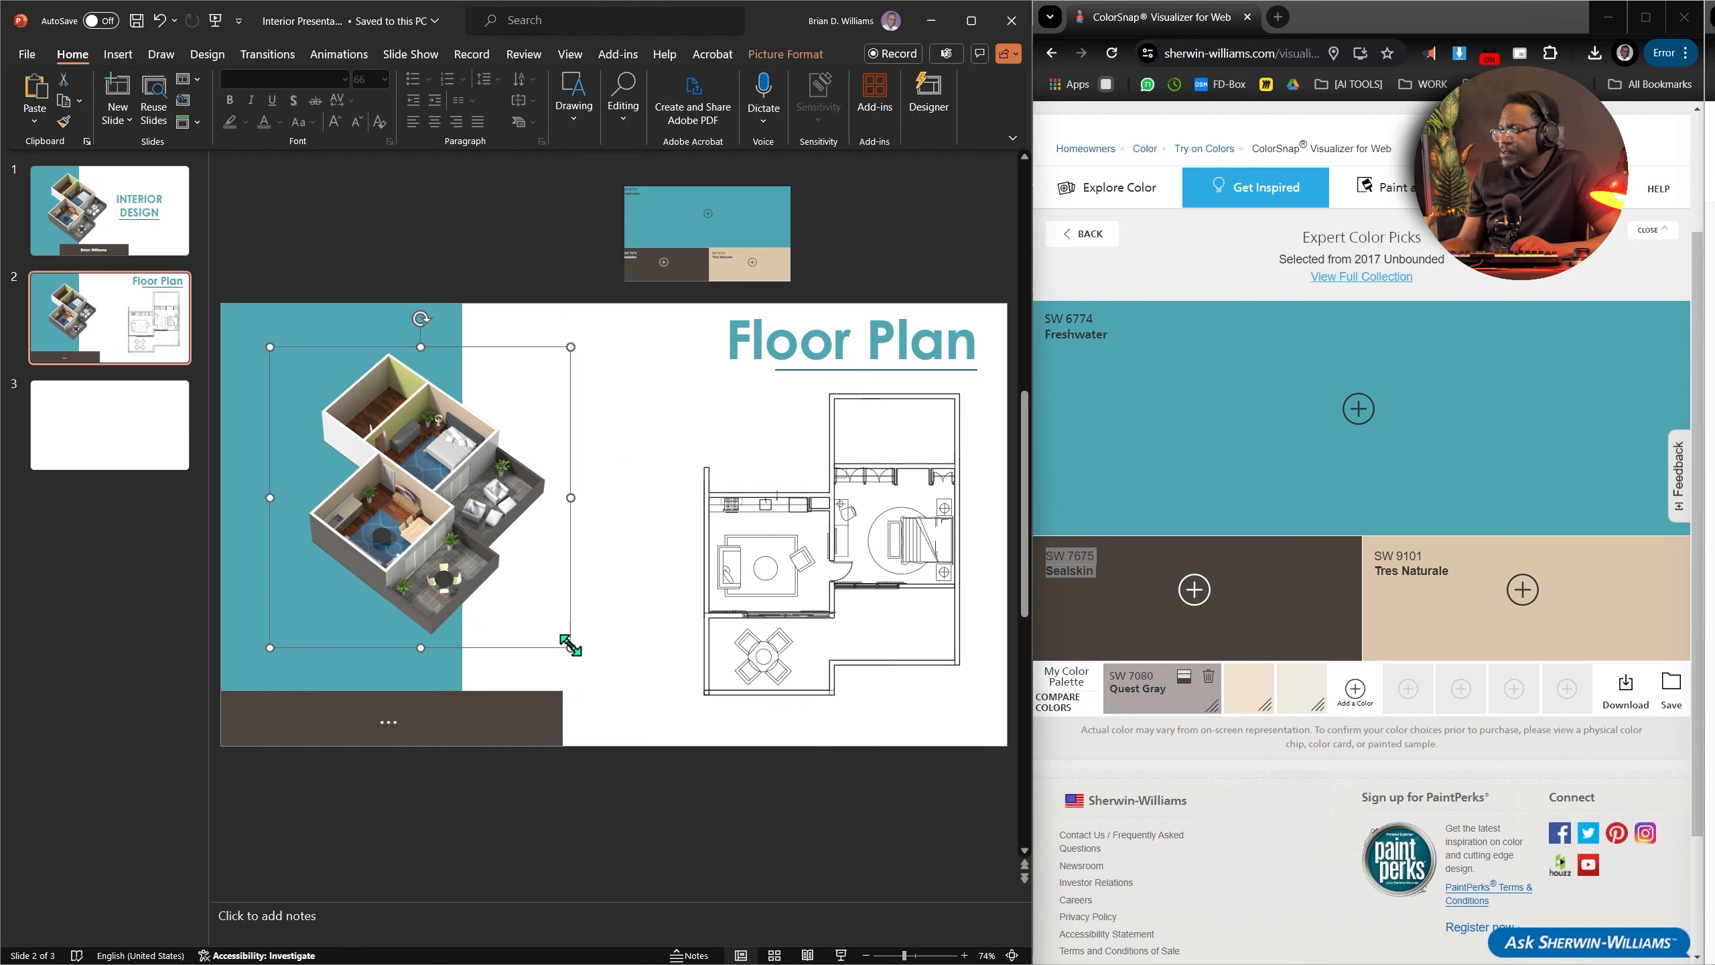
pyautogui.moveTo(571, 646); pyautogui.dragTo(604, 680)
pyautogui.moveTo(478, 505)
pyautogui.mouseDown()
pyautogui.moveTo(513, 555)
pyautogui.moveTo(509, 505)
pyautogui.moveTo(484, 502)
pyautogui.mouseUp()
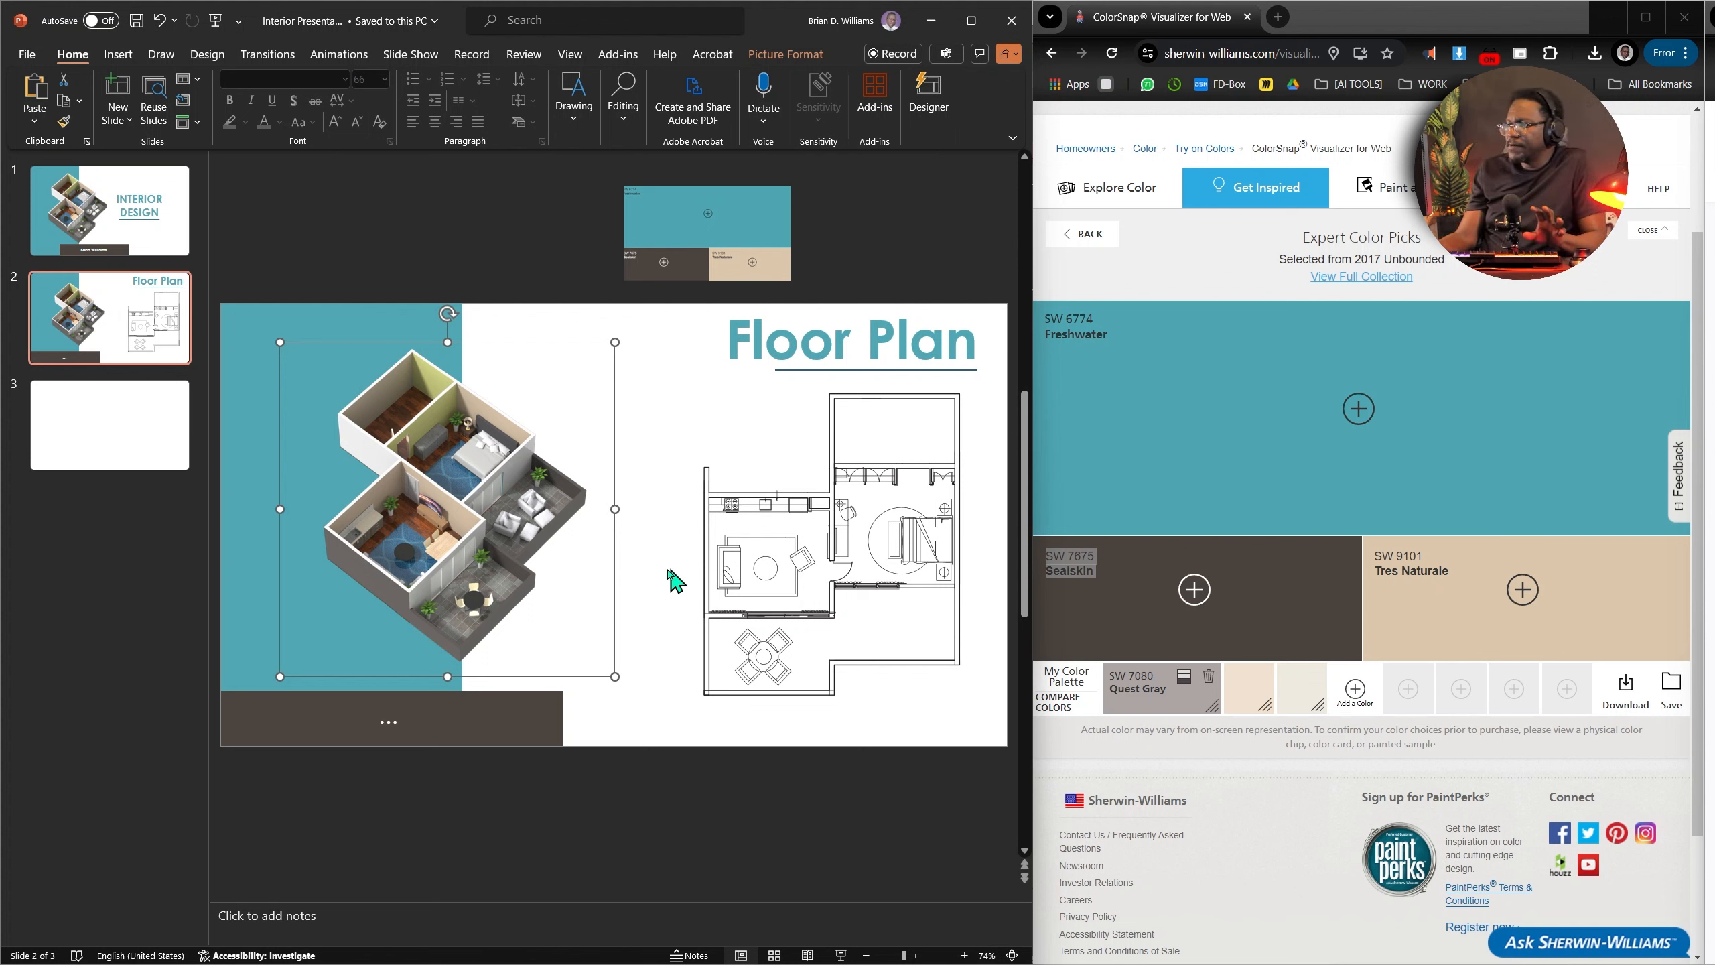
pyautogui.click(672, 506)
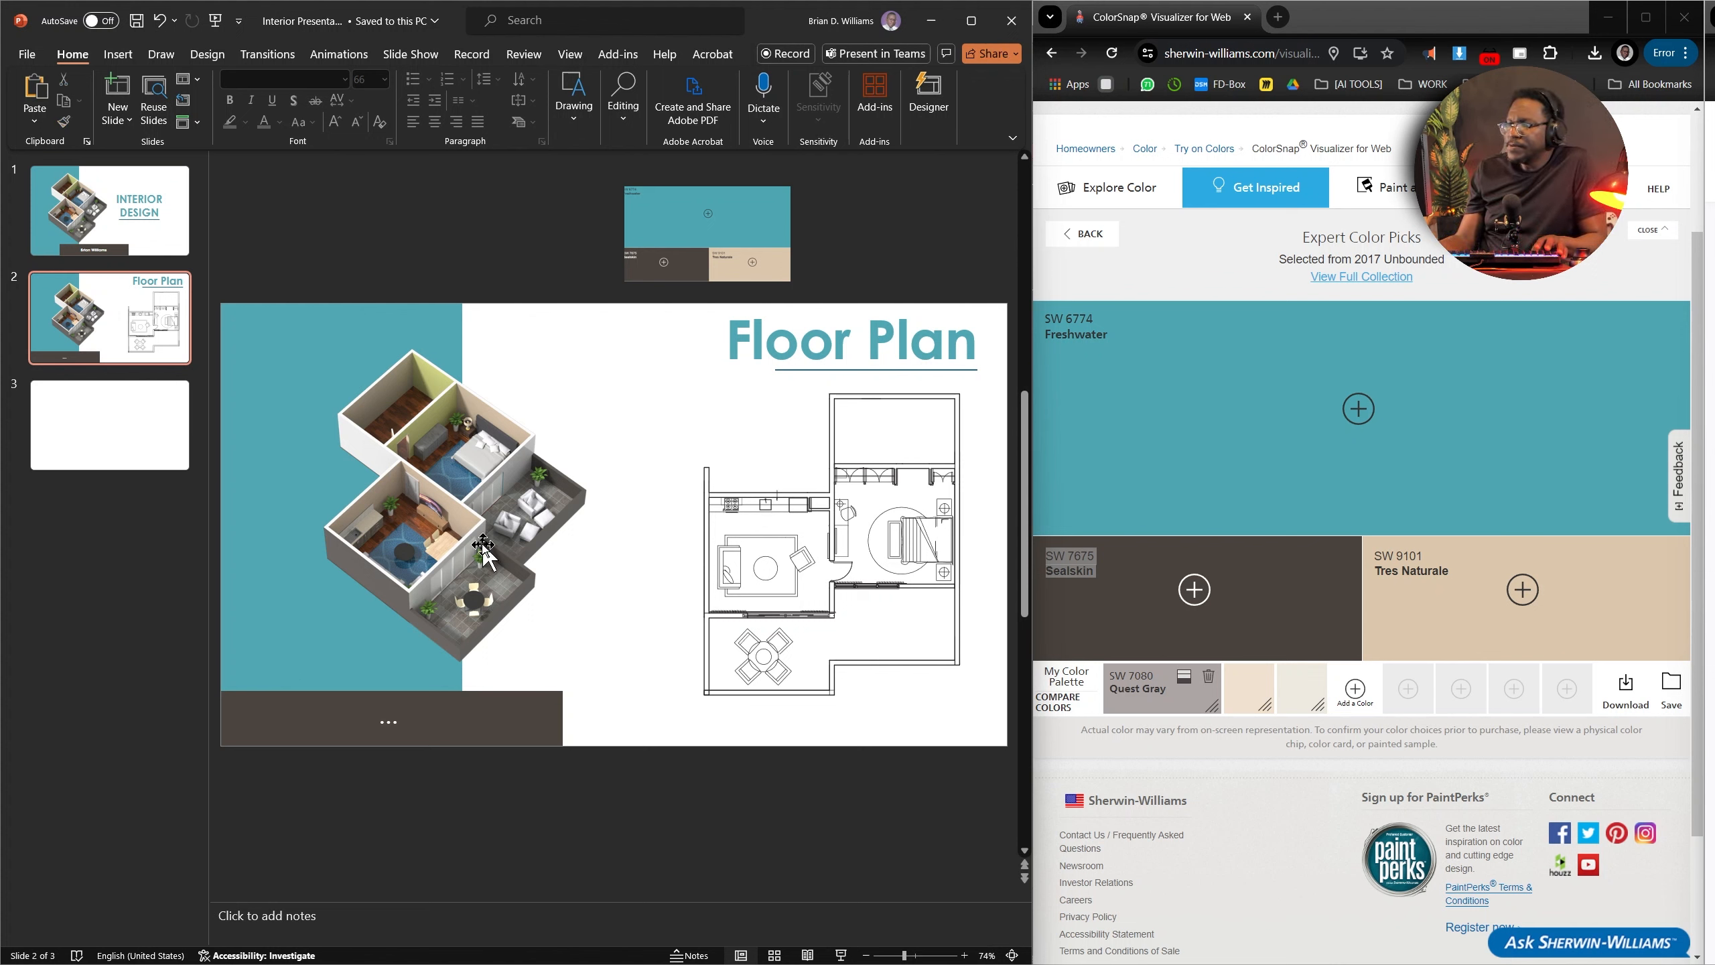
# Shrink the 3D floor plan render to the teal block's width and place it in the block's upper part.
pyautogui.click(485, 549)
pyautogui.moveTo(615, 342); pyautogui.dragTo(494, 410)
pyautogui.moveTo(392, 550); pyautogui.dragTo(352, 458)
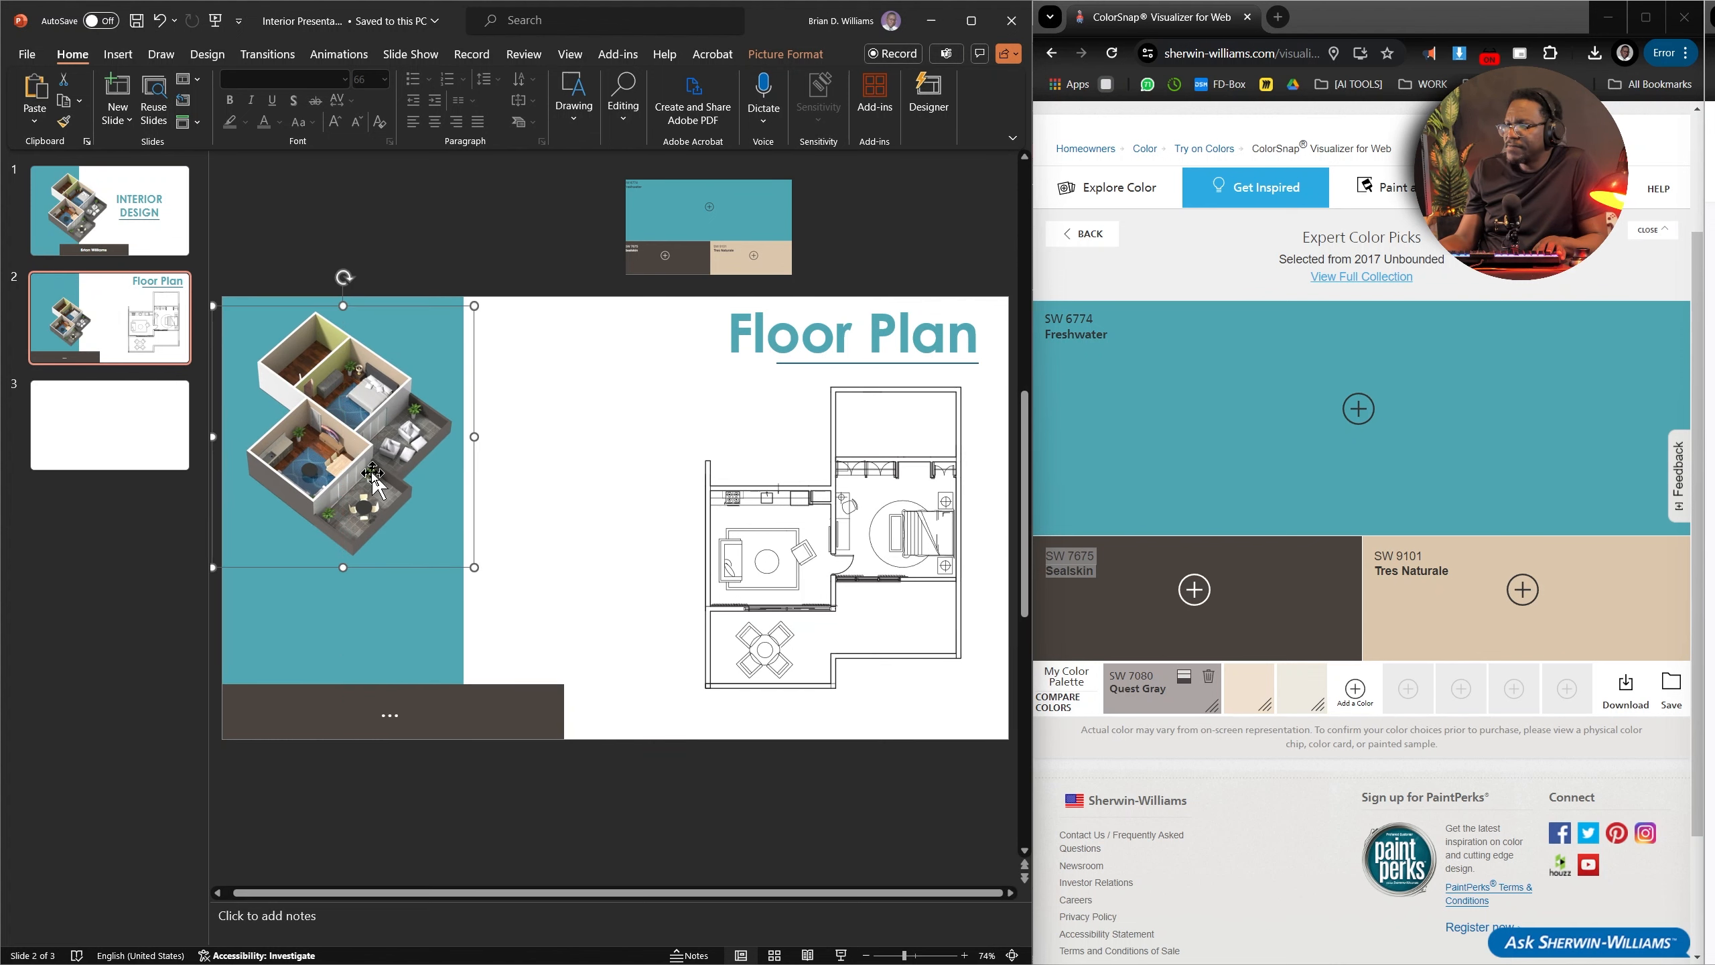
pyautogui.moveTo(475, 306)
pyautogui.mouseDown()
pyautogui.moveTo(460, 318)
pyautogui.moveTo(471, 303)
pyautogui.mouseUp()
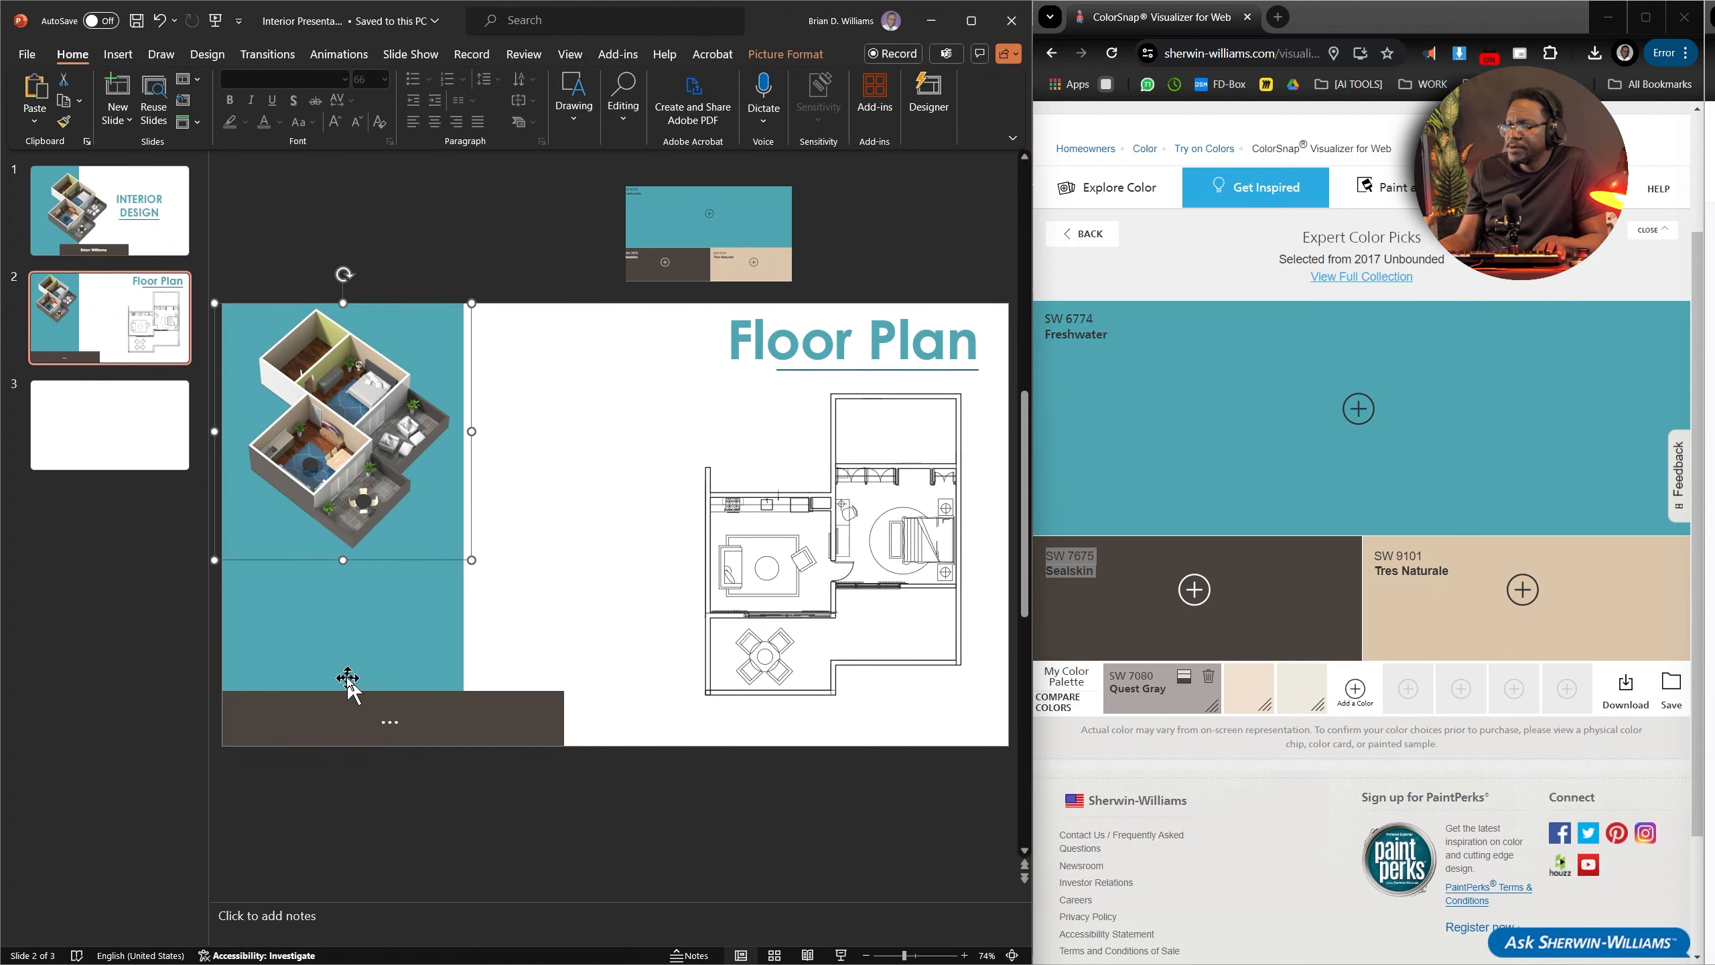
# Try removing the dark brown bar and its three dots from the Floor Plan slide.
pyautogui.click(461, 718)
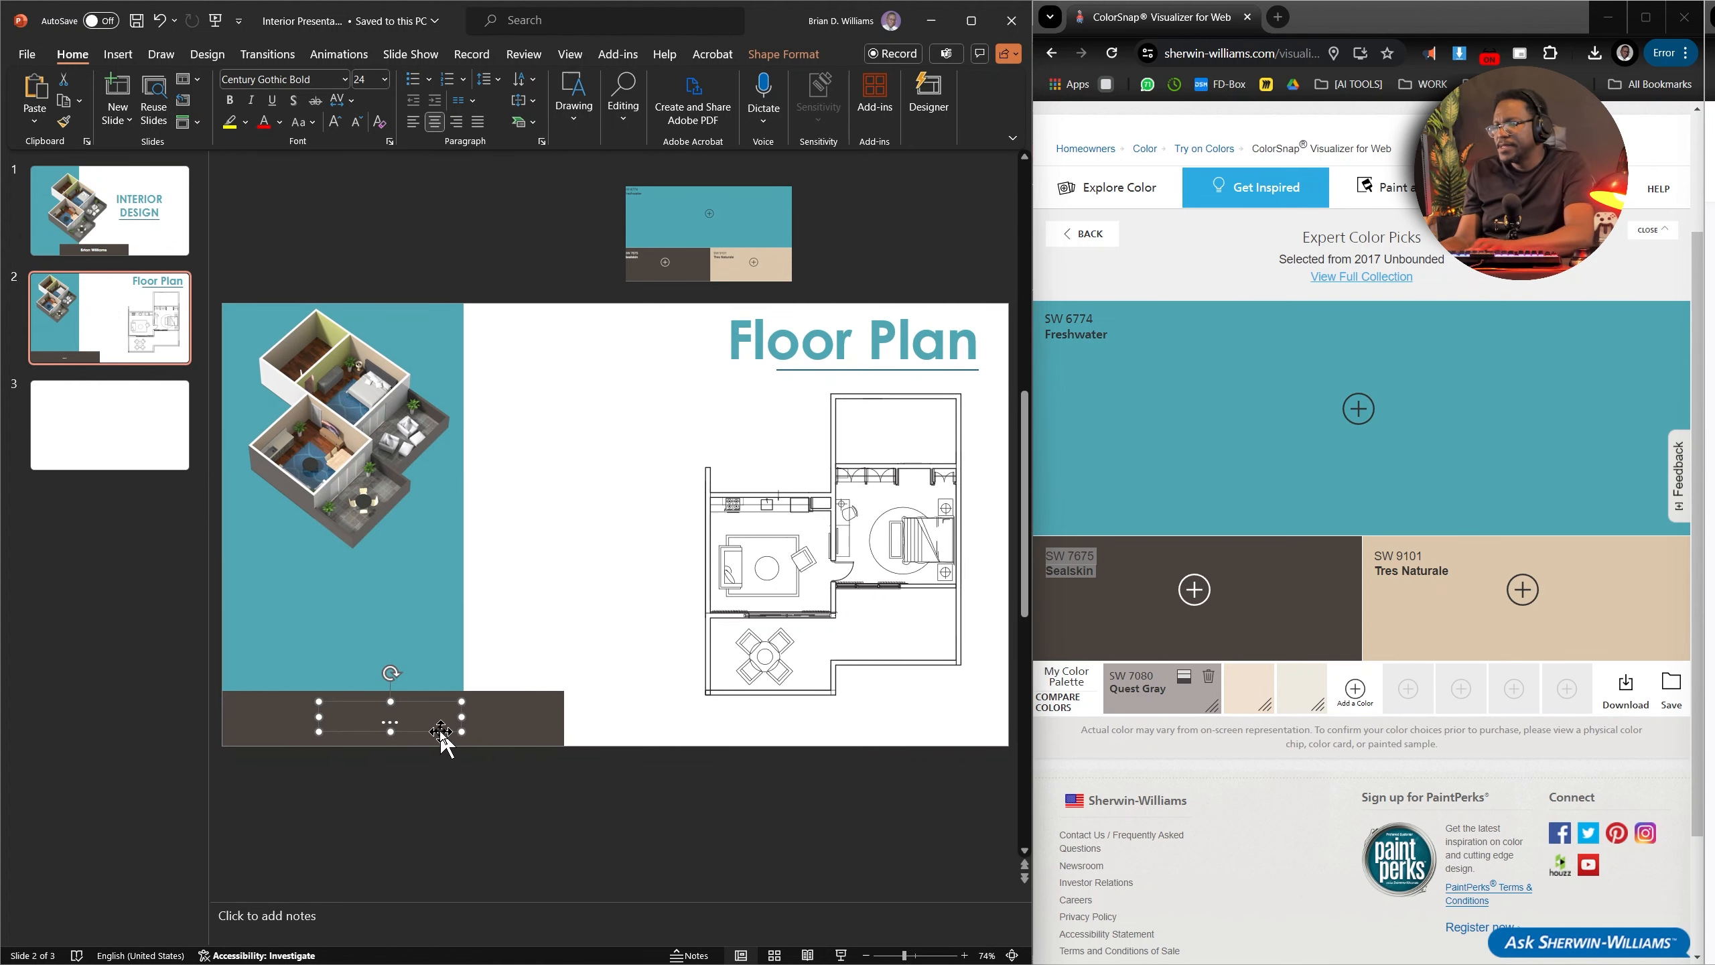
pyautogui.click(503, 733)
pyautogui.press('Delete')
pyautogui.click(395, 716)
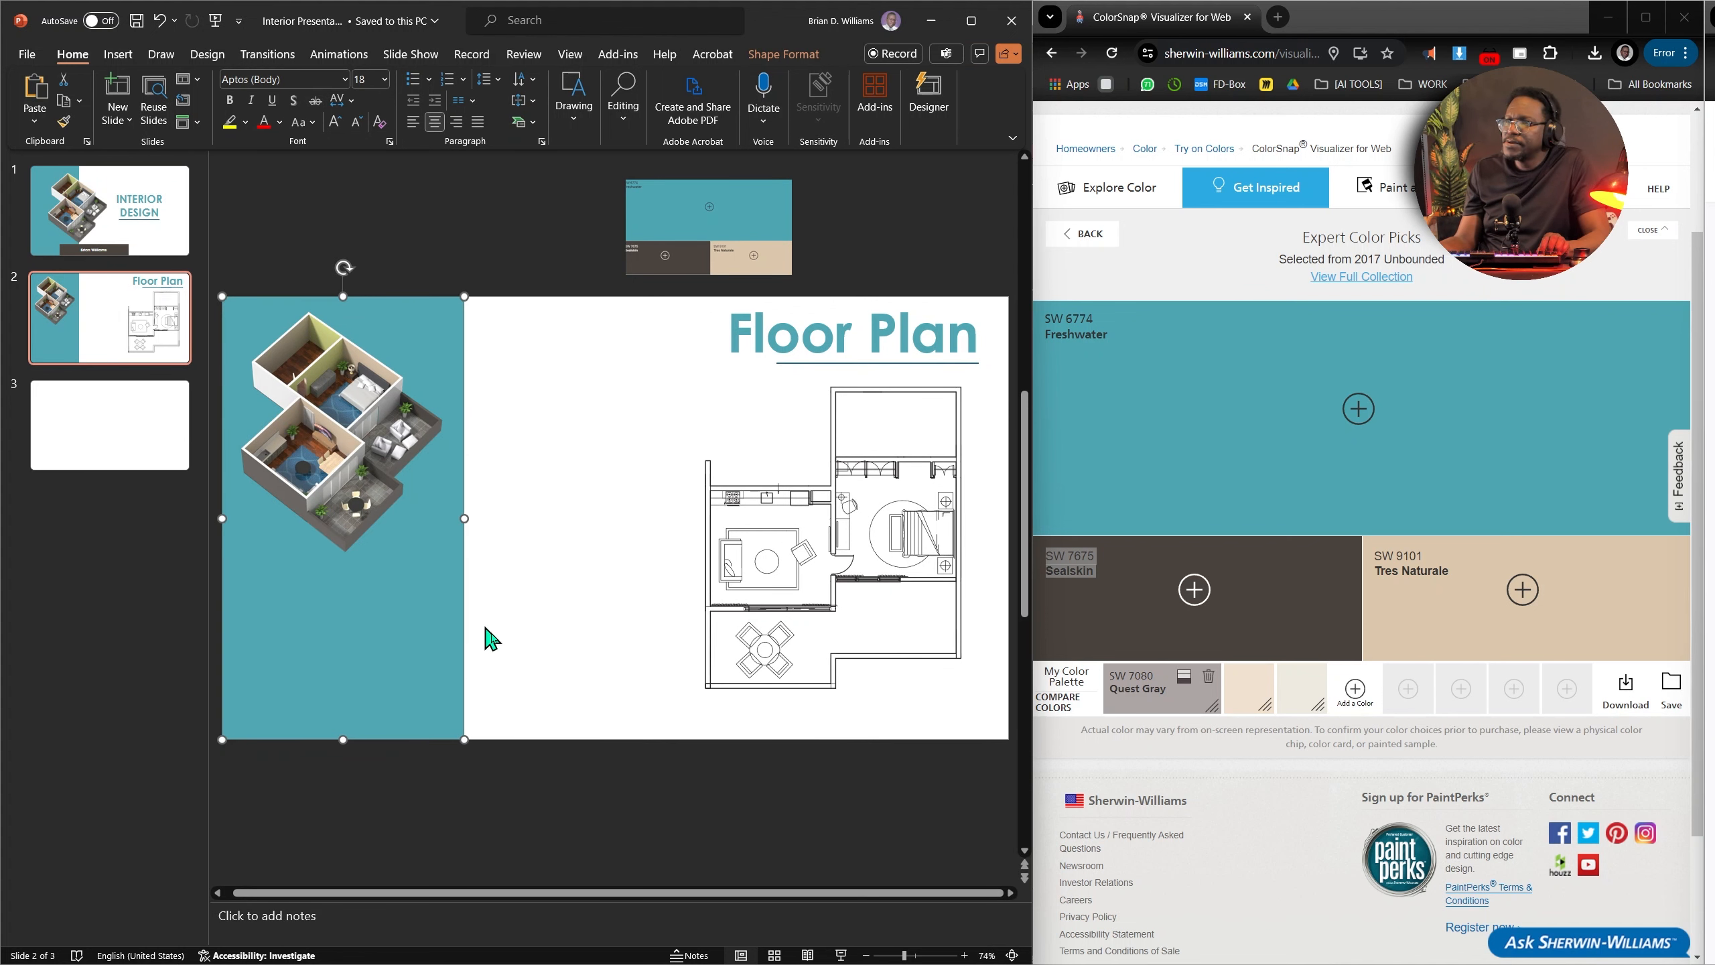
# Undo the removal of the dark brown bar and its three dots.
pyautogui.hotkey('ctrl', 'z')
pyautogui.hotkey('ctrl', 'z')
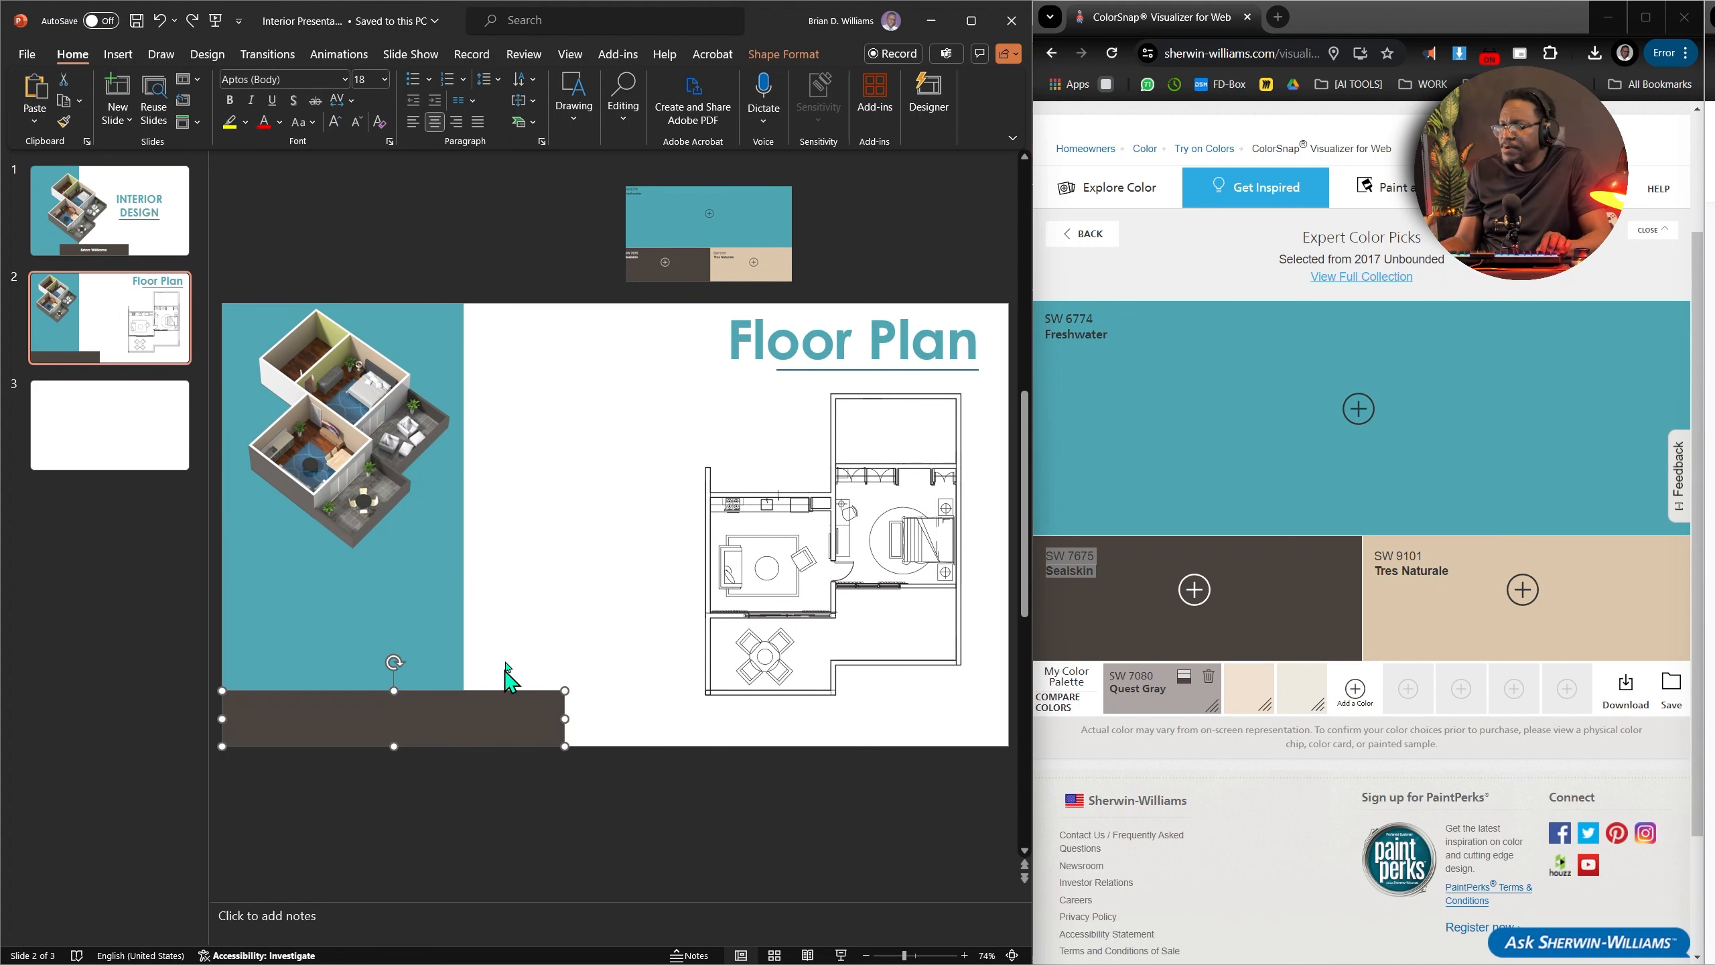
pyautogui.click(658, 555)
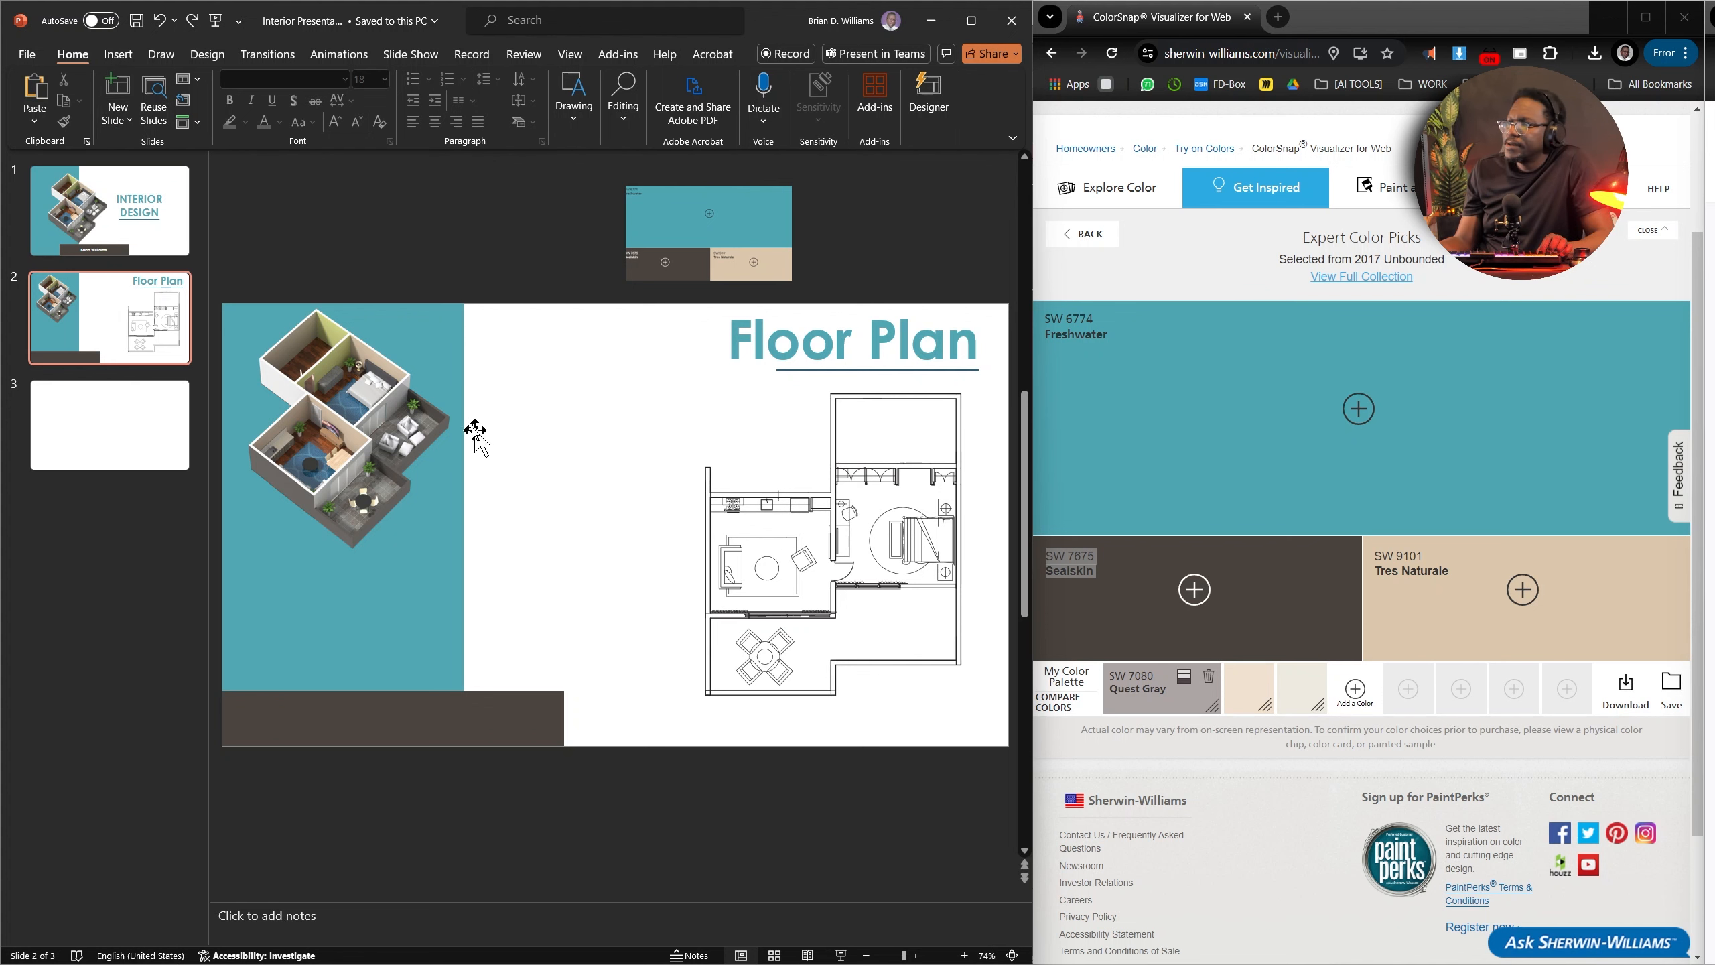
pyautogui.click(379, 738)
pyautogui.hotkey('ctrl', 'z')
pyautogui.hotkey('ctrl', 'z')
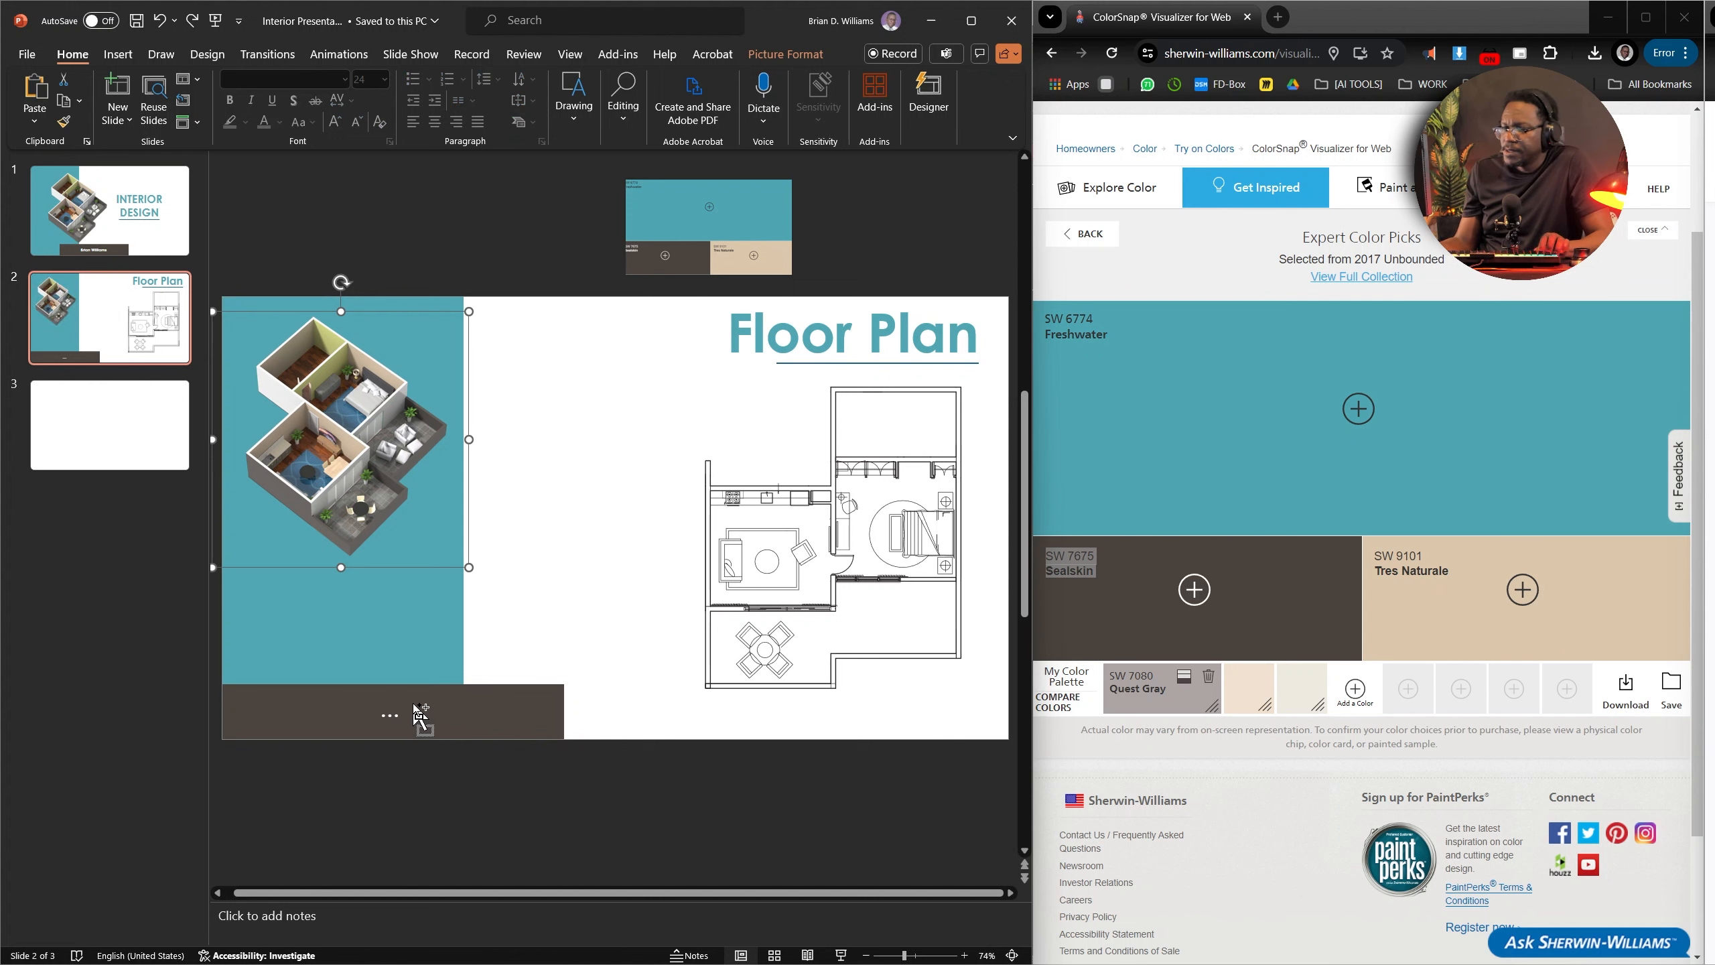
pyautogui.hotkey('ctrl', 'z')
# Move the three-dot text box off the brown bar onto the teal block just below the 3D render.
pyautogui.click(378, 716)
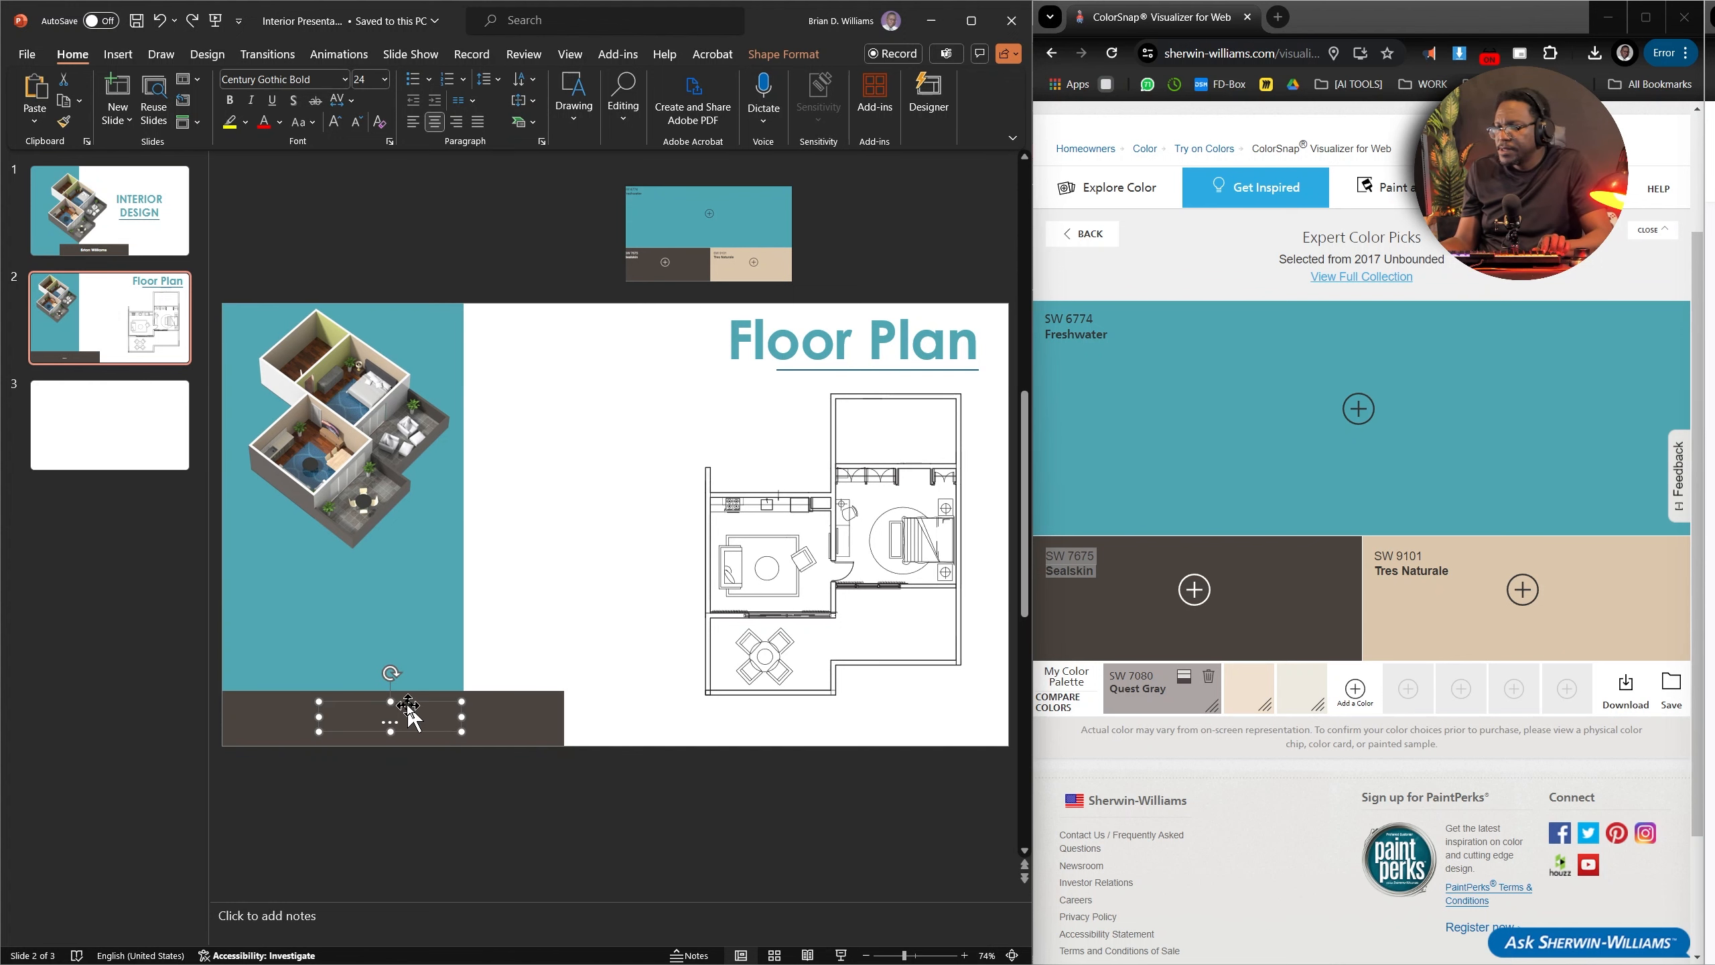
pyautogui.moveTo(408, 707); pyautogui.dragTo(553, 599)
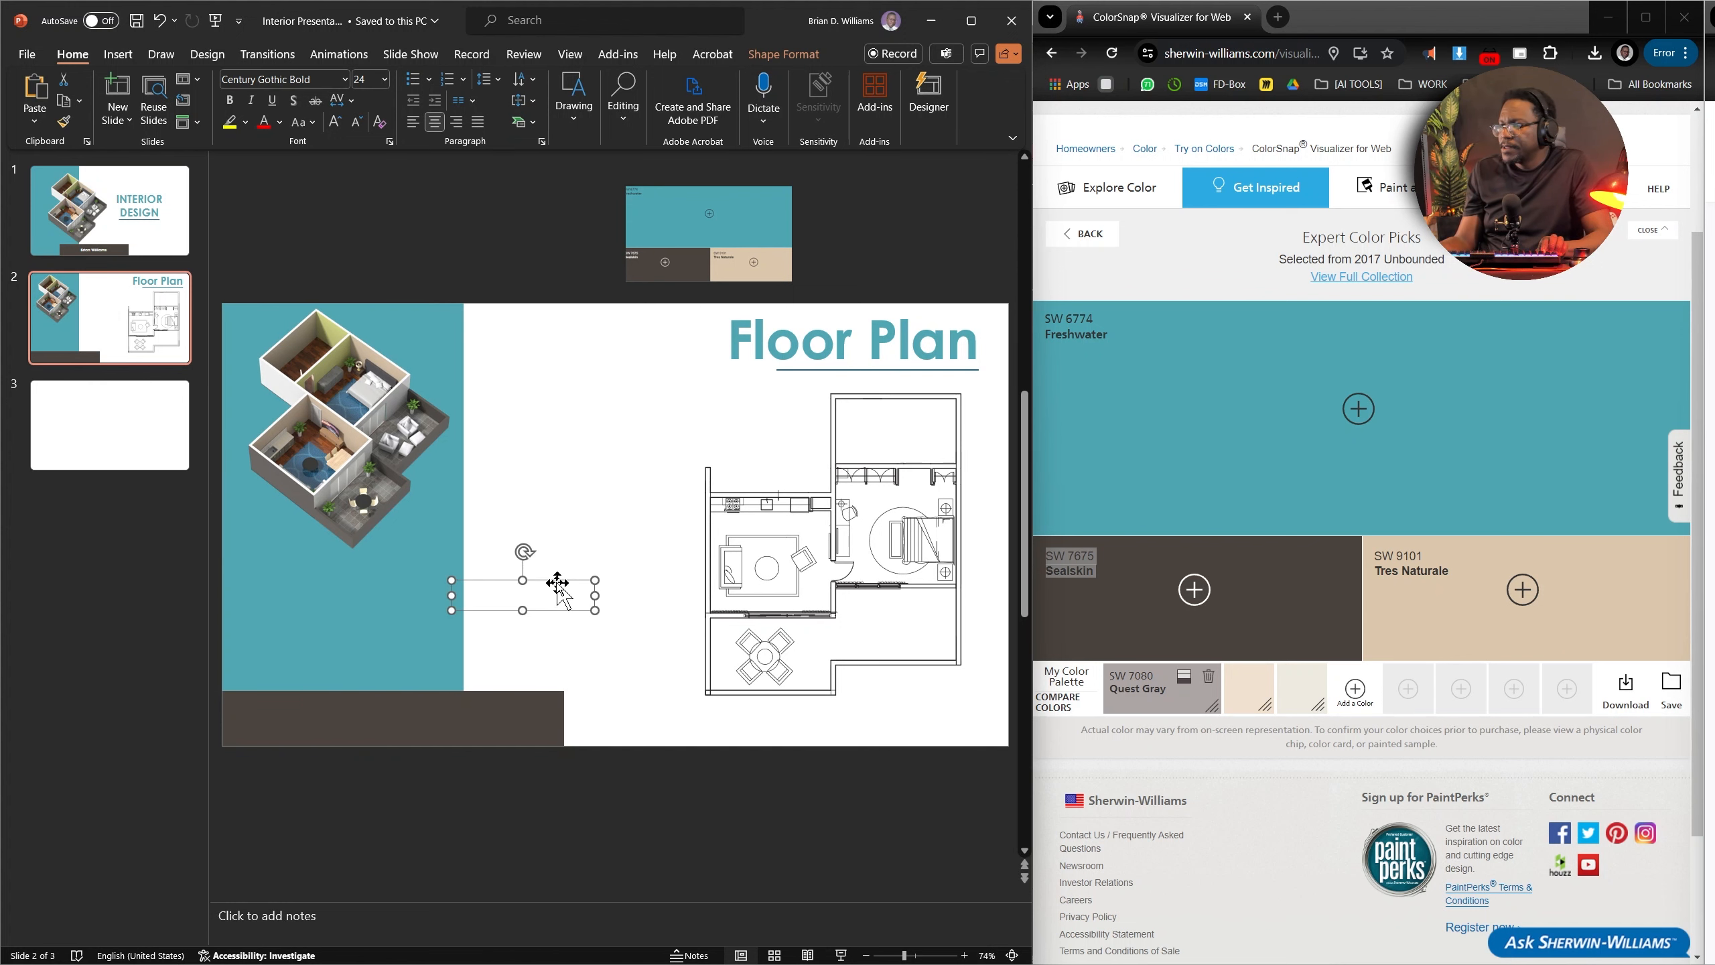
pyautogui.moveTo(557, 582); pyautogui.dragTo(388, 578)
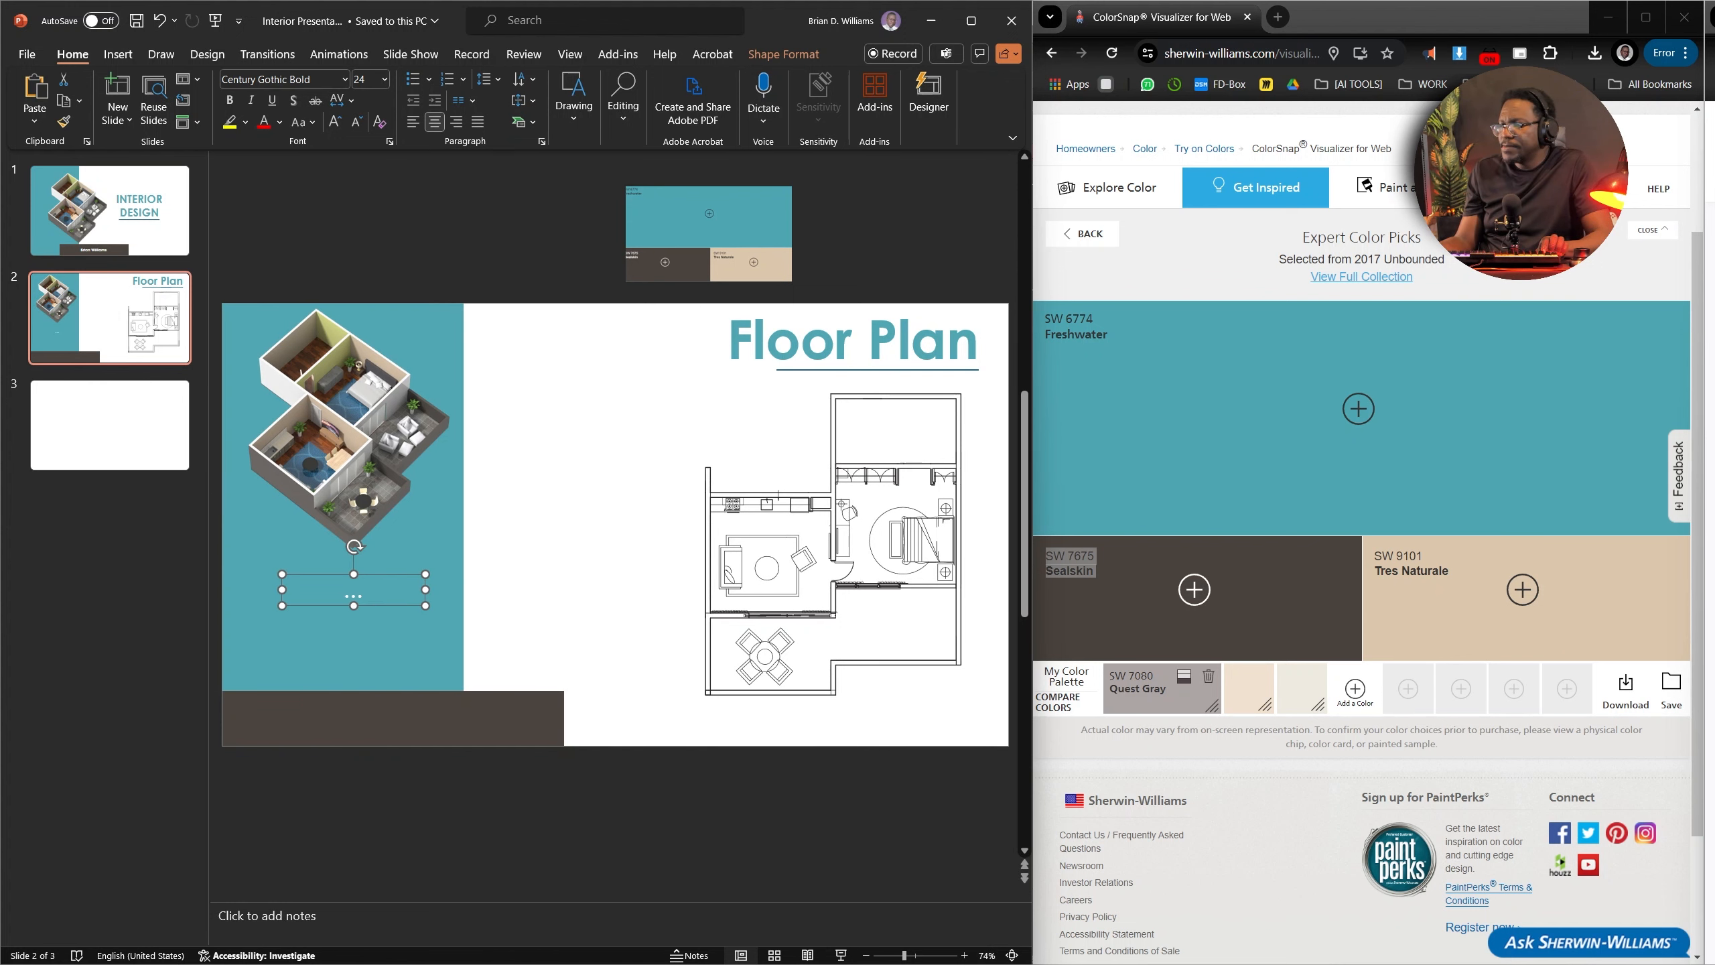
# In a new Chrome tab, search Google for lorem ipsum and open the lipsum.com generator.
pyautogui.click(1278, 17)
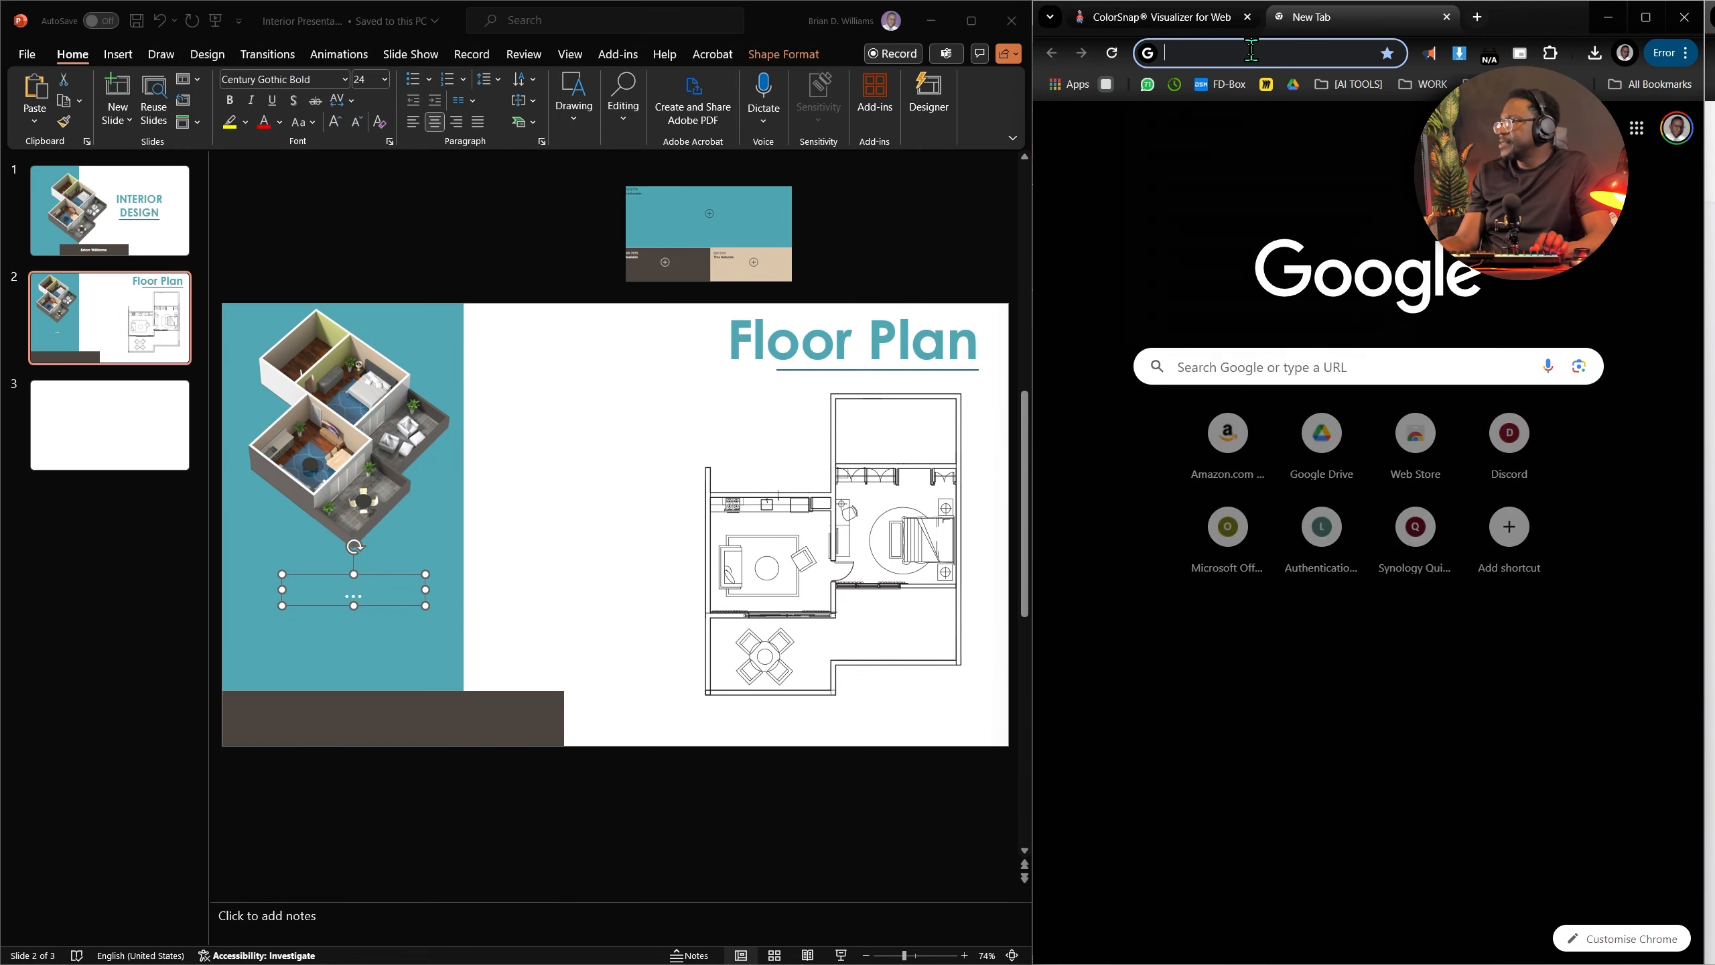
pyautogui.click(1251, 51)
pyautogui.write('lorem')
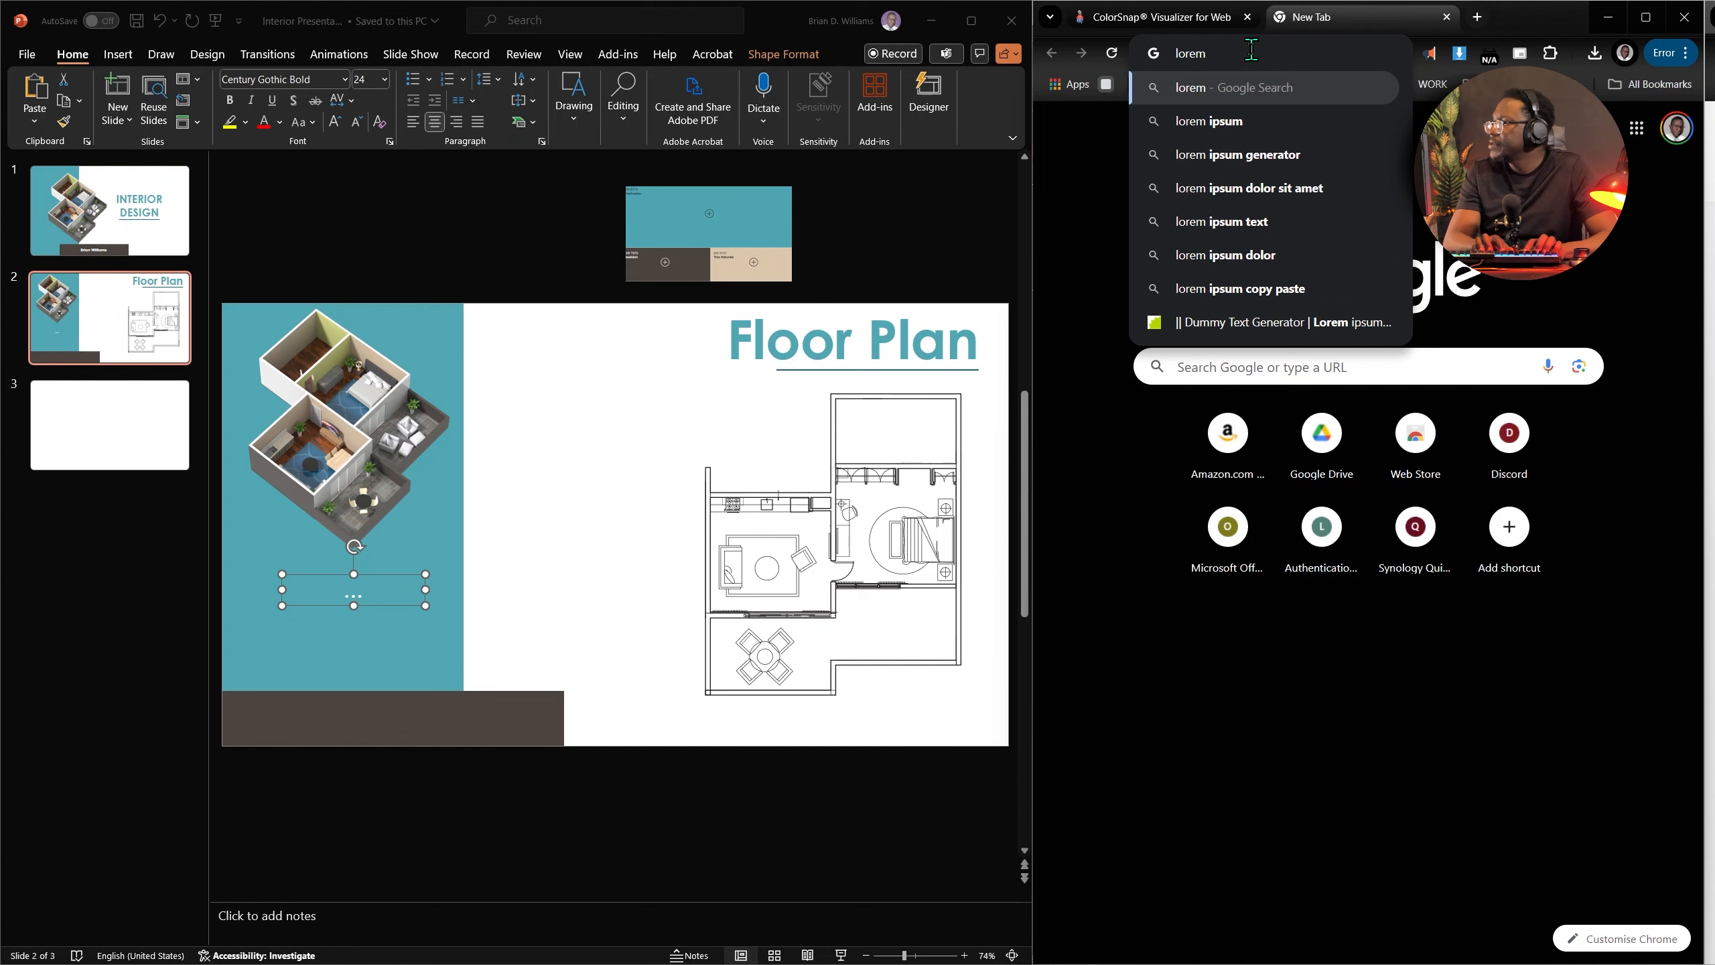
pyautogui.press('Down')
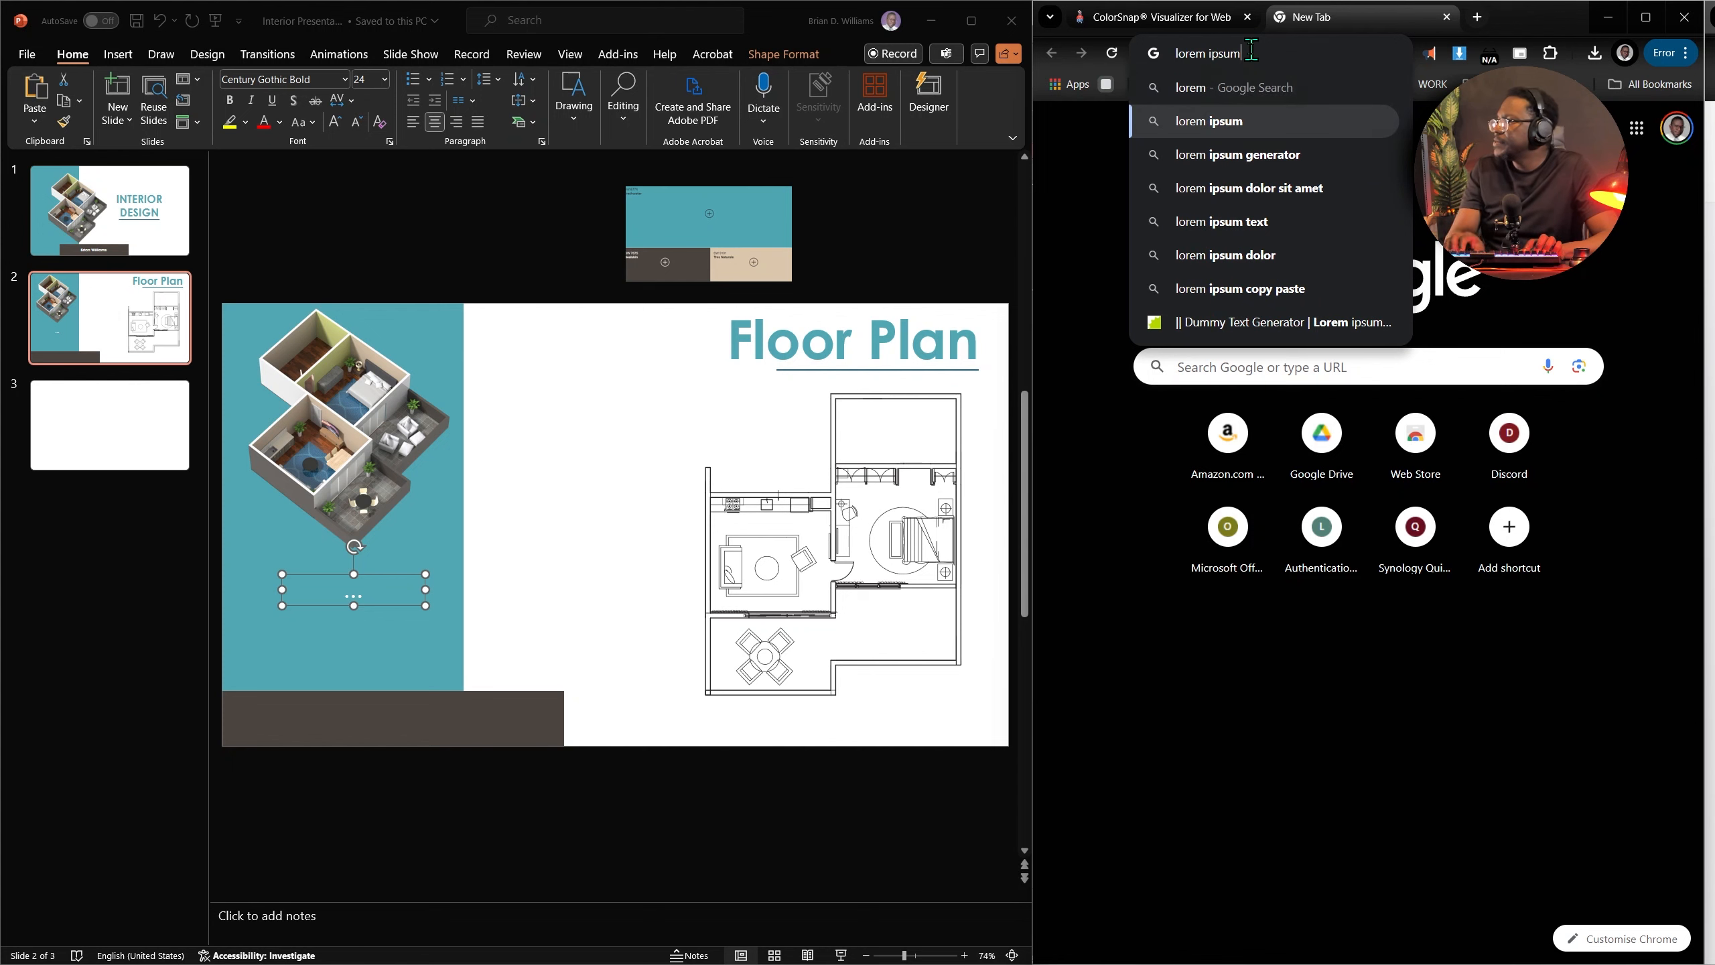
pyautogui.press('Return')
pyautogui.moveTo(1186, 34)
pyautogui.mouseDown()
pyautogui.moveTo(1220, 21)
pyautogui.moveTo(1195, 27)
pyautogui.mouseUp()
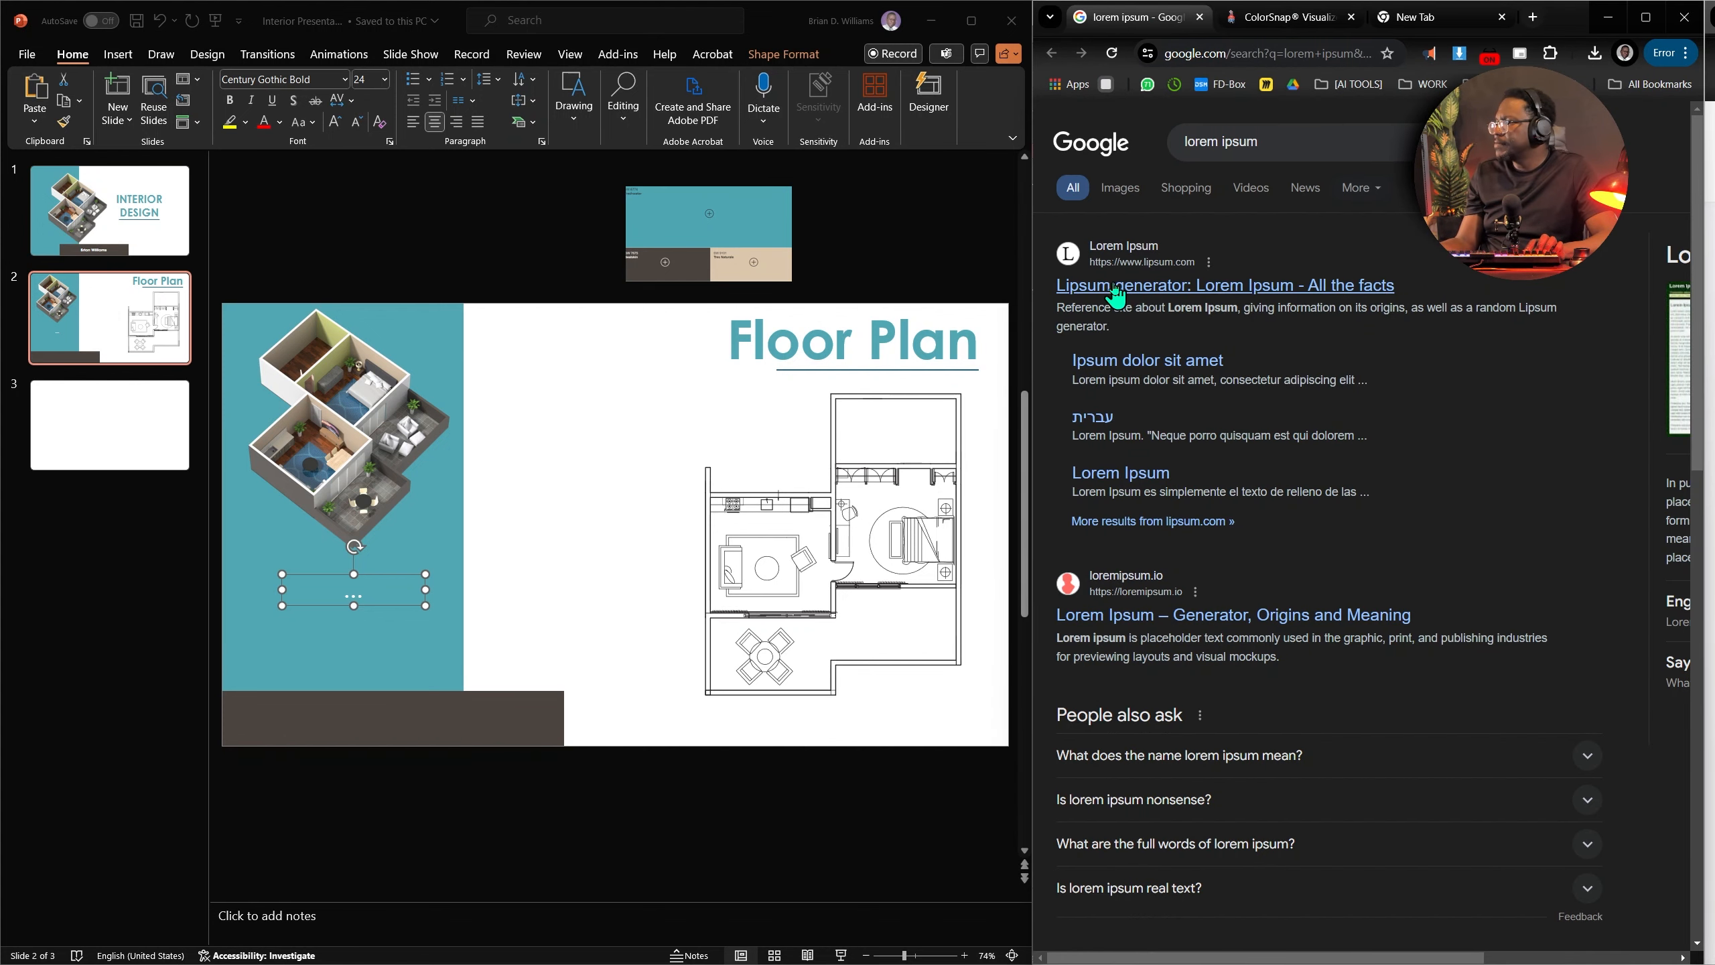
pyautogui.click(1125, 291)
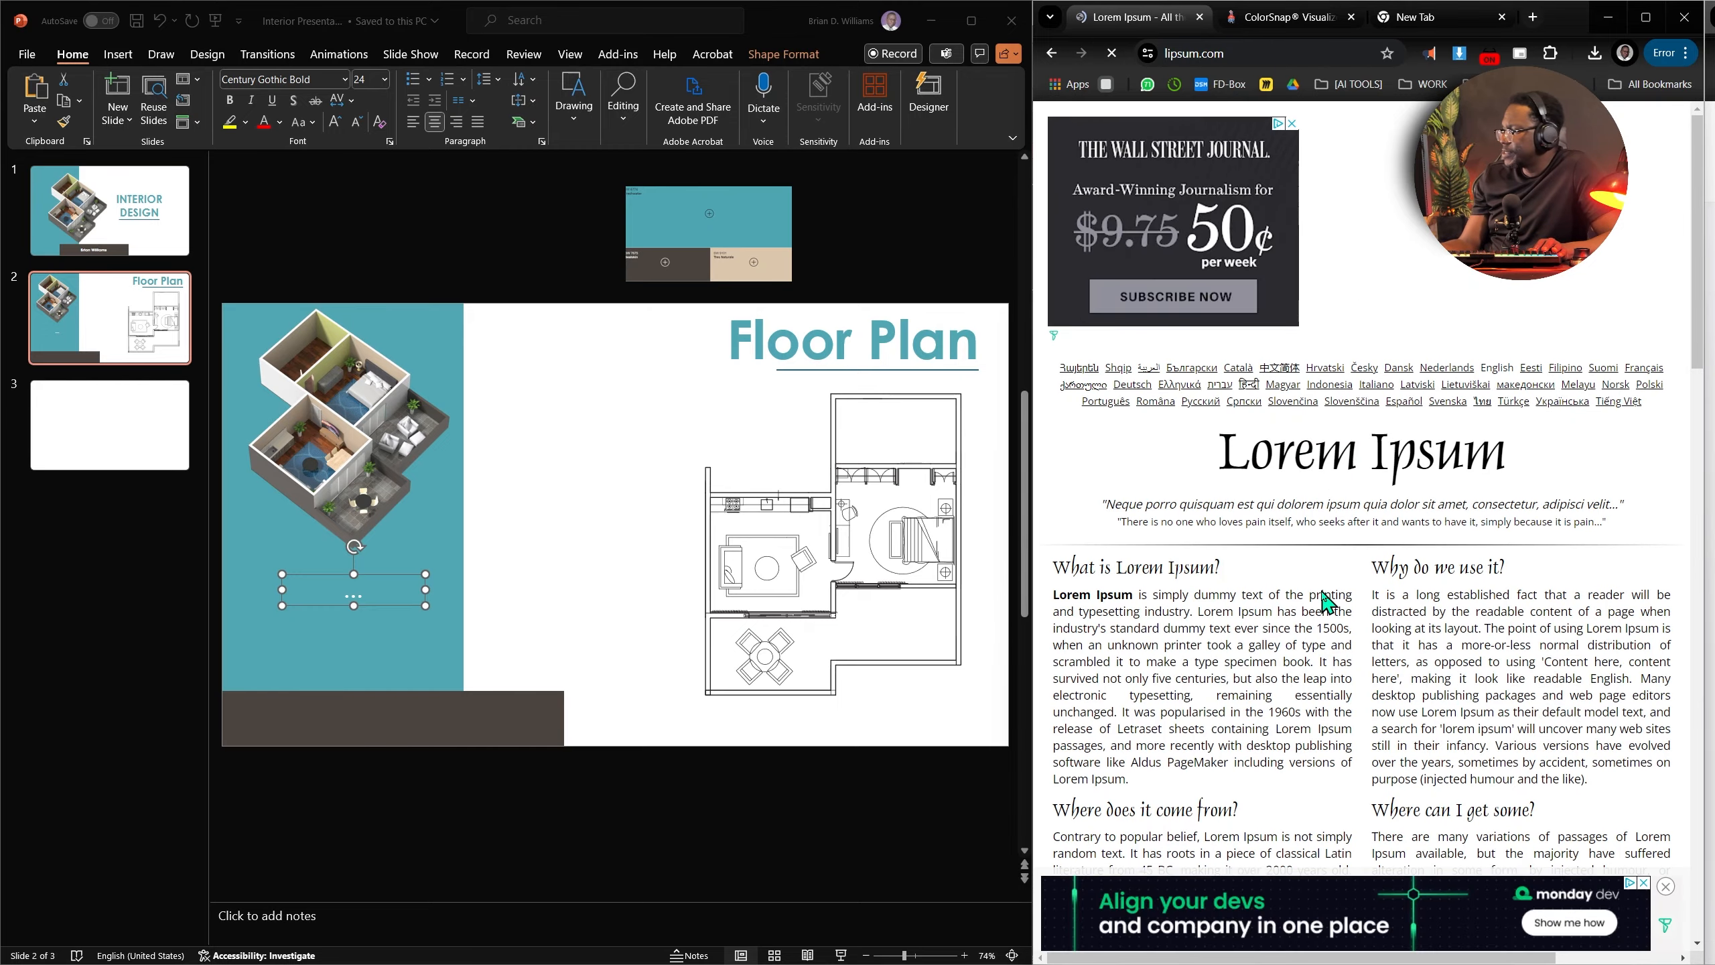
# Generate 1 paragraph of Lorem Ipsum on the site and copy the whole paragraph.
pyautogui.scroll(-5, 1329, 581)
pyautogui.scroll(-6, 1329, 572)
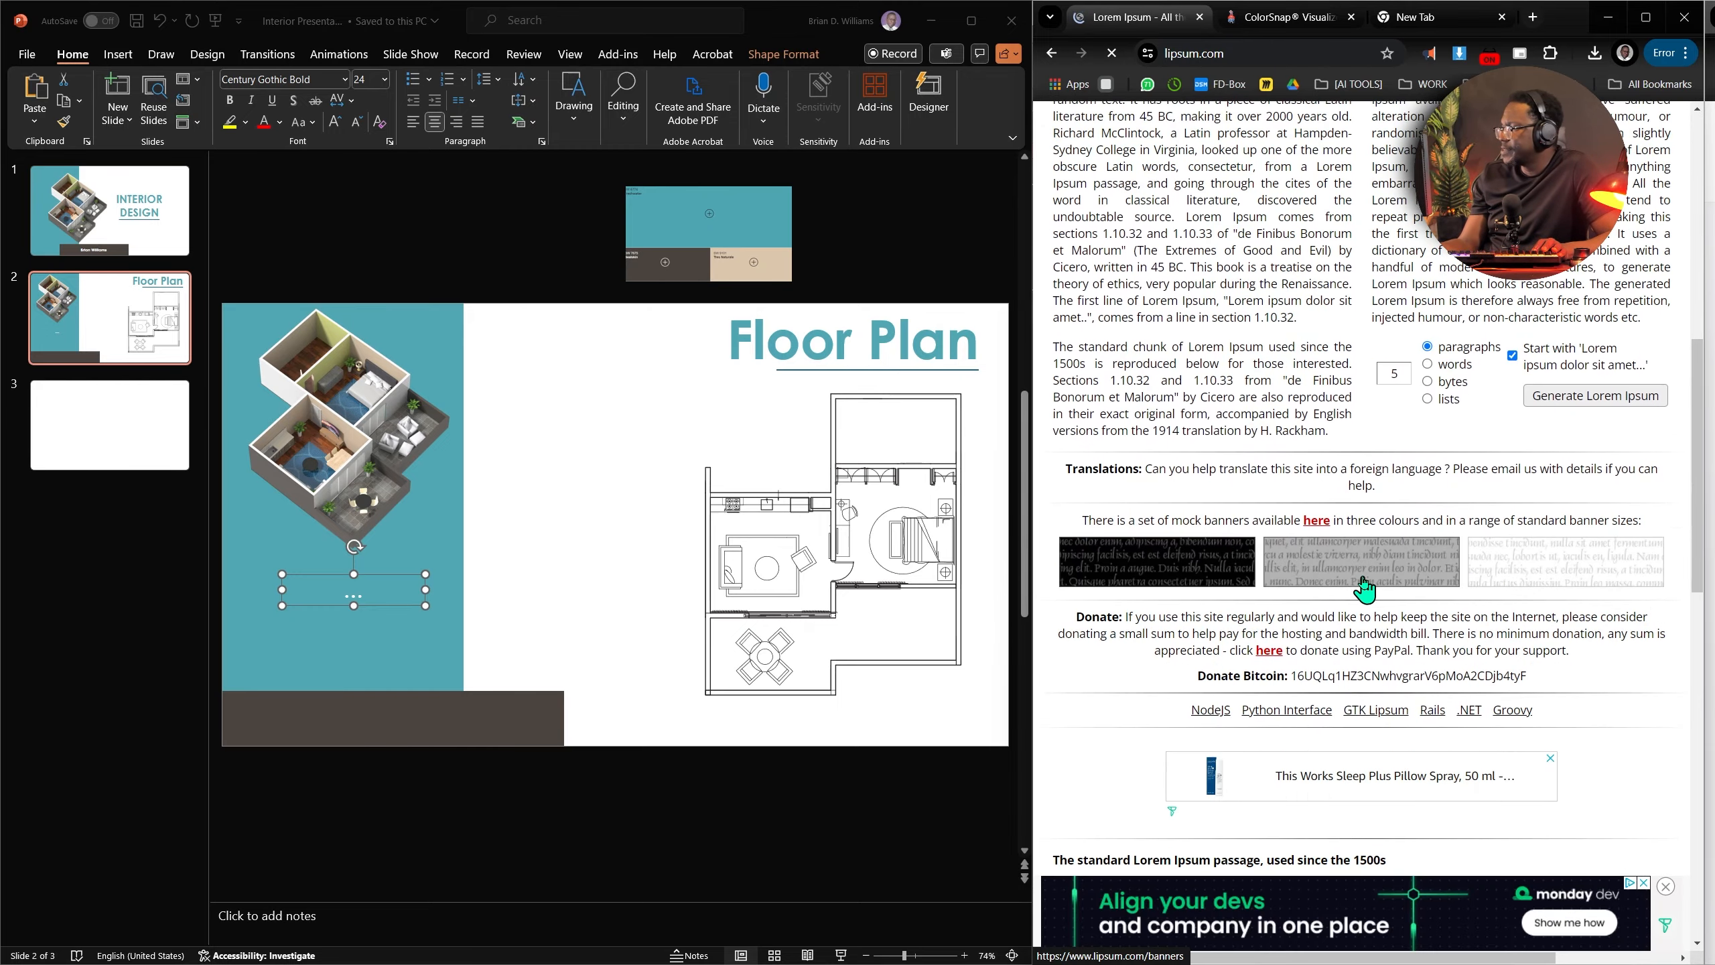
pyautogui.scroll(5, 1391, 629)
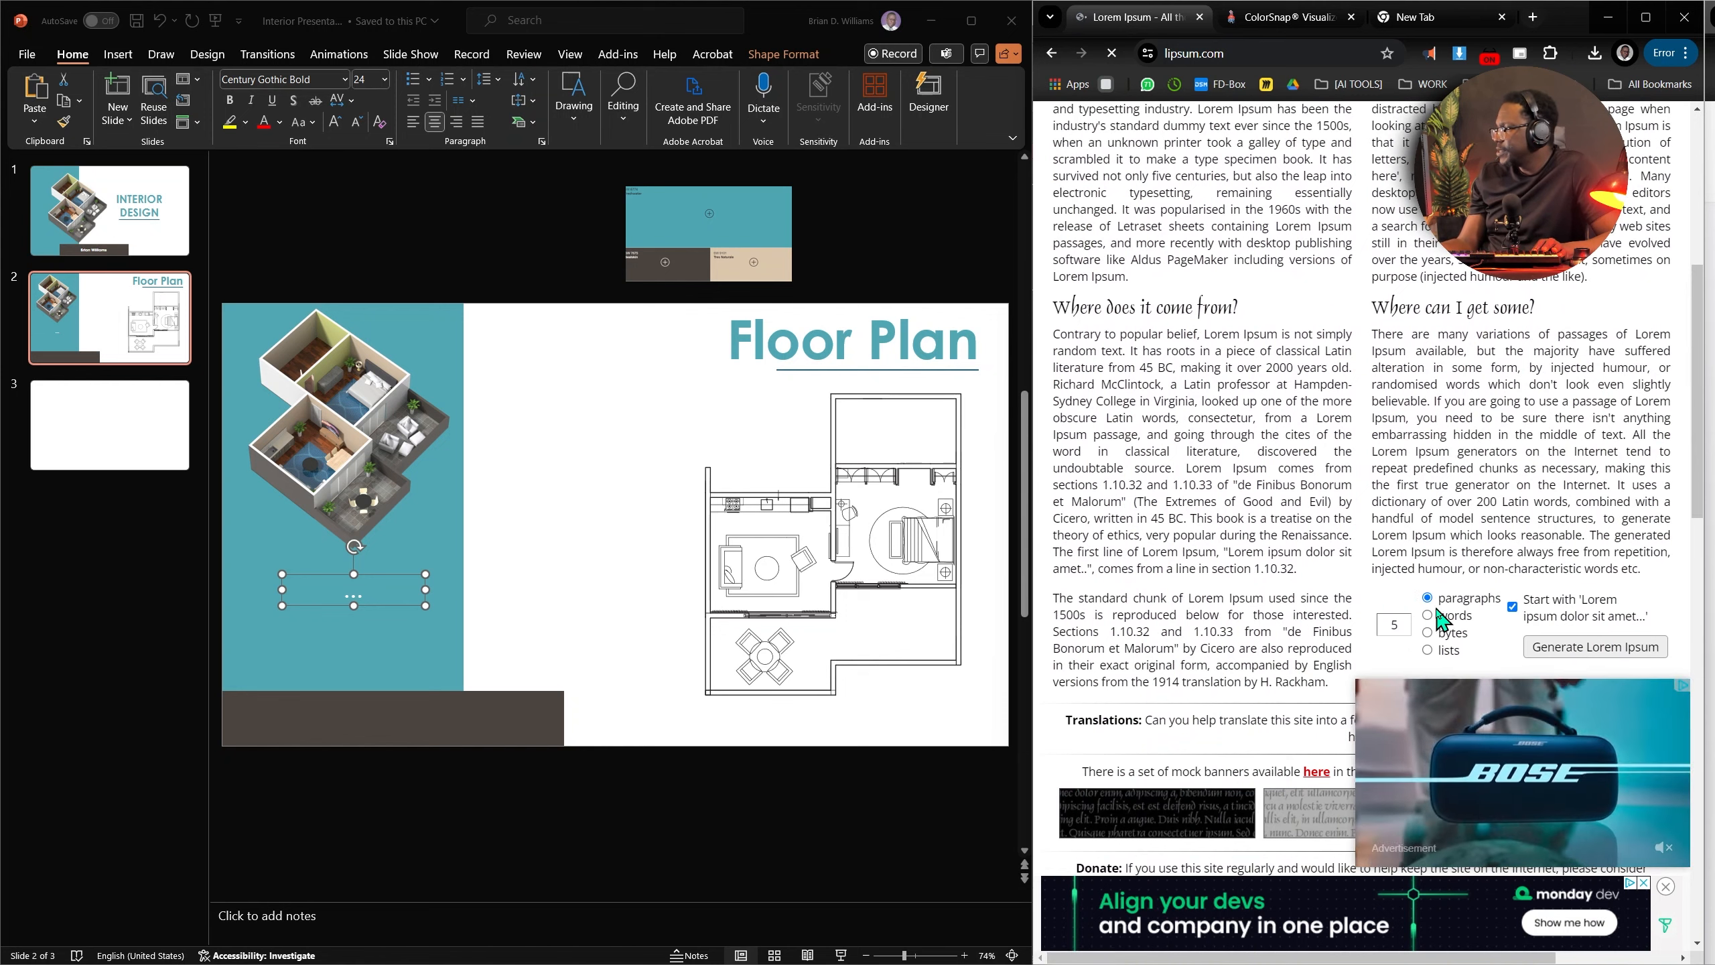
pyautogui.doubleClick(1394, 625)
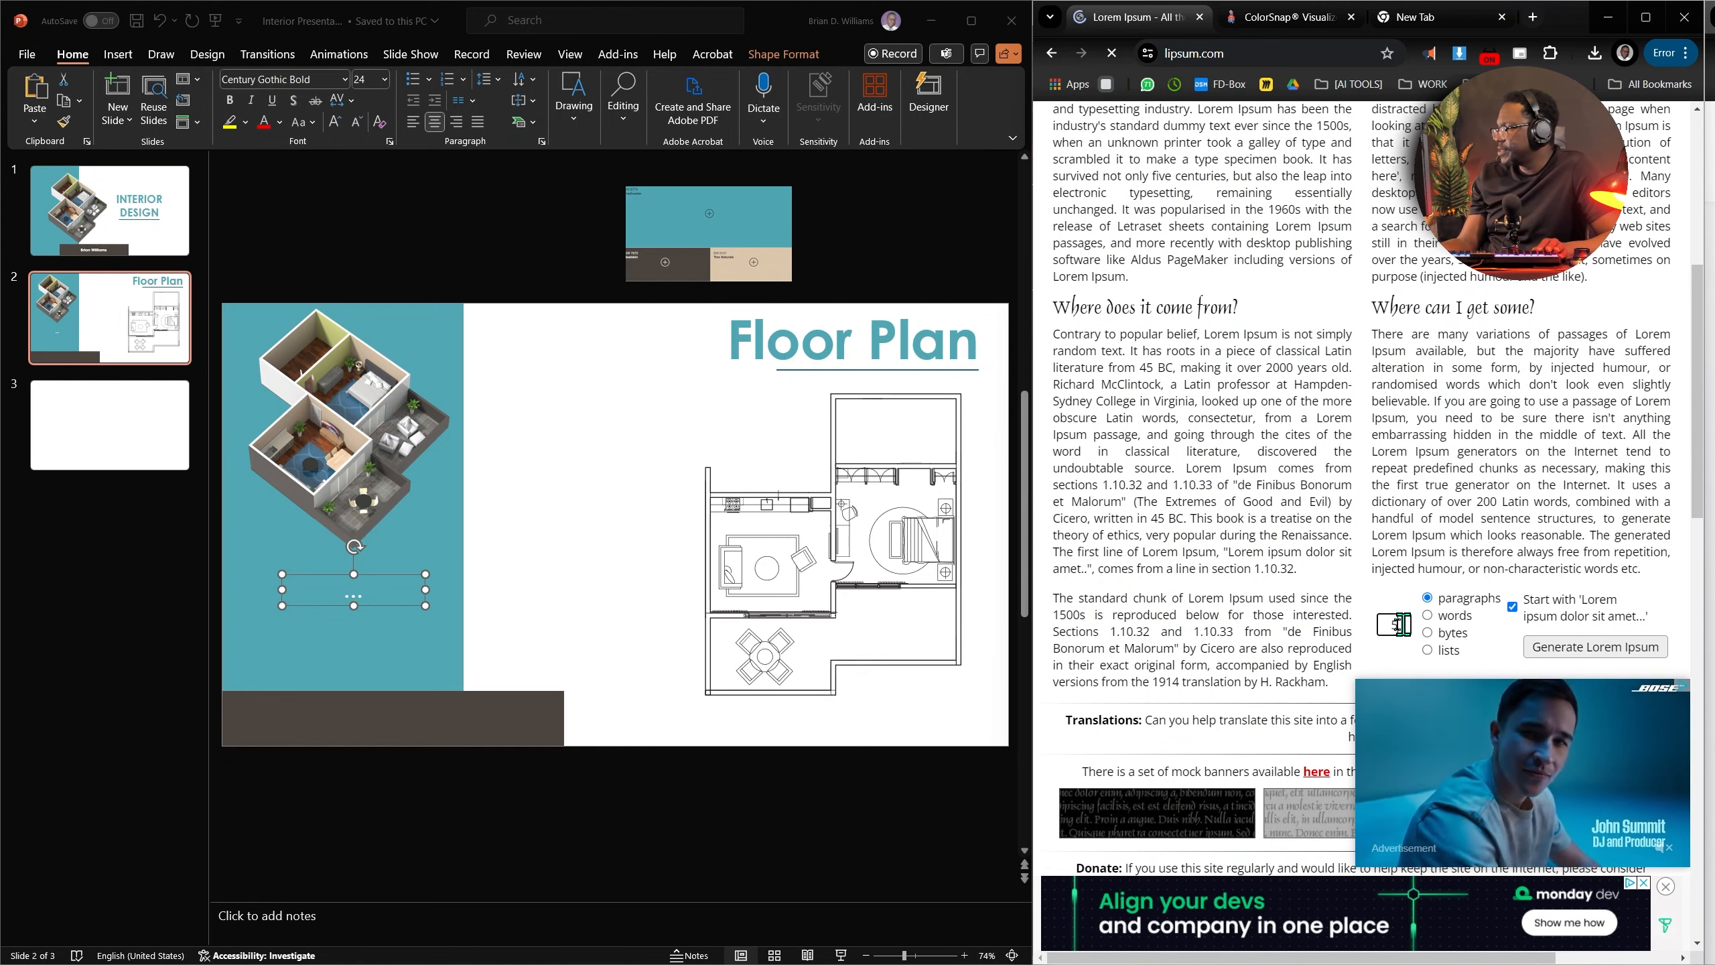
pyautogui.write('1')
pyautogui.click(1596, 640)
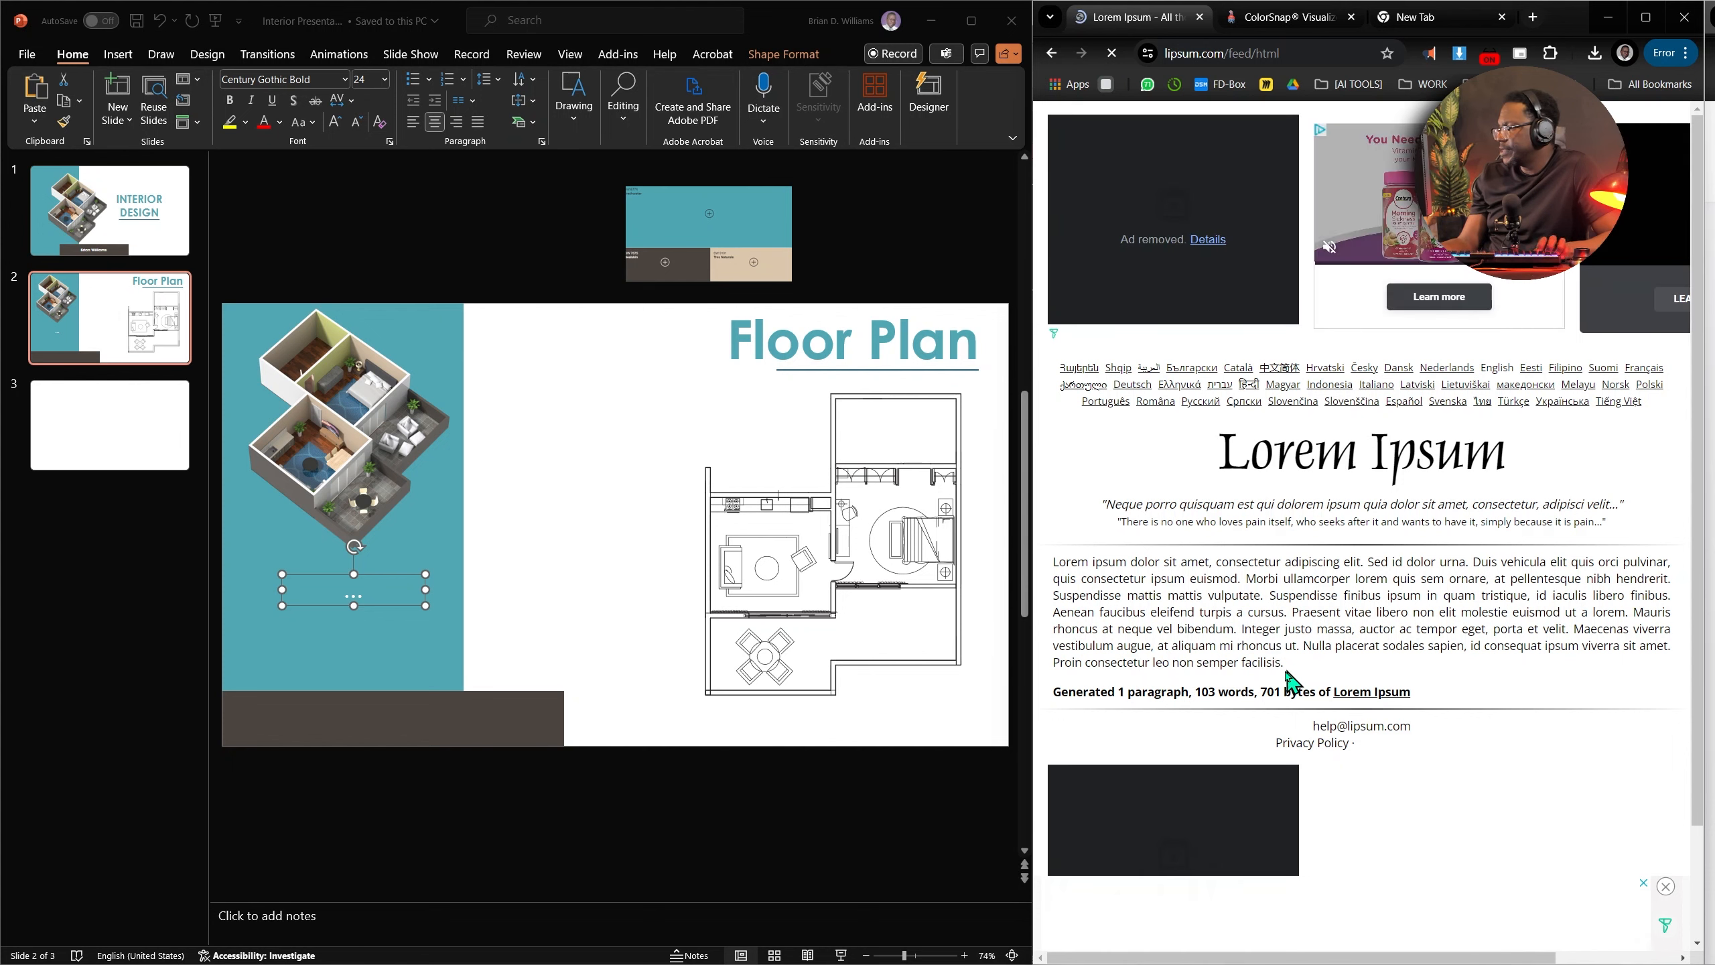
pyautogui.moveTo(1276, 652); pyautogui.dragTo(1048, 578)
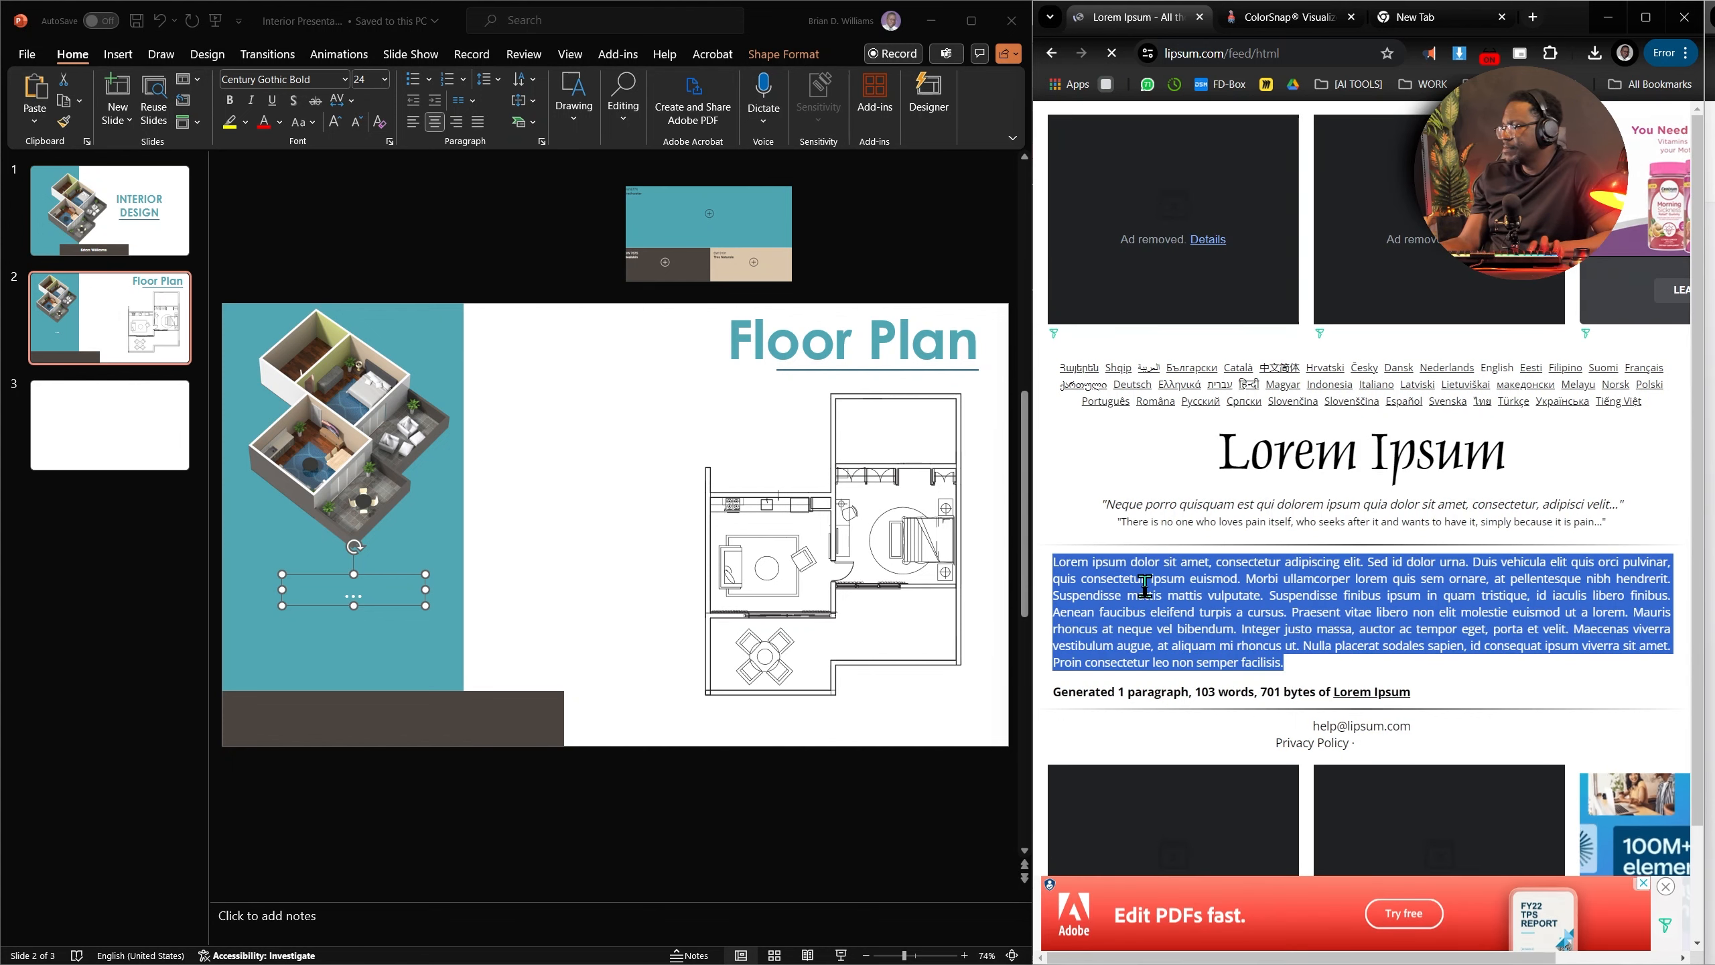
# Return to PowerPoint and replace the three dots in the teal block's text box with the copied Lorem Ipsum paragraph.
pyautogui.click(1283, 16)
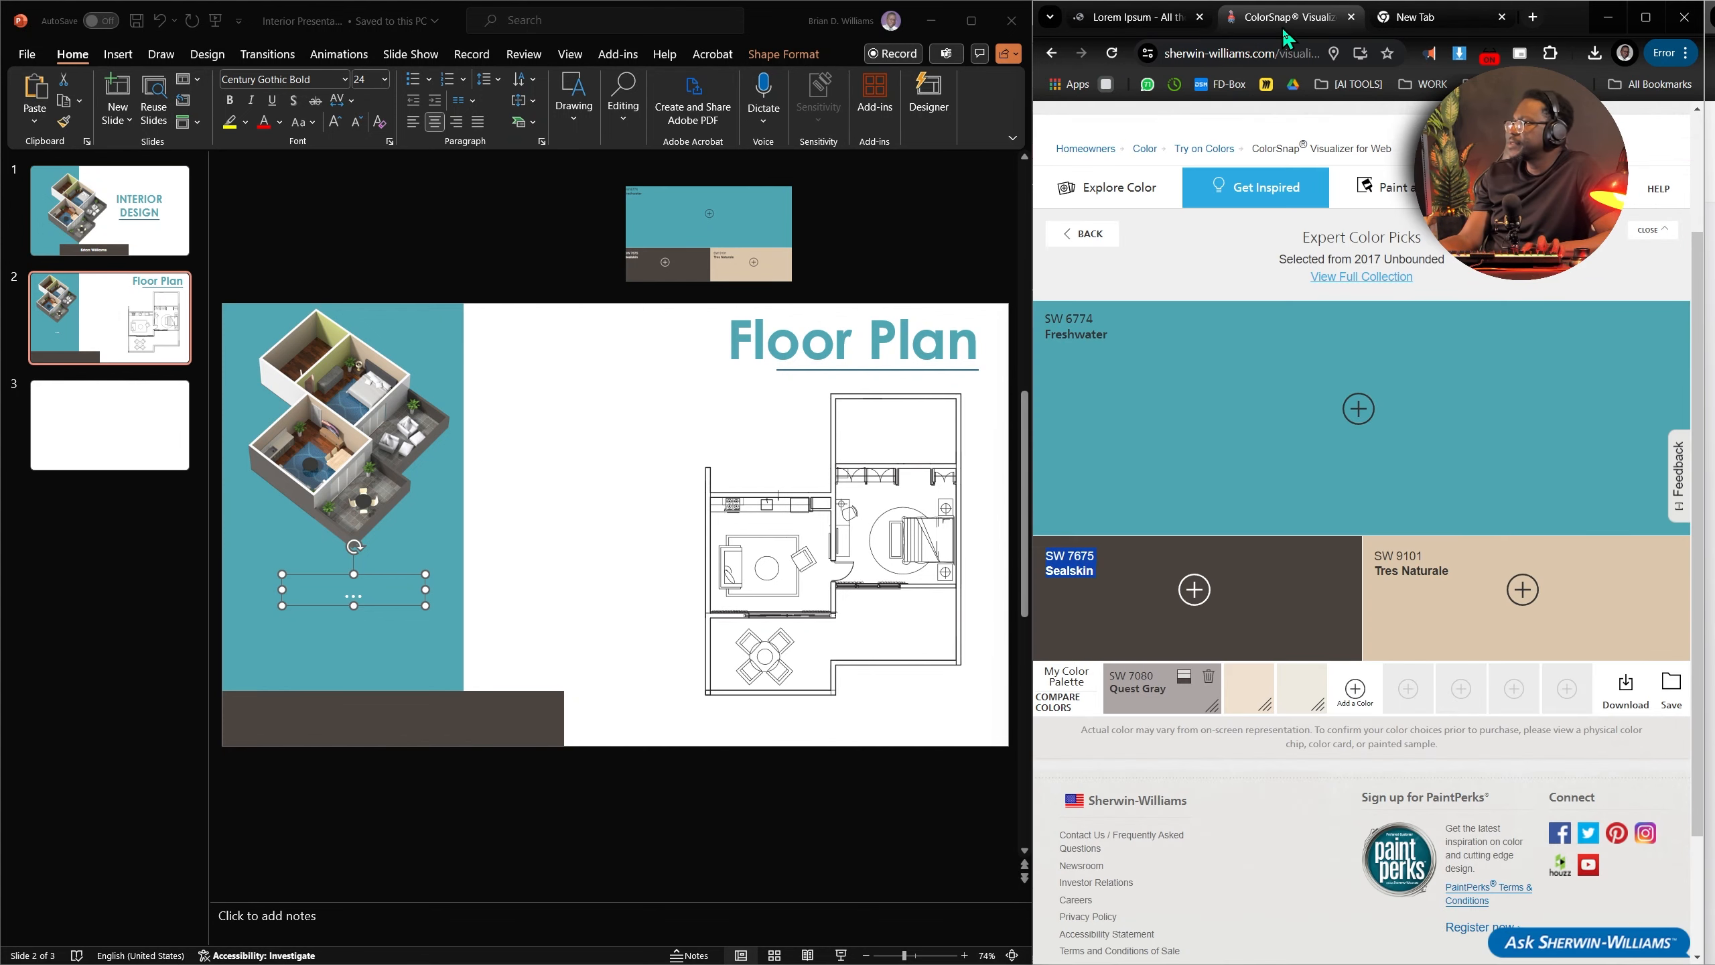
pyautogui.click(362, 611)
pyautogui.hotkey('ctrl', 'v')
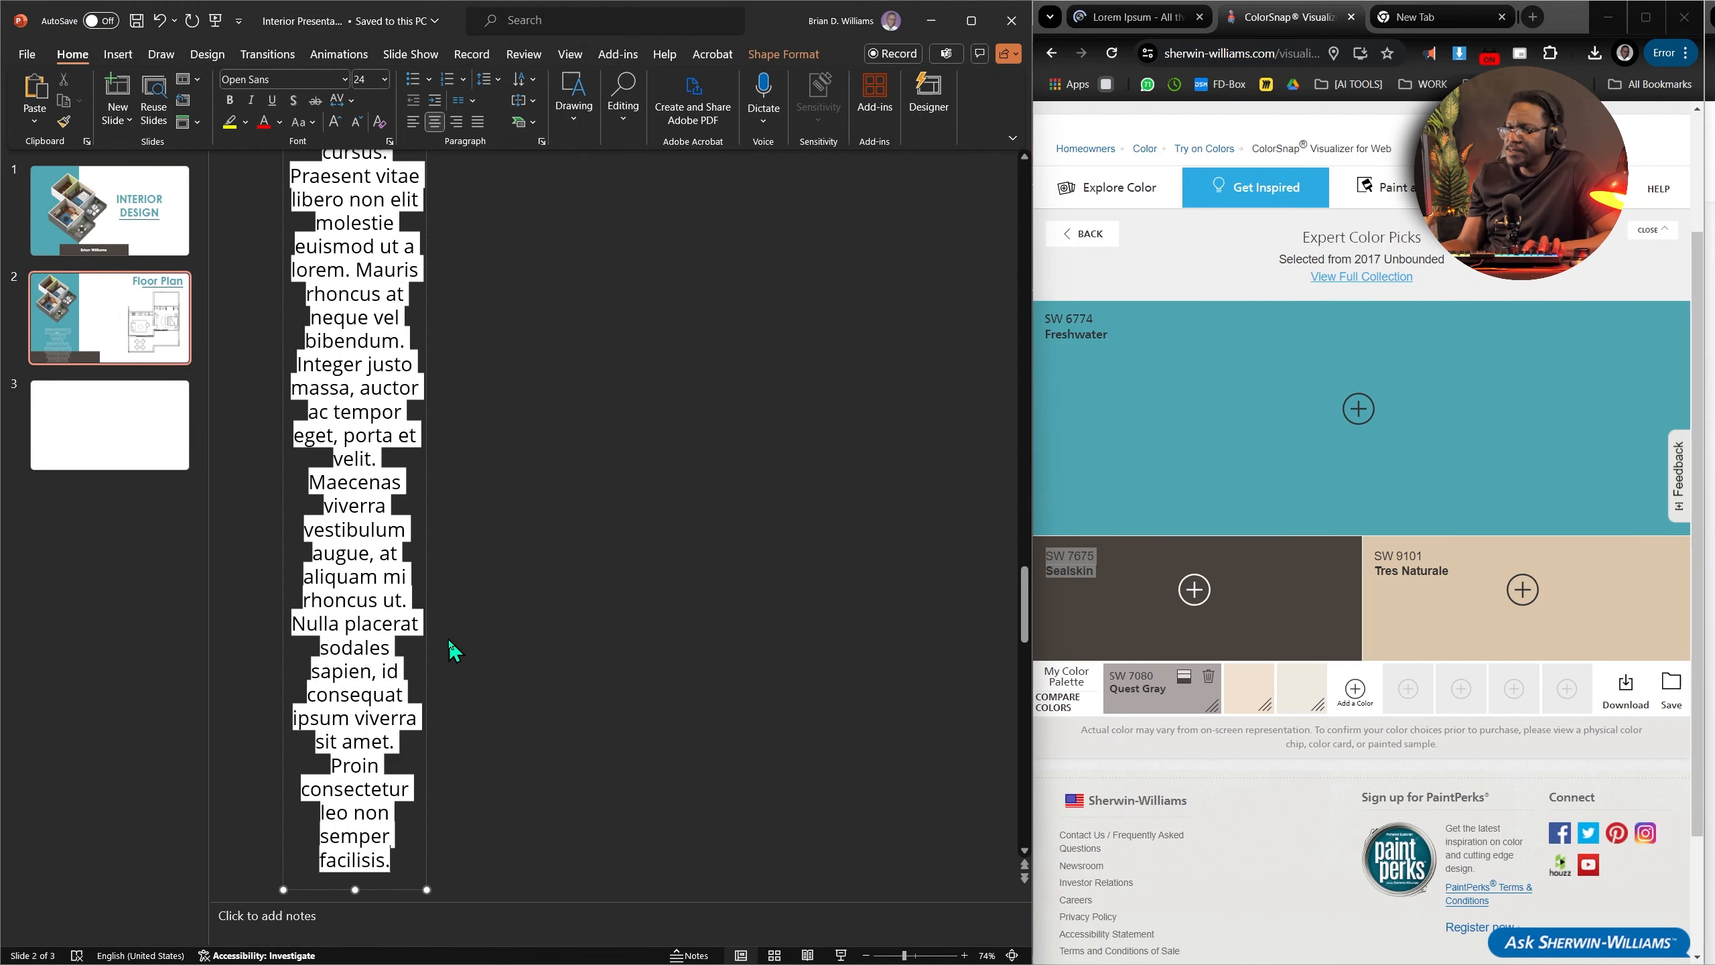
# Set the font size of the pasted Lorem Ipsum paragraph to 10.
pyautogui.click(384, 79)
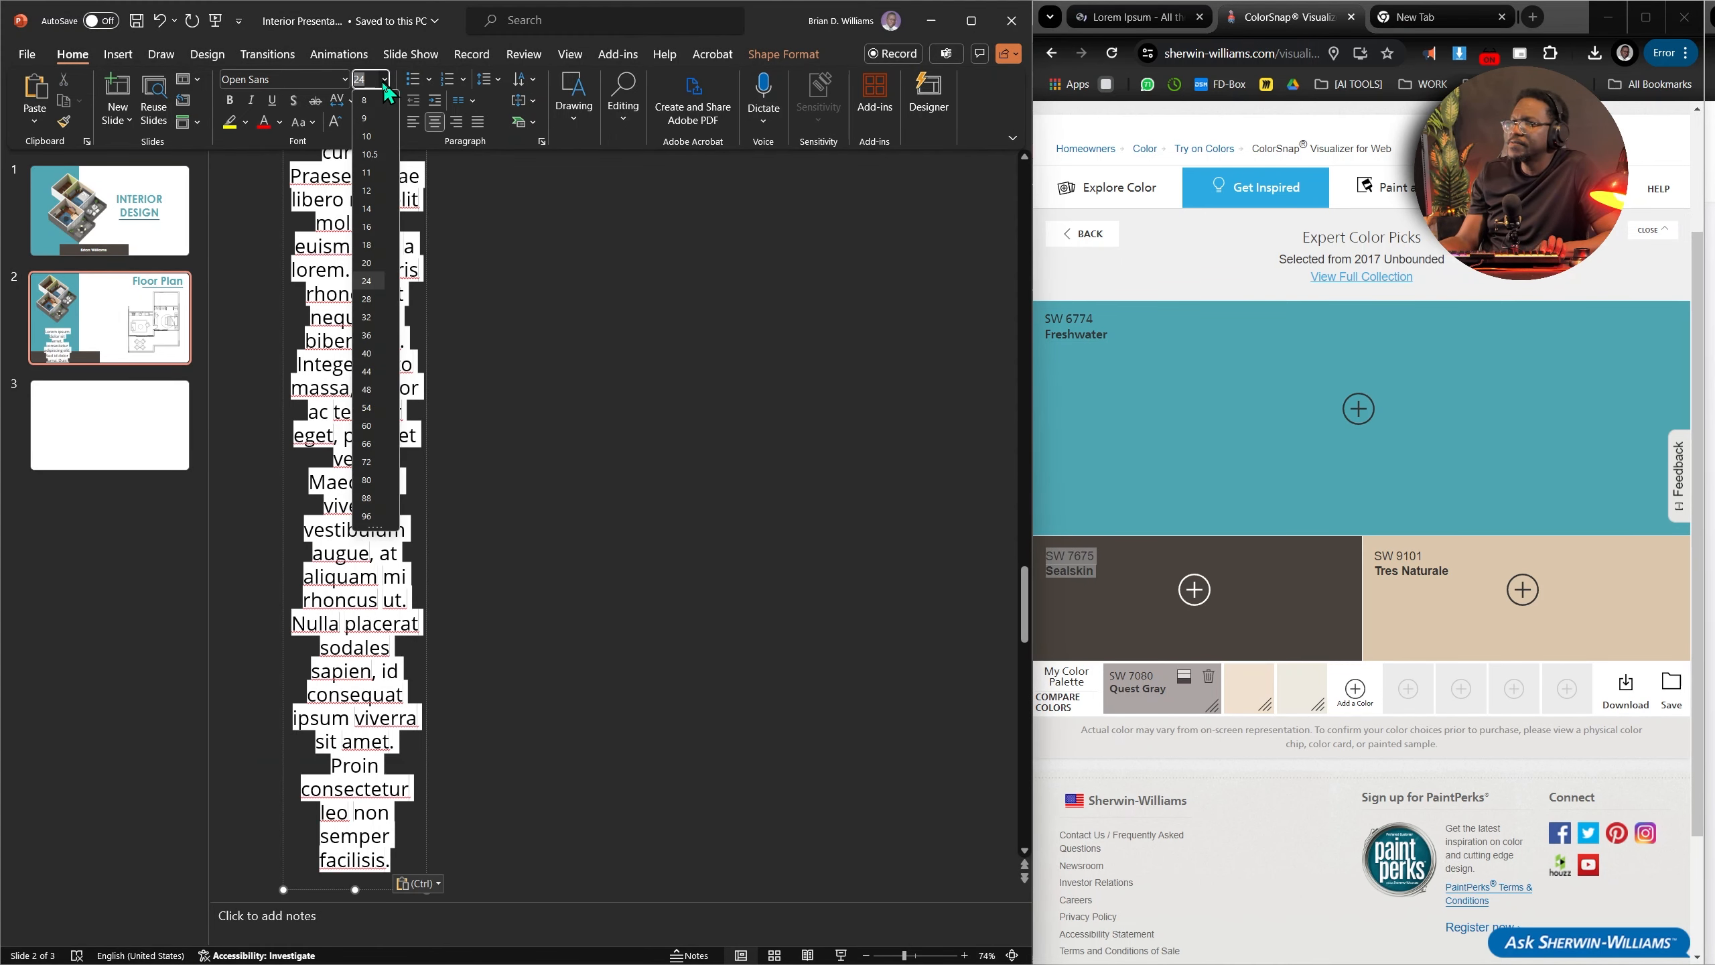
pyautogui.click(374, 140)
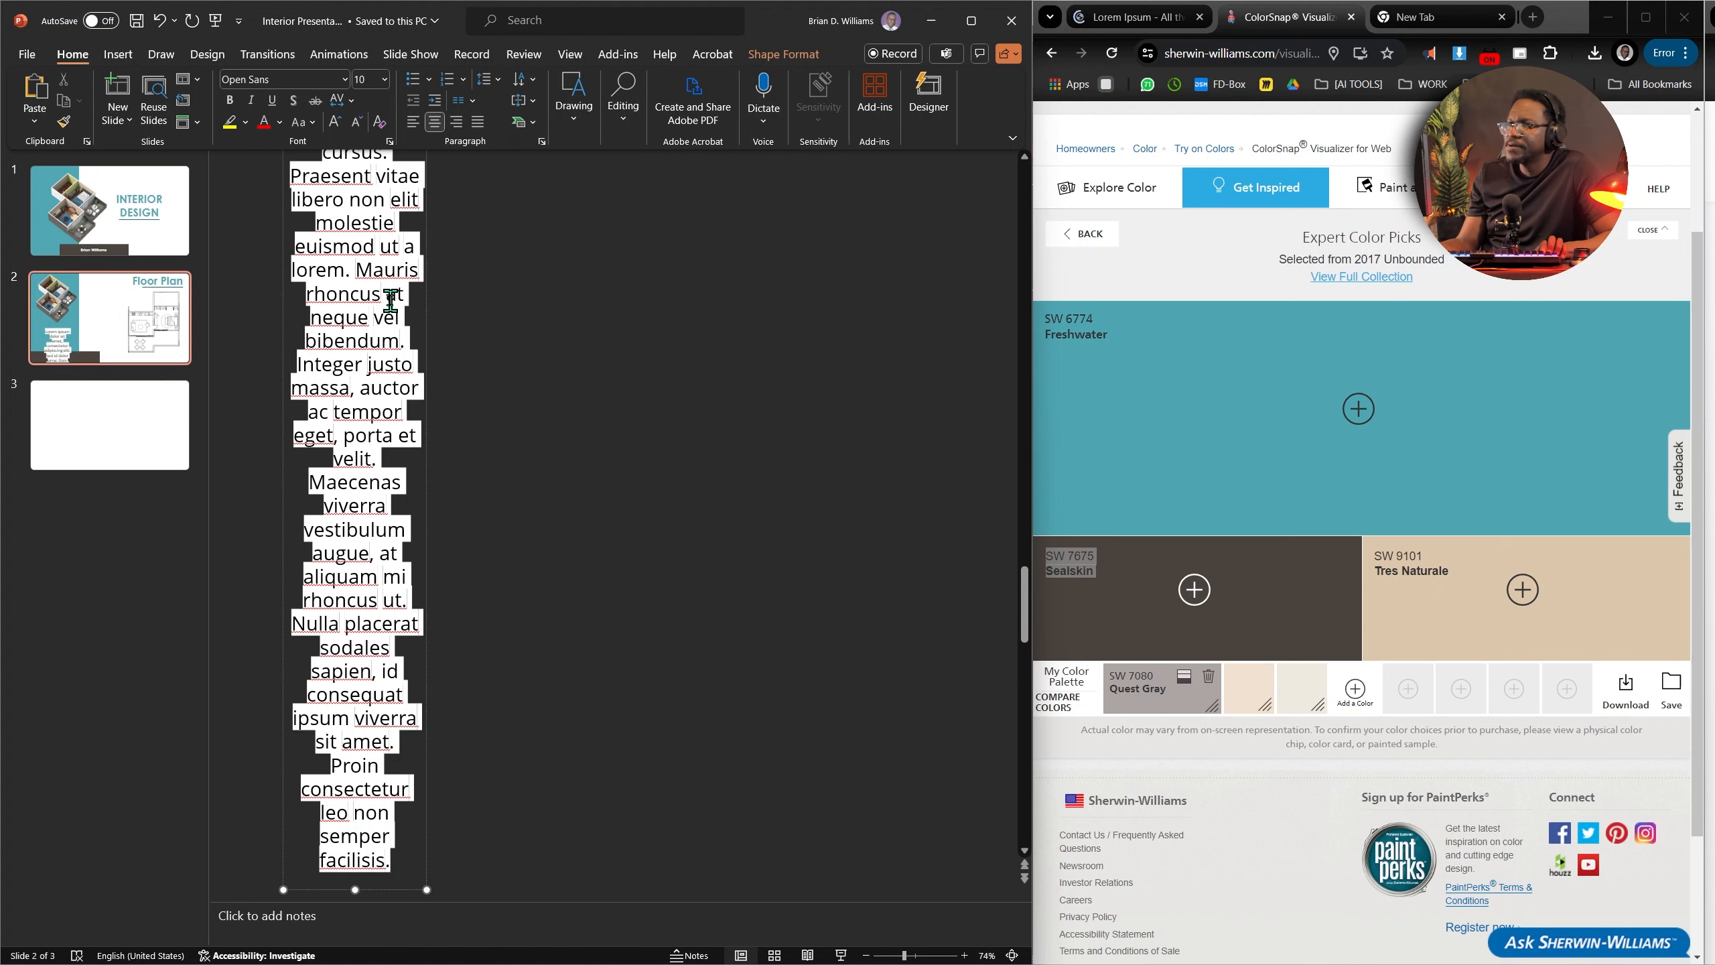
pyautogui.scroll(1, 390, 301)
pyautogui.click(384, 79)
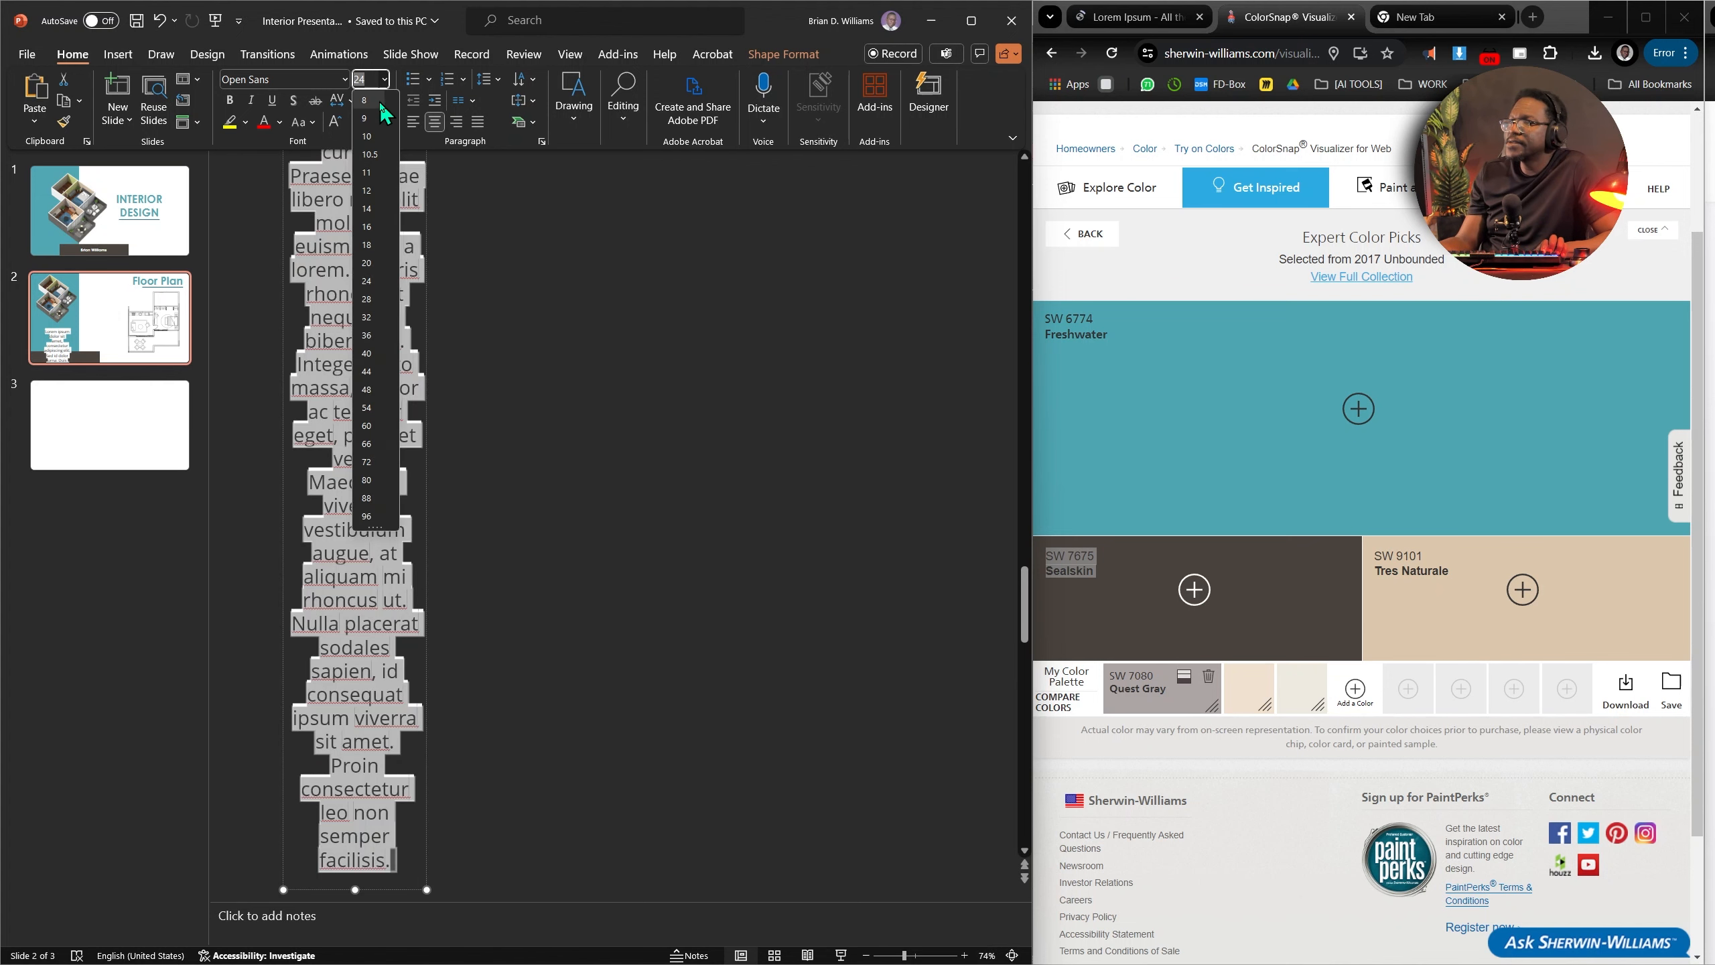
pyautogui.click(375, 138)
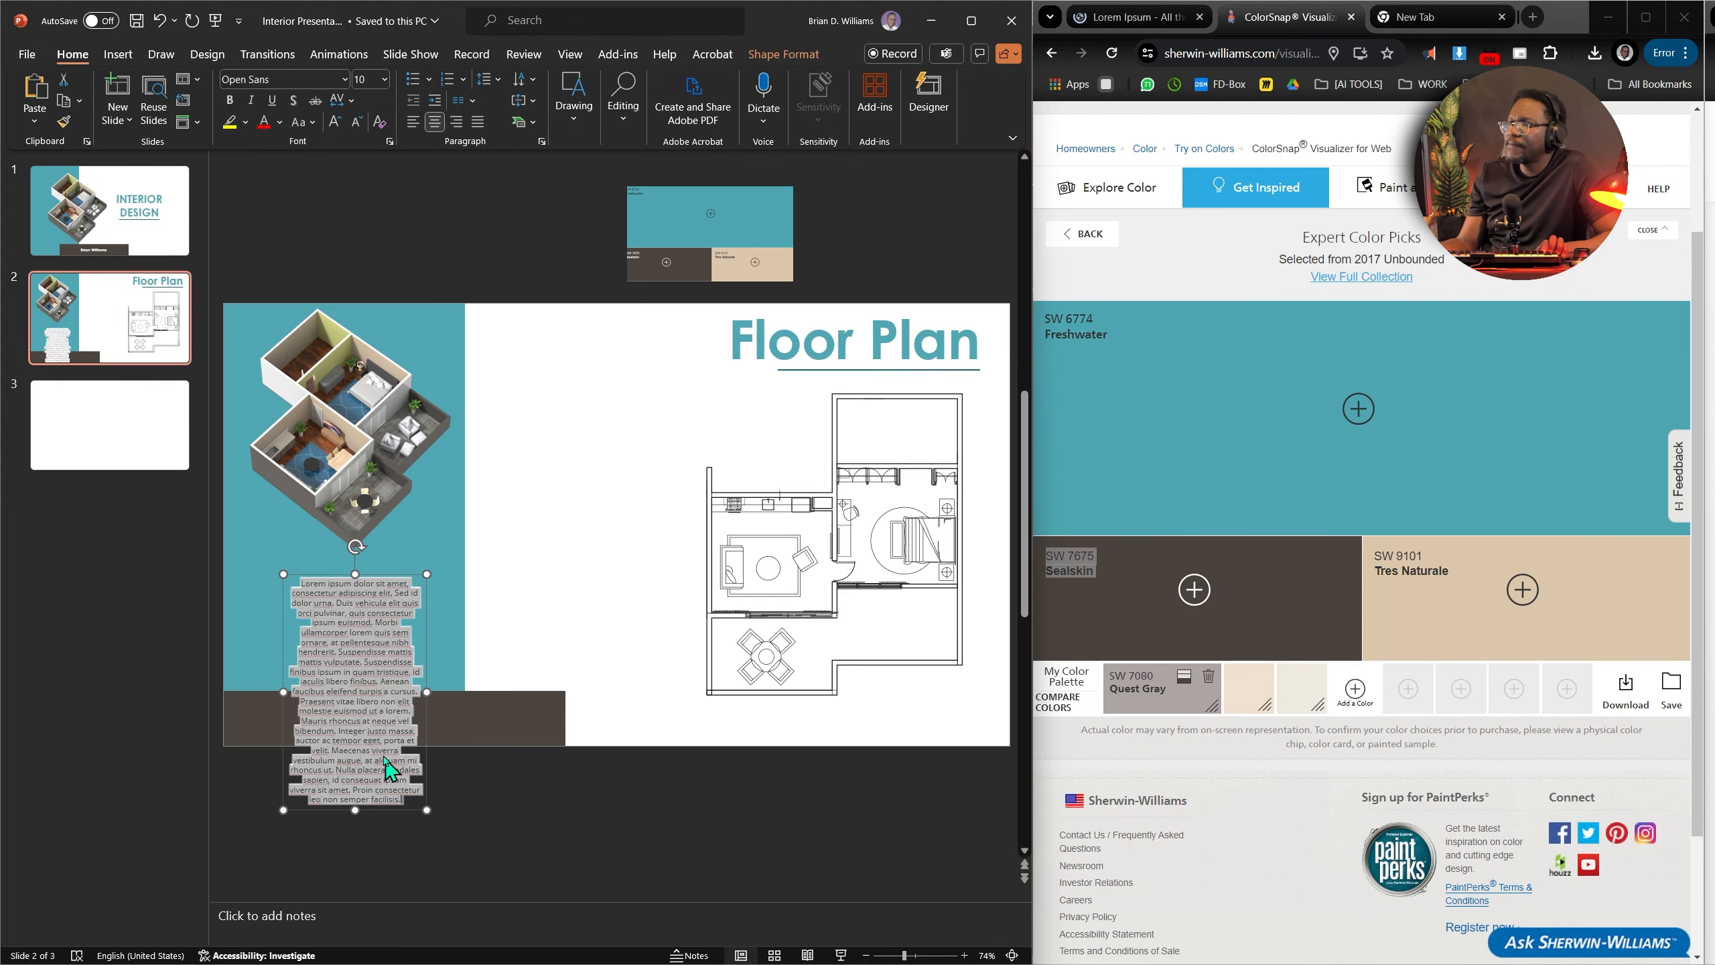
# Widen the Lorem Ipsum text box to fill the teal block beneath the 3D render and remove the text's white highlight.
pyautogui.moveTo(427, 662)
pyautogui.mouseDown()
pyautogui.moveTo(368, 636)
pyautogui.moveTo(455, 669)
pyautogui.mouseUp()
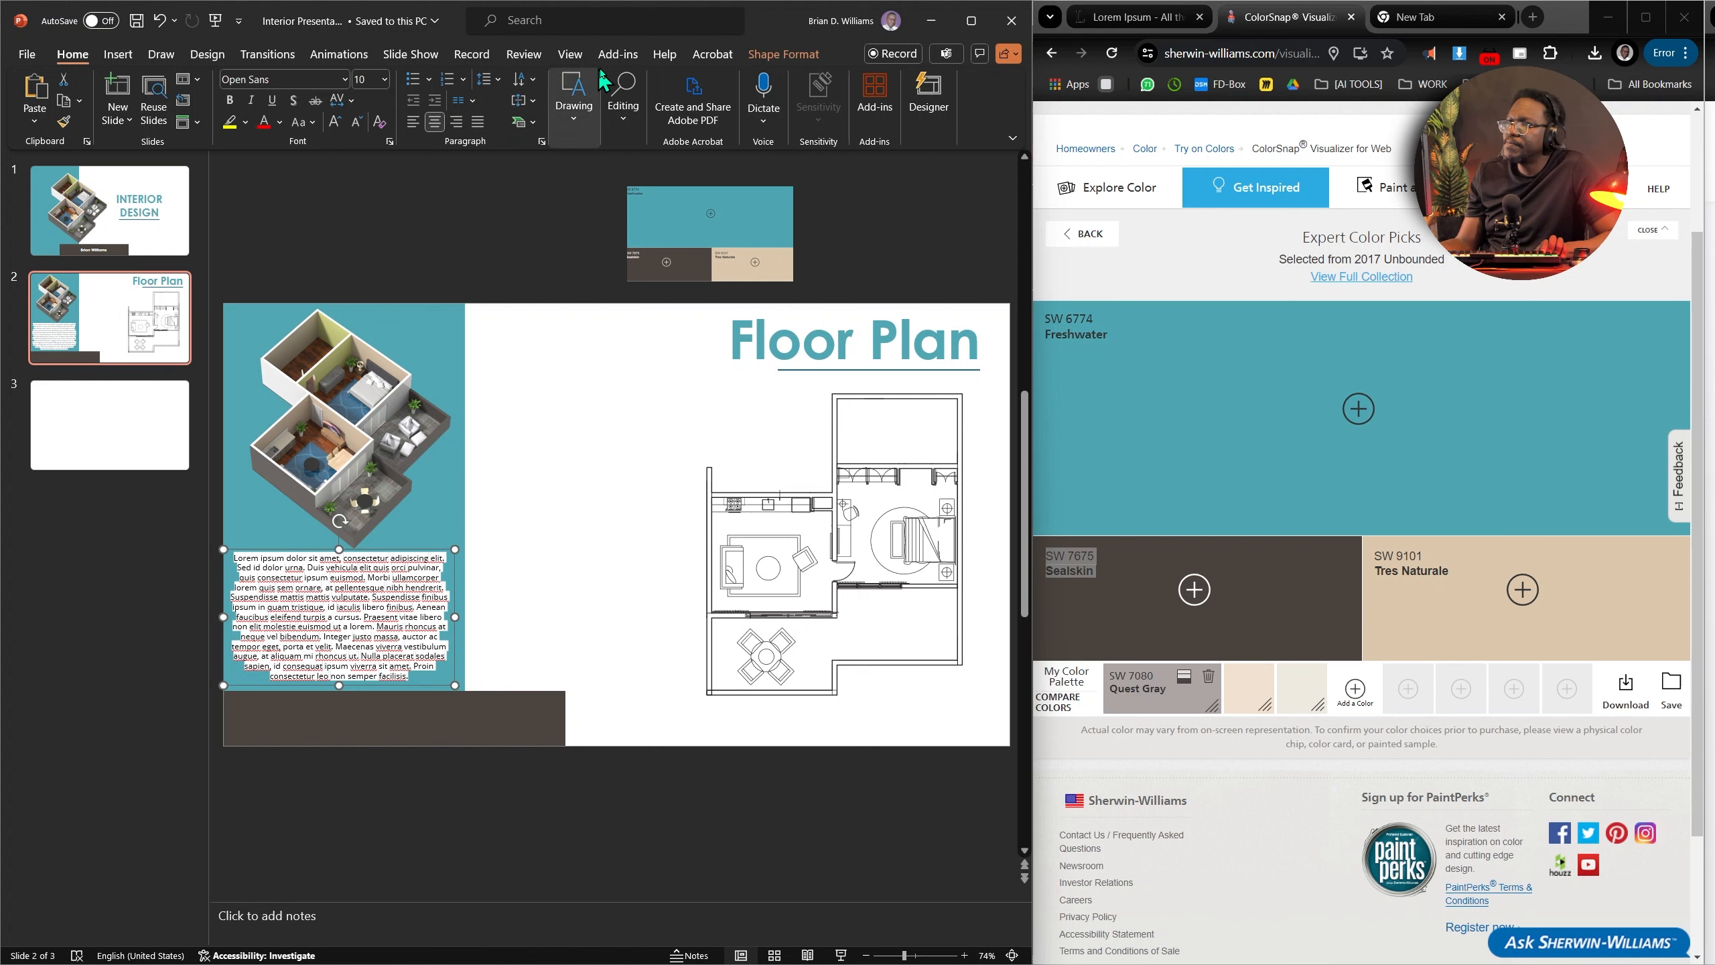
pyautogui.click(246, 123)
pyautogui.click(250, 223)
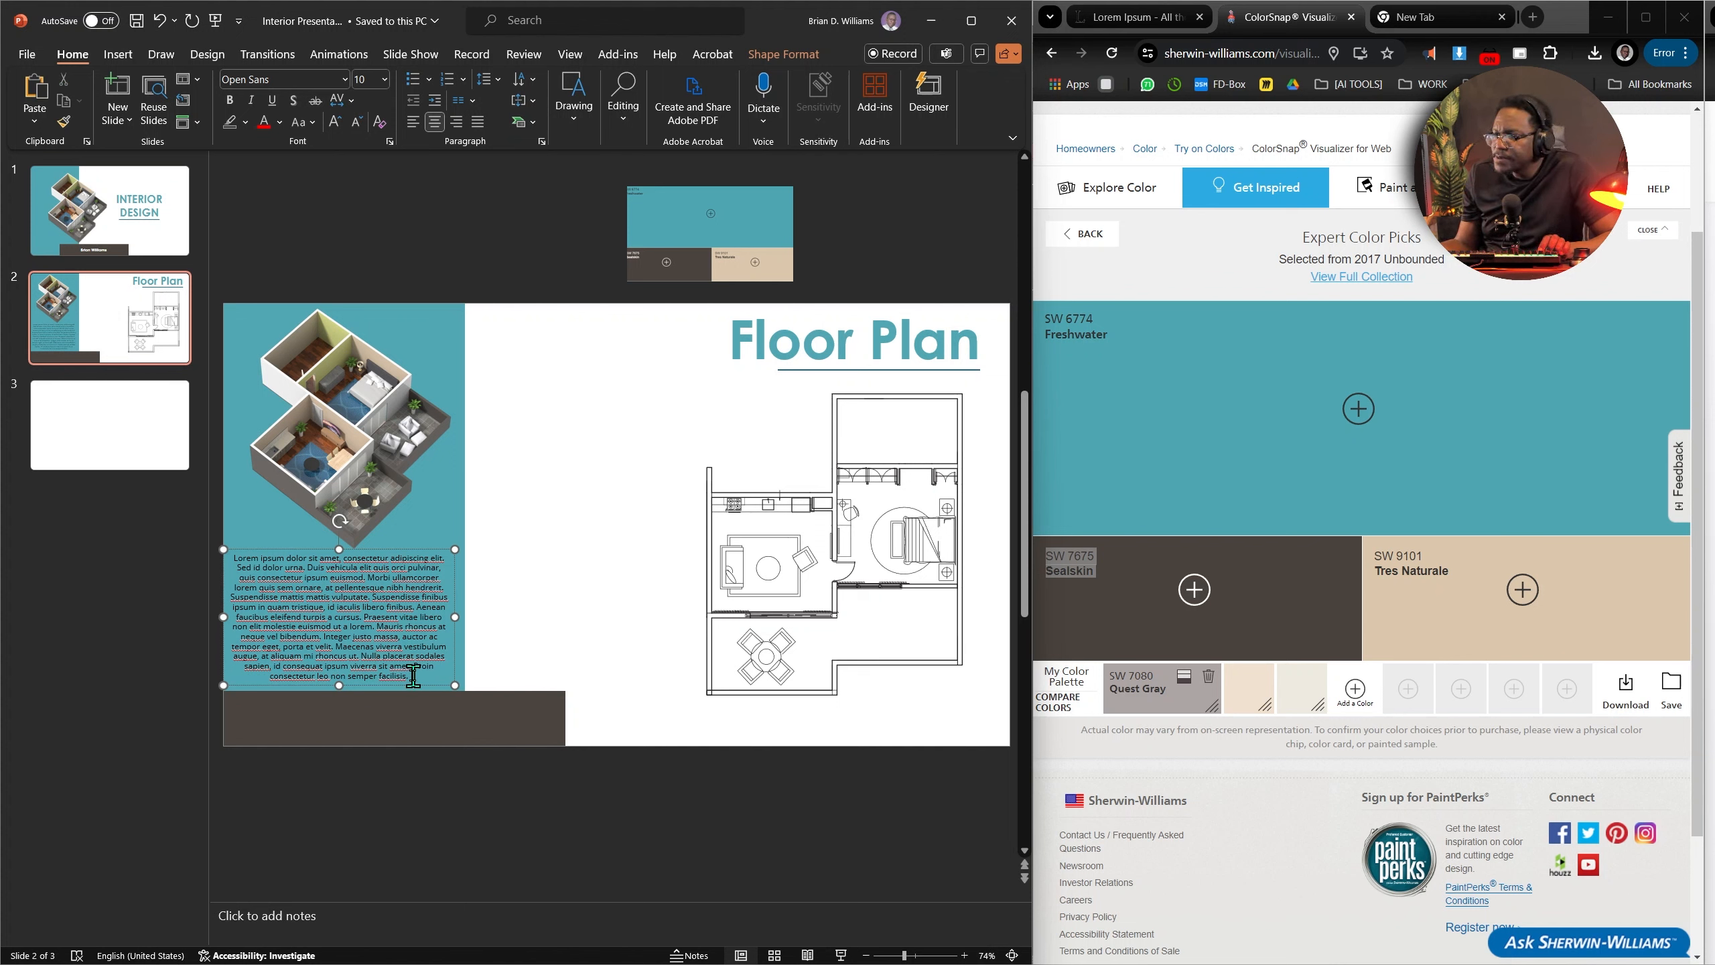
# Delete everything after "pellentesque nibh hendrerit." from the Lorem Ipsum paragraph and enlarge the remaining text to size 16.
pyautogui.moveTo(412, 675); pyautogui.dragTo(449, 589)
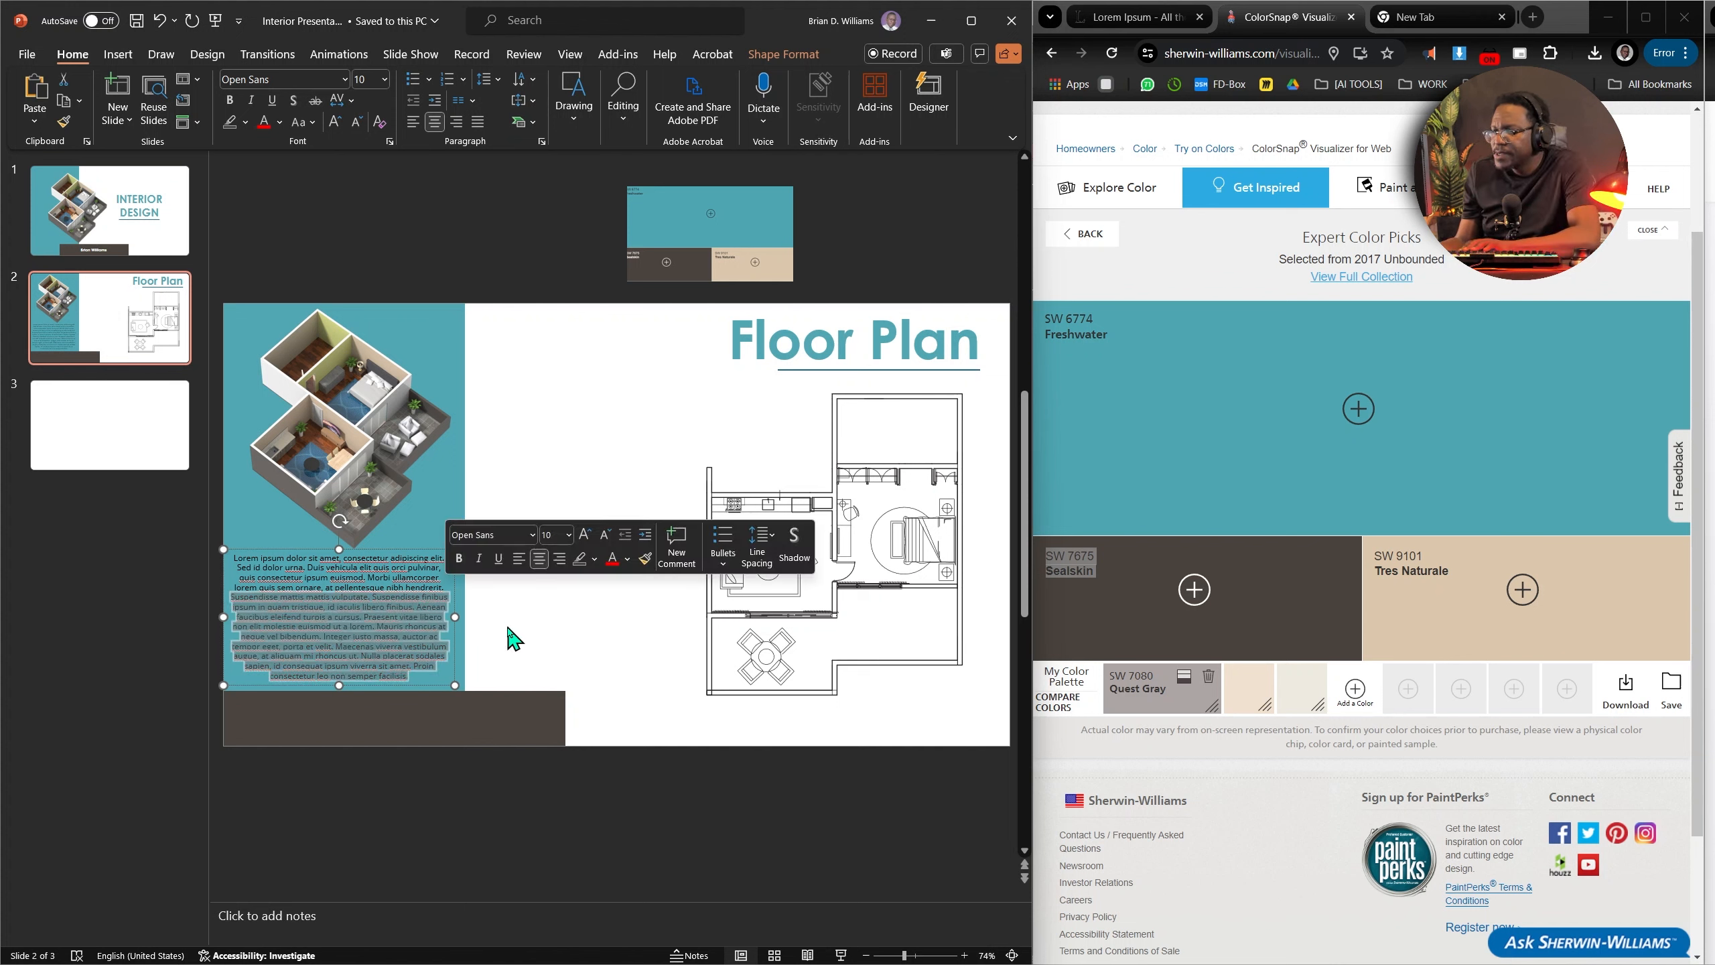
pyautogui.press('Delete')
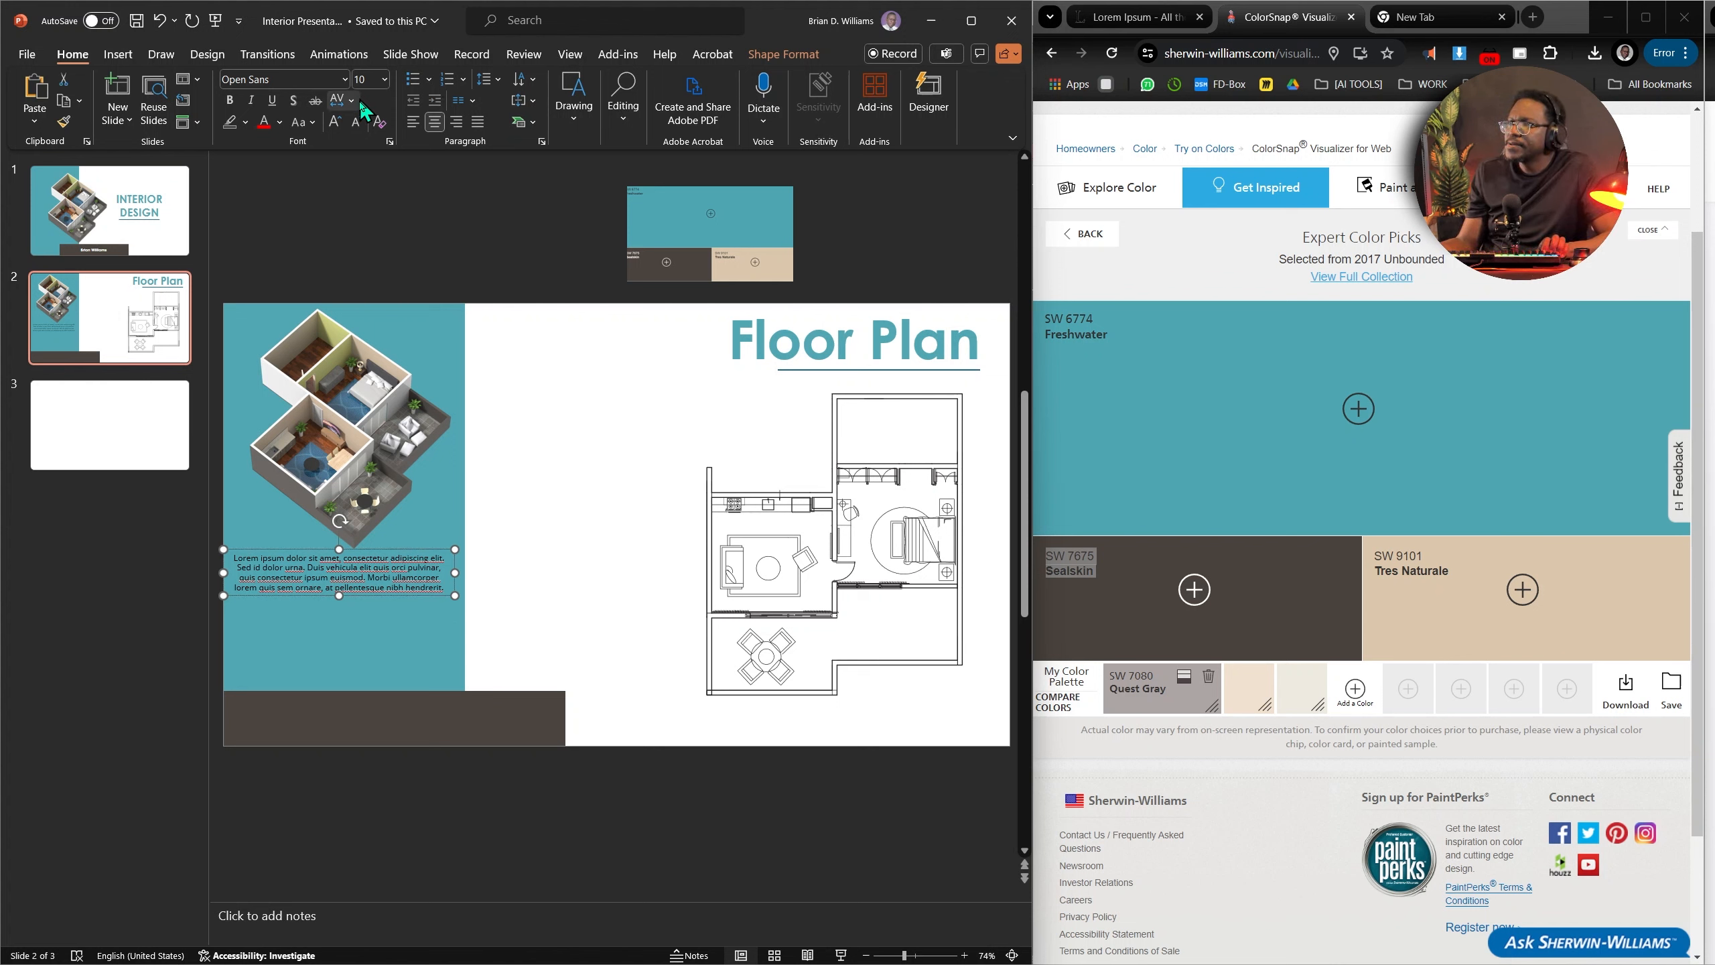
pyautogui.click(344, 132)
pyautogui.click(344, 132)
pyautogui.click(343, 132)
pyautogui.click(343, 132)
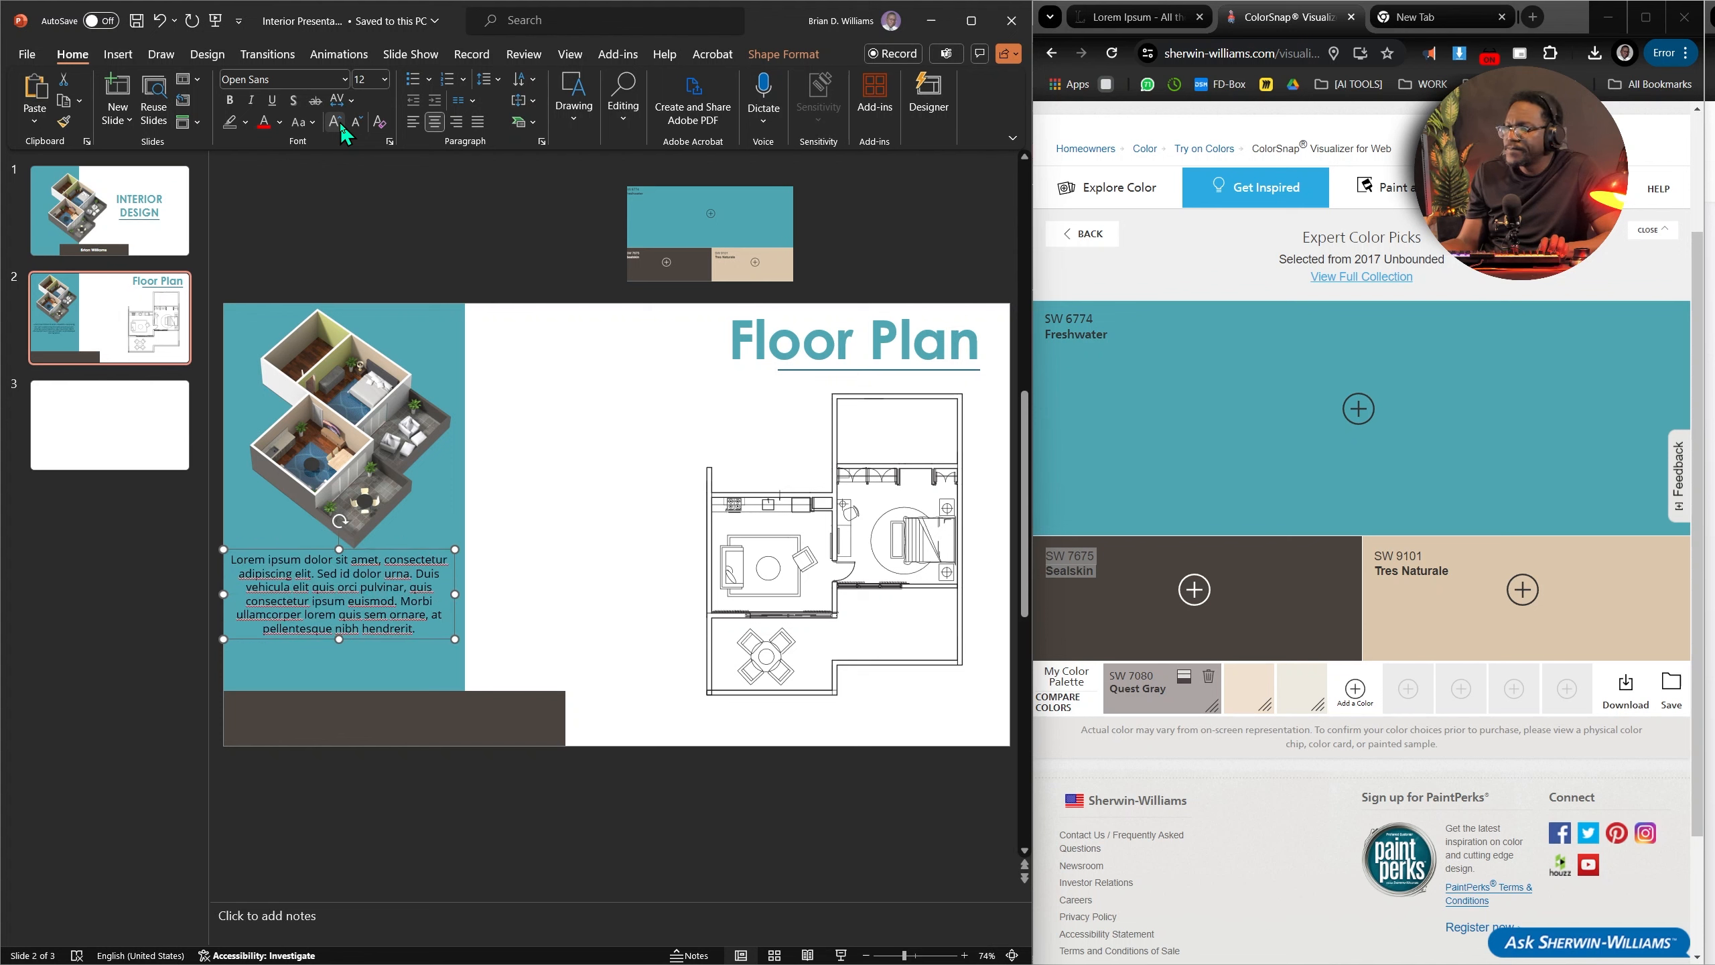
pyautogui.click(342, 131)
pyautogui.click(342, 131)
pyautogui.click(360, 132)
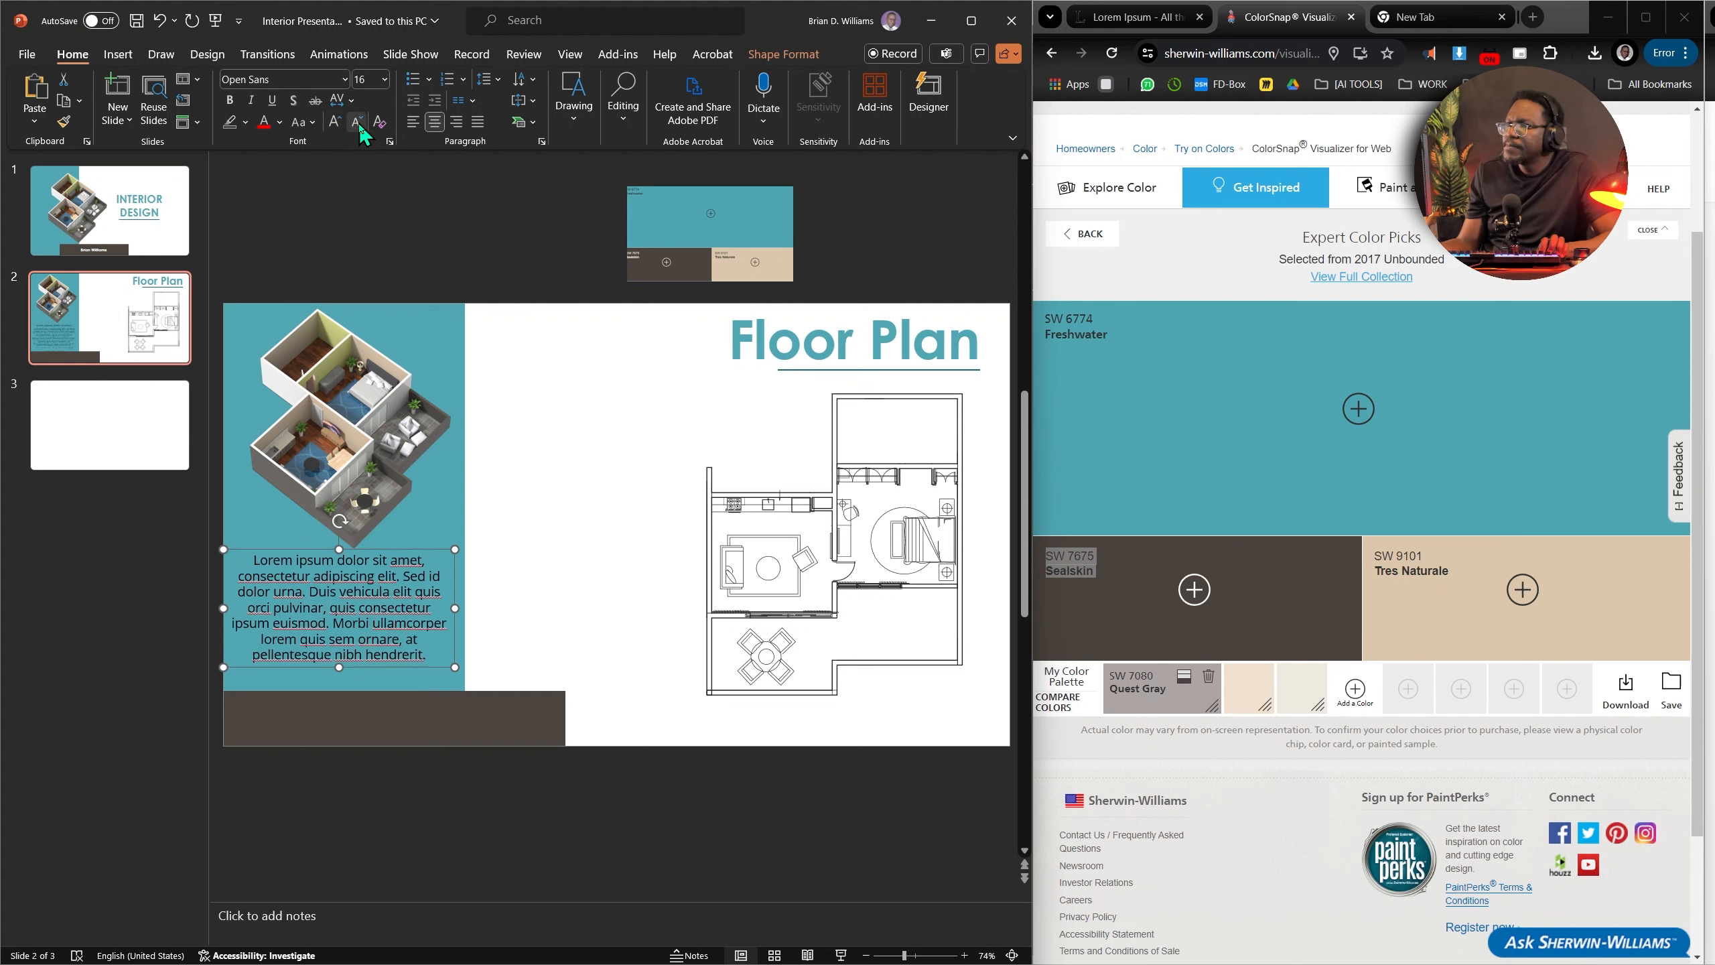
# Narrow the Lorem Ipsum text box, reposition it inside the teal block below the render and left-align its text.
pyautogui.click(478, 122)
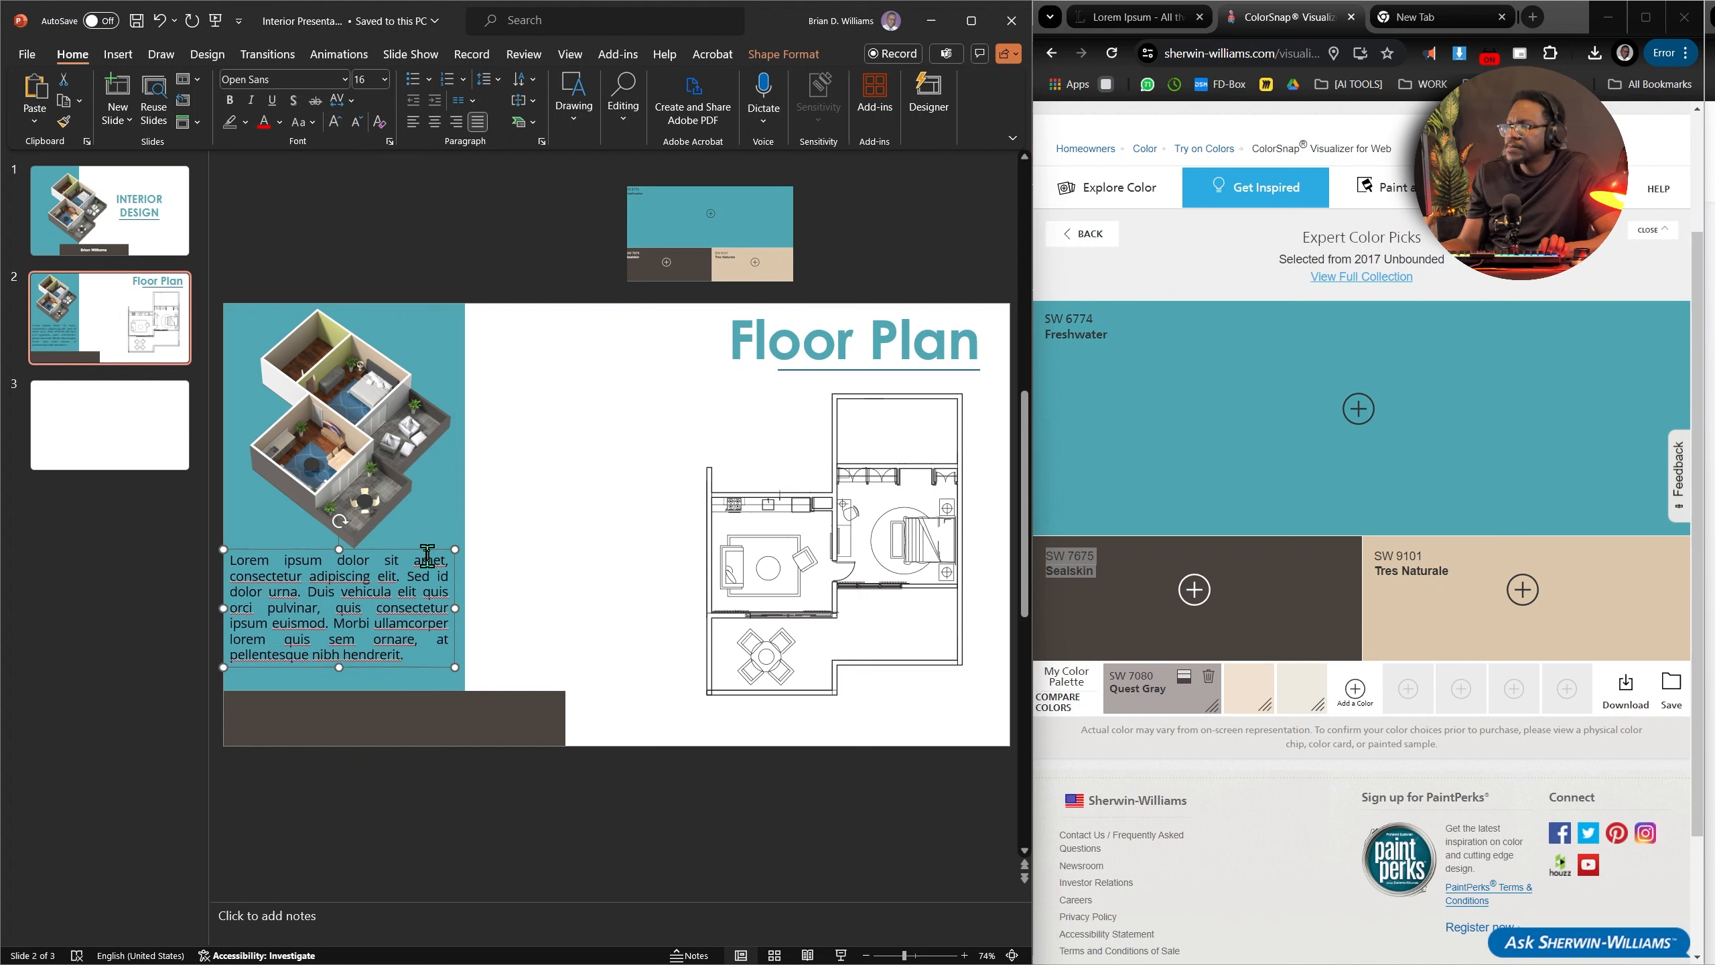
pyautogui.moveTo(410, 550); pyautogui.dragTo(420, 561)
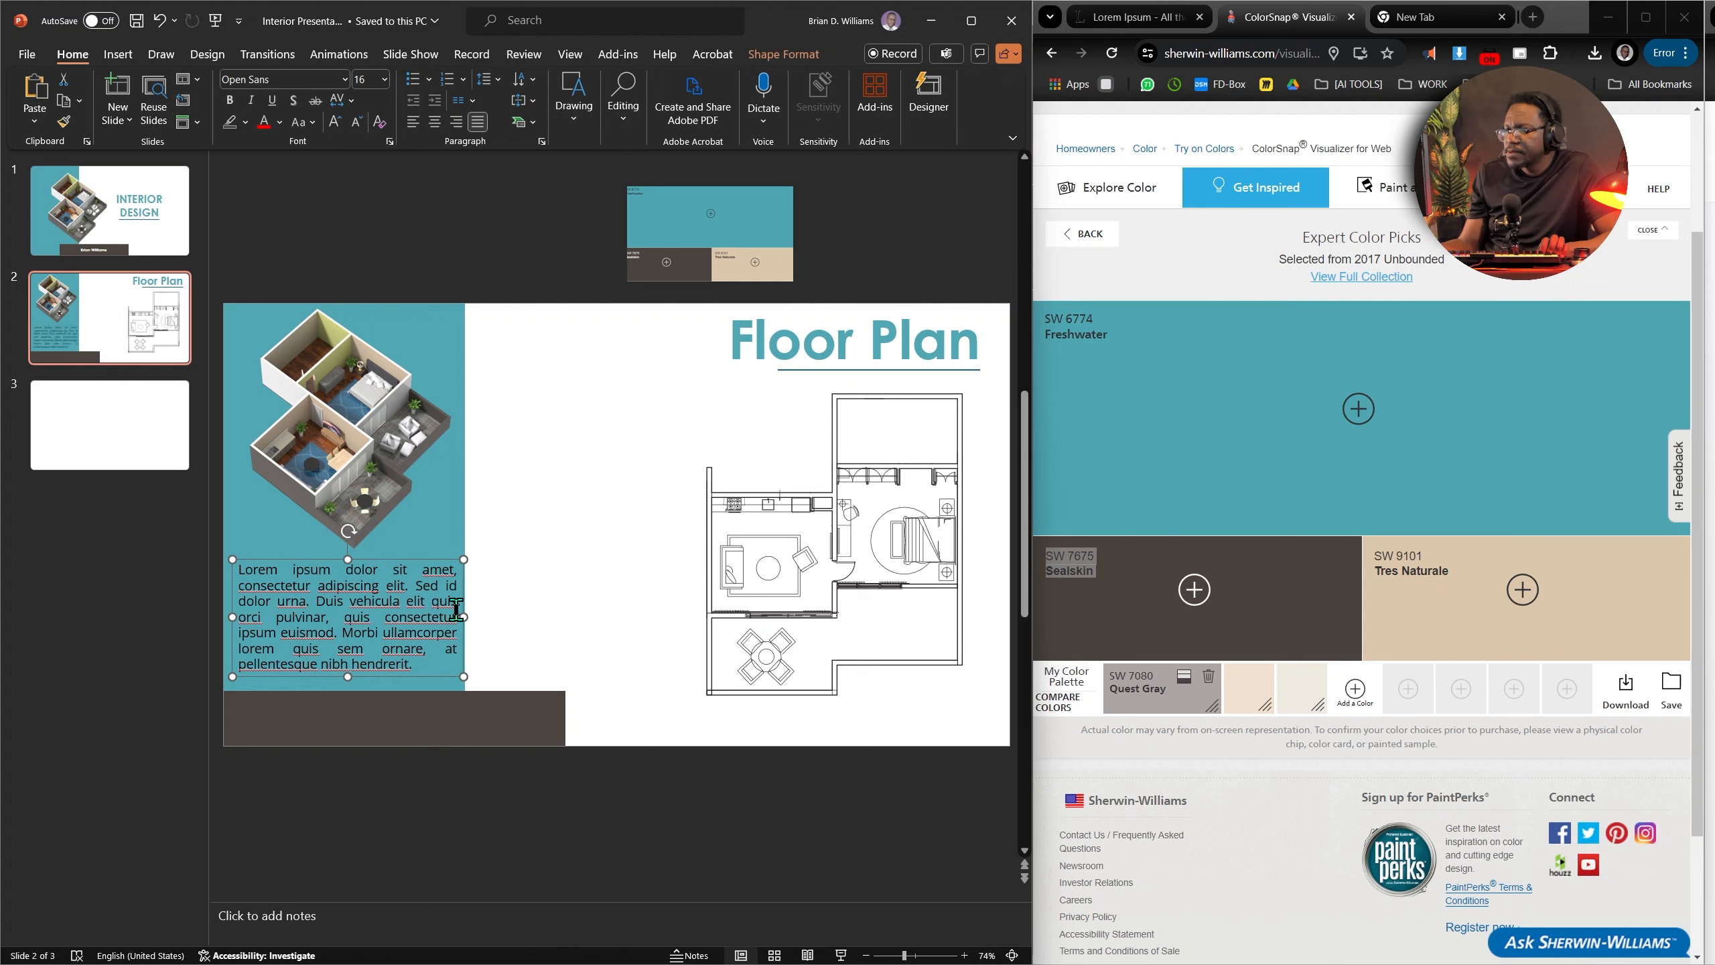
pyautogui.moveTo(456, 616); pyautogui.dragTo(437, 617)
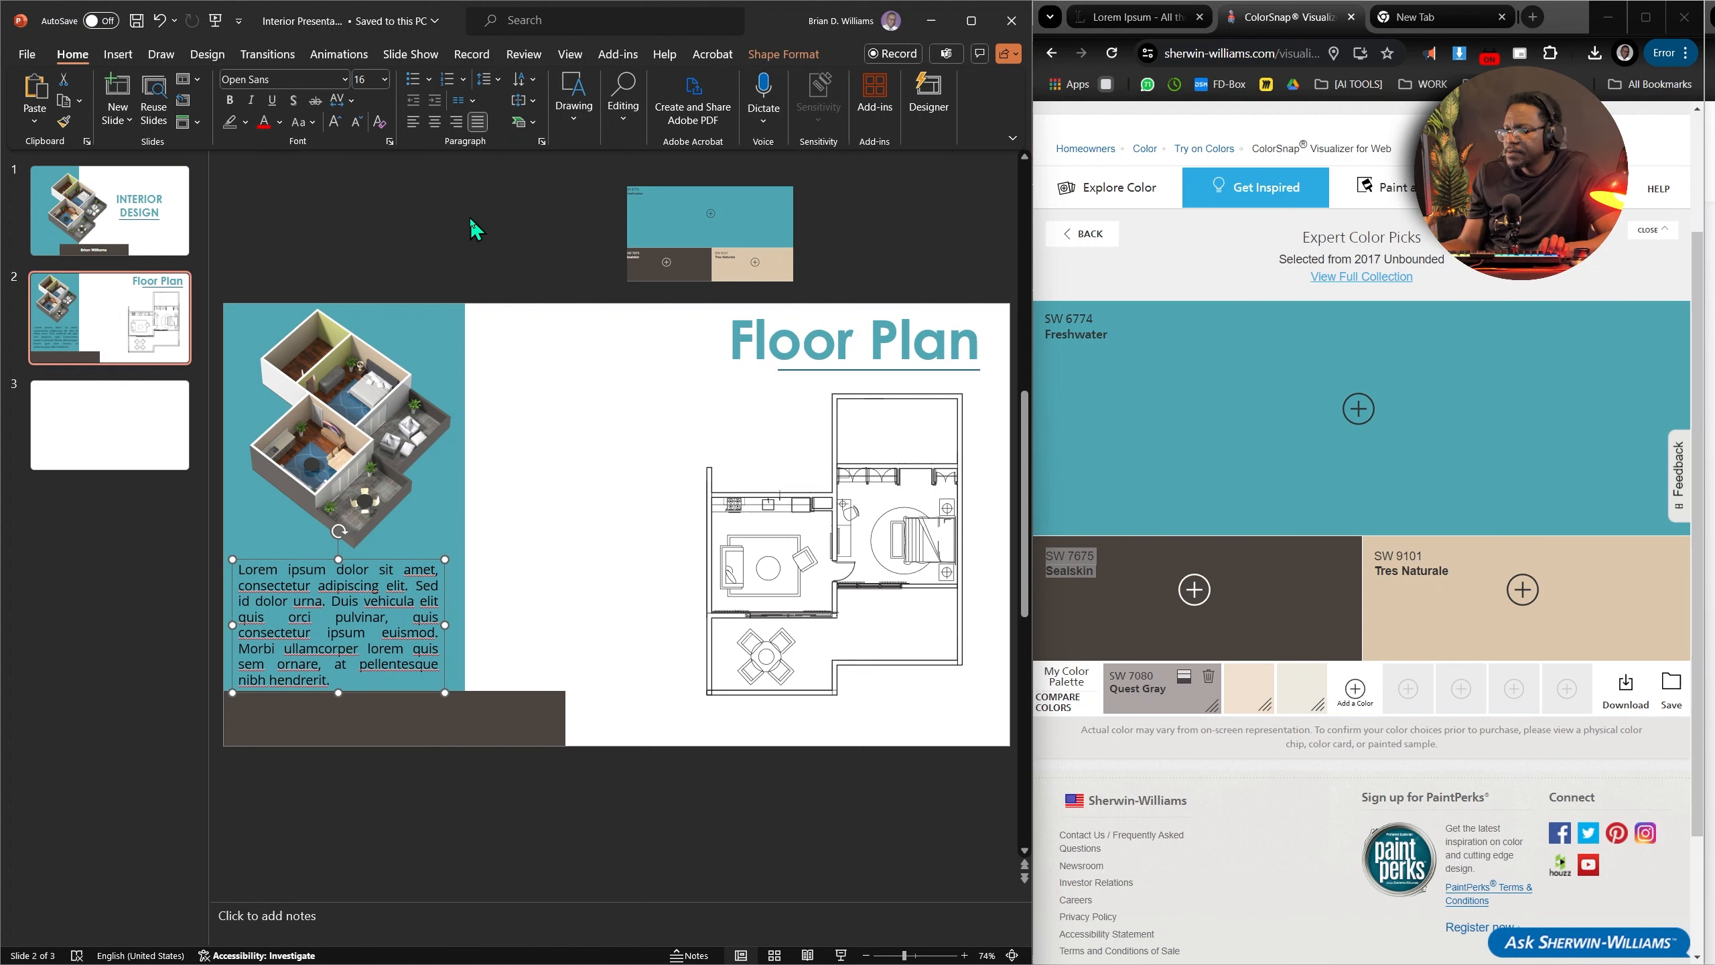
pyautogui.click(414, 123)
pyautogui.moveTo(399, 557); pyautogui.dragTo(412, 553)
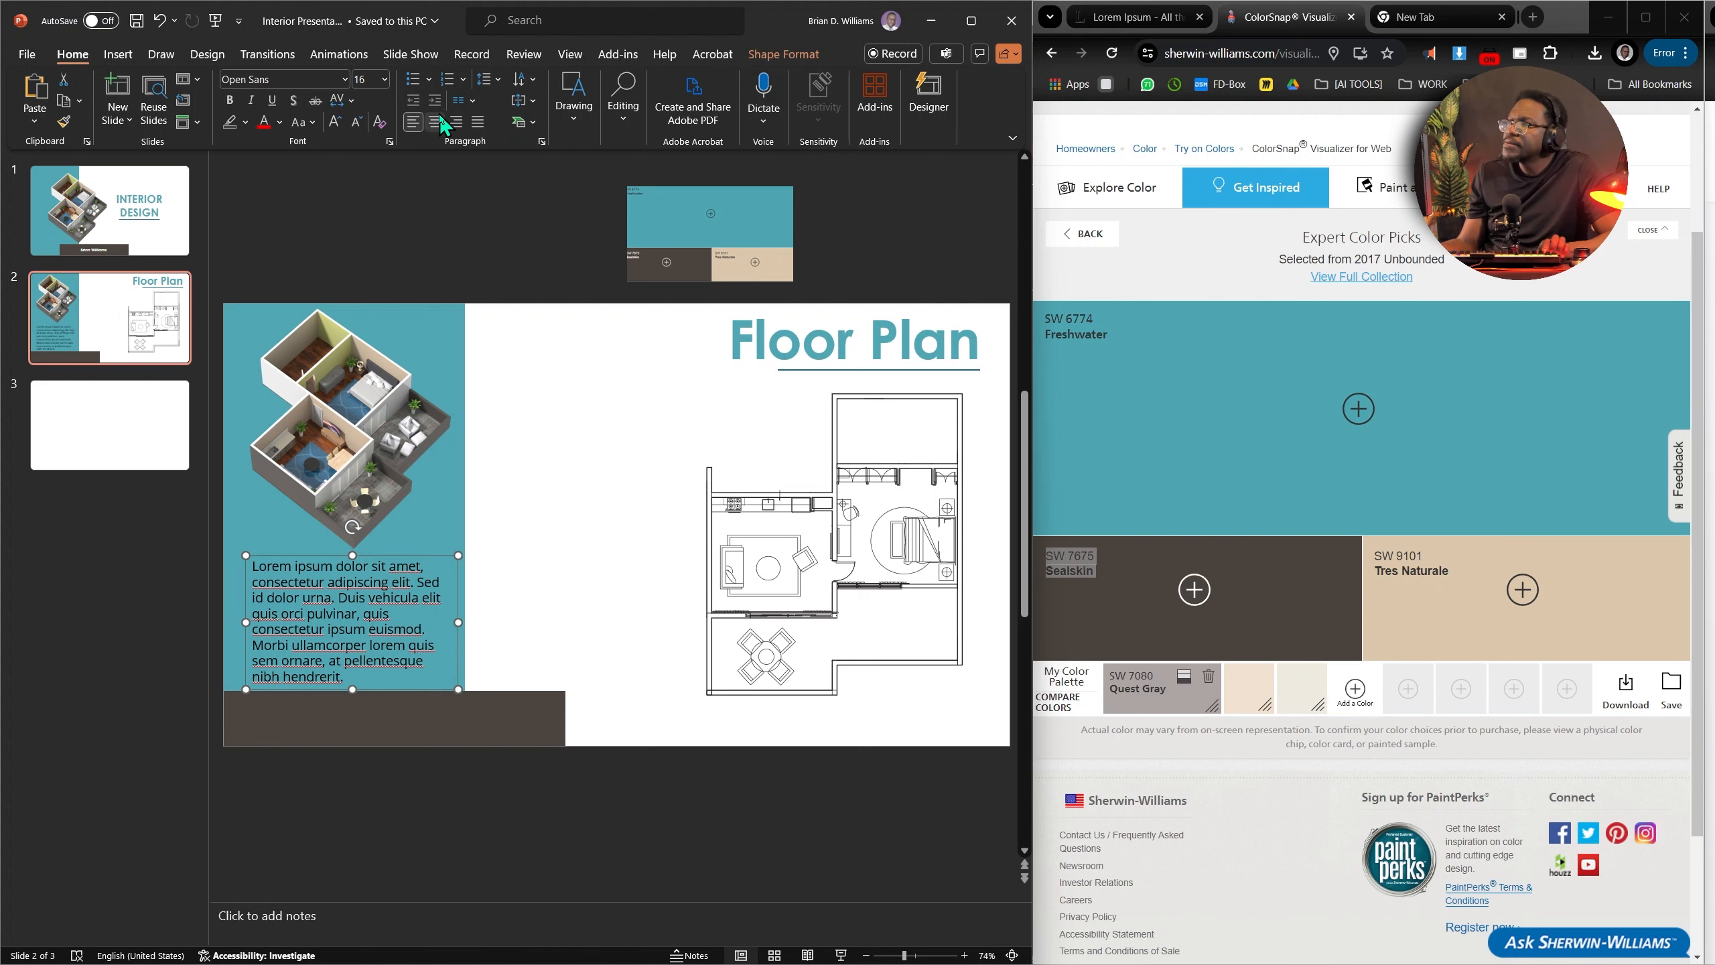
# Format the Lorem Ipsum paragraph as bold at size 14 and fit its text box evenly within the teal block.
pyautogui.click(356, 122)
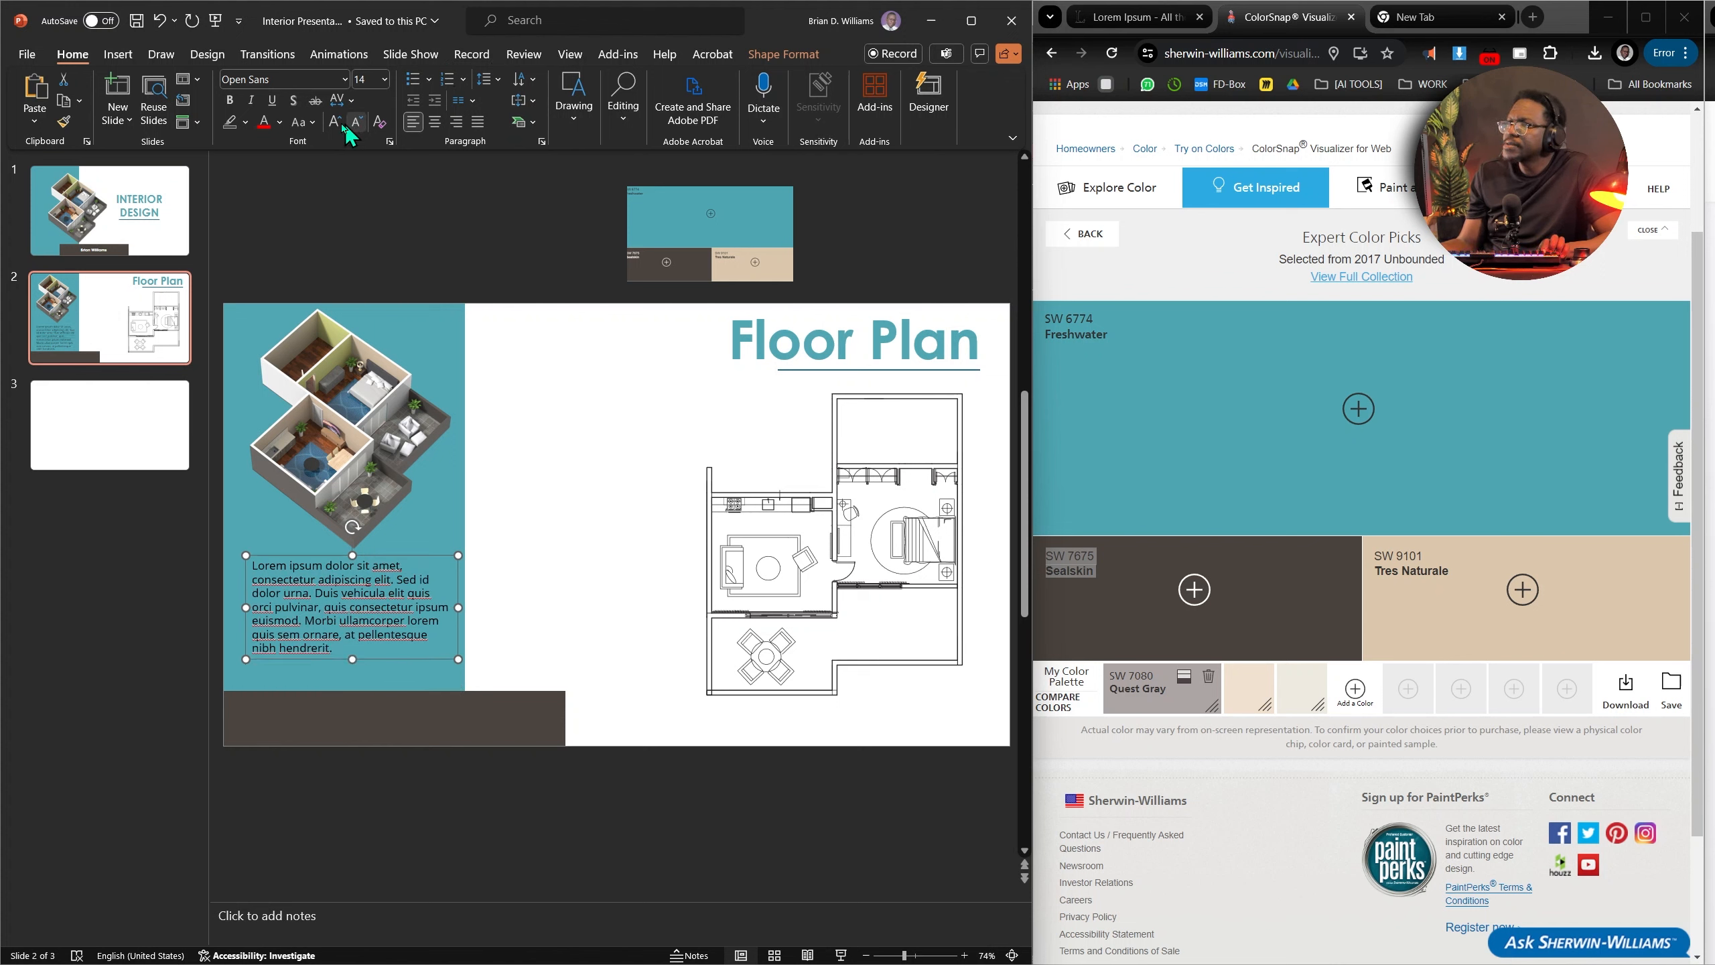
pyautogui.click(230, 100)
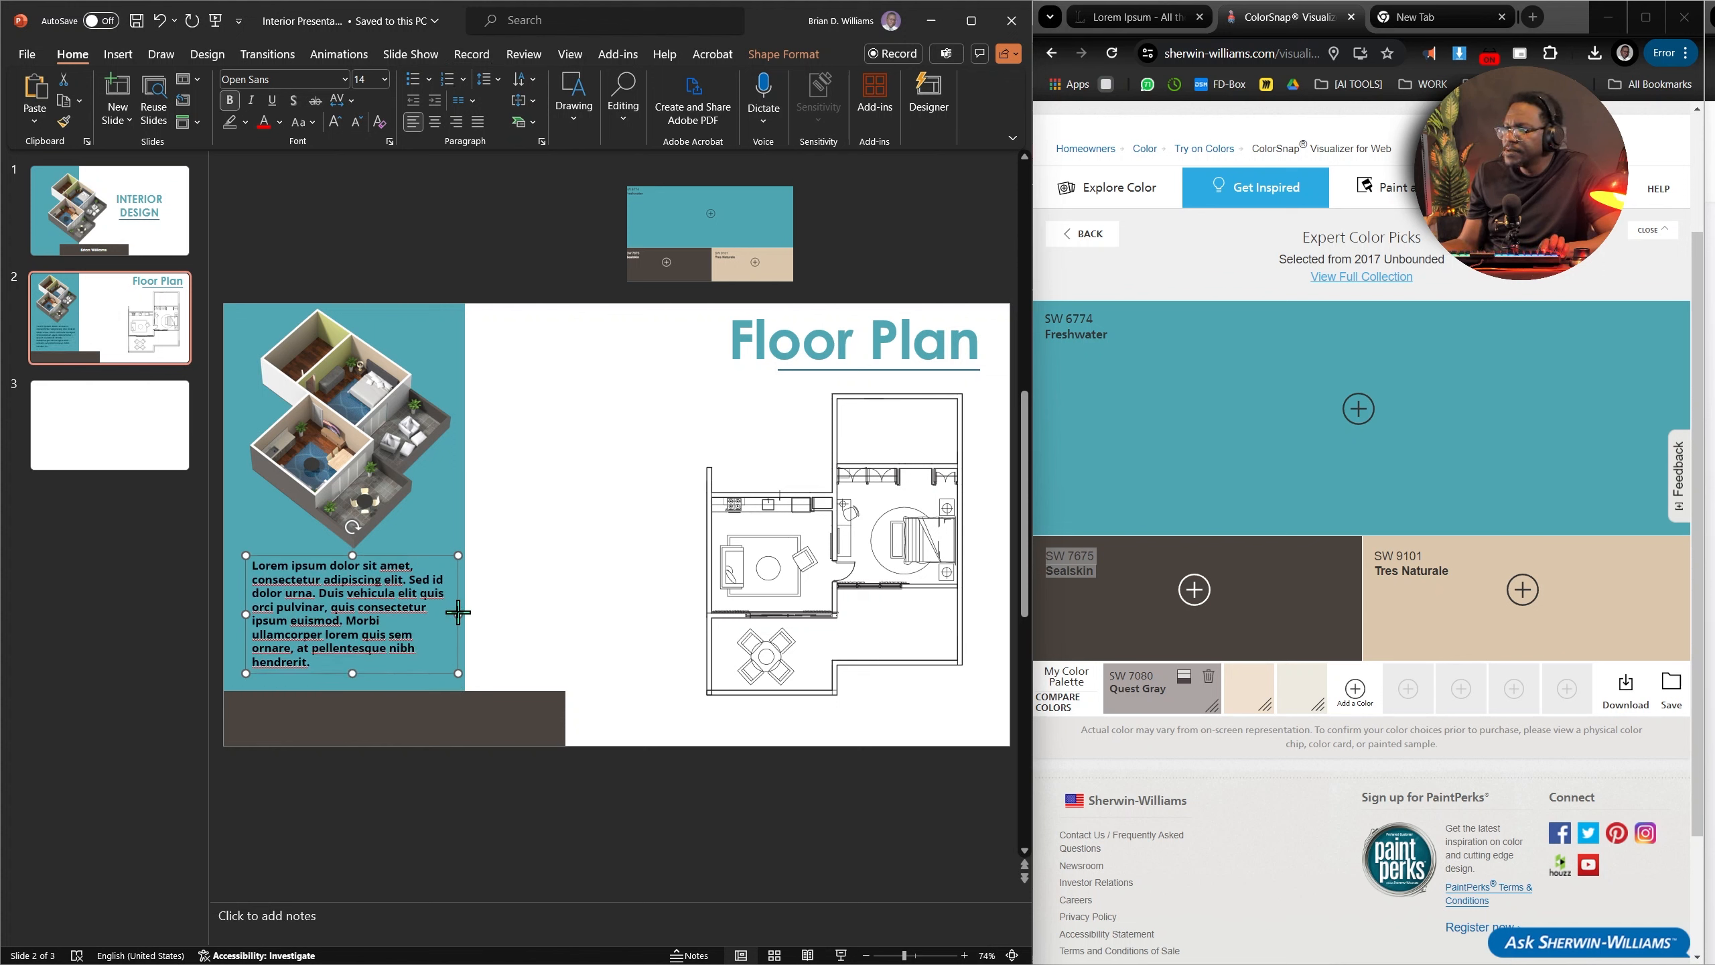
pyautogui.moveTo(457, 612); pyautogui.dragTo(460, 613)
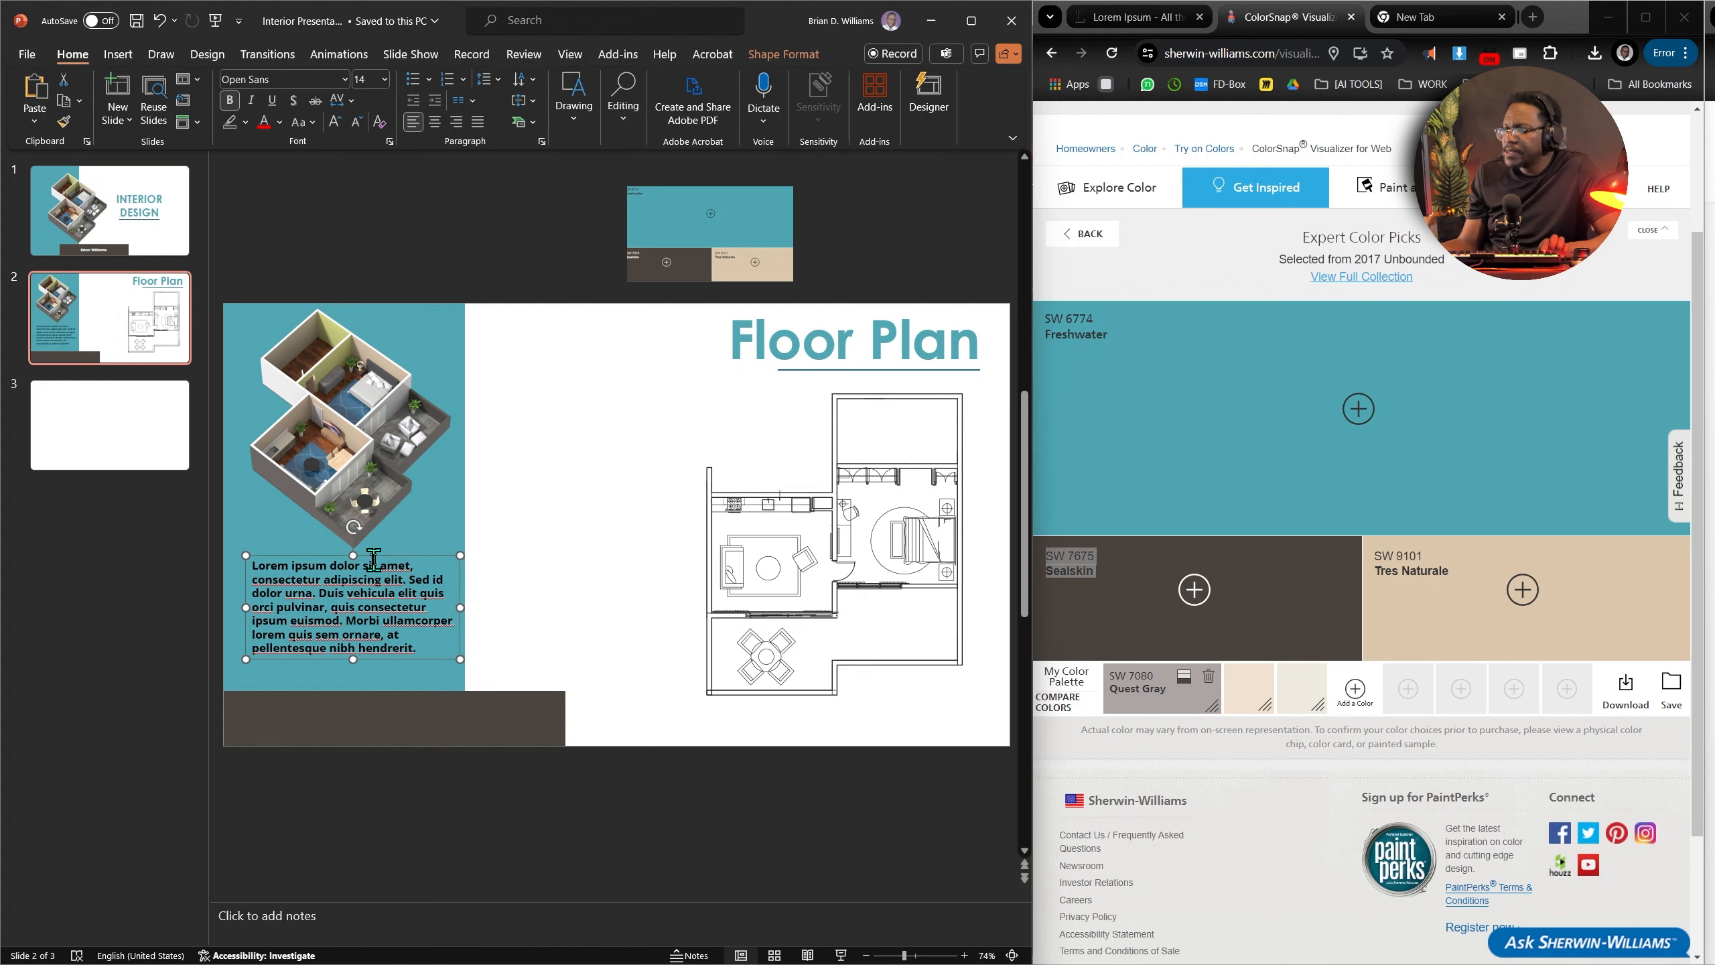
pyautogui.moveTo(375, 555); pyautogui.dragTo(370, 566)
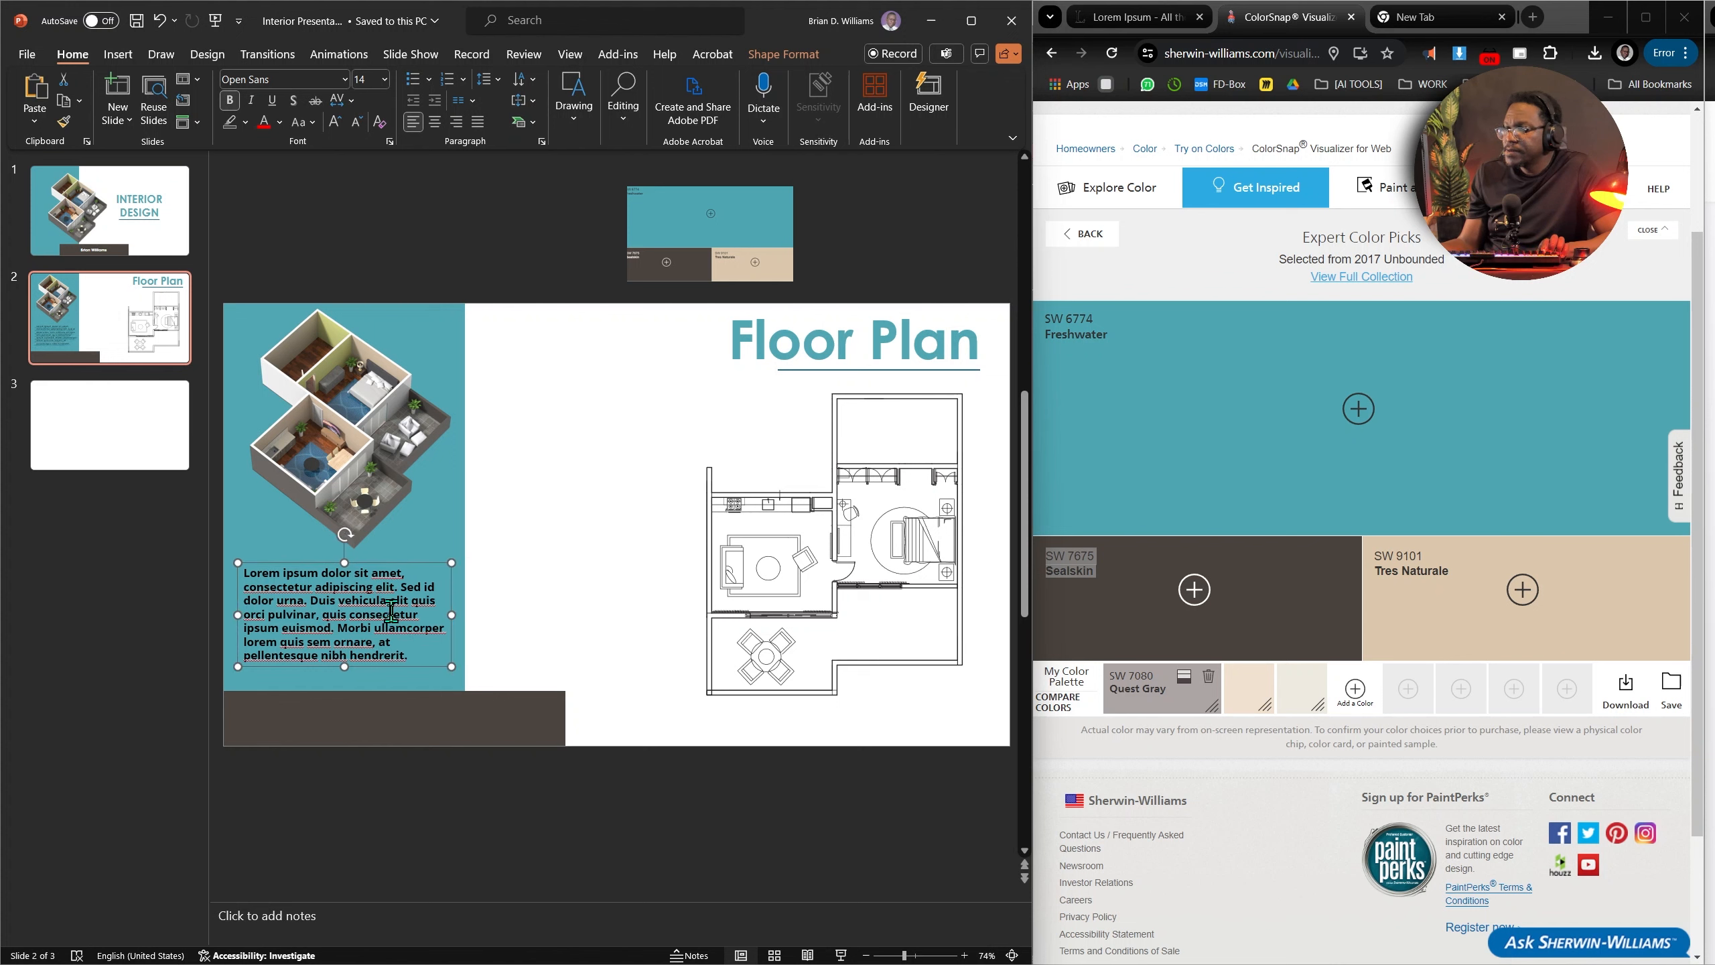
# Change the Lorem Ipsum paragraph's text fill to the dark brown recent color.
pyautogui.click(772, 61)
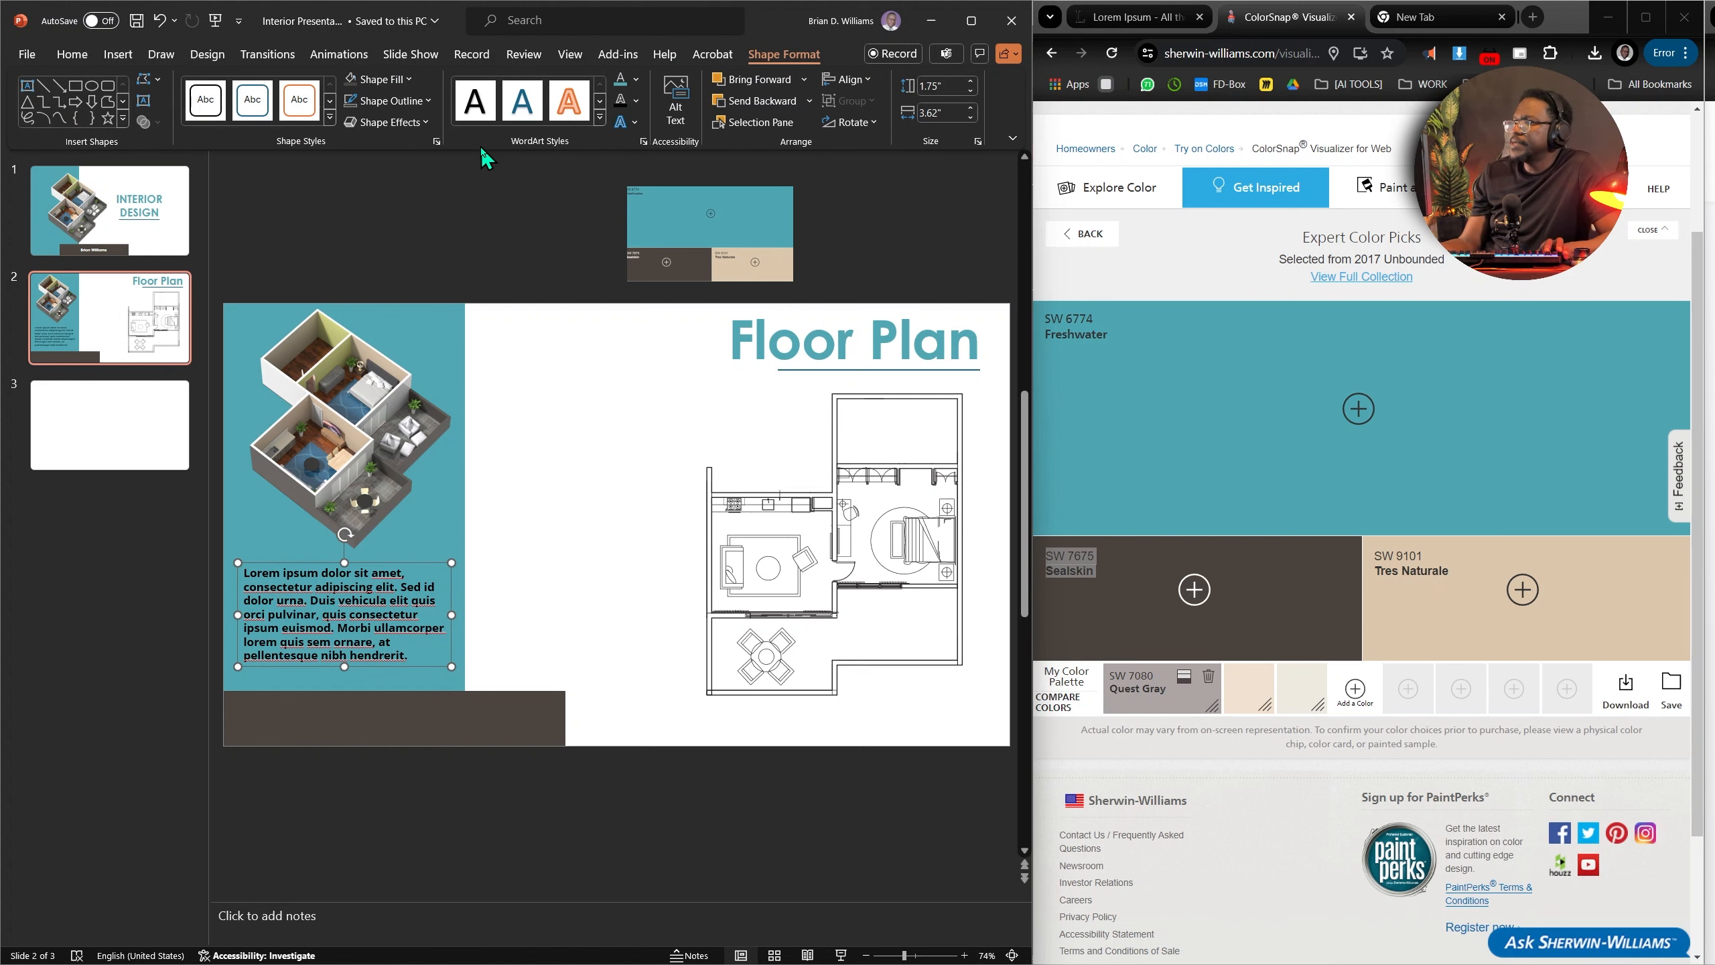
pyautogui.click(620, 80)
pyautogui.click(635, 80)
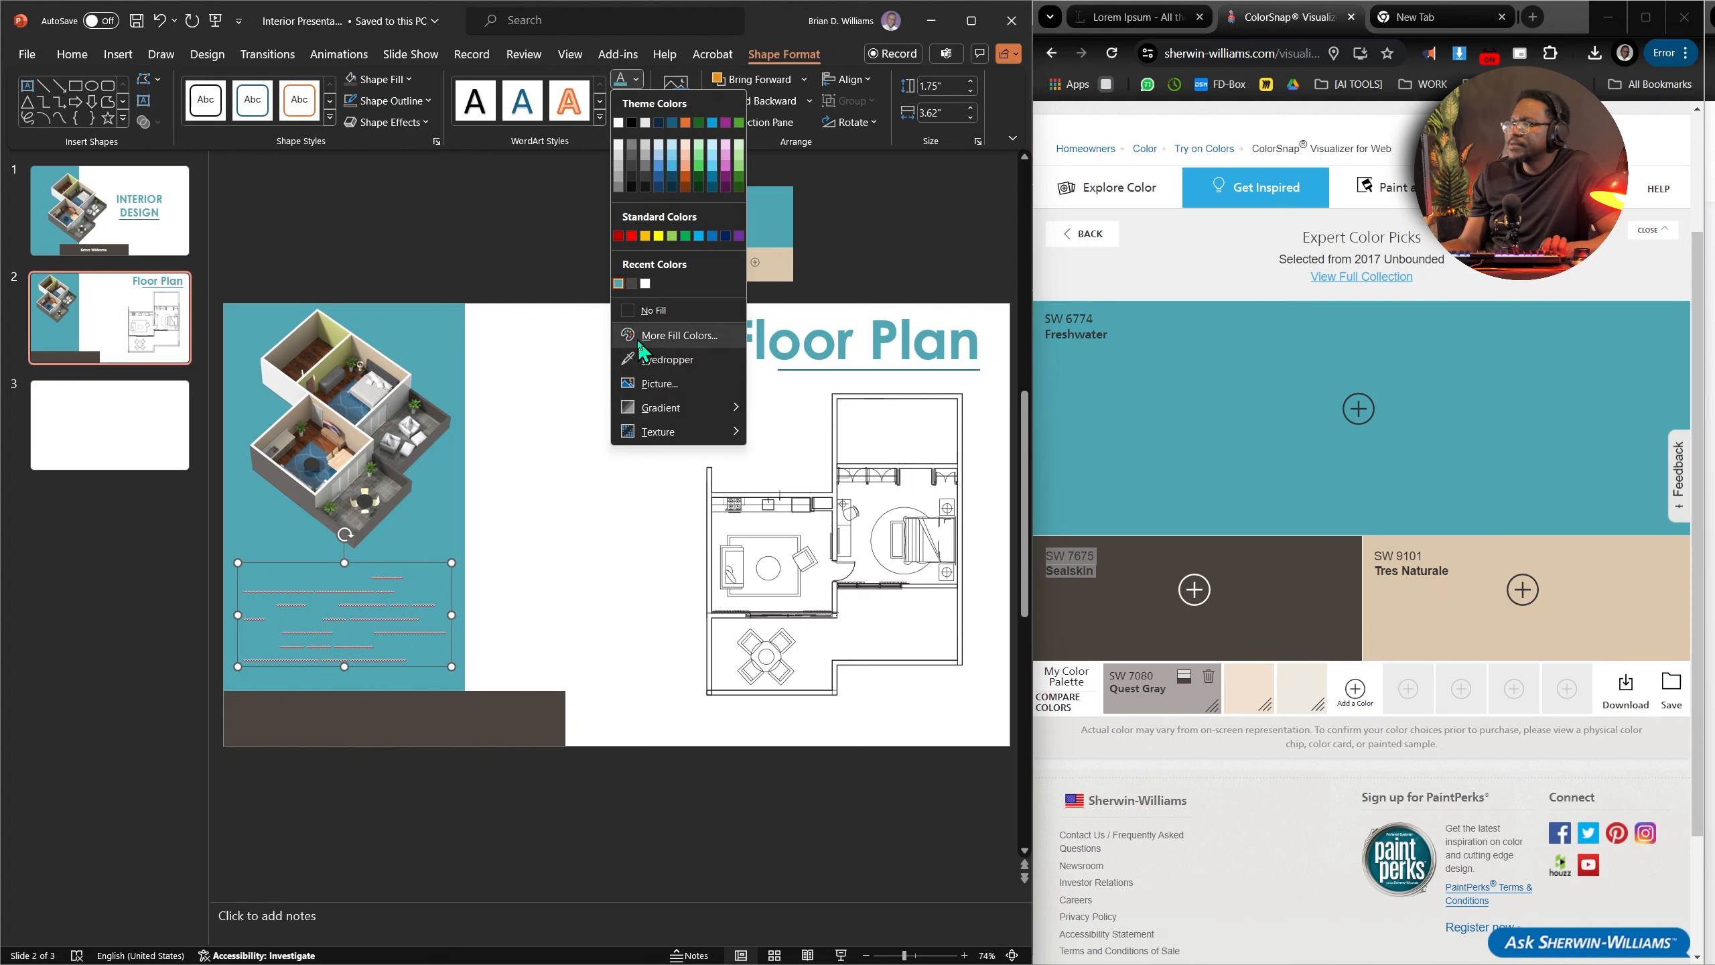
pyautogui.click(631, 283)
# Shorten the dark brown bar at the slide's bottom so its right end lines up with the teal block's edge.
pyautogui.click(569, 719)
pyautogui.moveTo(569, 719); pyautogui.dragTo(466, 719)
pyautogui.click(537, 728)
# Nudge the Lorem Ipsum text box and 3D render slightly down, and the 2D plan slightly to the right.
pyautogui.click(347, 573)
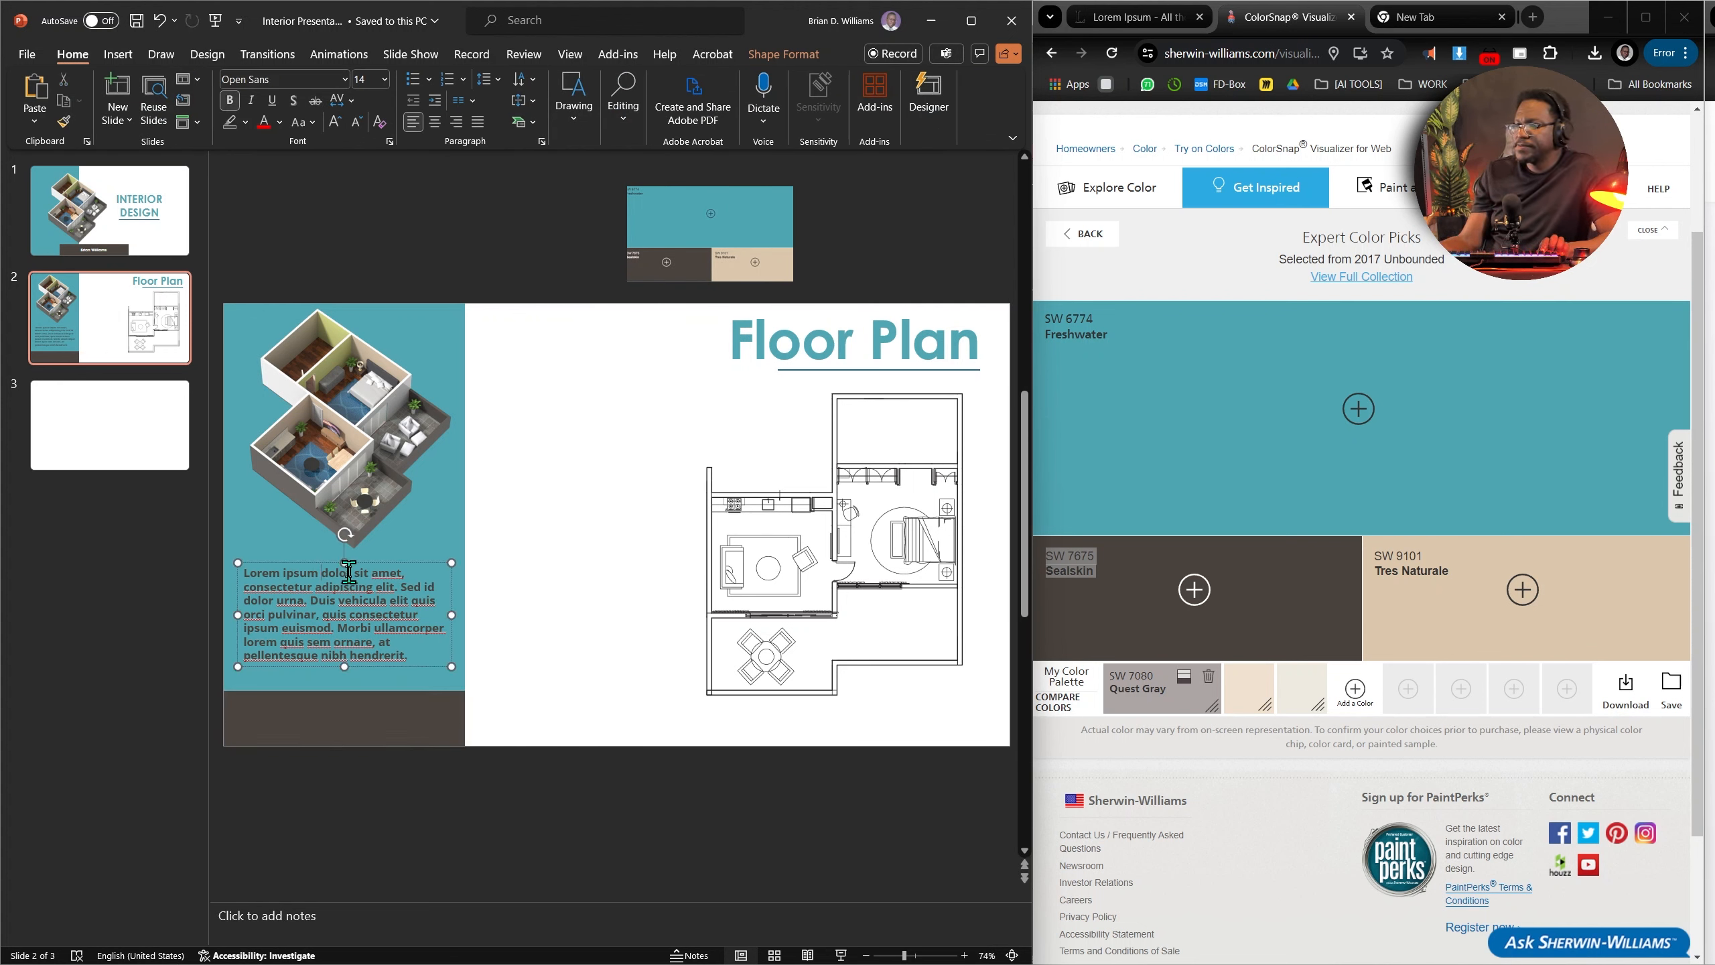
pyautogui.moveTo(318, 563); pyautogui.dragTo(315, 569)
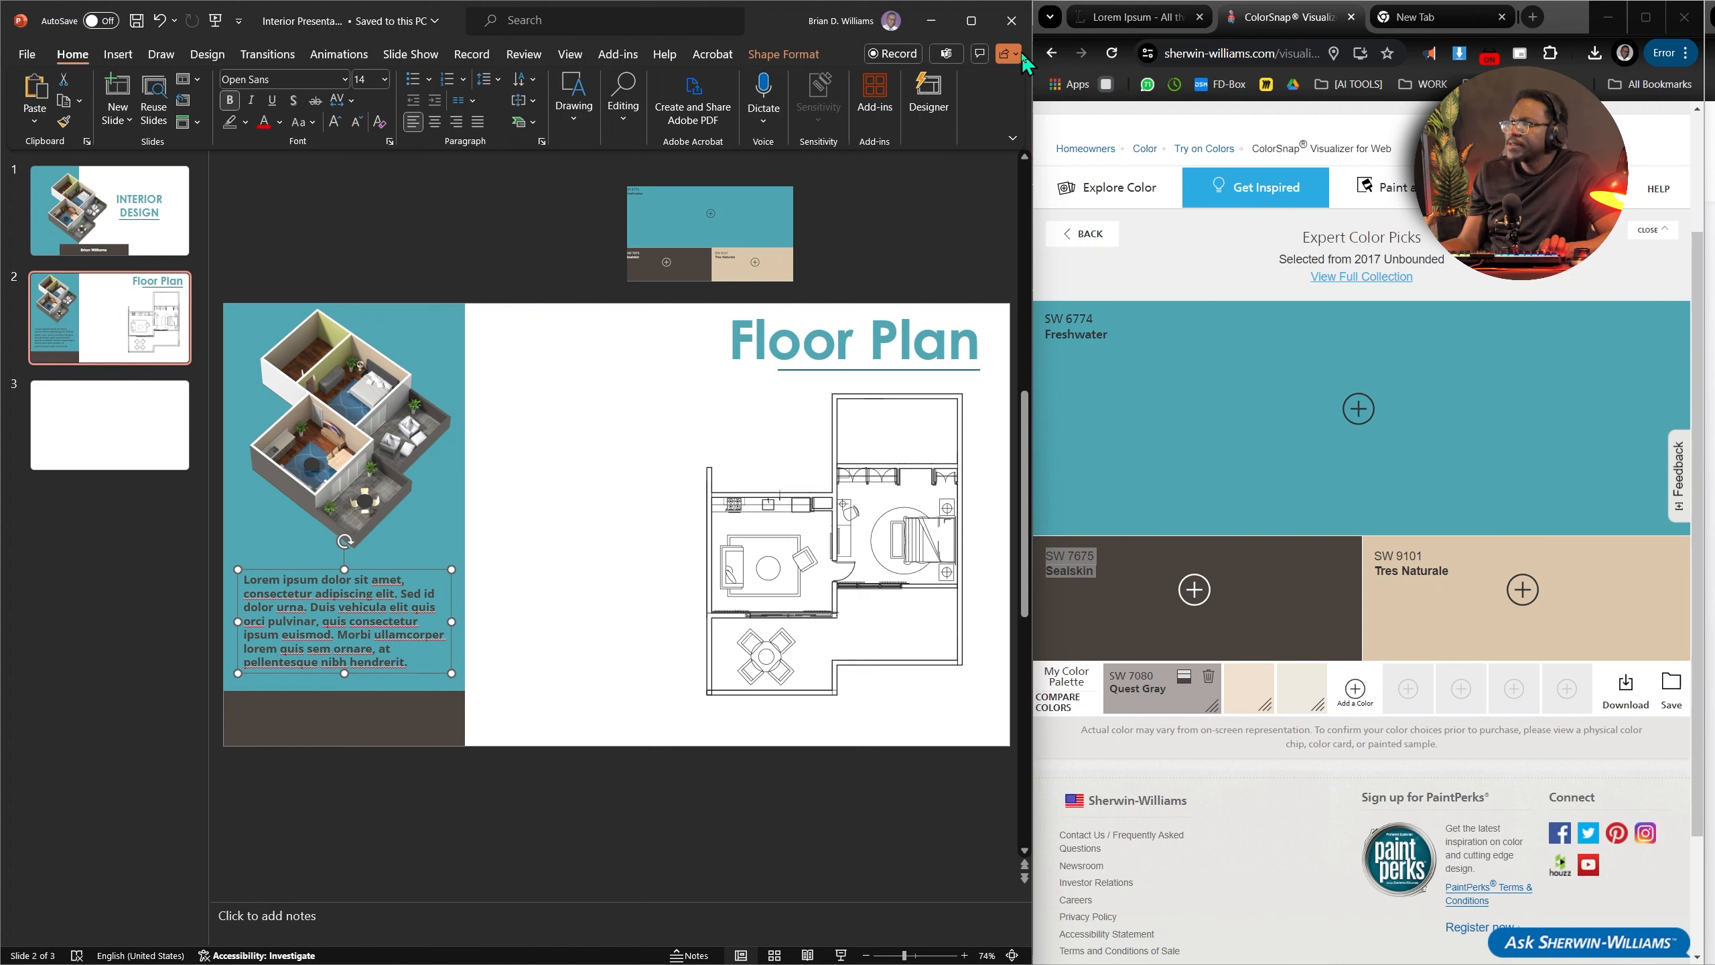
pyautogui.click(634, 548)
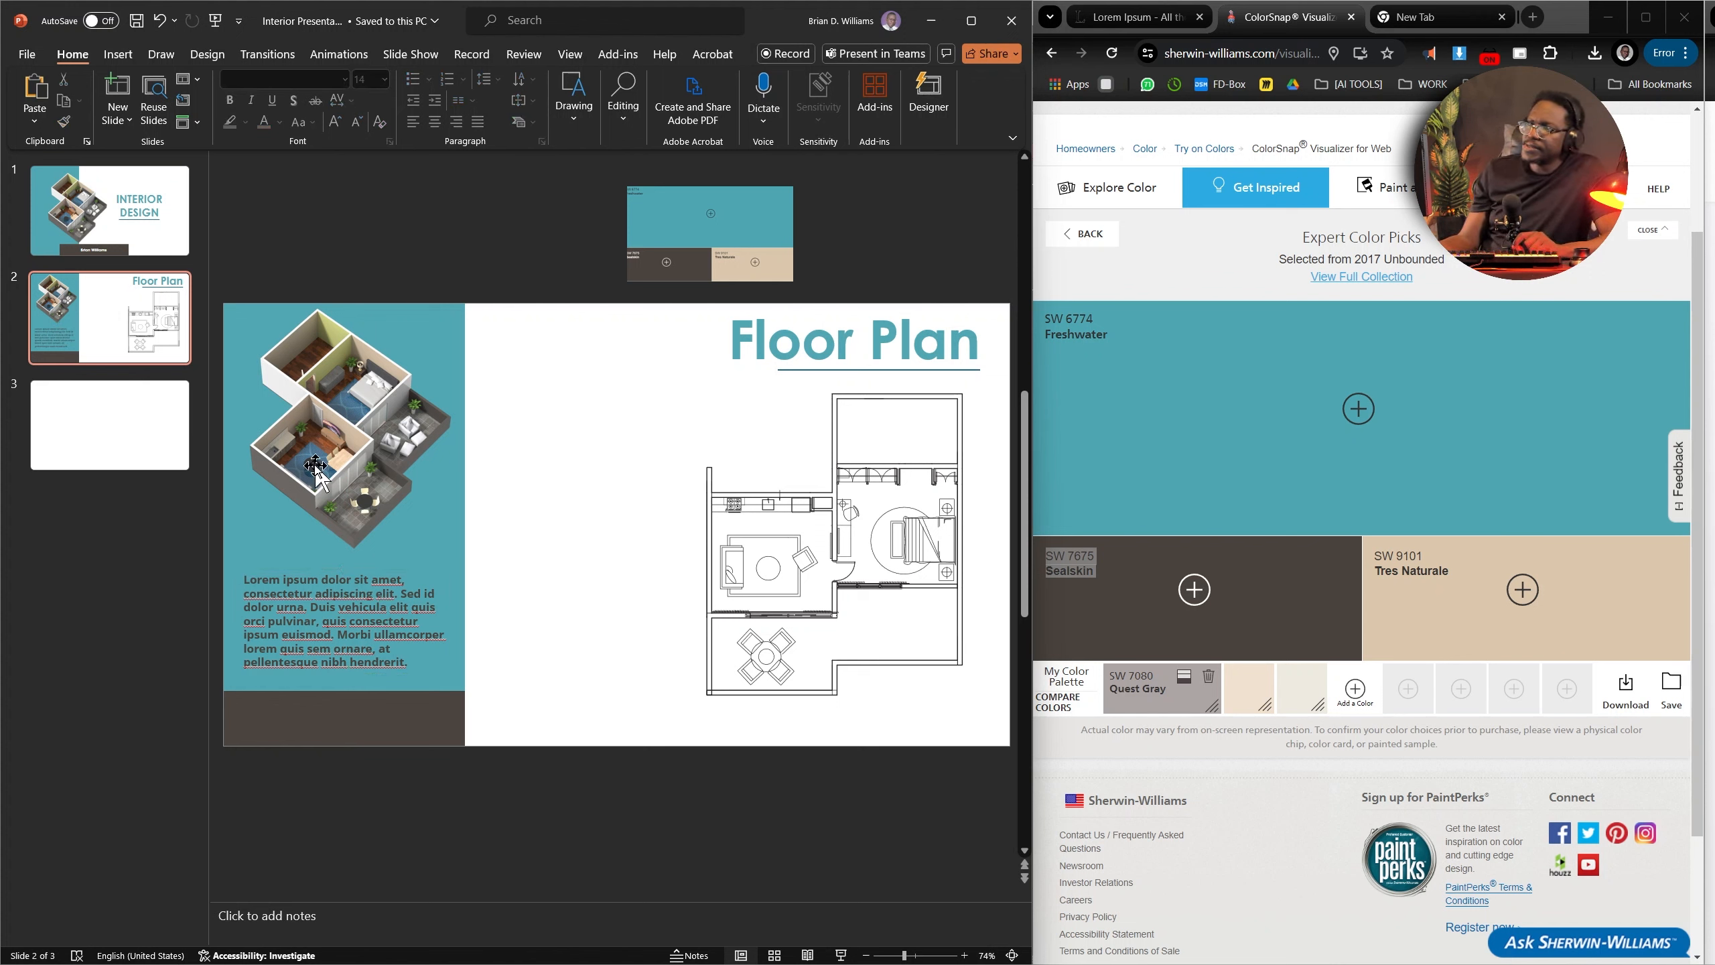
pyautogui.moveTo(367, 479); pyautogui.dragTo(368, 485)
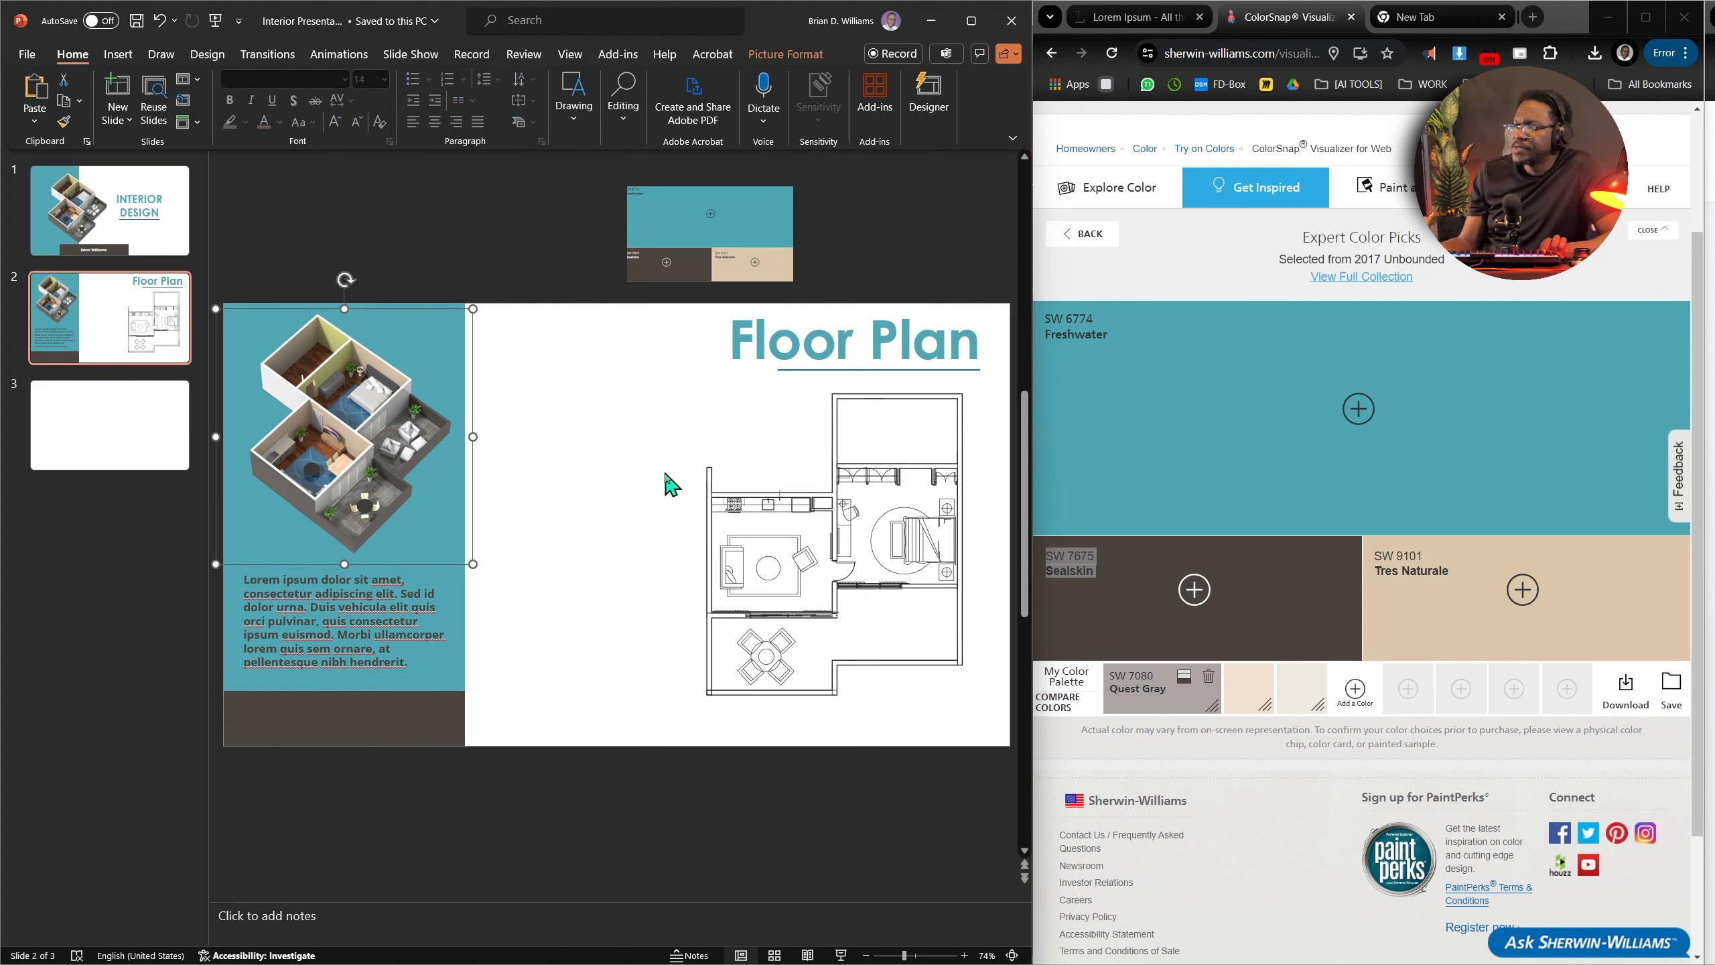
pyautogui.moveTo(841, 515); pyautogui.dragTo(843, 516)
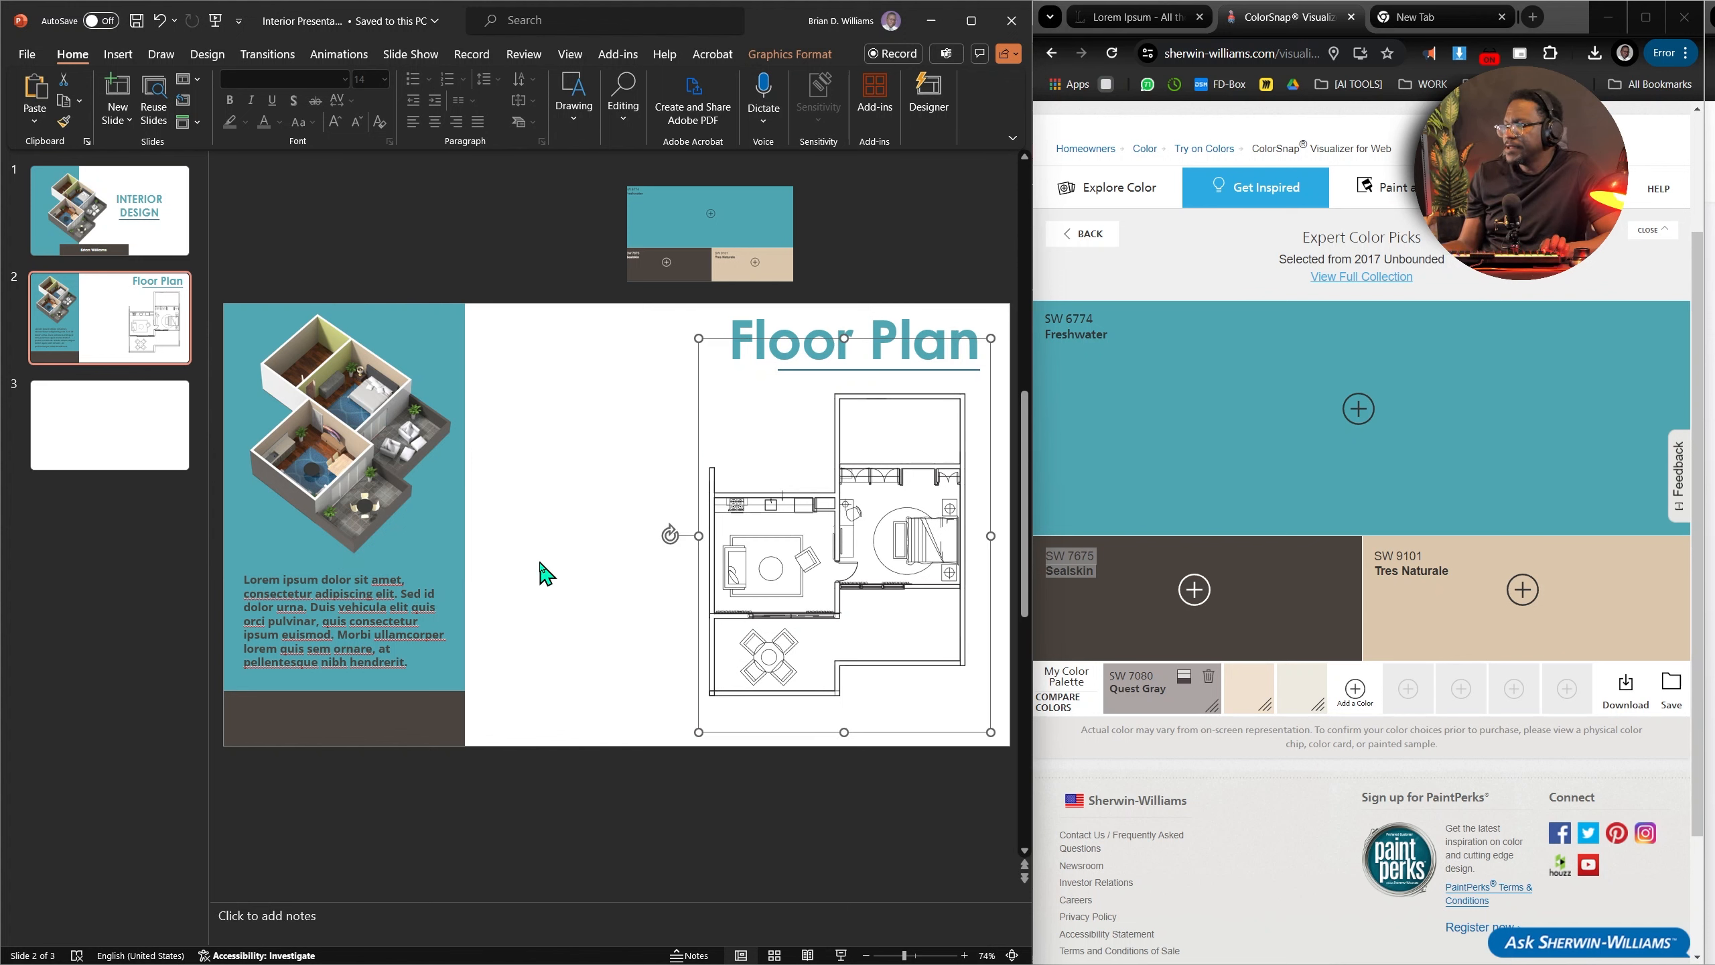
pyautogui.click(556, 519)
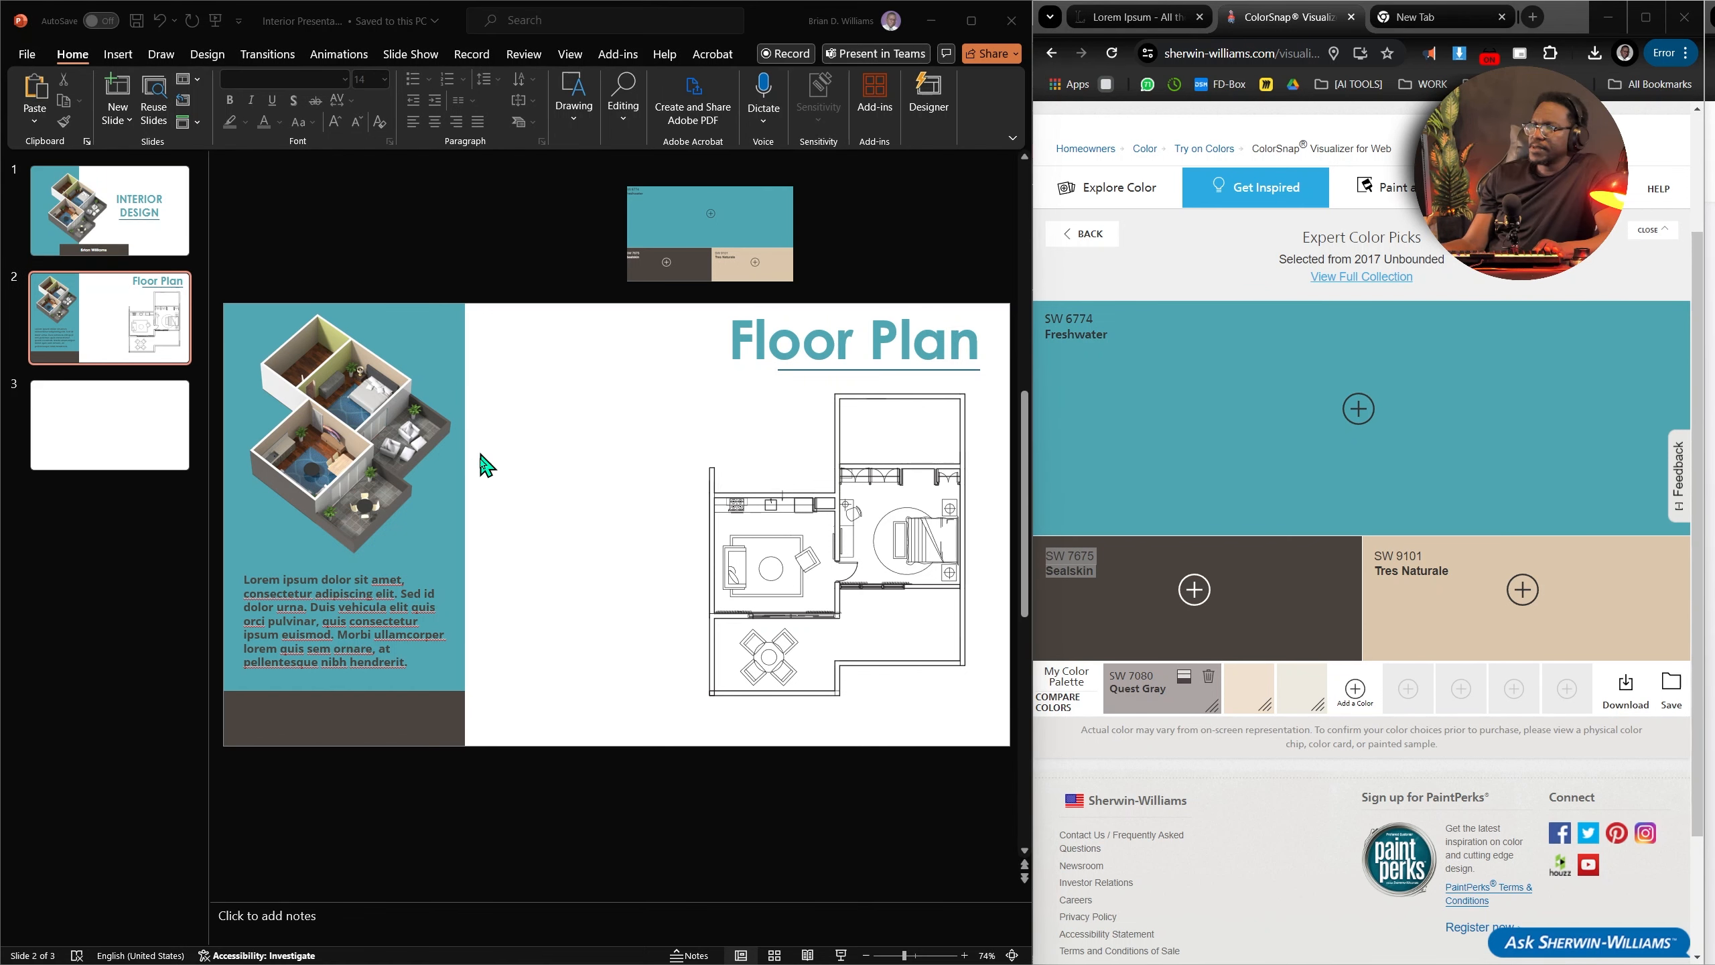
# Duplicate the Floor Plan title into the white space beside the 2D plan and reduce the copy's font size to 28.
pyautogui.click(397, 643)
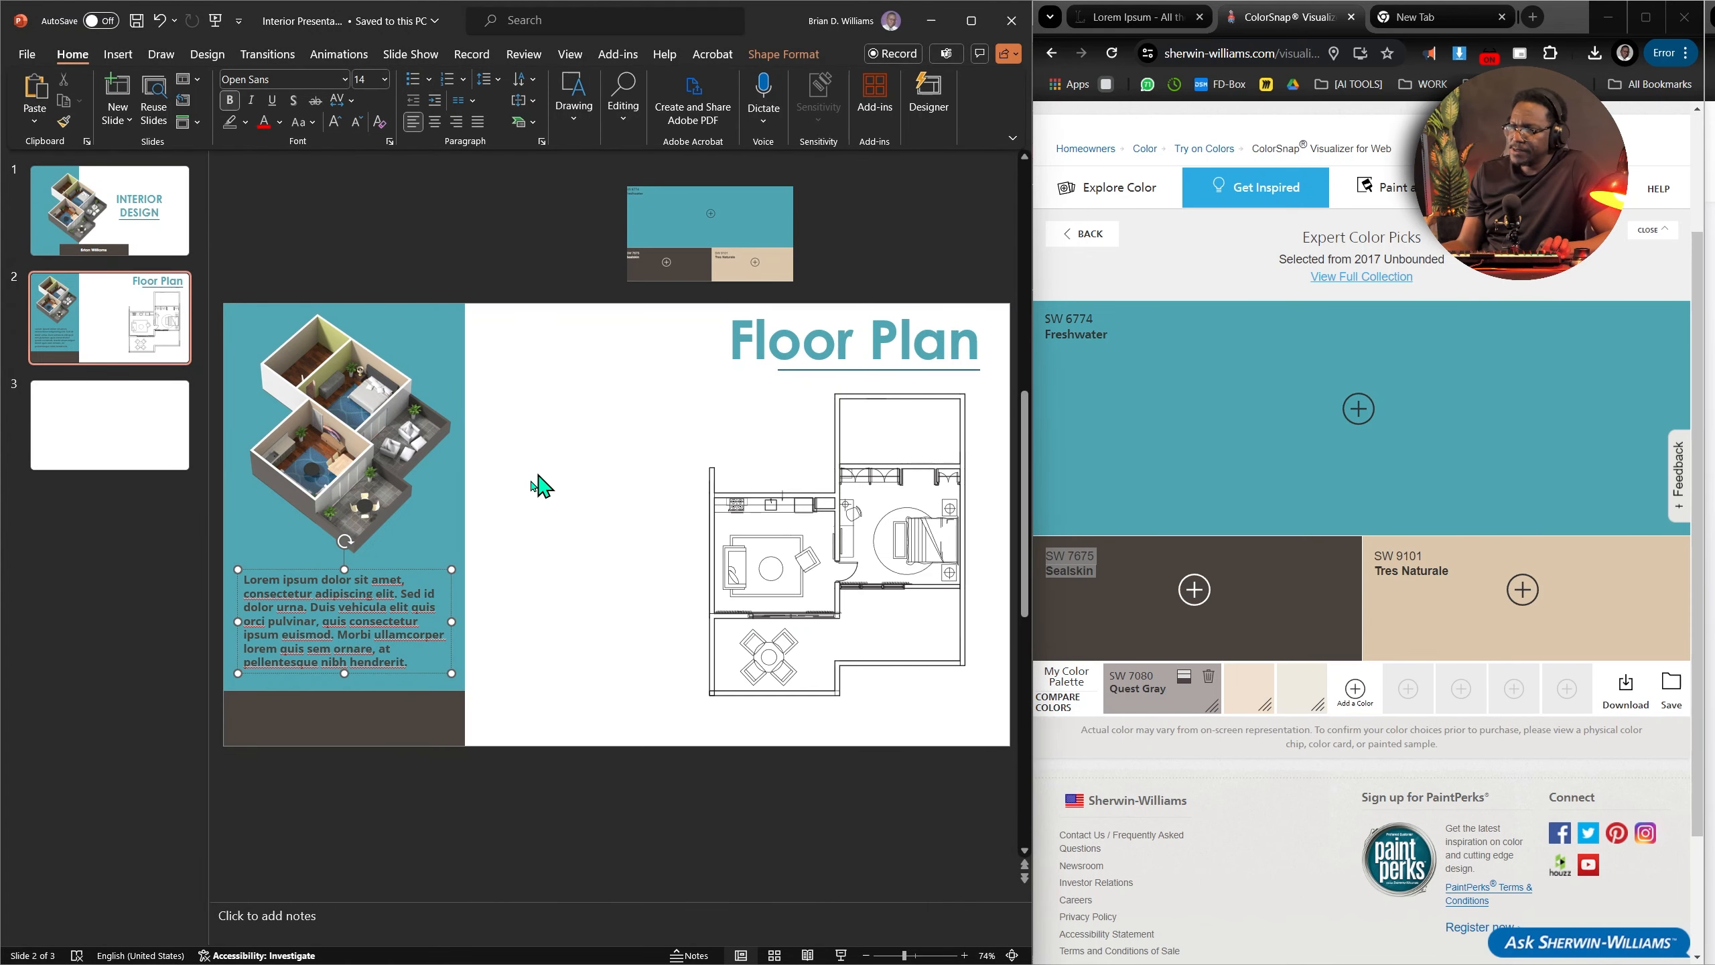
pyautogui.click(796, 356)
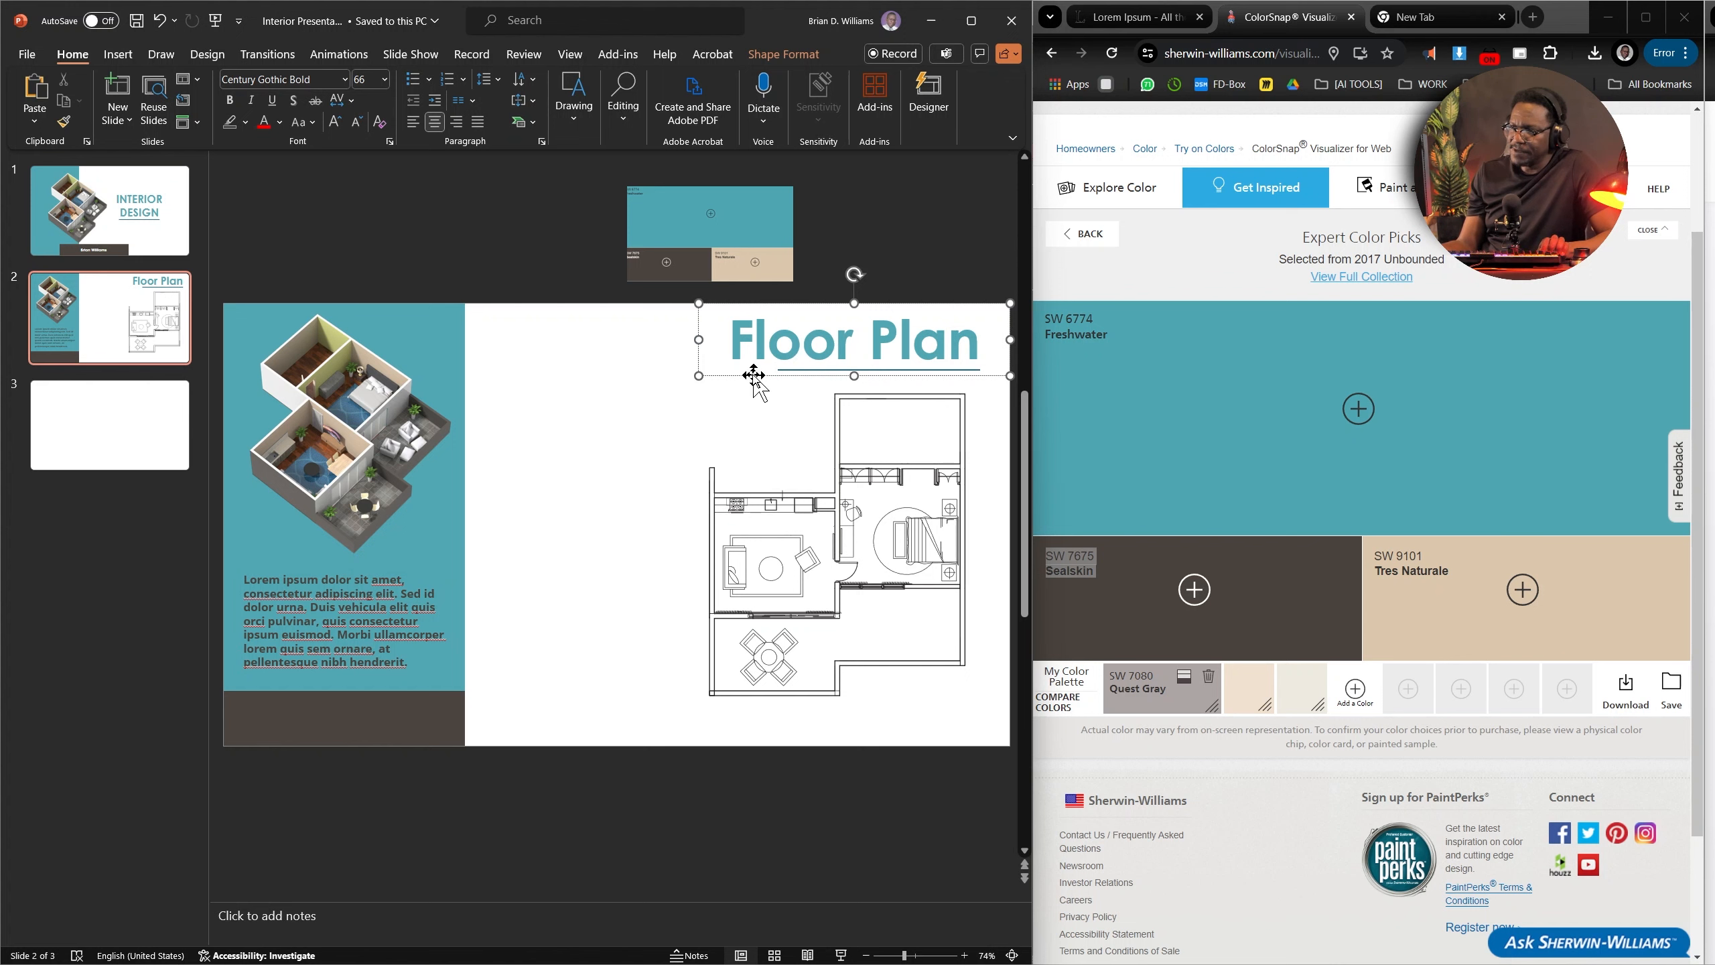
pyautogui.moveTo(756, 376); pyautogui.dragTo(548, 537)
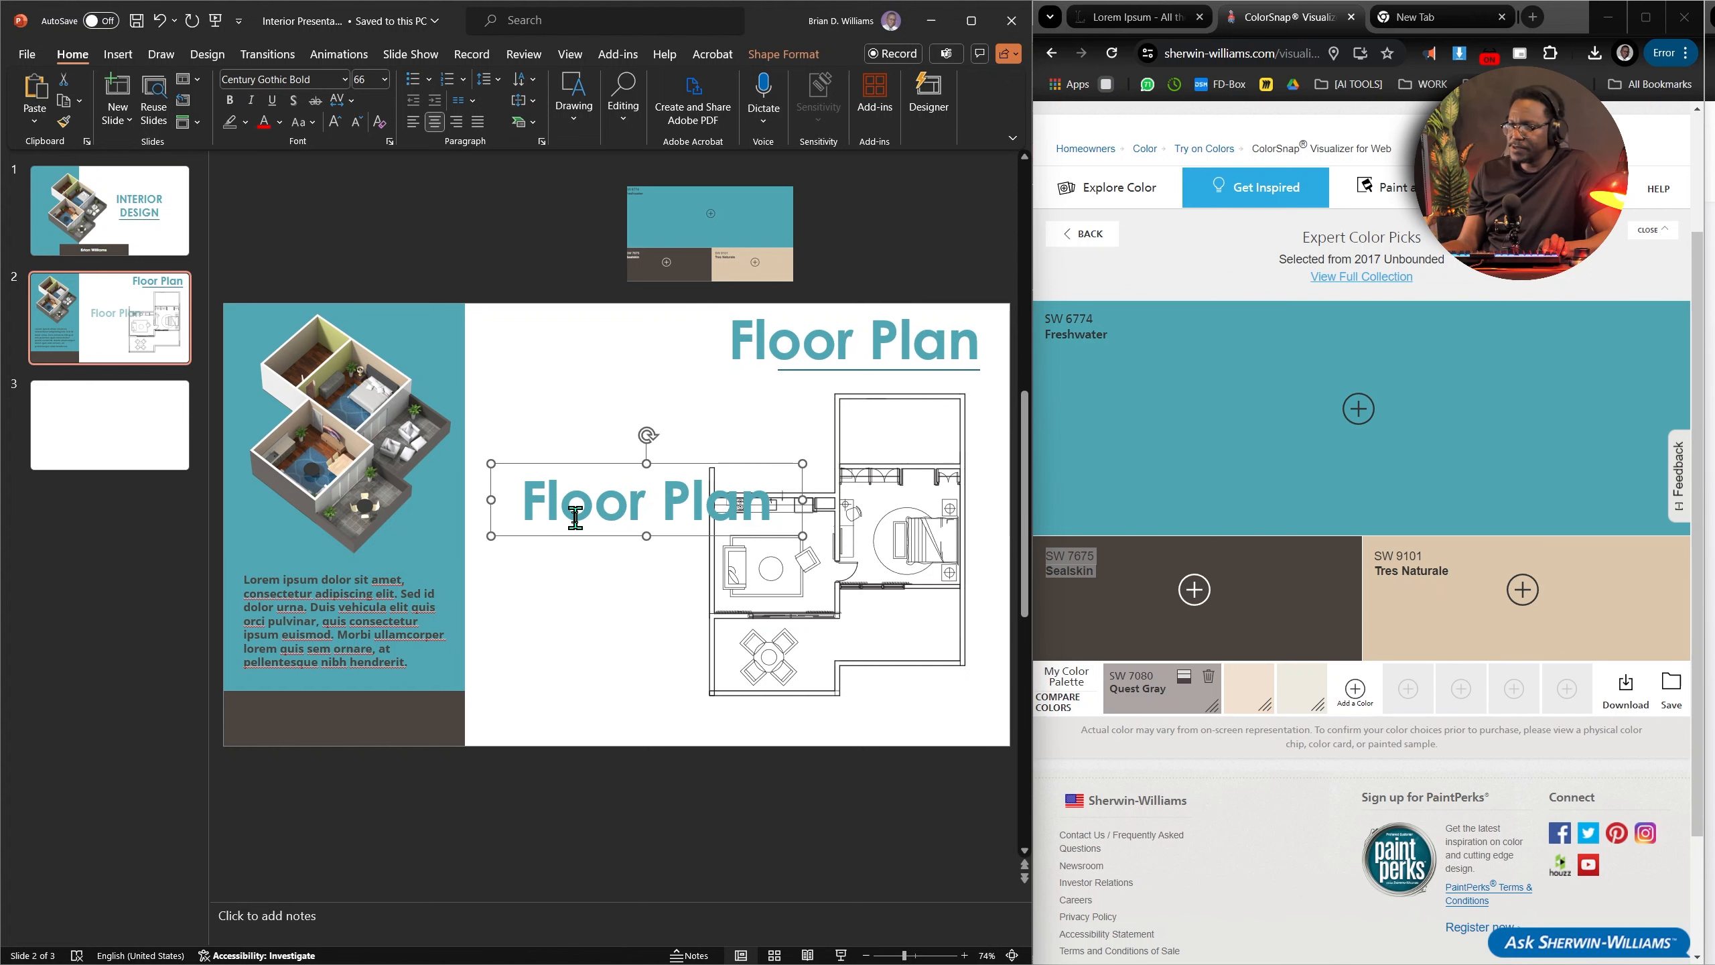
pyautogui.hotkey('ctrl', 'shift', ',')
pyautogui.hotkey('ctrl', 'shift', ',')
pyautogui.hotkey('ctrl', 'shift', ',')
pyautogui.hotkey('ctrl', 'shift', ',')
pyautogui.hotkey('ctrl', 'shift', ',')
pyautogui.hotkey('ctrl', 'shift', ',')
pyautogui.hotkey('ctrl', 'shift', ',')
pyautogui.hotkey('ctrl', 'shift', ',')
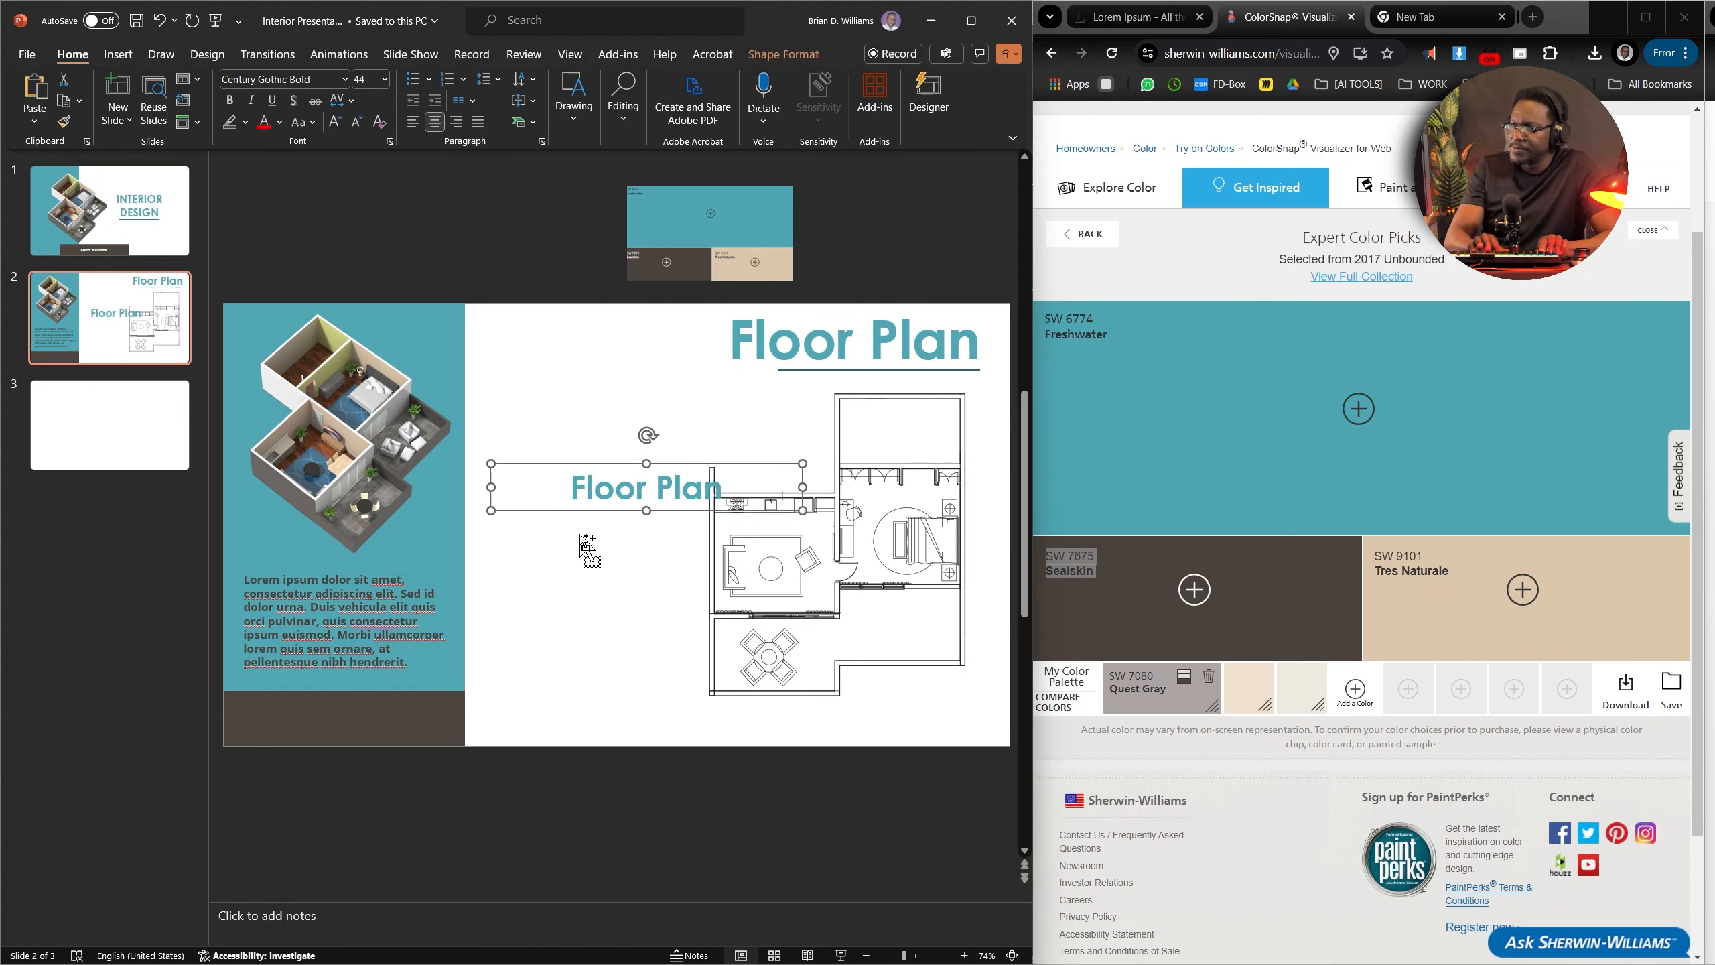
# Replace the duplicated title's text with "Features".
pyautogui.doubleClick(608, 488)
pyautogui.hotkey('ctrl', 'a')
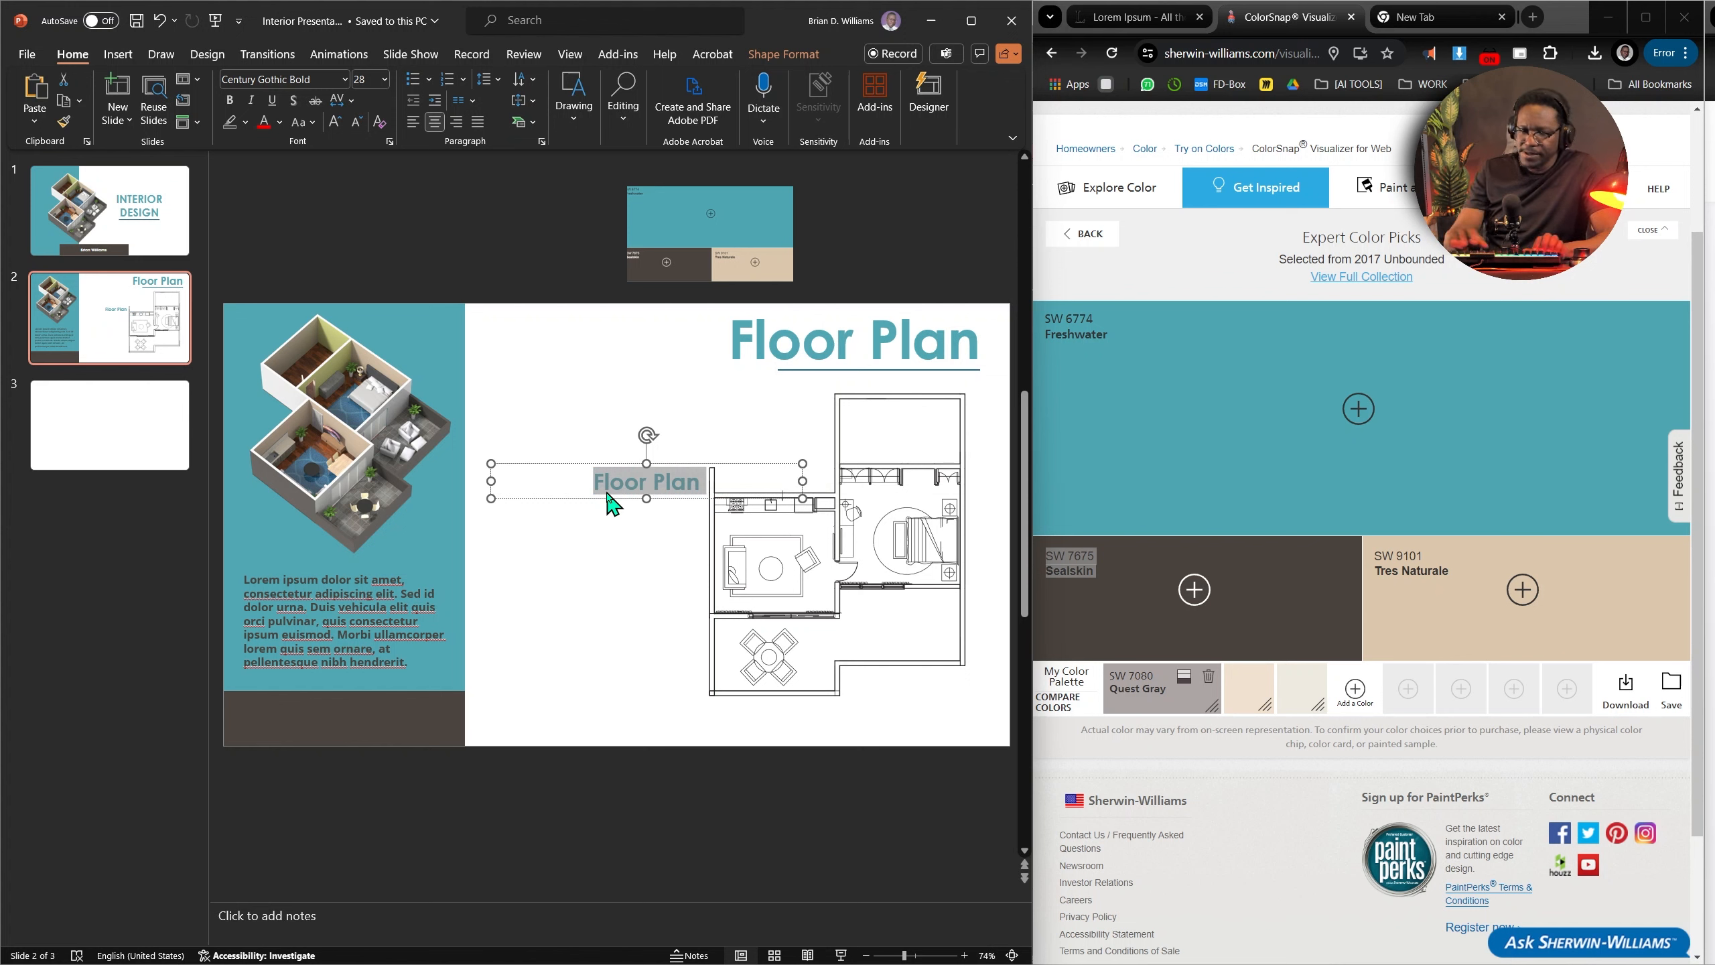
pyautogui.write('Features')
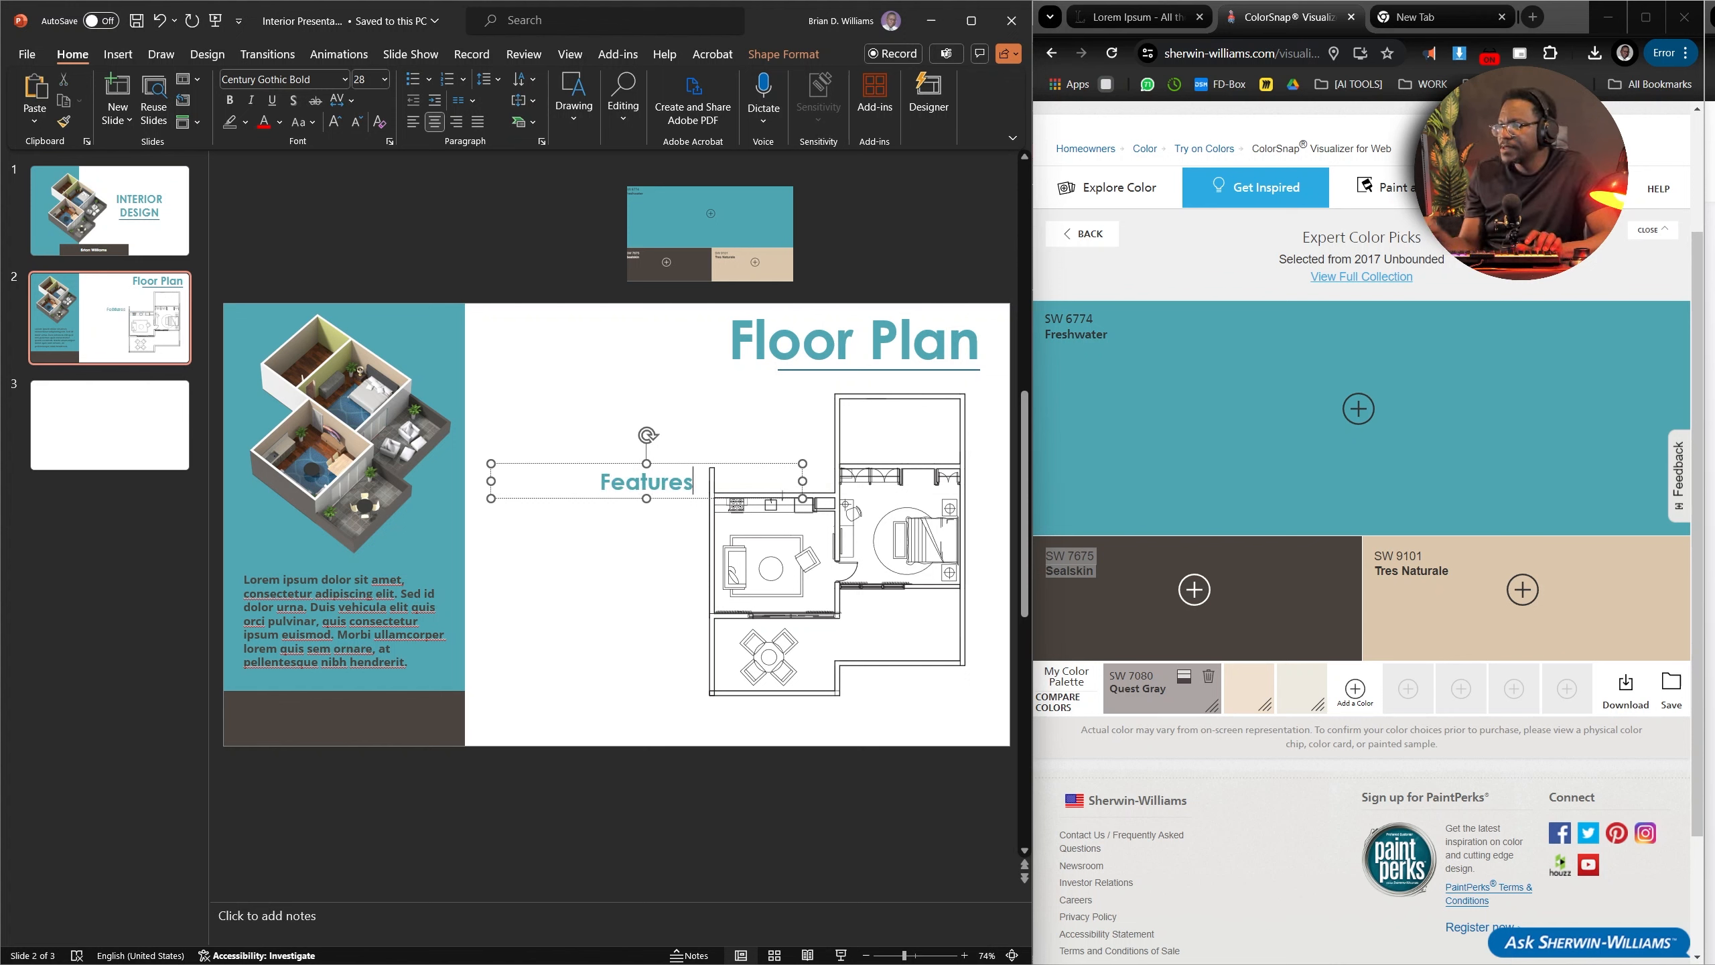
# Shrink the Features text box, place it just right of the teal block and left-align the heading.
pyautogui.moveTo(802, 480); pyautogui.dragTo(576, 497)
pyautogui.click(627, 548)
pyautogui.click(572, 497)
pyautogui.click(413, 126)
pyautogui.click(601, 613)
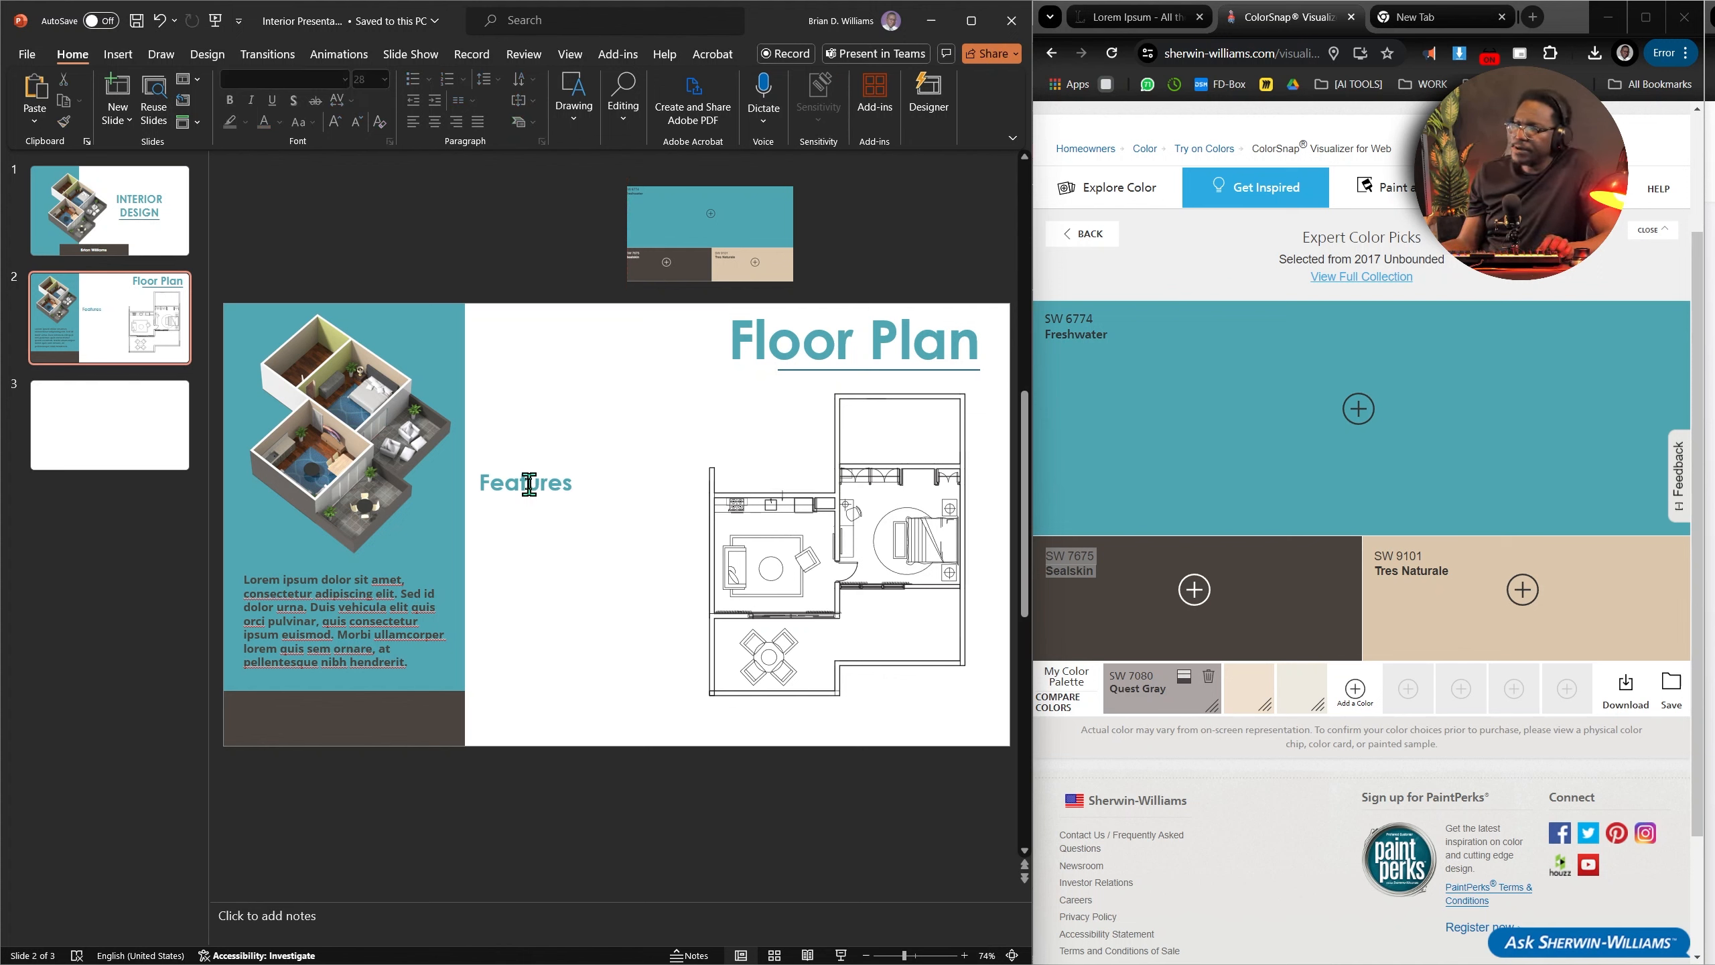
# Duplicate the Lorem Ipsum text box into the white space below Features and break the copy's text into short separate lines.
pyautogui.click(360, 593)
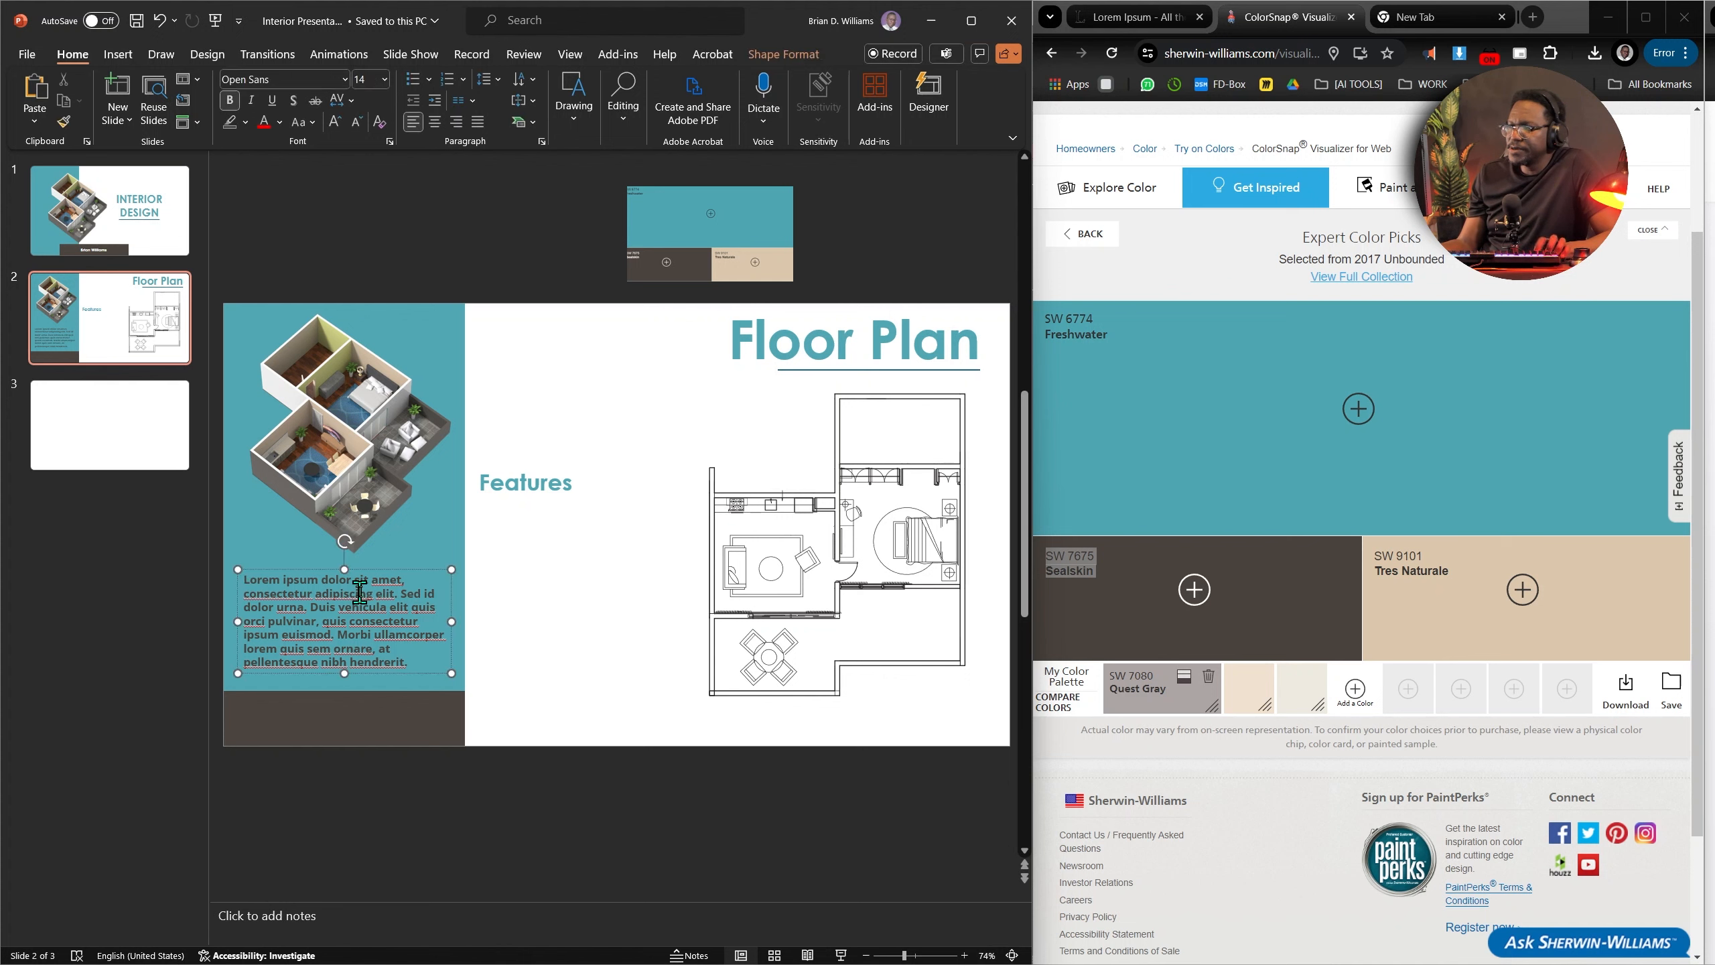
pyautogui.moveTo(394, 577); pyautogui.dragTo(666, 561)
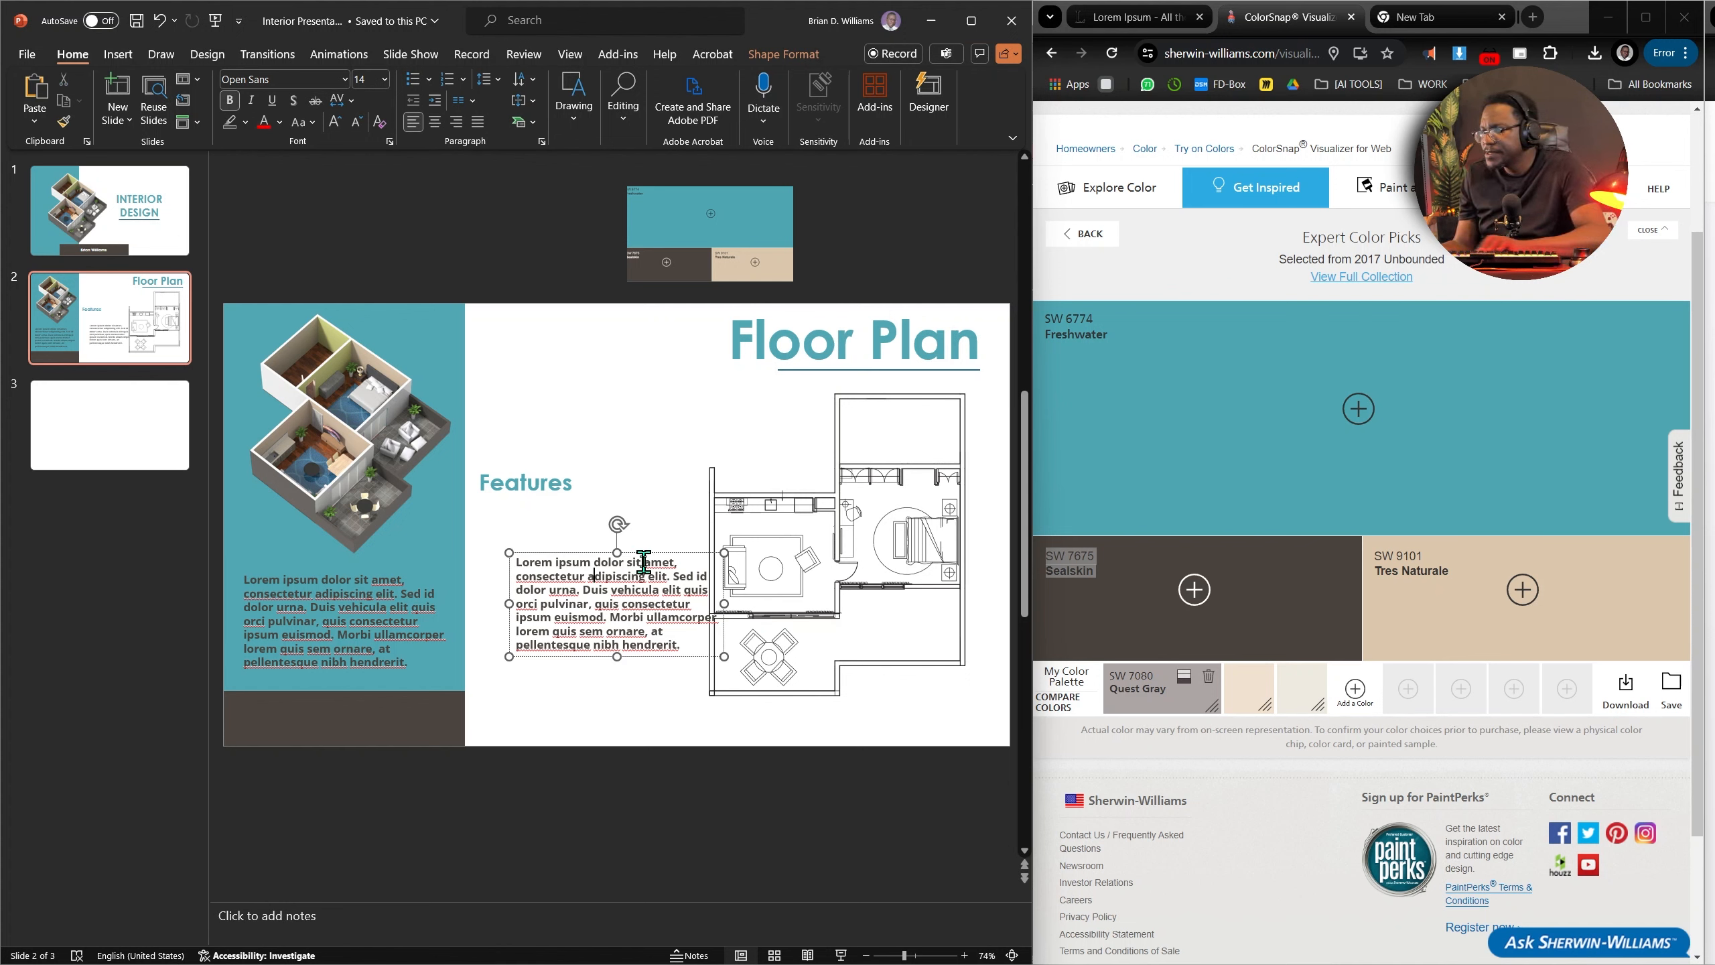
pyautogui.press('Return')
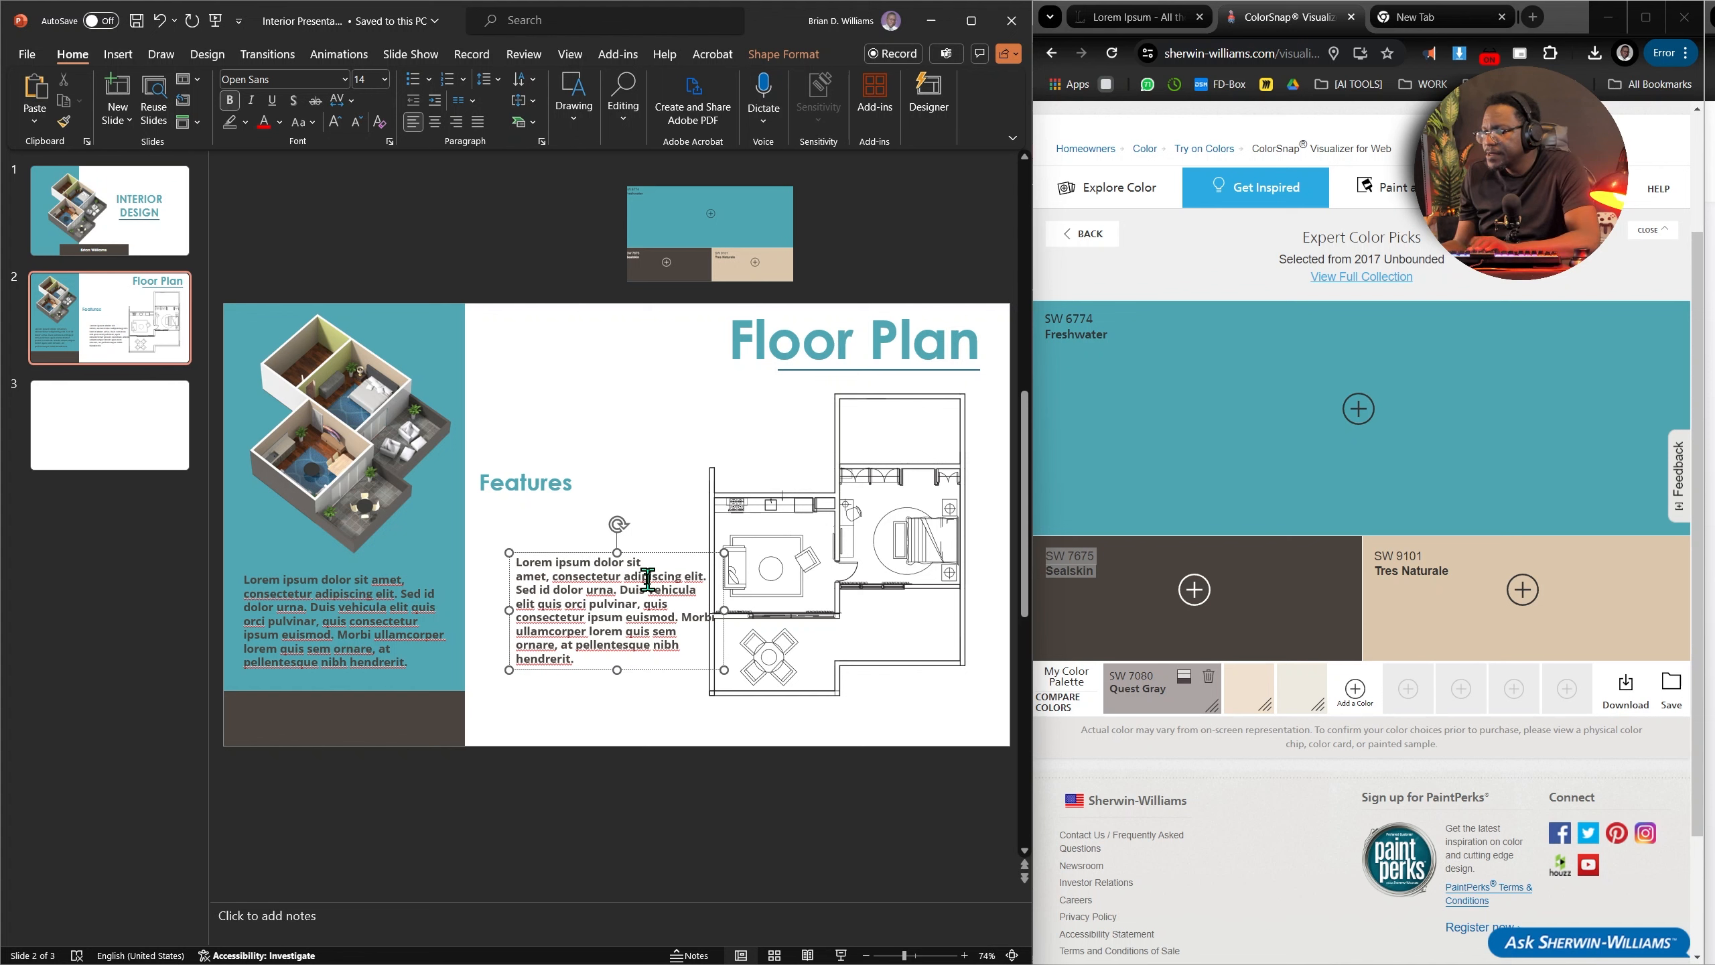
pyautogui.press('Return')
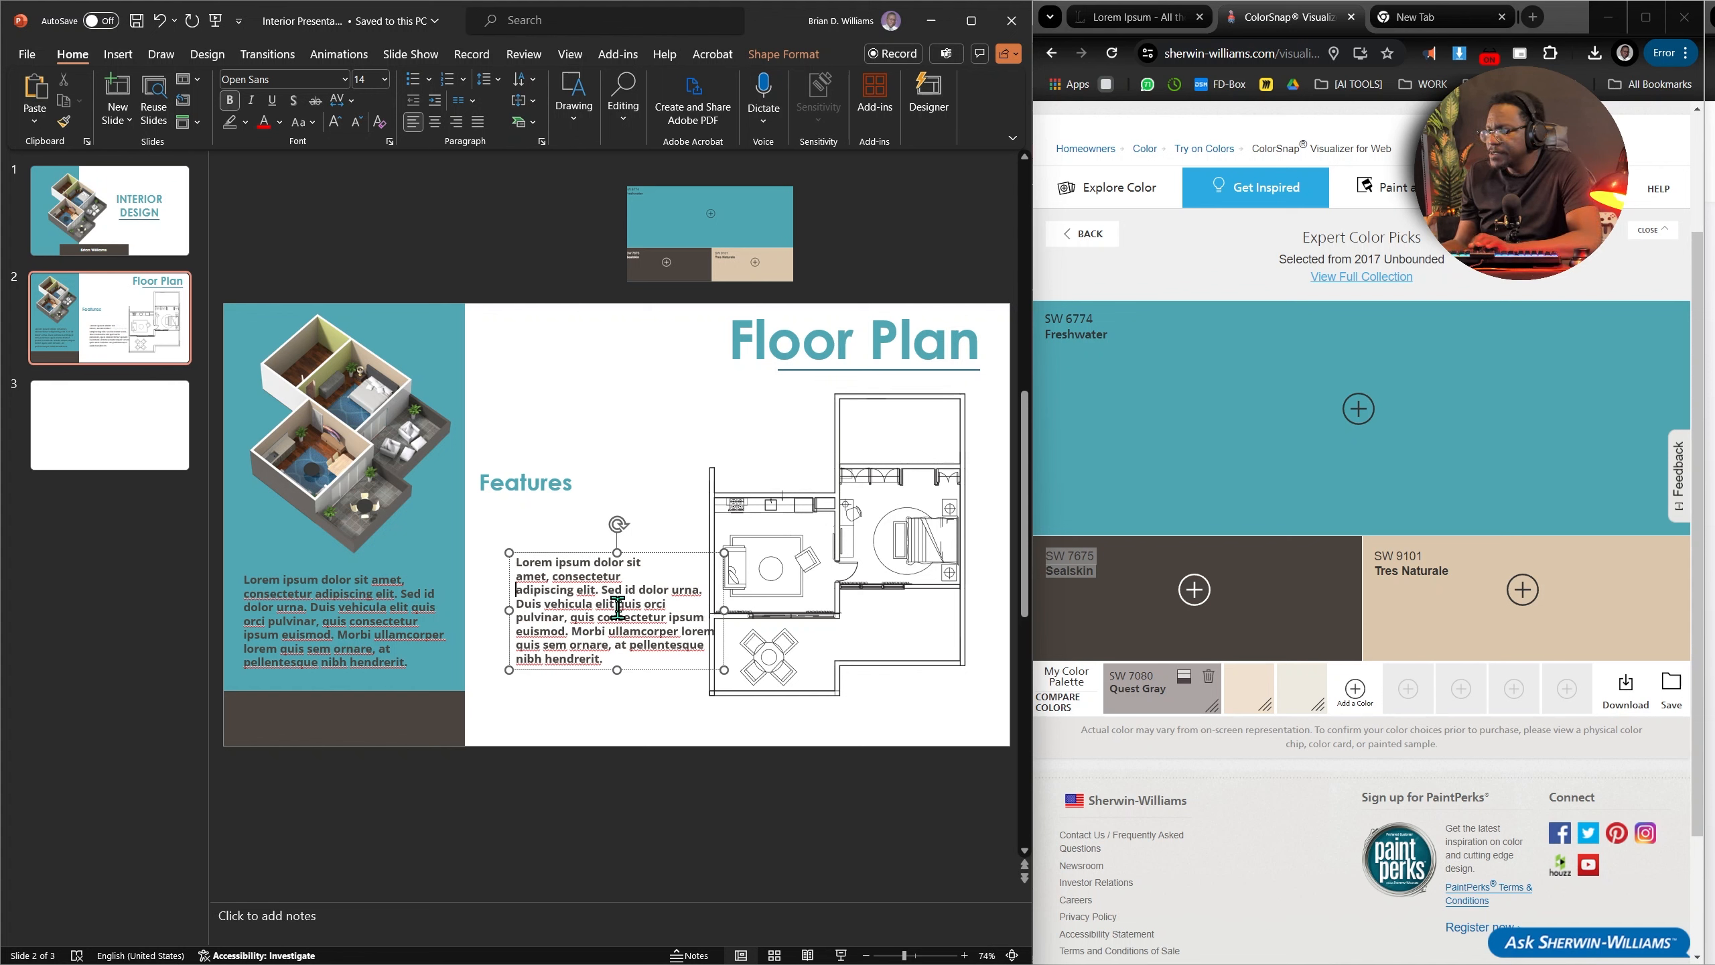
pyautogui.click(642, 589)
pyautogui.press('Return')
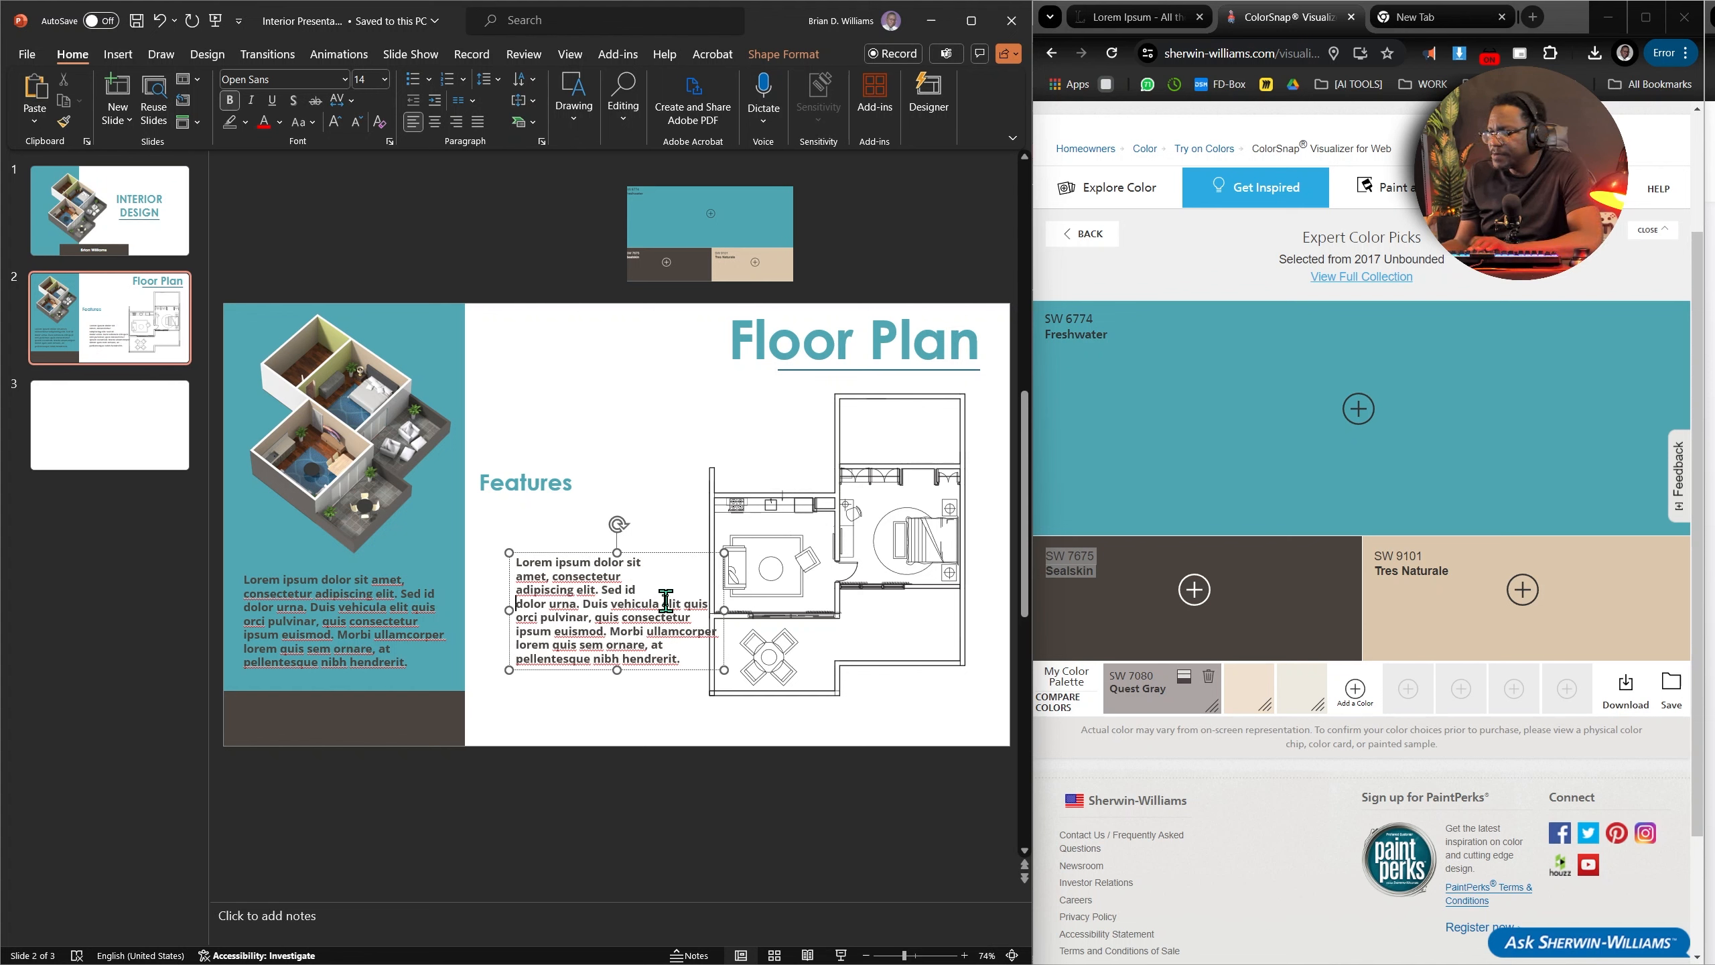
pyautogui.click(663, 604)
pyautogui.press('Return')
pyautogui.click(645, 619)
pyautogui.press('Return')
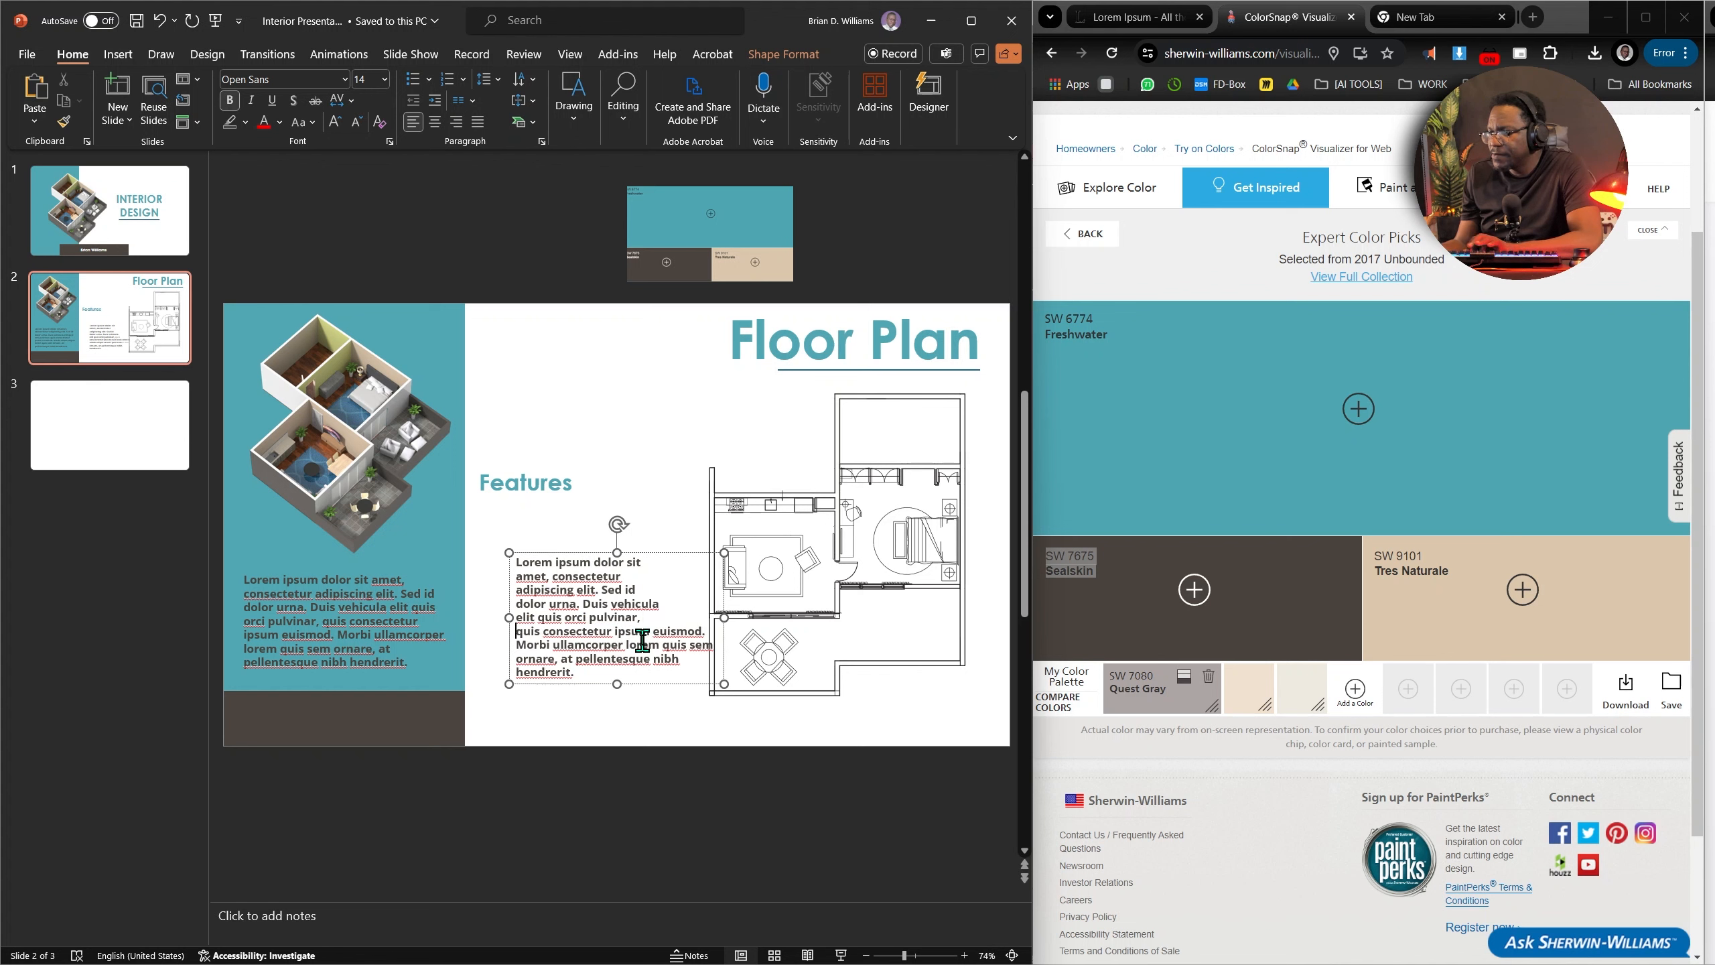
pyautogui.click(655, 632)
pyautogui.press('Return')
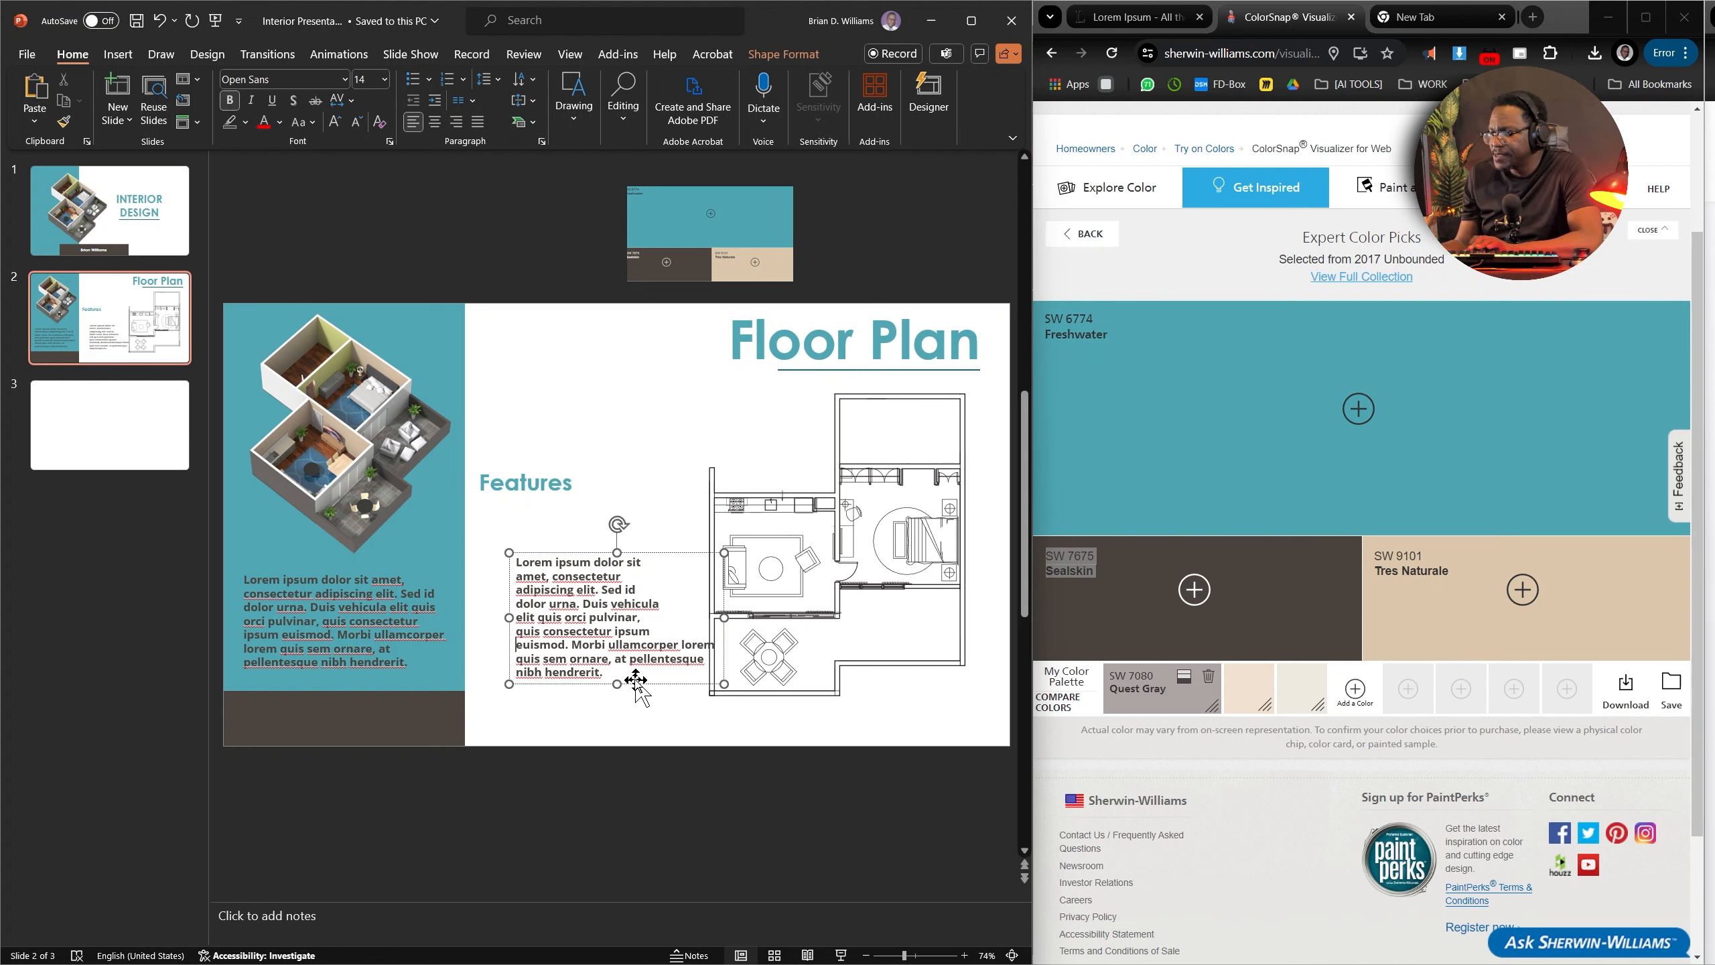
# Delete the remaining text after "quis consectetur ipsum" in the duplicated text box.
pyautogui.keyDown('shift'); pyautogui.click(611, 672); pyautogui.keyUp('shift')
pyautogui.press('BackSpace')
pyautogui.press('BackSpace')
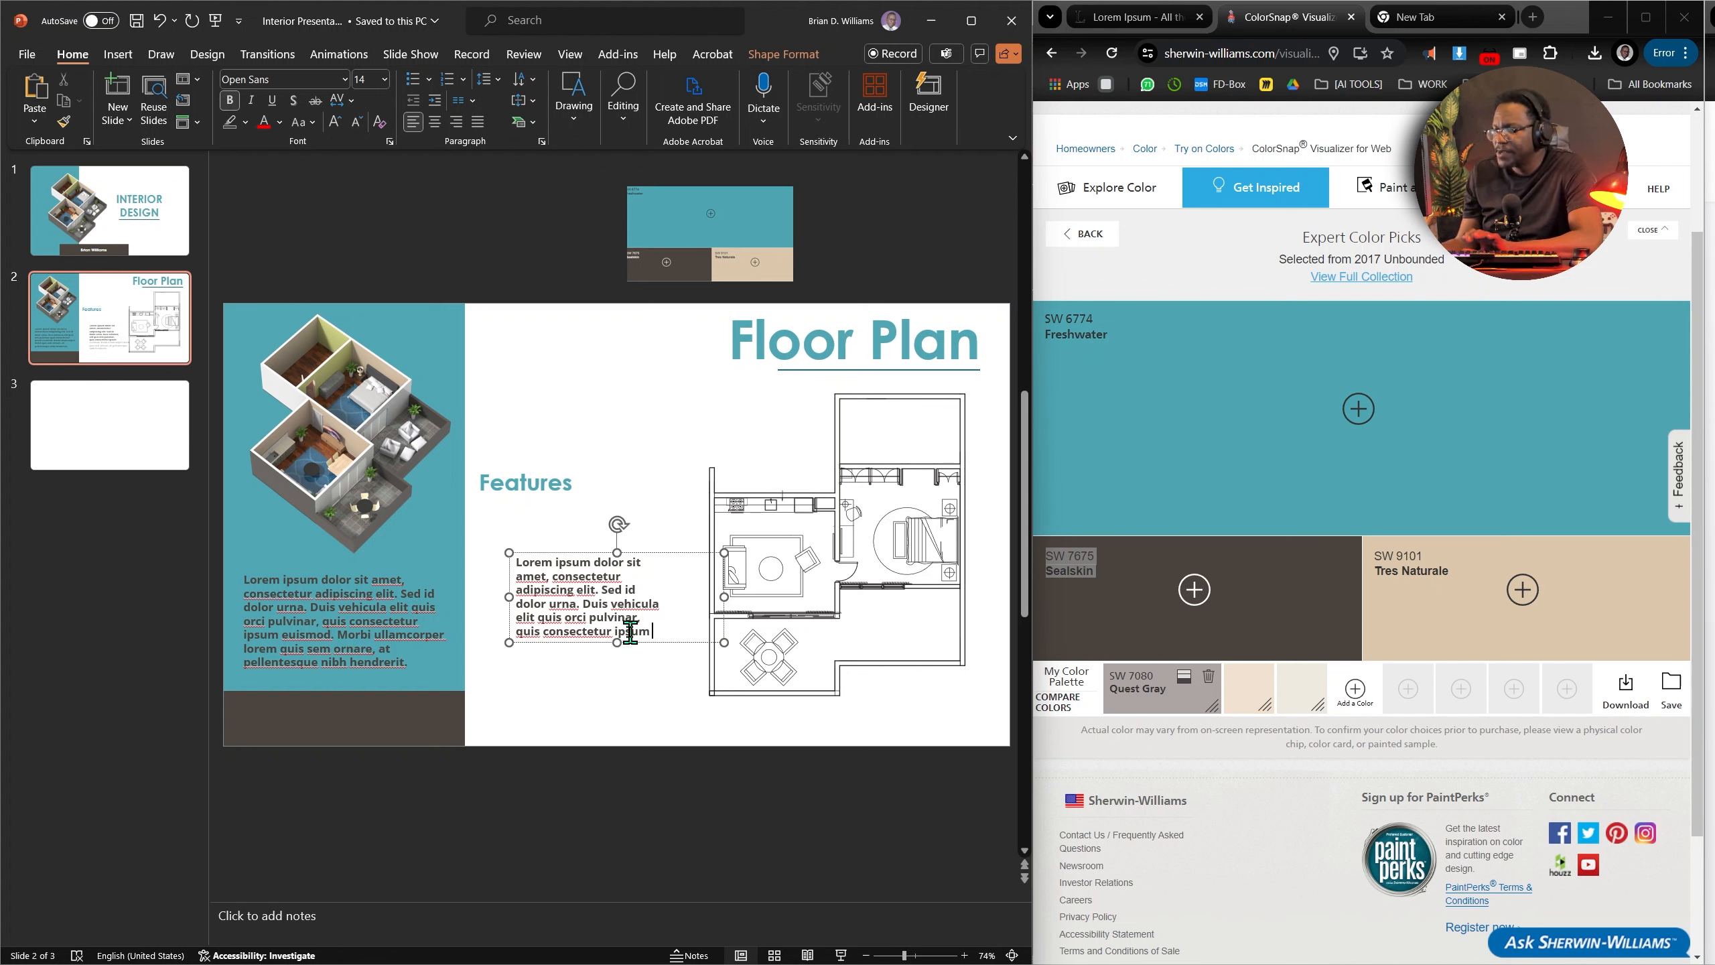
# Turn the short lines into a numbered list and align the list directly beneath the Features heading.
pyautogui.click(659, 554)
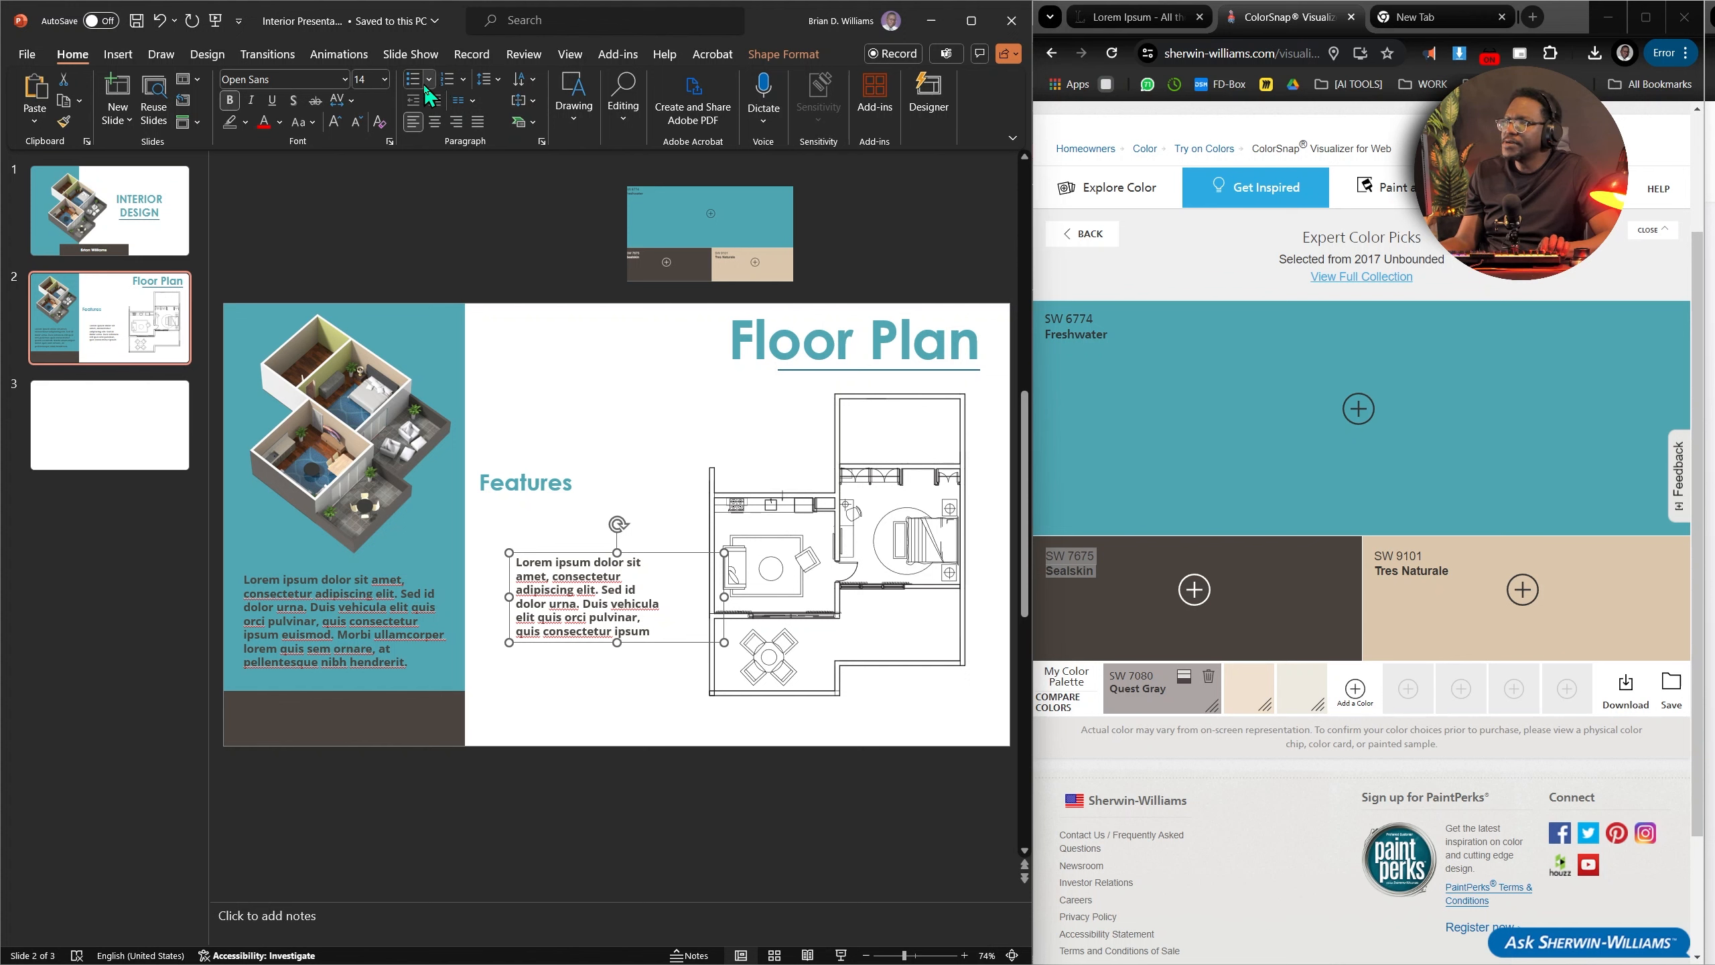
pyautogui.click(447, 79)
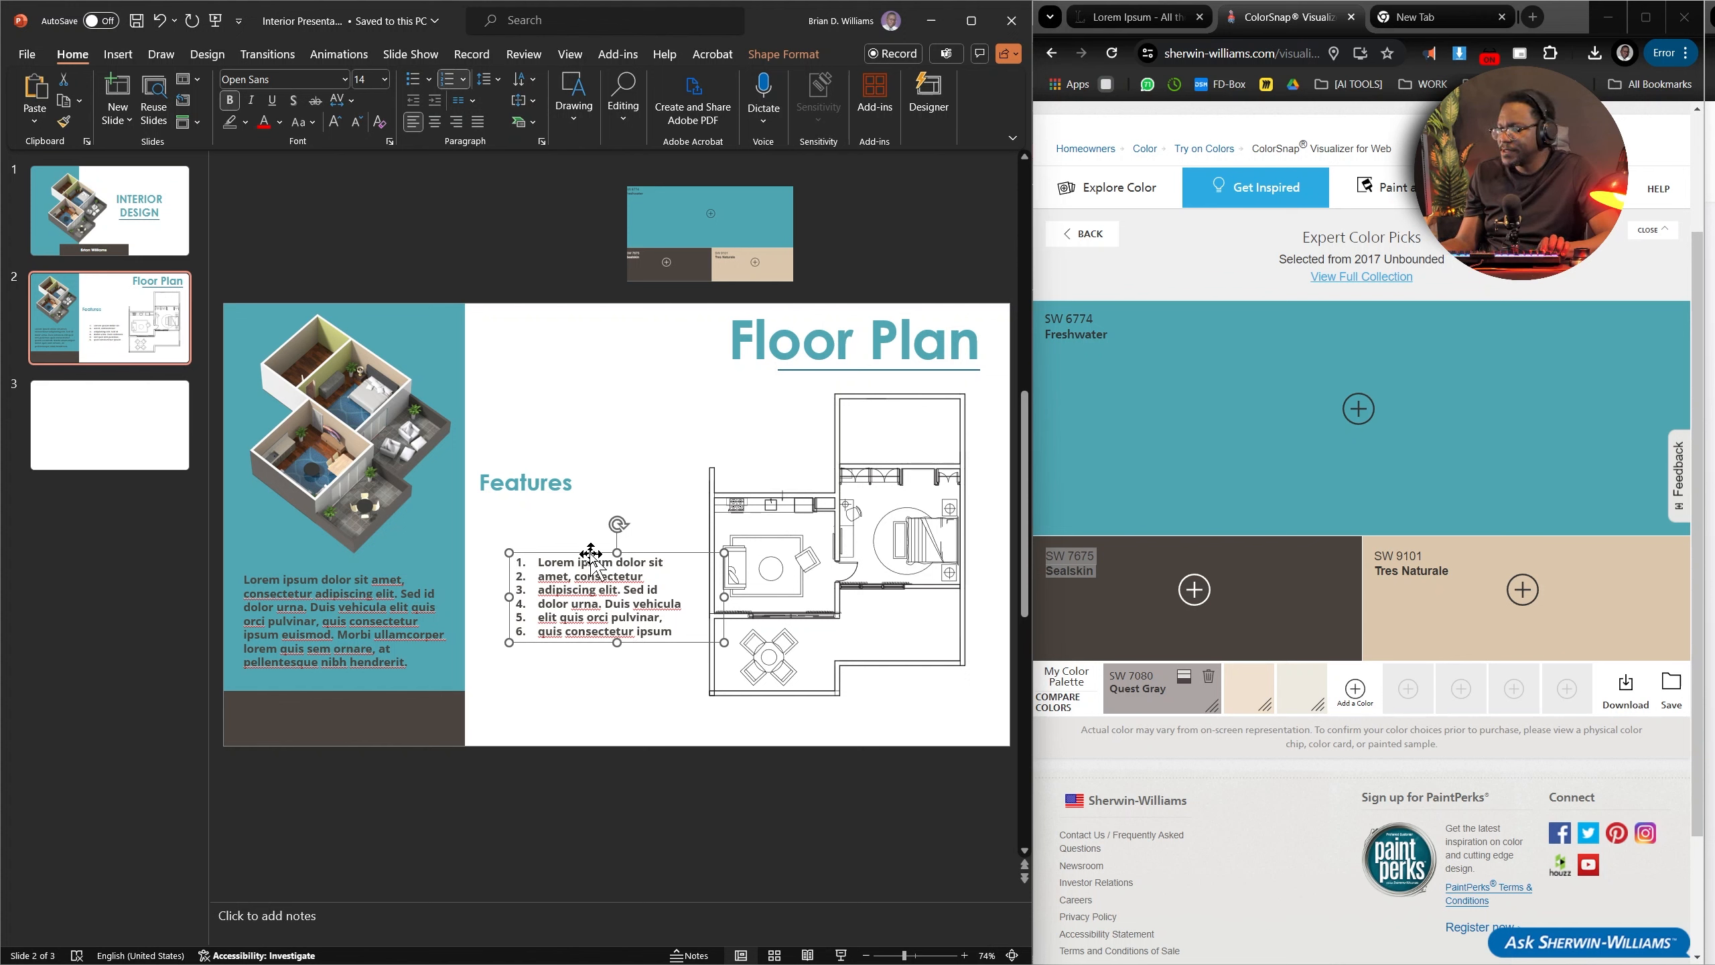
pyautogui.moveTo(591, 554); pyautogui.dragTo(556, 501)
pyautogui.click(731, 775)
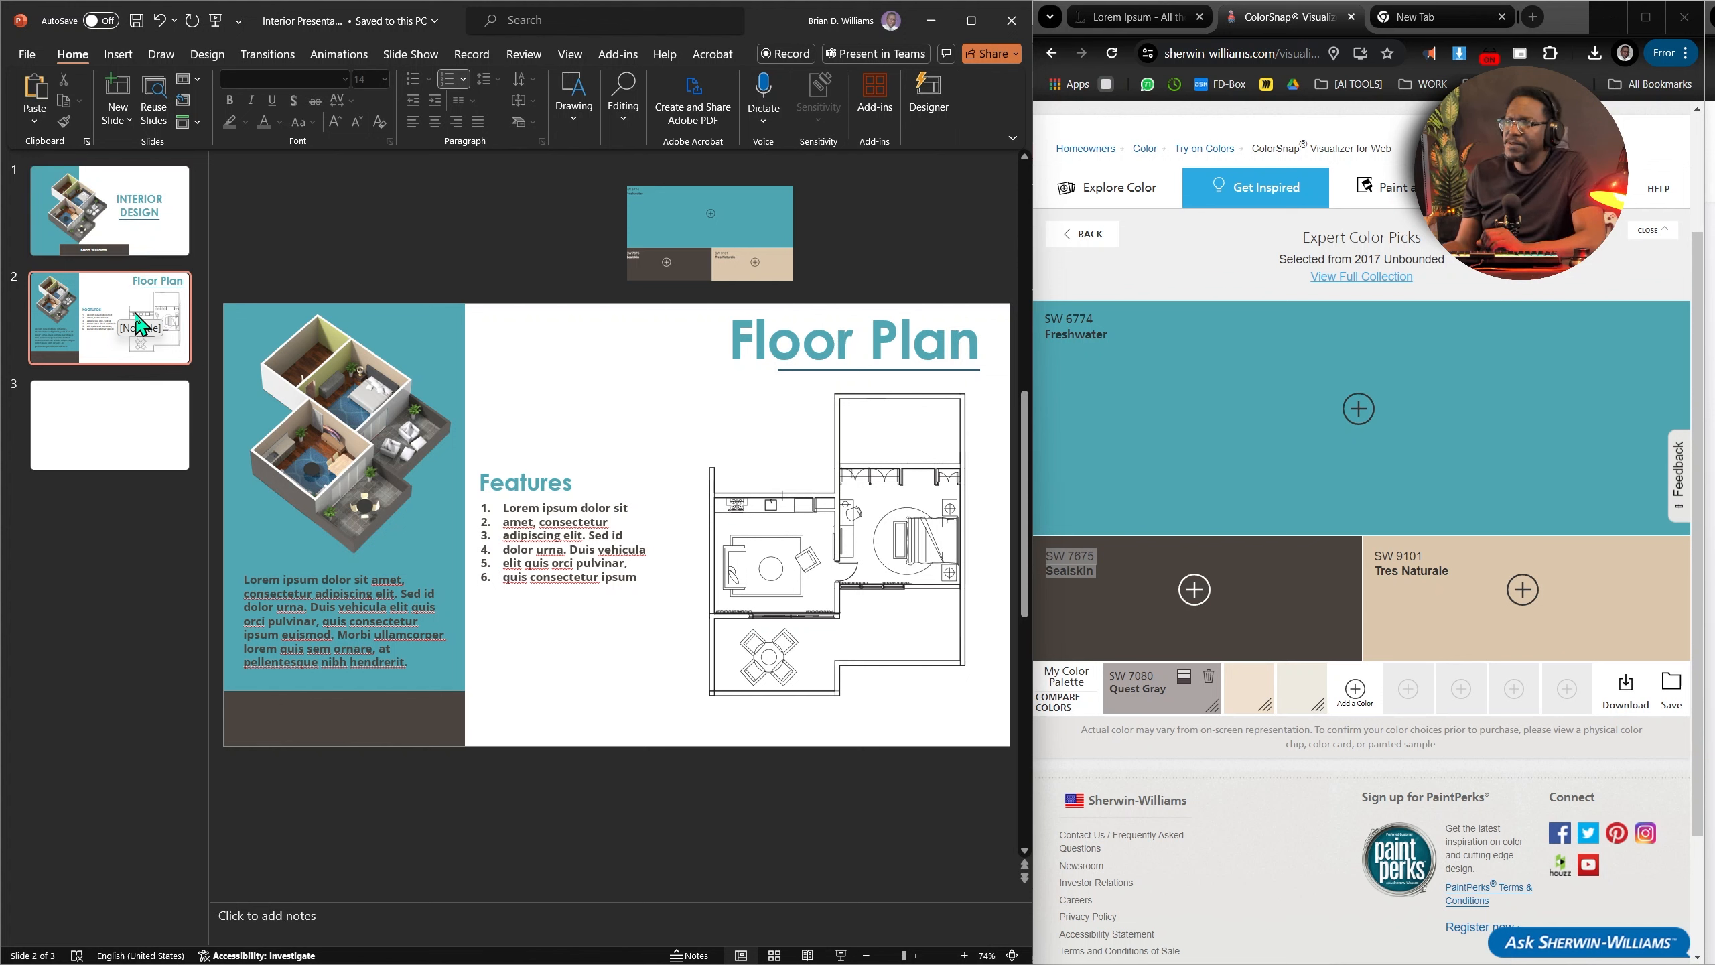
# Apply the Morph transition to the Floor Plan slide.
pyautogui.click(408, 56)
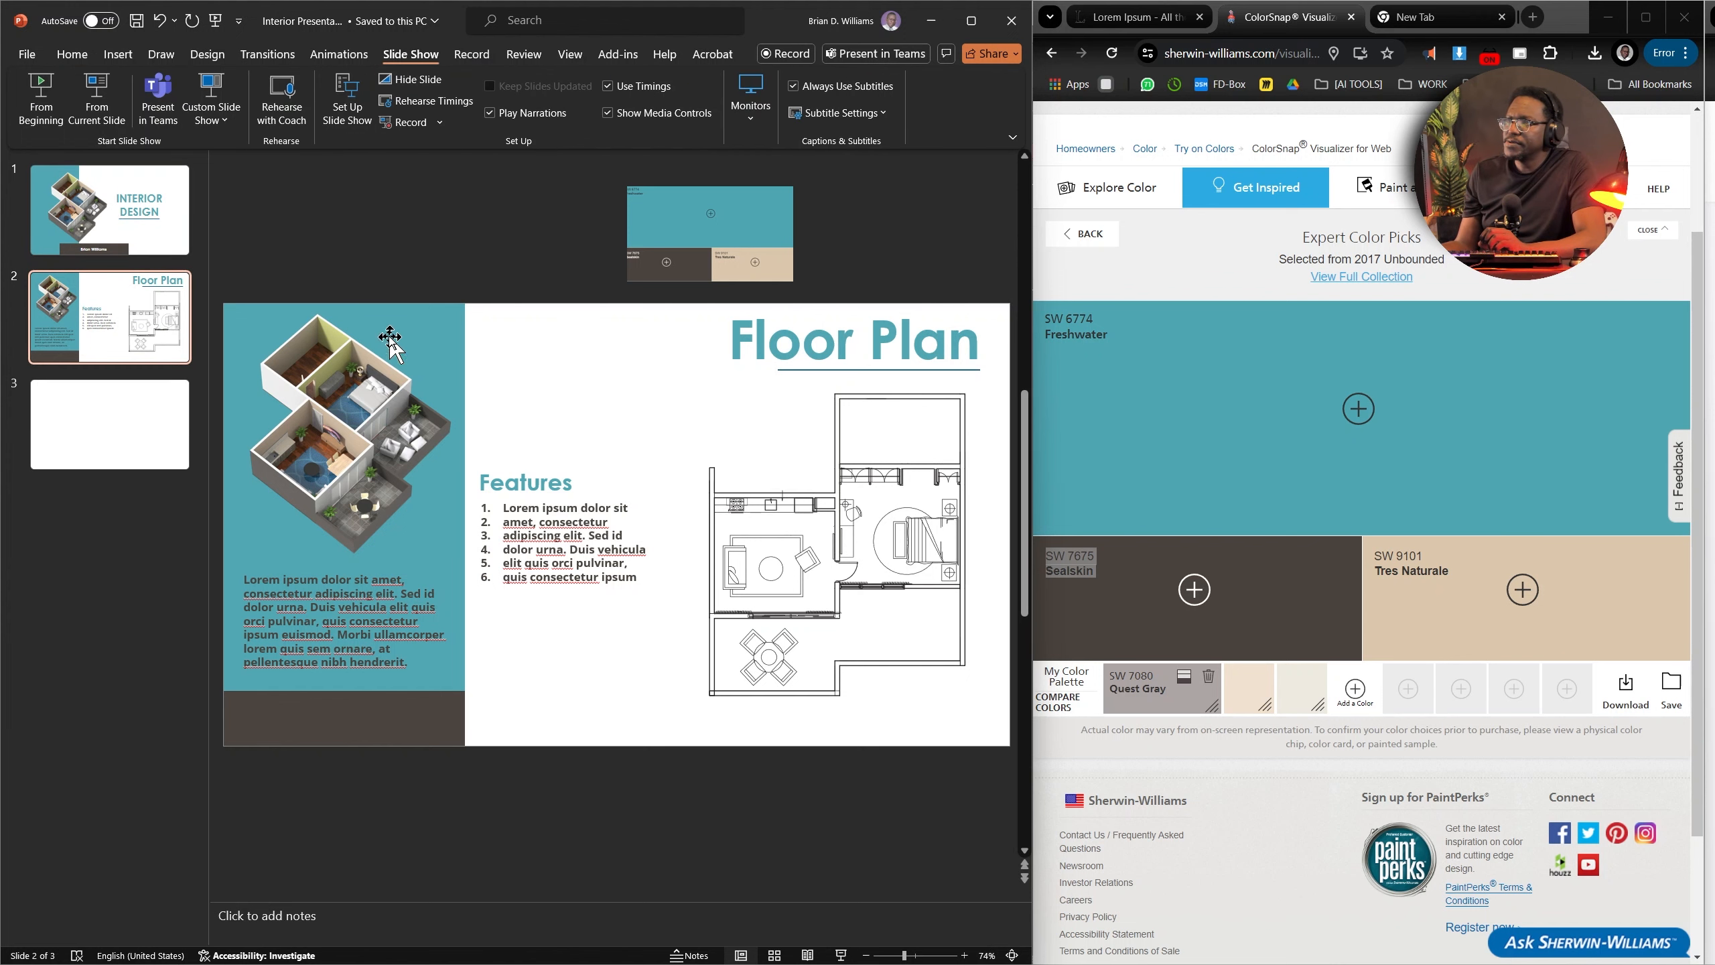
pyautogui.click(338, 56)
pyautogui.click(268, 55)
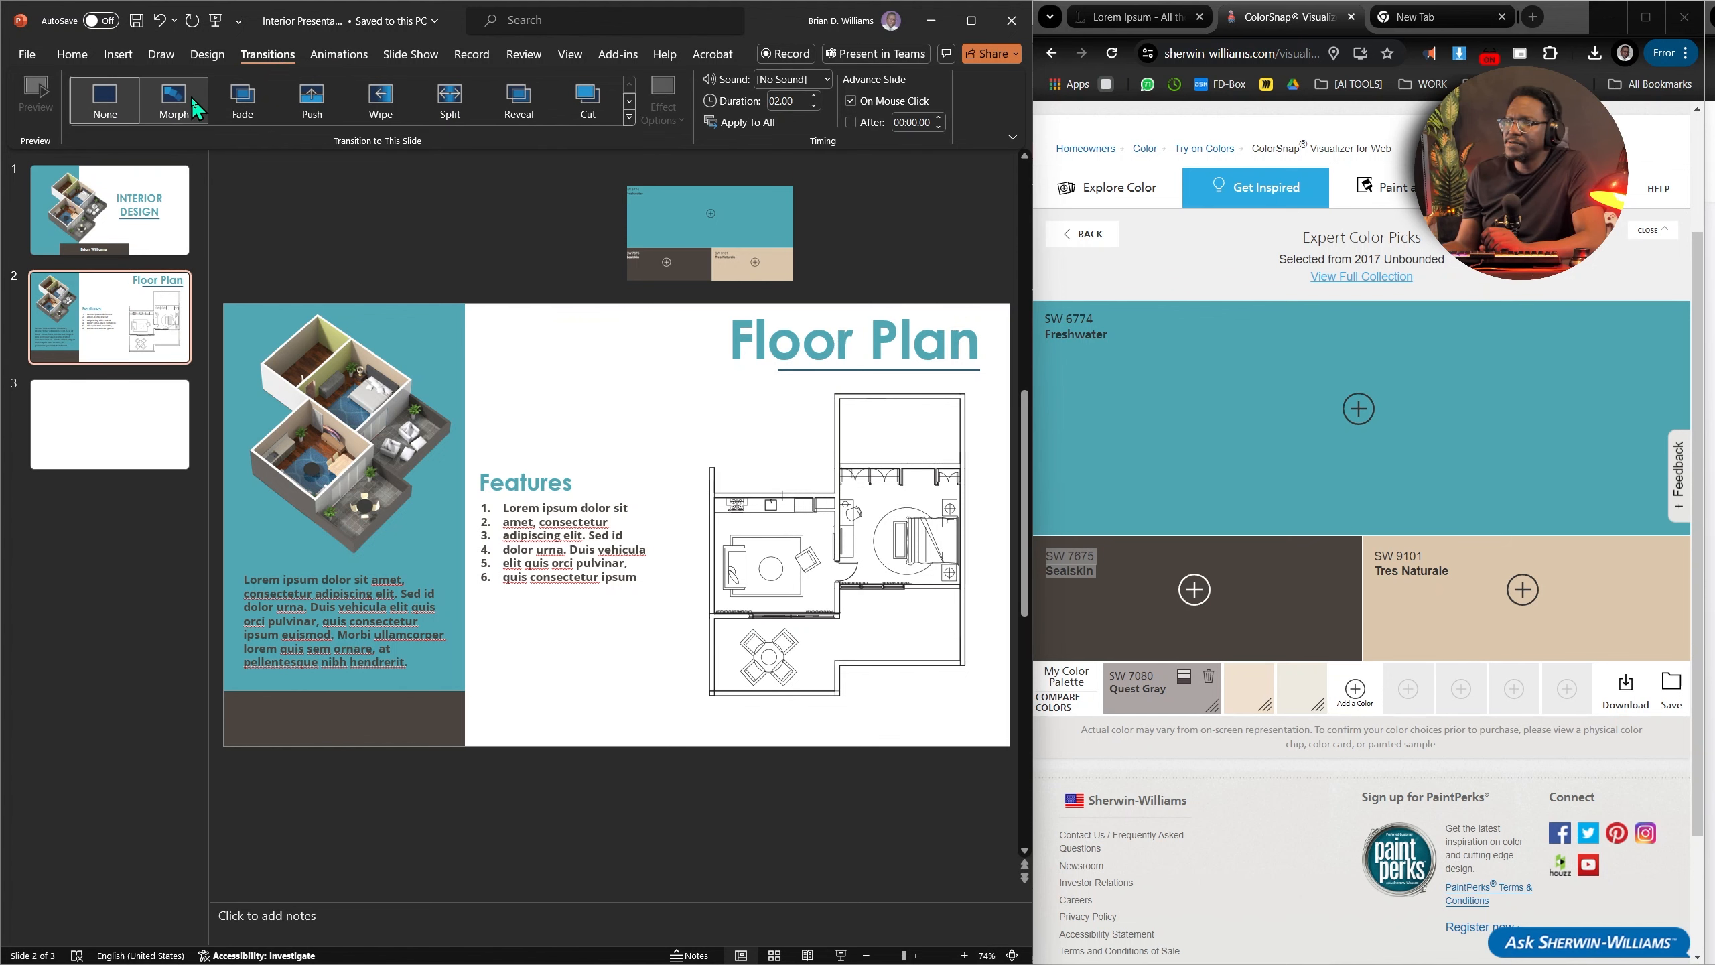
pyautogui.click(174, 100)
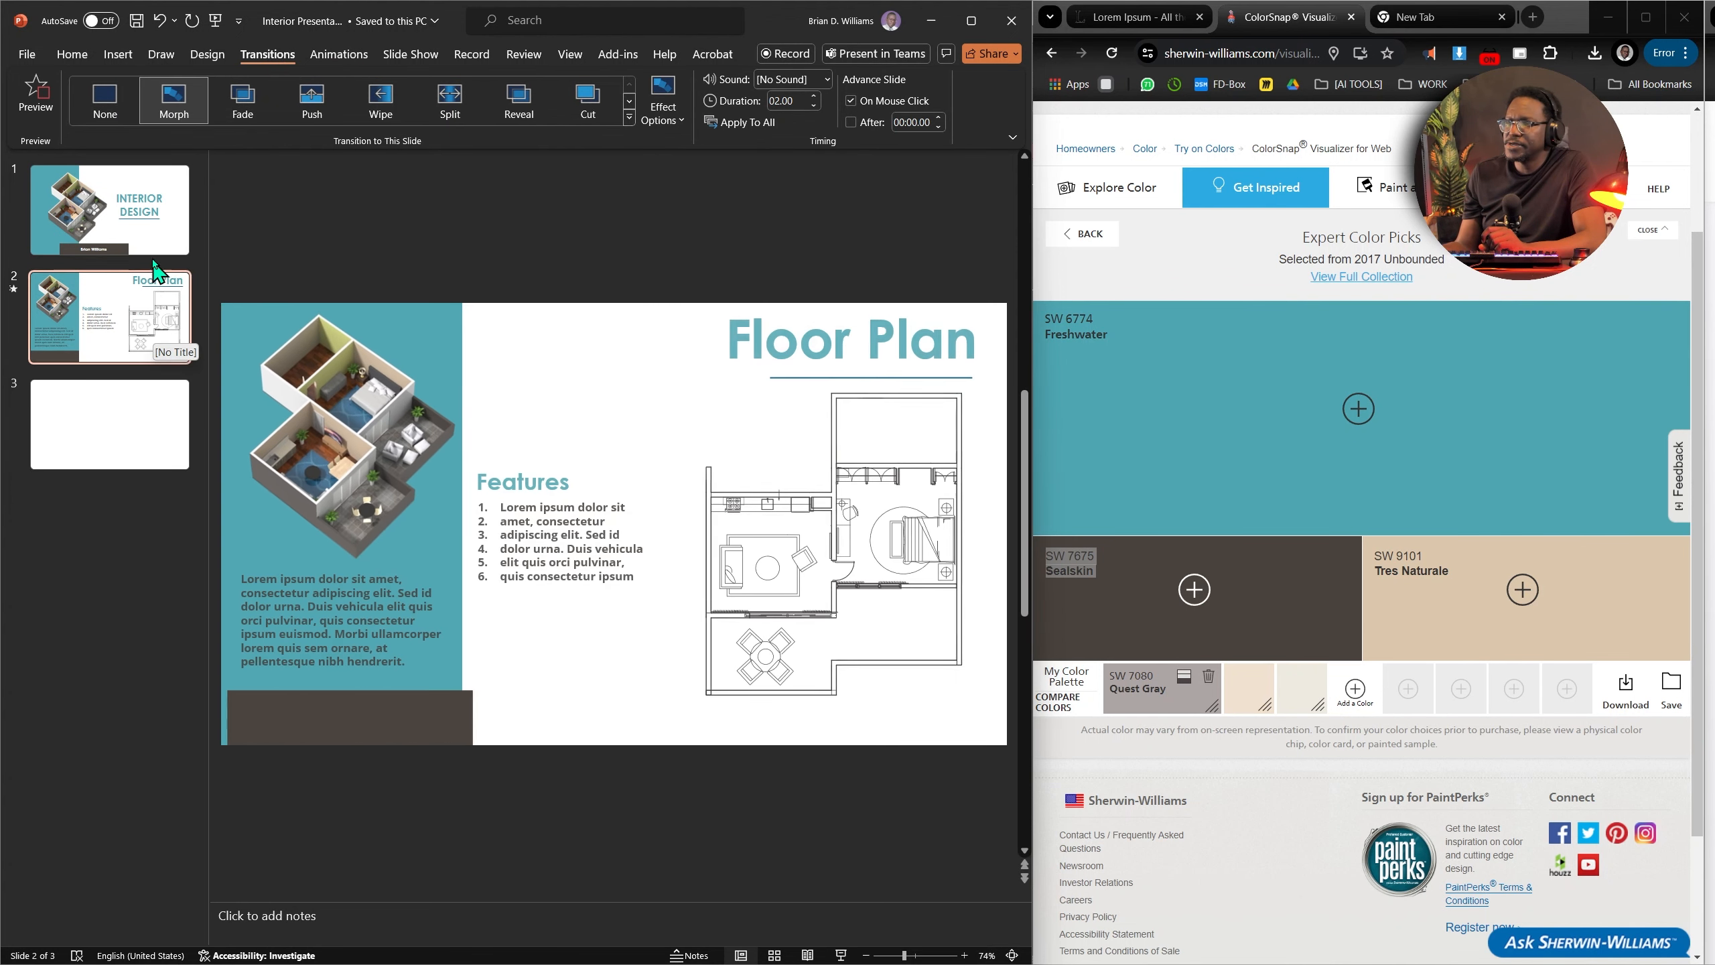
# Go to the title slide and enlarge the presentation window to fill the screen.
pyautogui.click(152, 252)
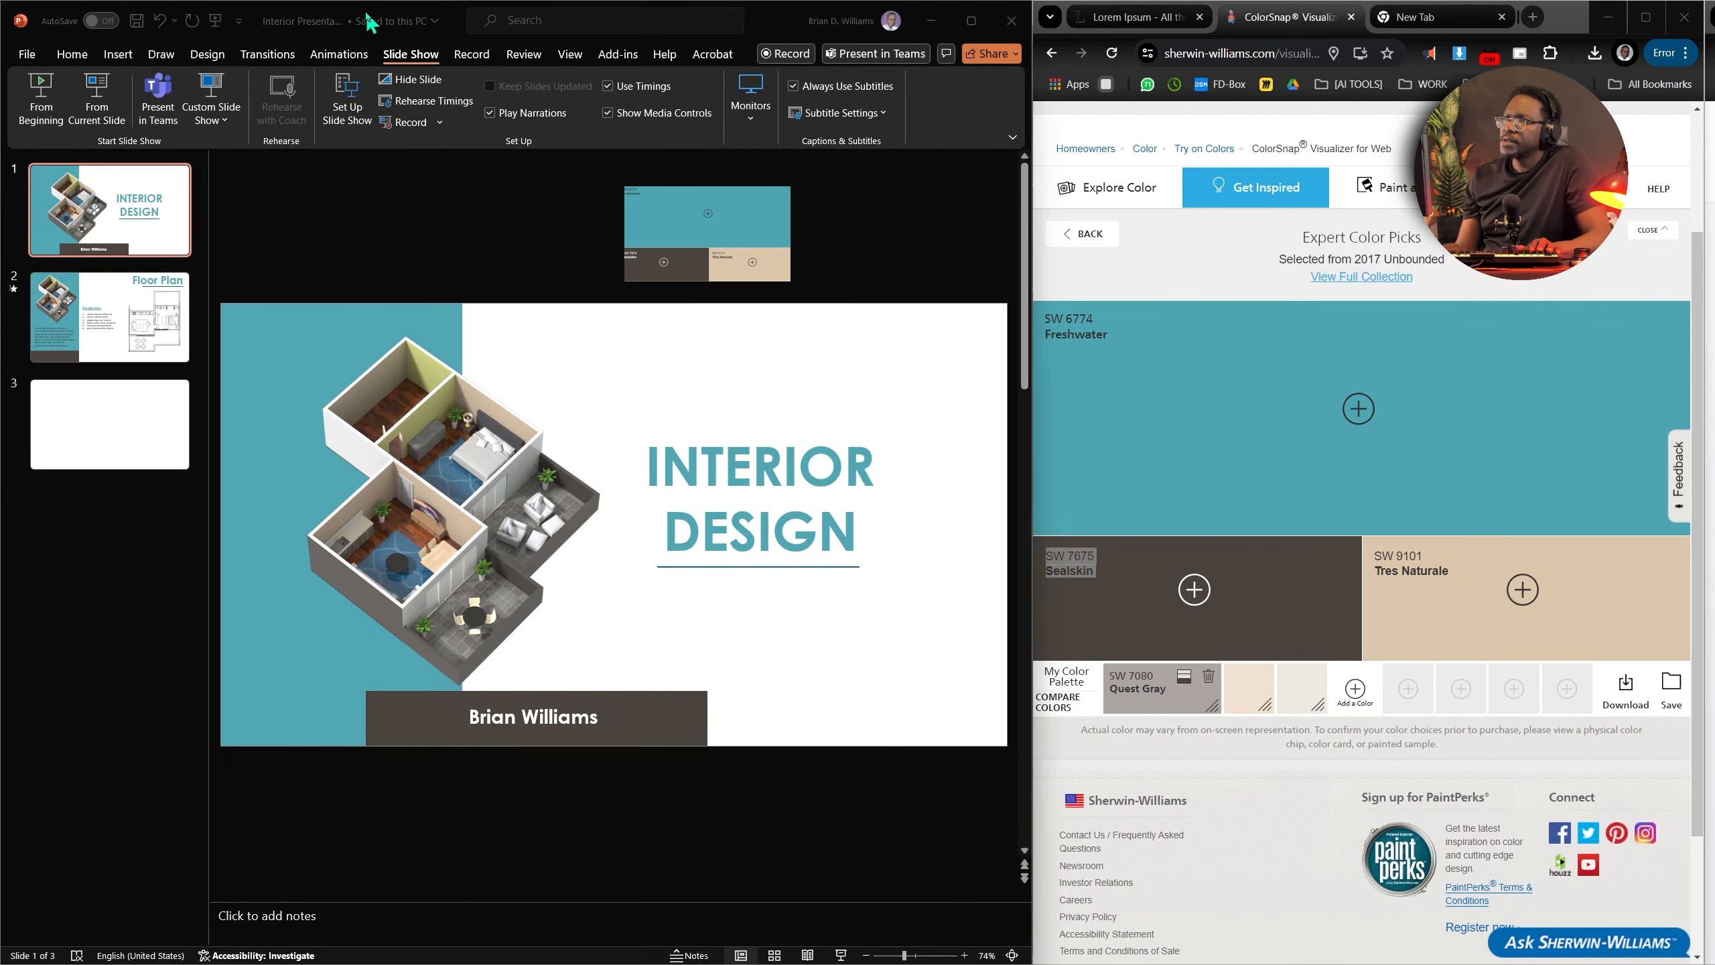
pyautogui.moveTo(372, 23); pyautogui.dragTo(1048, 140)
pyautogui.doubleClick(1046, 139)
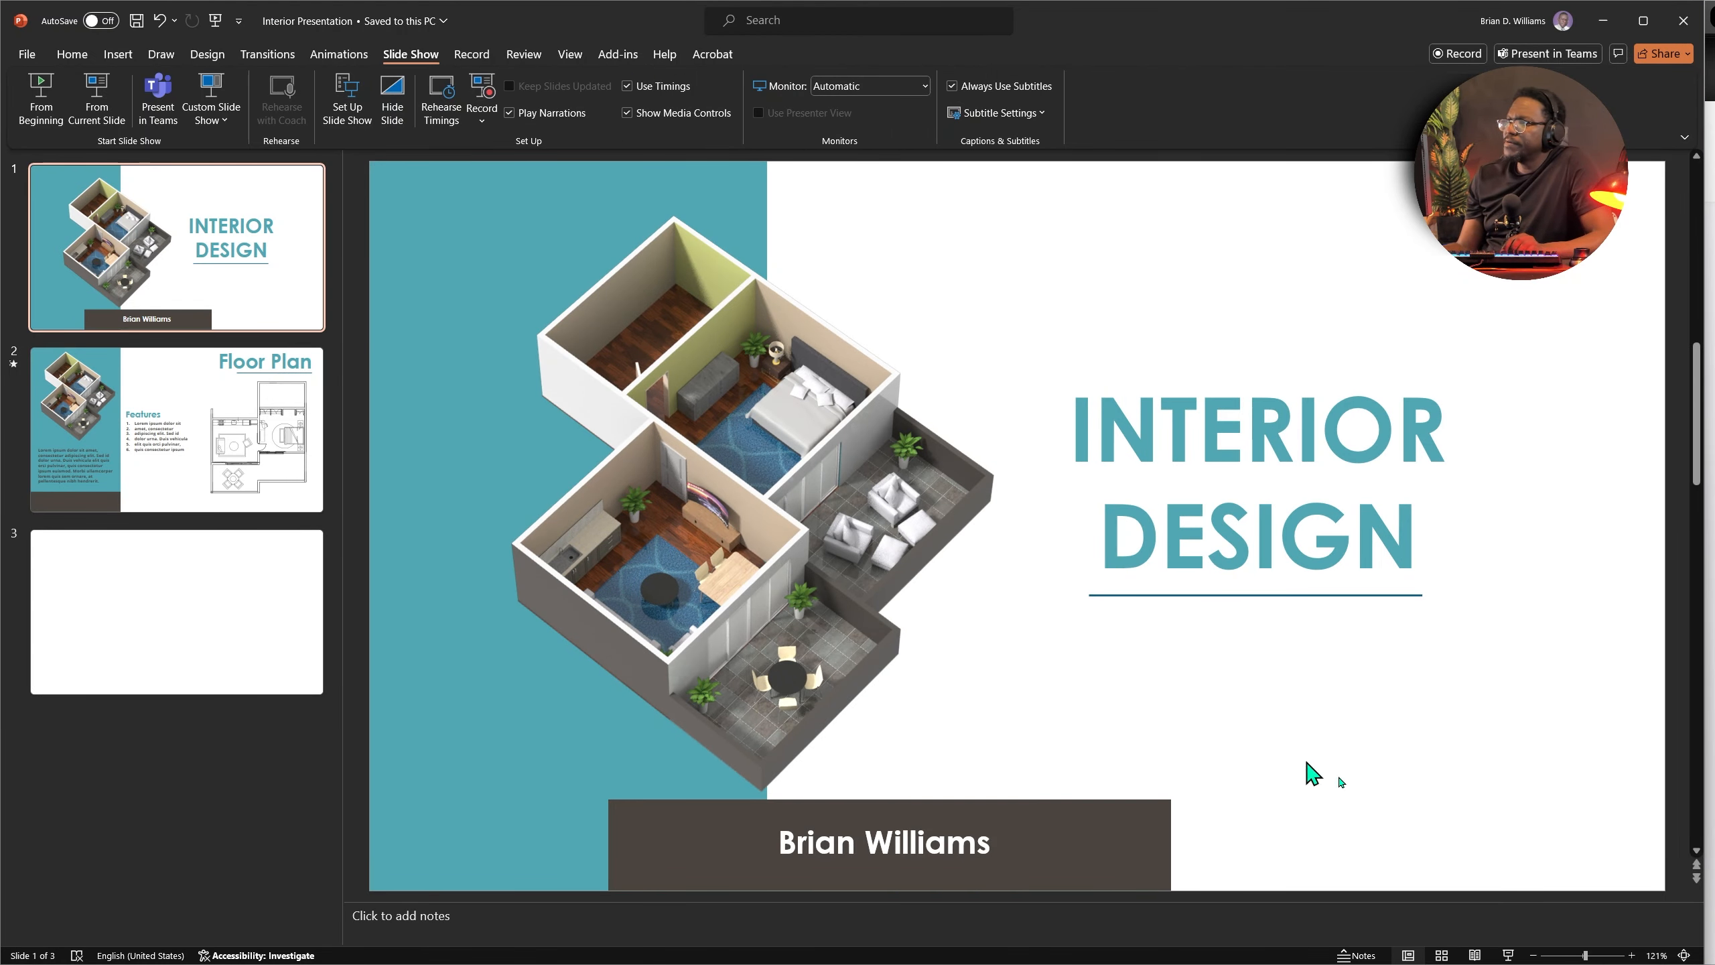
# Play the slide show from the title slide, moving to Floor Plan, back and forward again to check the Morph transition.
pyautogui.click(1506, 956)
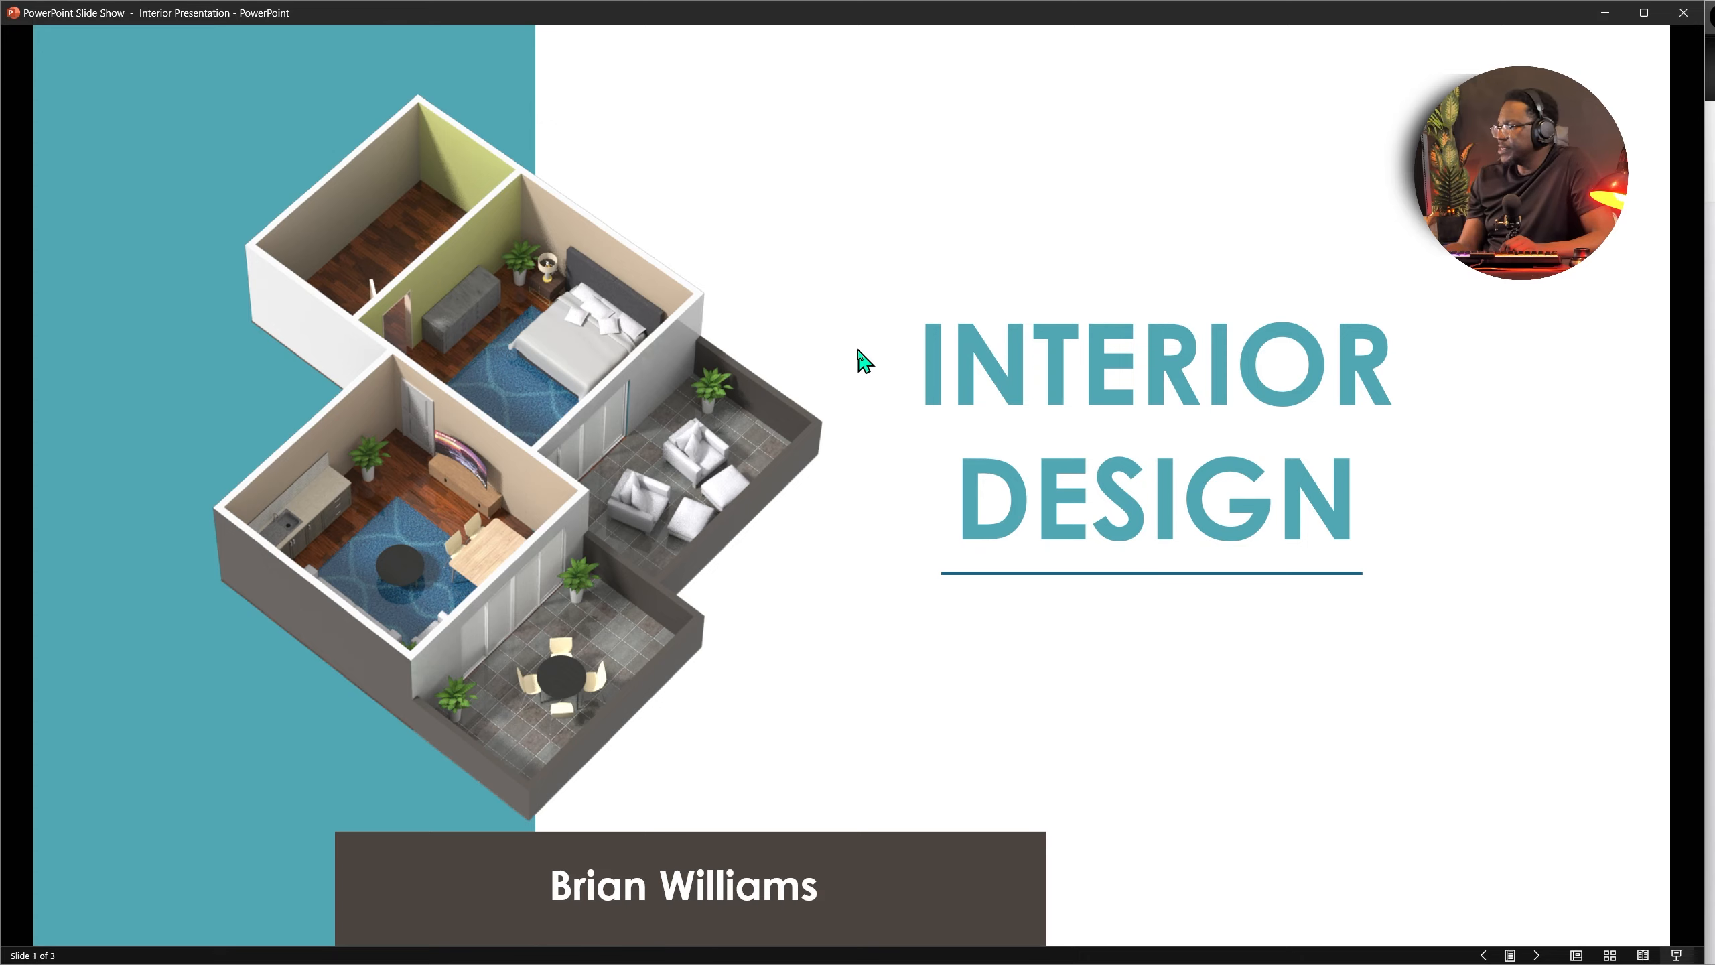
pyautogui.click(853, 363)
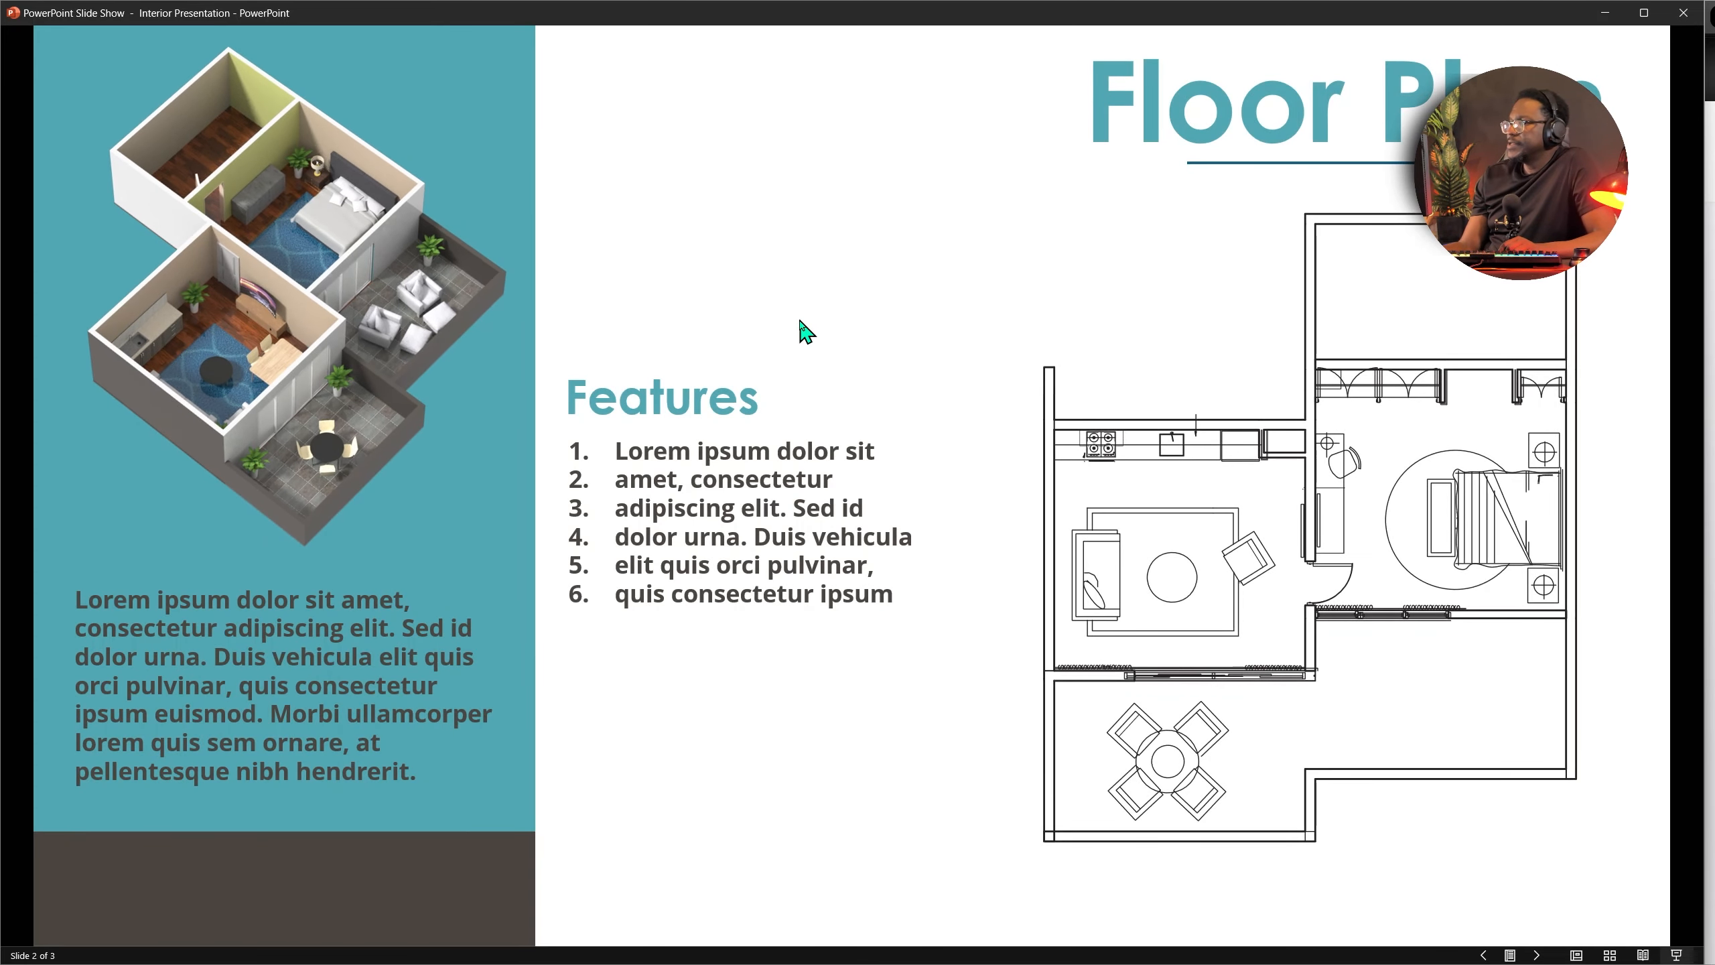
pyautogui.press('Left')
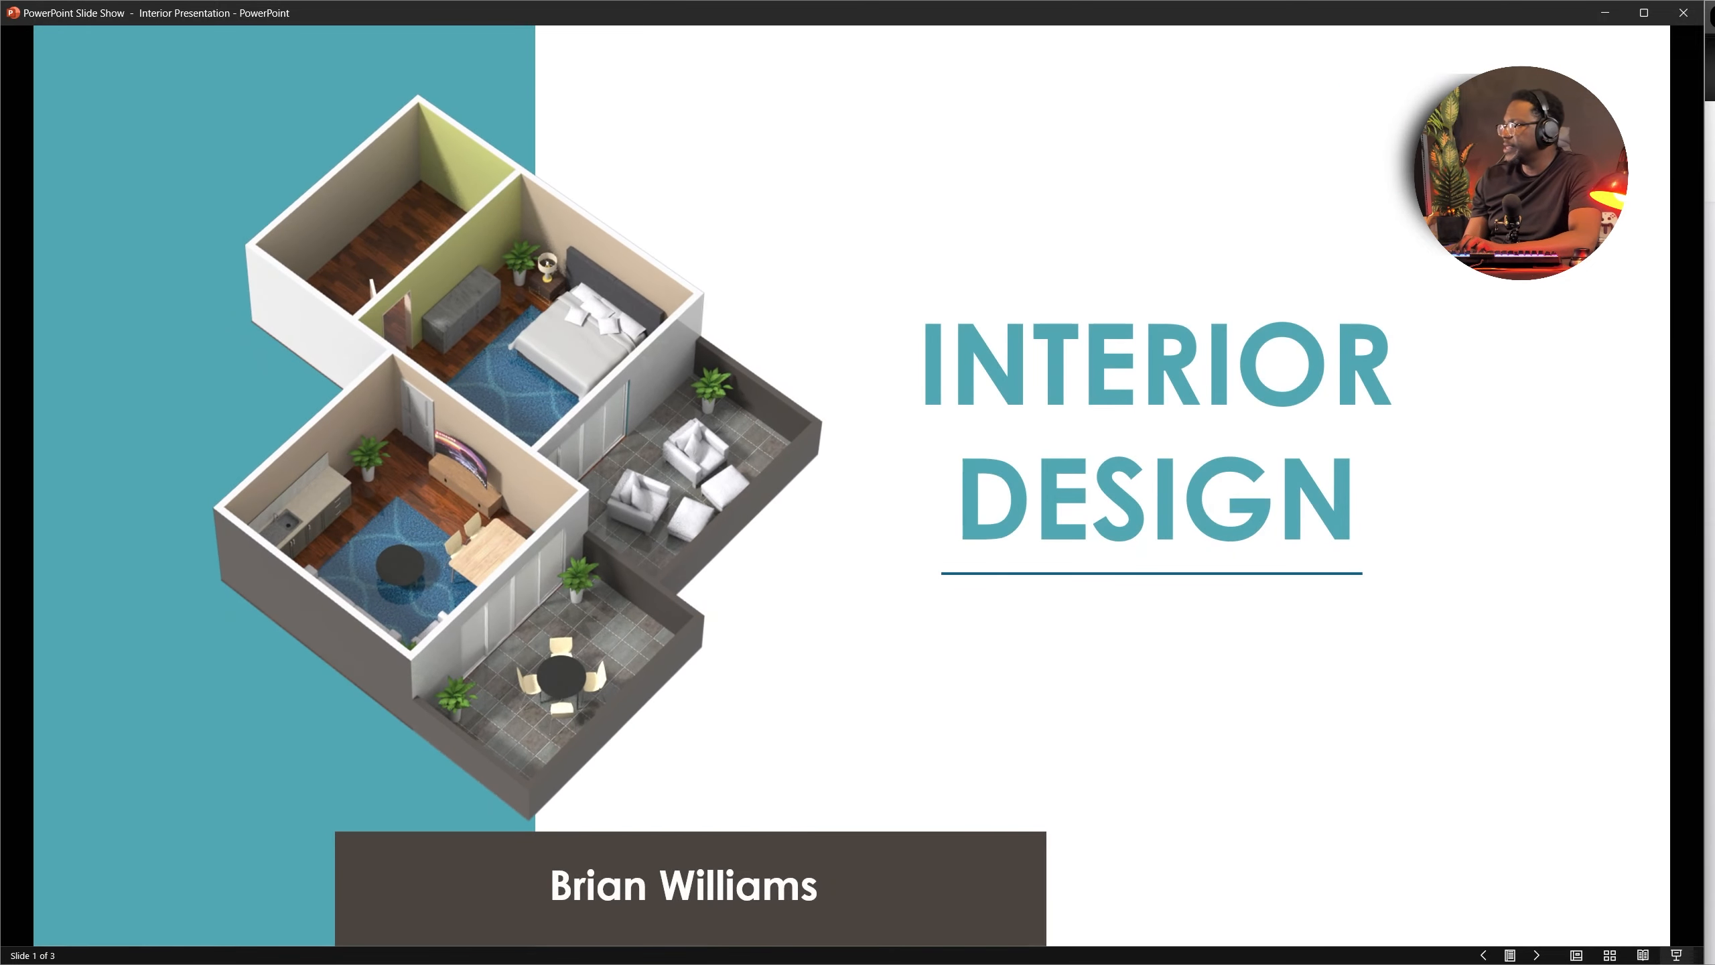
pyautogui.press('Right')
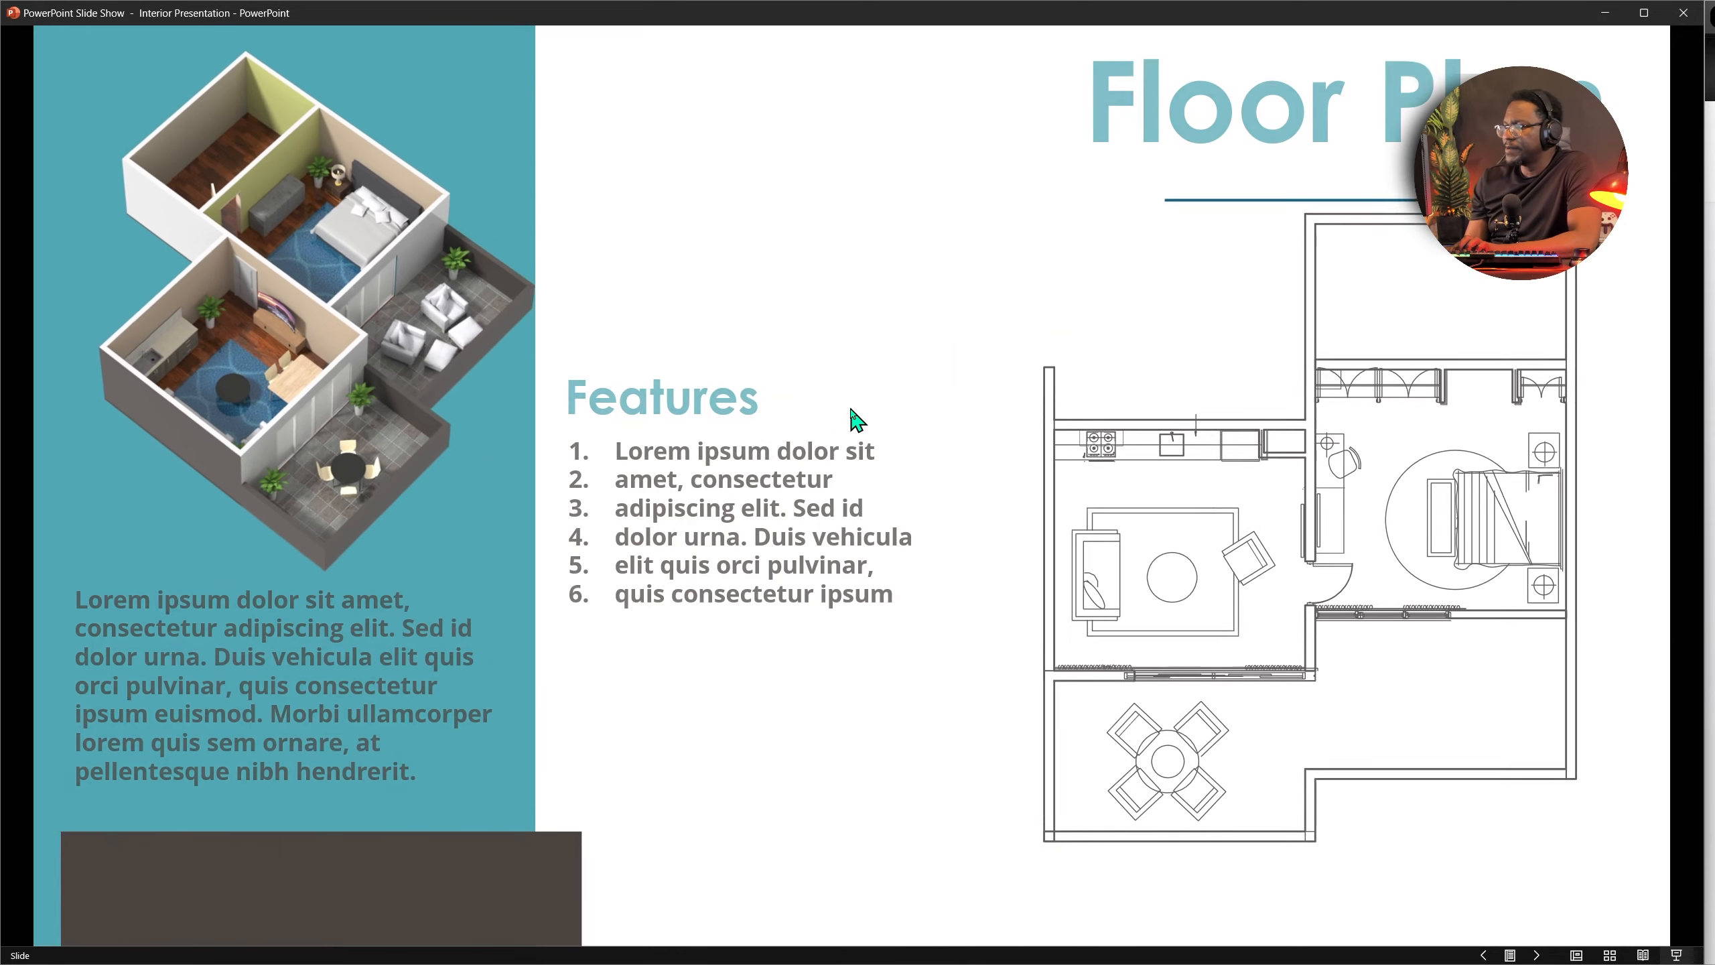